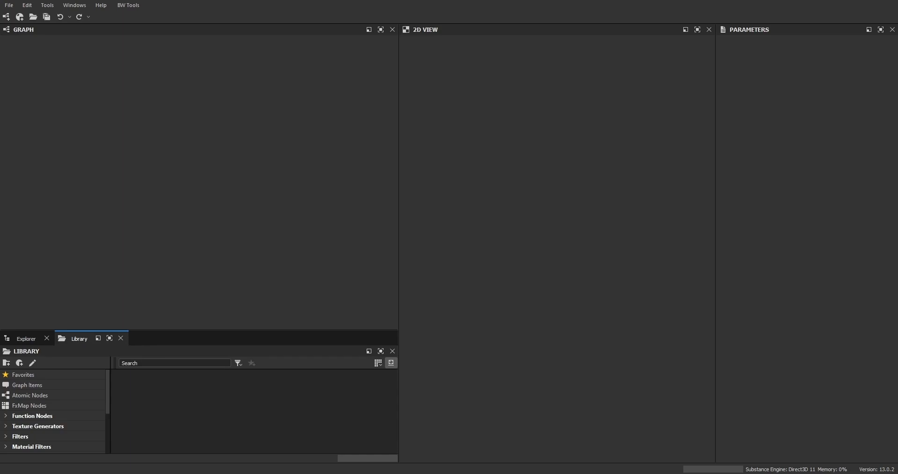
Create a new substance graph from the Empty template, named HSL Histogram Range.
click(9, 6)
mouse_move(16, 17)
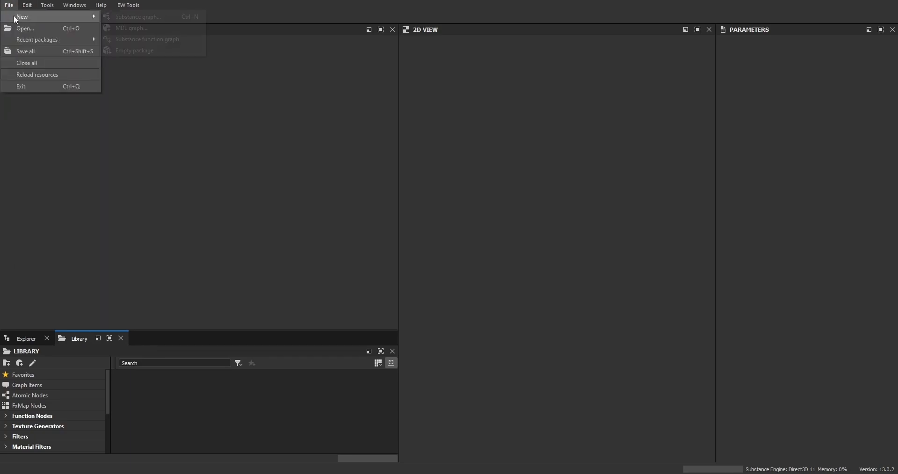
click(134, 16)
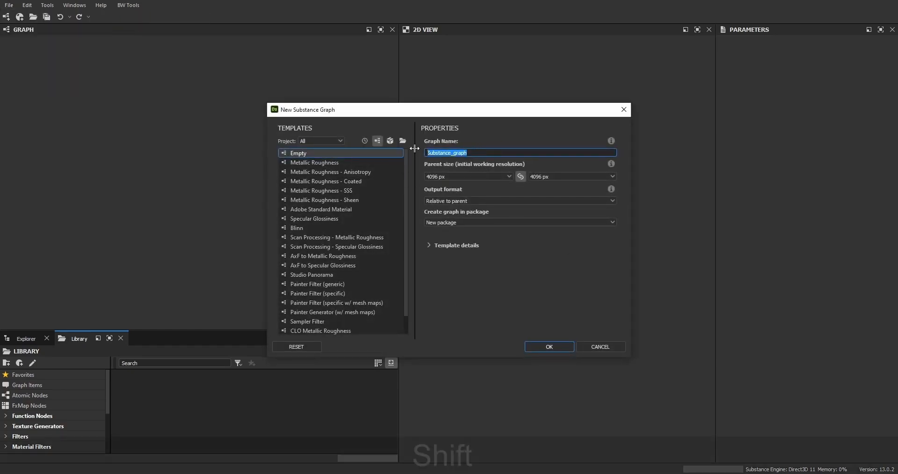
text(HSL )
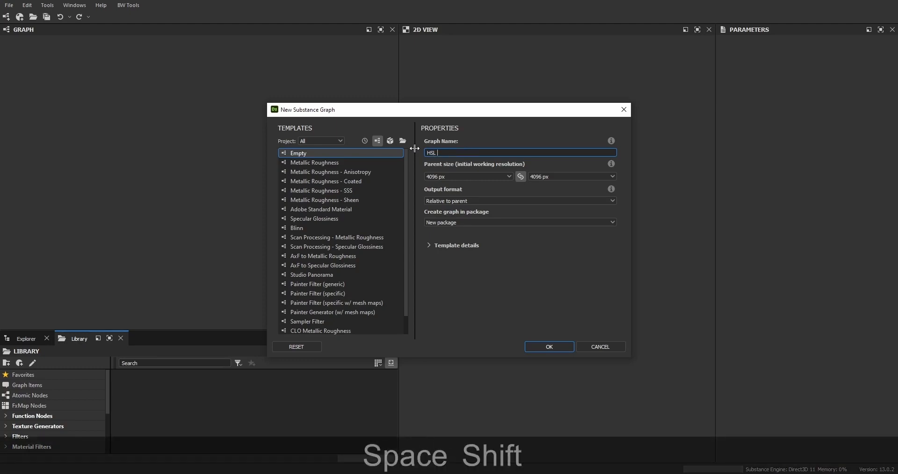
text(Histogram )
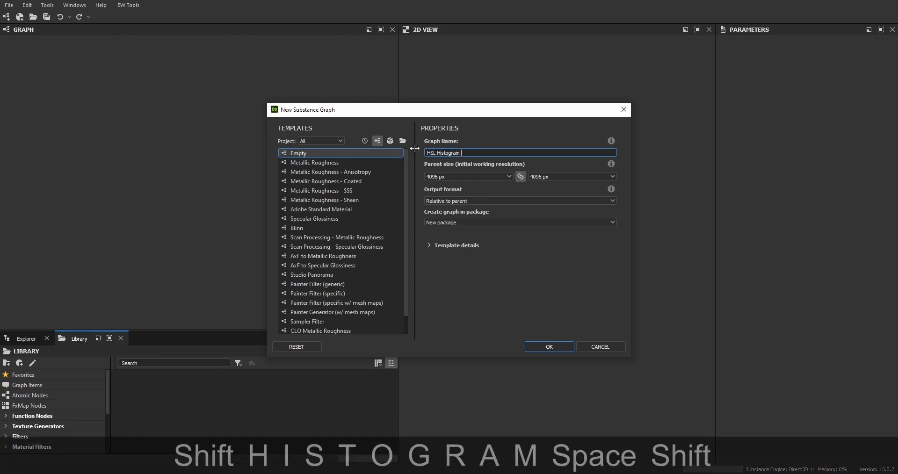
text(Range)
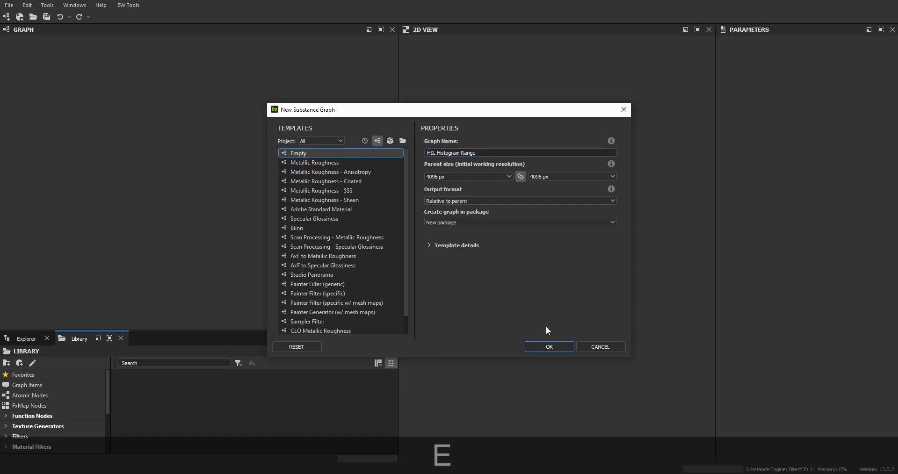
click(563, 348)
Search the library for grunge and place a Grunge Galvanic Large node in the graph's upper-left area.
text(gr)
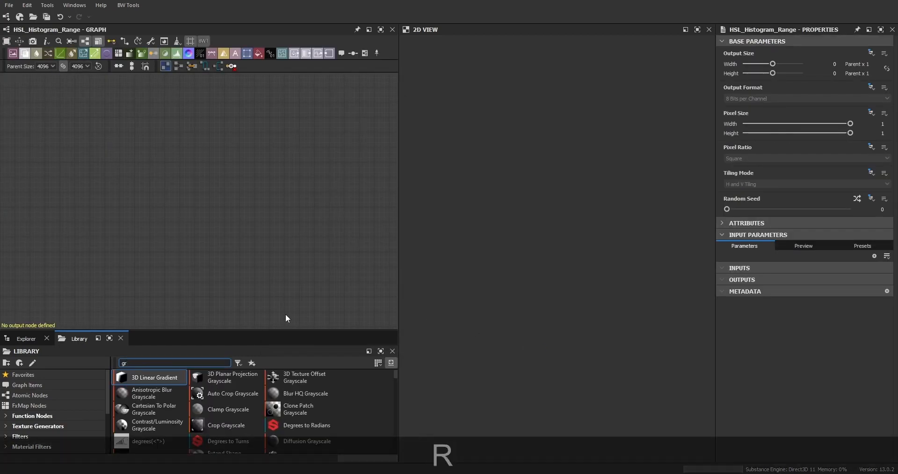
key(BackSpace)
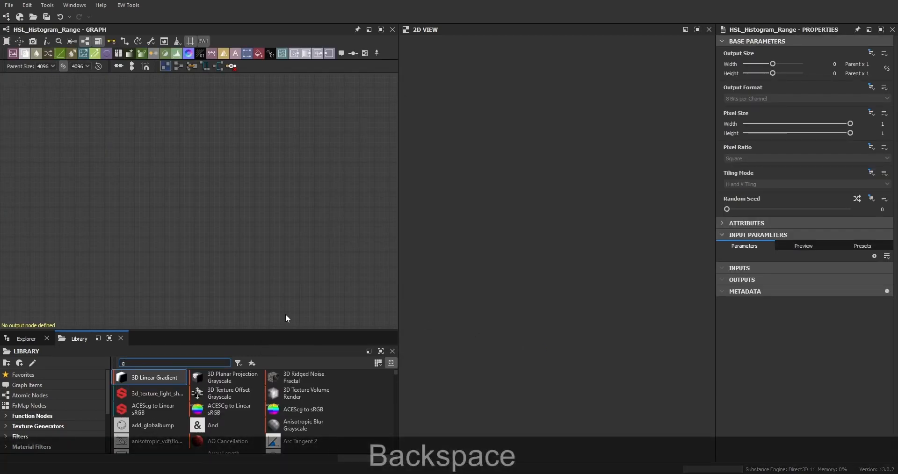
text(runge)
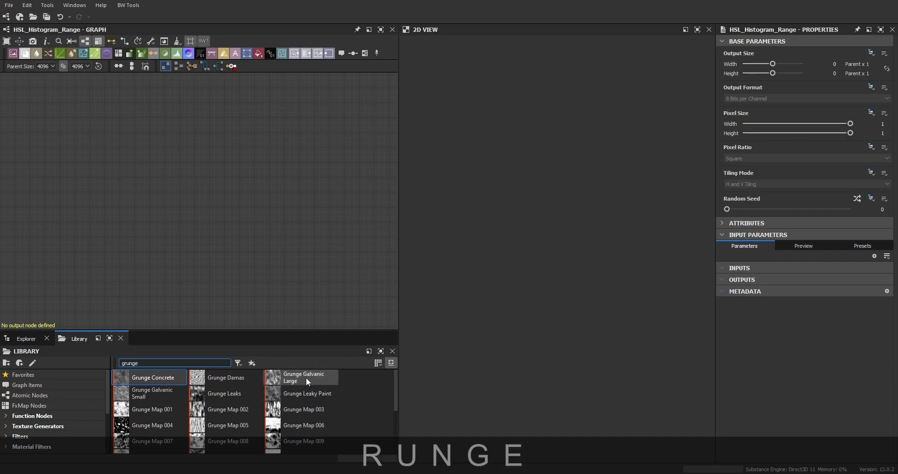
drag(306, 377, 125, 199)
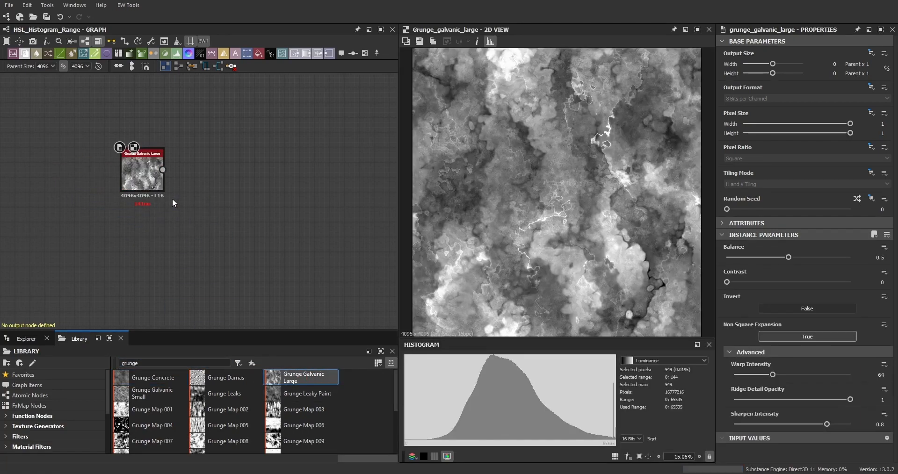
drag(143, 171, 59, 153)
scroll(585, 157, down, 1)
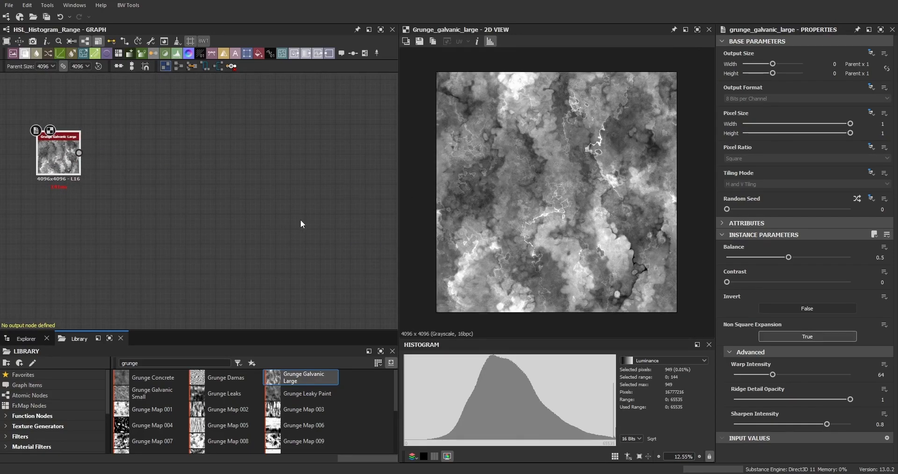
Add a Gradient Map node connected to the Grunge Galvanic Large output.
middle_drag(109, 175, 101, 170)
drag(71, 148, 120, 140)
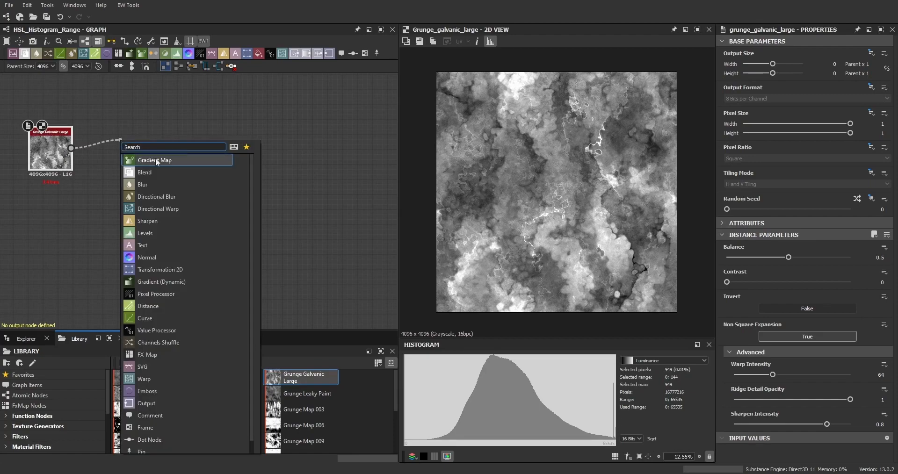
click(155, 160)
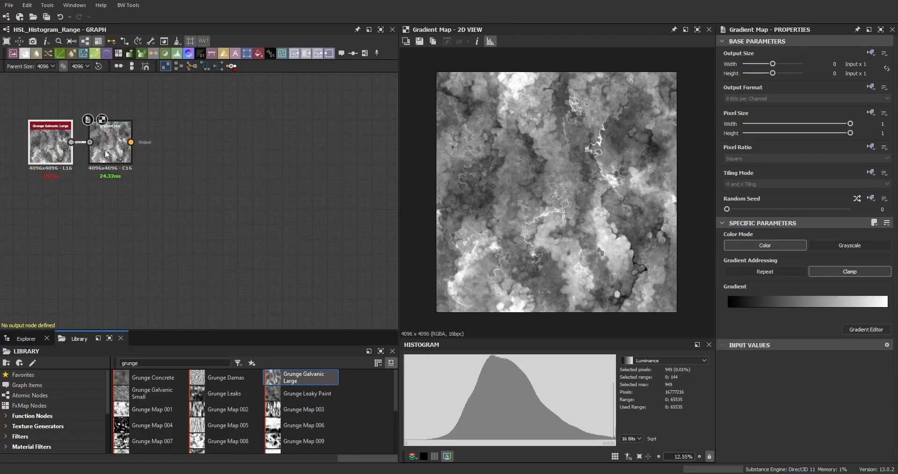
Pick a multi-colour blue and yellow gradient for the Gradient Map with the Gradient Eyedropper and set its Precision to 1.
click(866, 330)
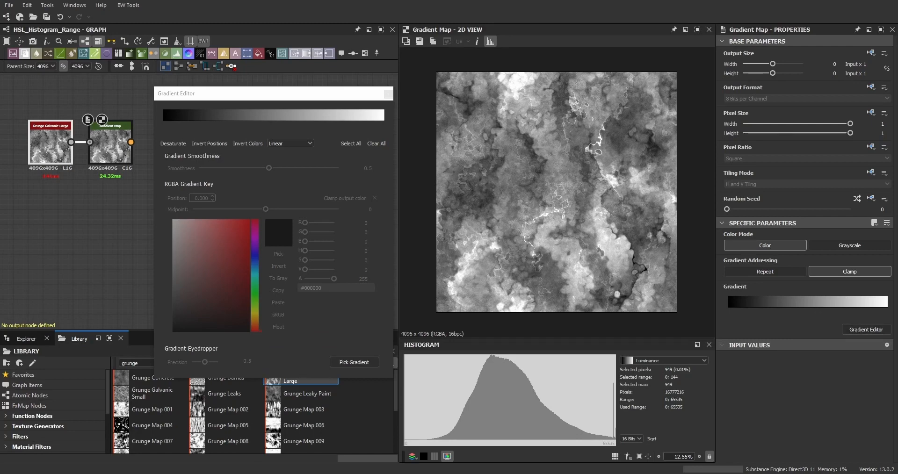
click(296, 363)
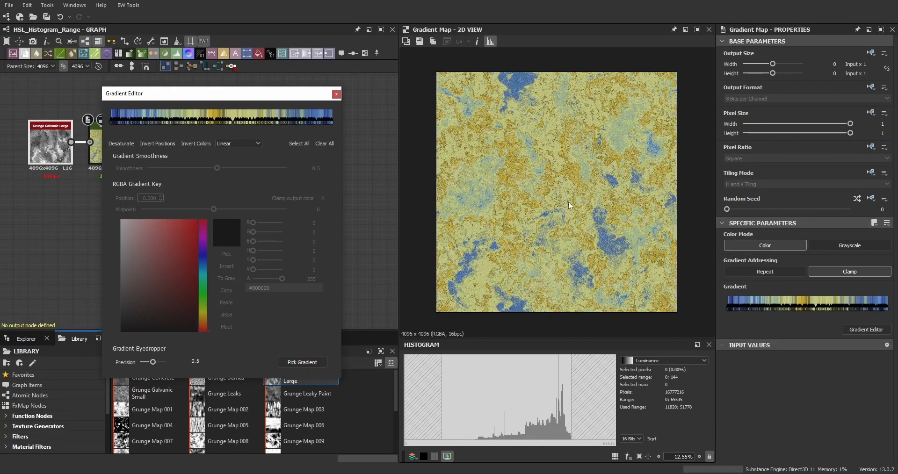
drag(153, 363, 166, 362)
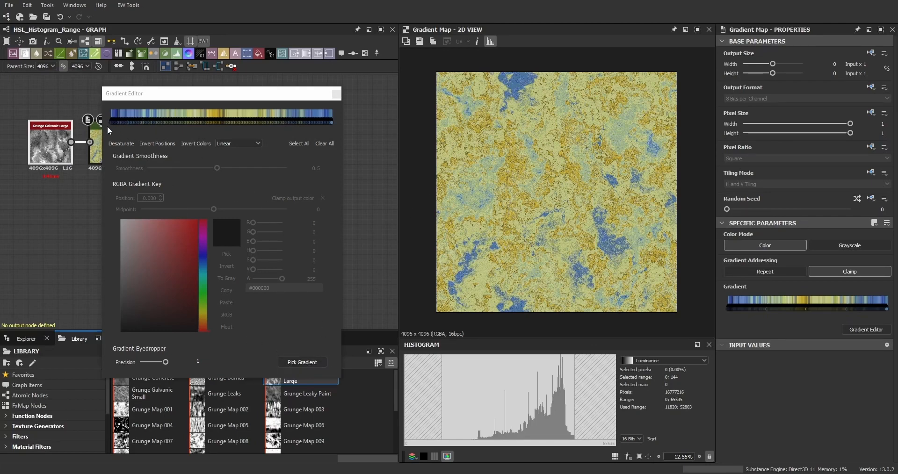
Try raising the red channel of all gradient keys together, and undo the change.
click(299, 144)
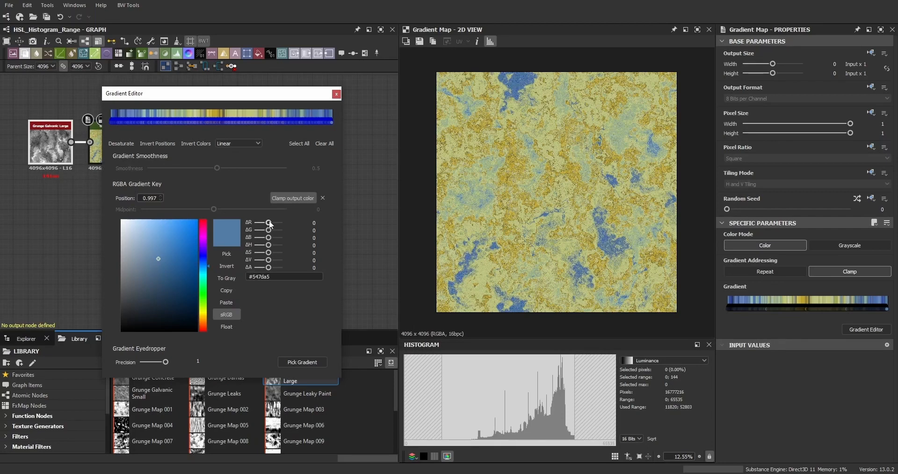
drag(270, 225, 282, 226)
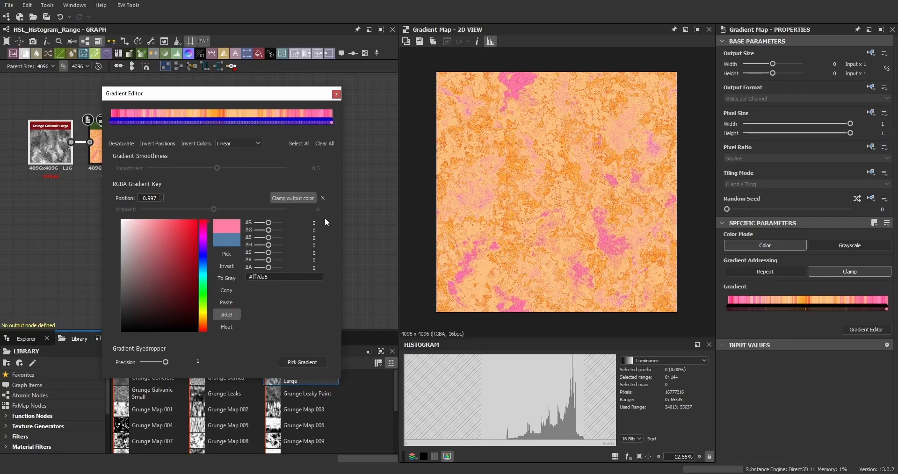
key(ctrl+z)
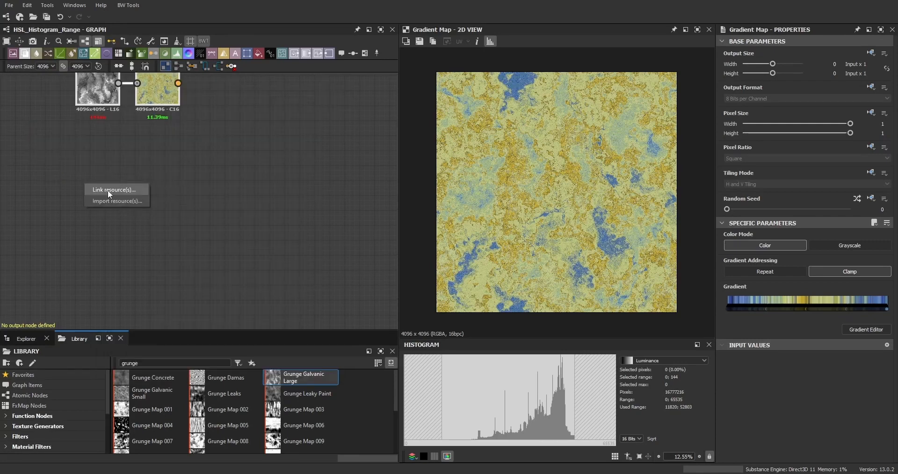
Link the Van Gogh Starry Night image as a bitmap resource and position its node below the Grunge Galvanic Large node.
click(108, 191)
drag(86, 191, 101, 147)
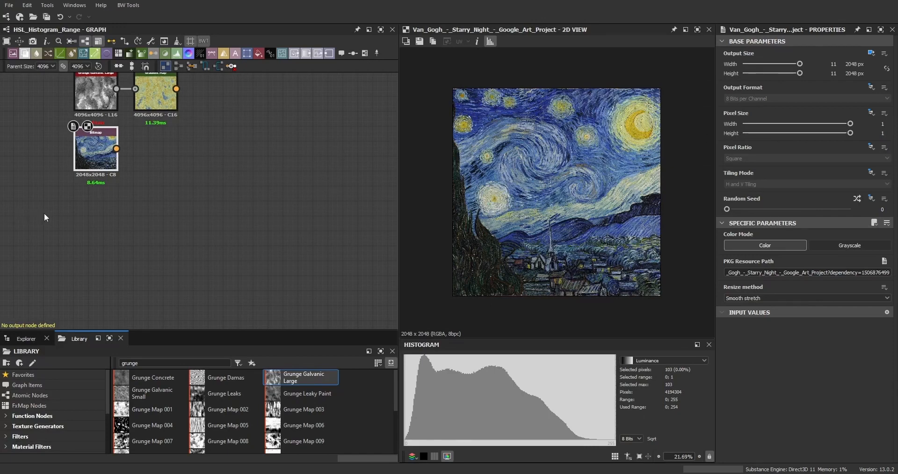
scroll(43, 212, up, 2)
drag(131, 158, 139, 182)
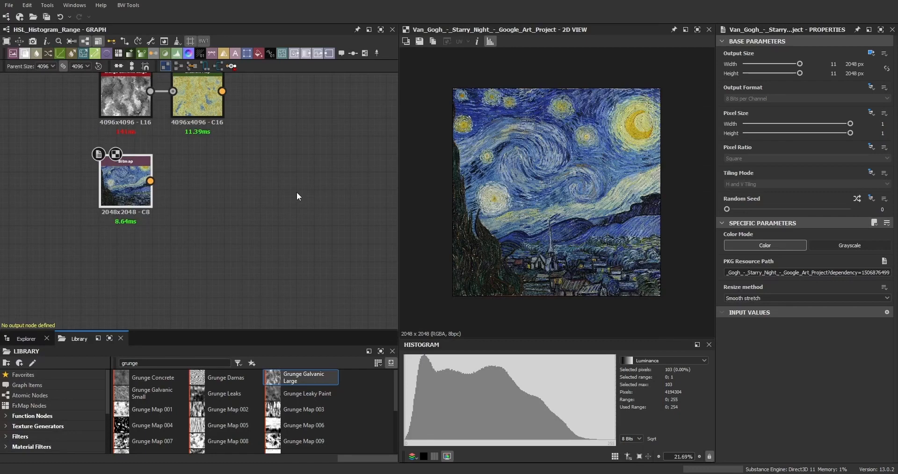
Add a Blur node to the Starry Night bitmap's output, align it beside the bitmap, and set its Intensity to 2048.
drag(150, 181, 203, 175)
text(blur)
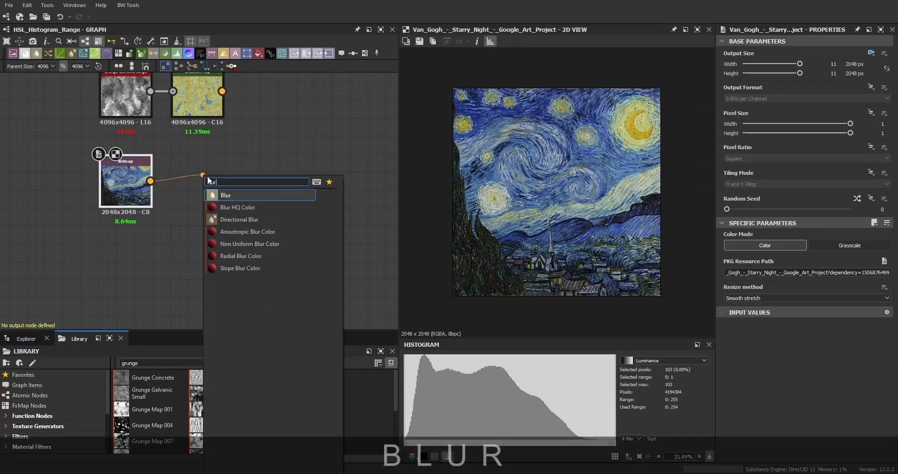
key(Return)
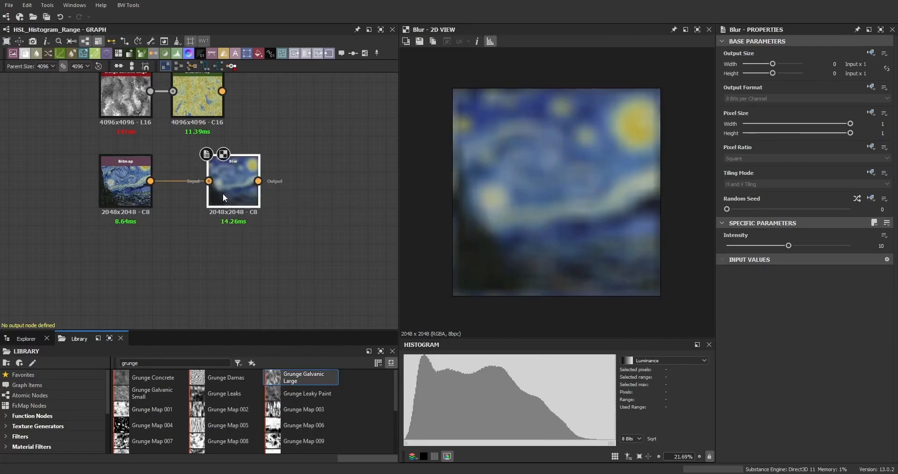
drag(216, 167, 189, 167)
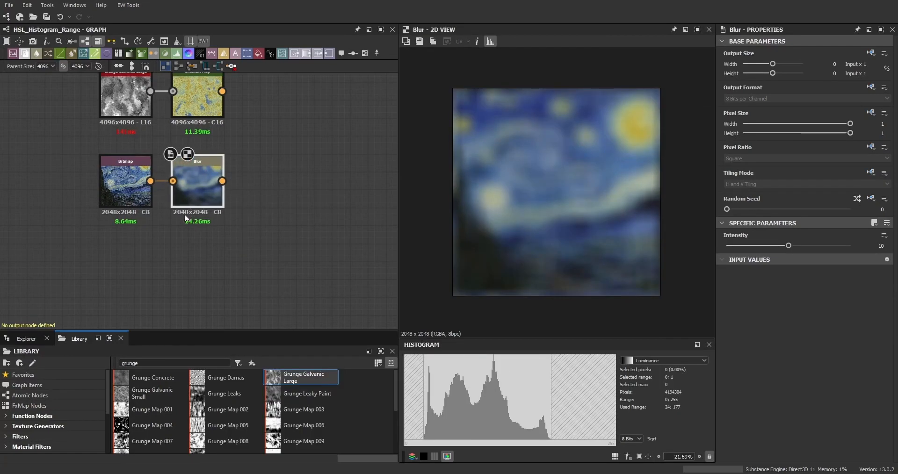
click(879, 245)
text(2048)
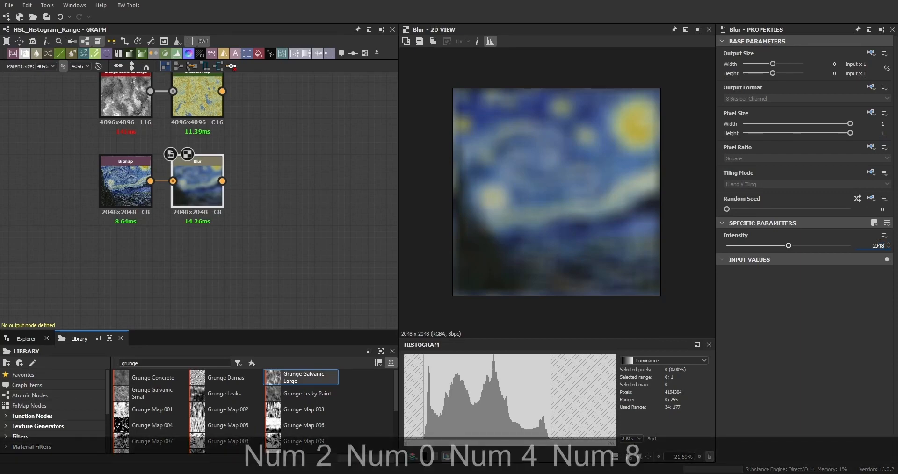
click(282, 236)
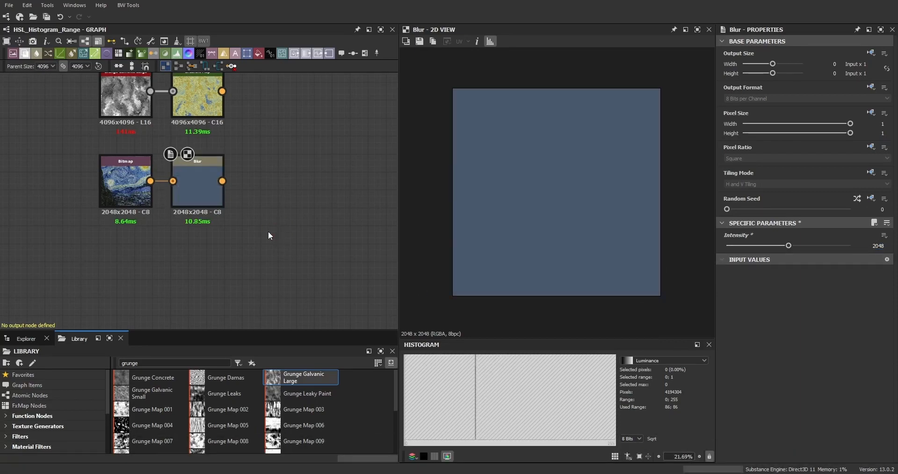
Branch a Transformation 2D node from the bitmap's output, placed below the Blur node.
click(207, 179)
middle_drag(186, 240, 194, 216)
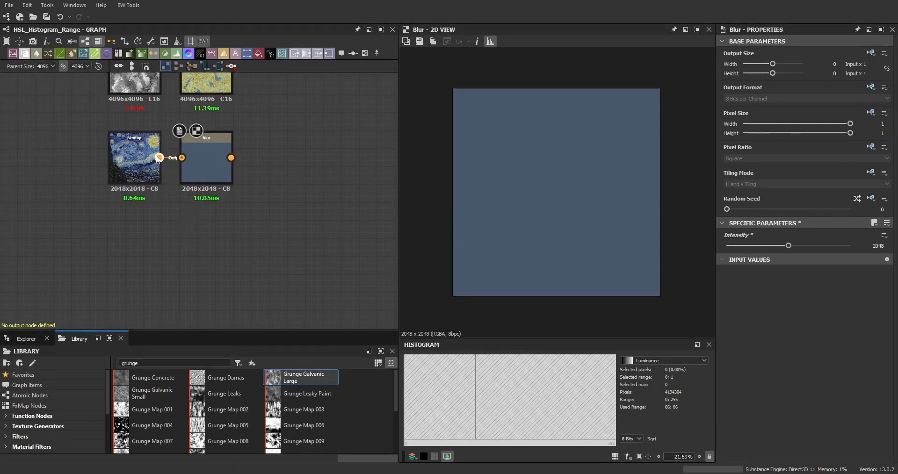
drag(159, 157, 172, 222)
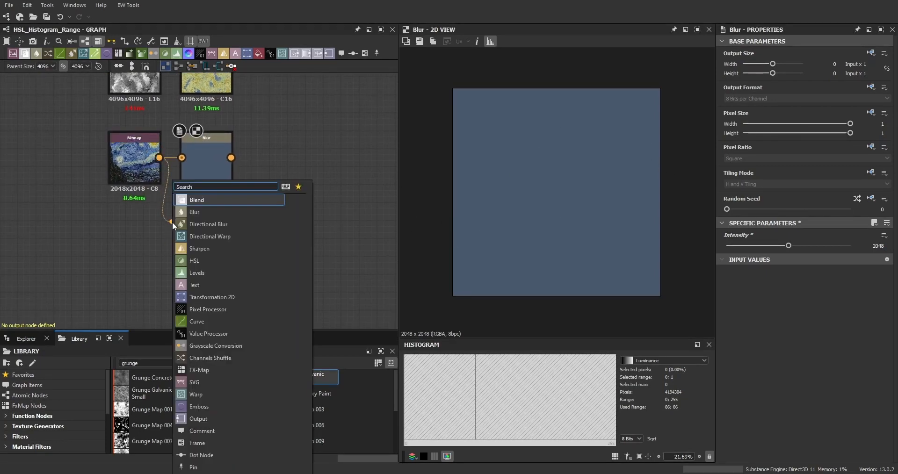
click(209, 299)
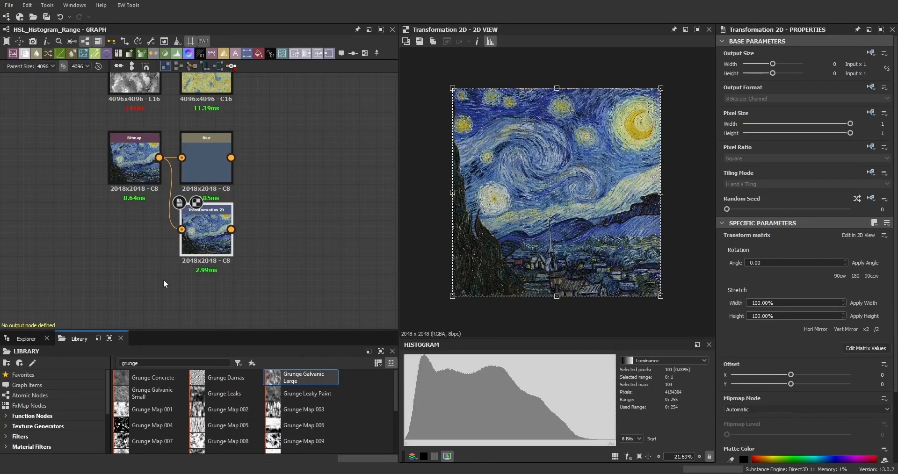
Connect the bitmap's output to the background of a new Blend node below Transformation 2D, with Opacity 0.
drag(159, 157, 172, 283)
text(b)
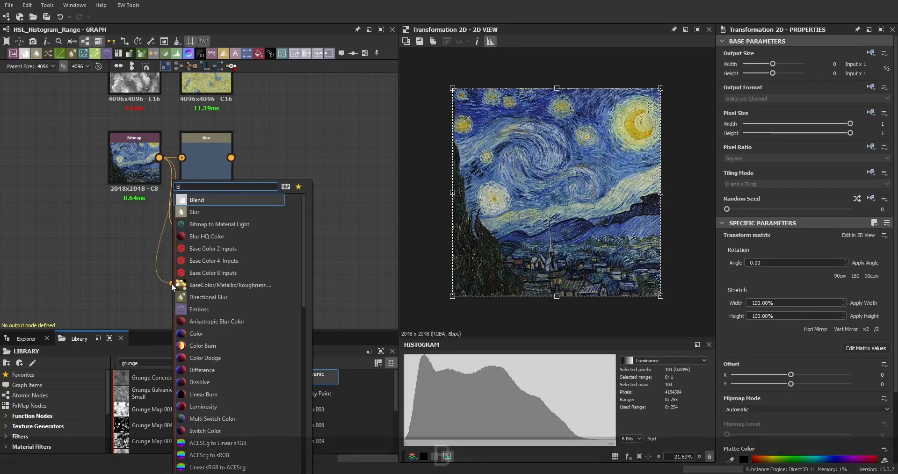
text(le)
click(195, 201)
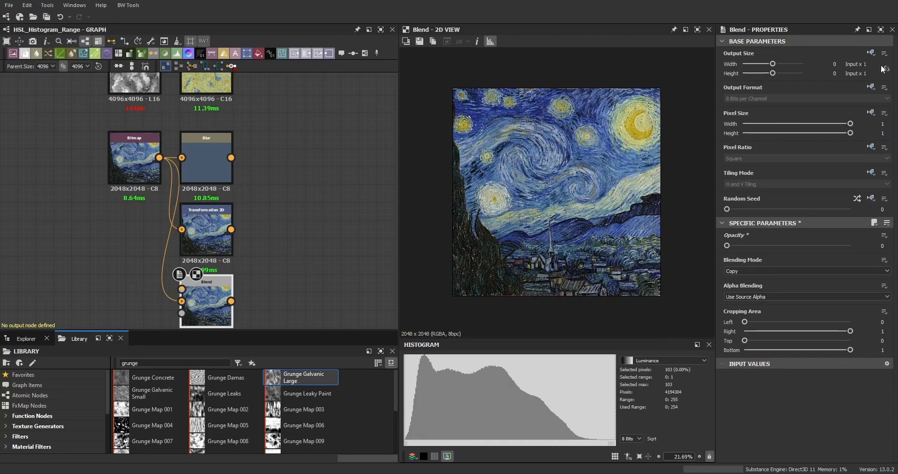
Switch the Blend node's output size to Absolute and set its width to 0 (1 px) with linked height.
click(870, 53)
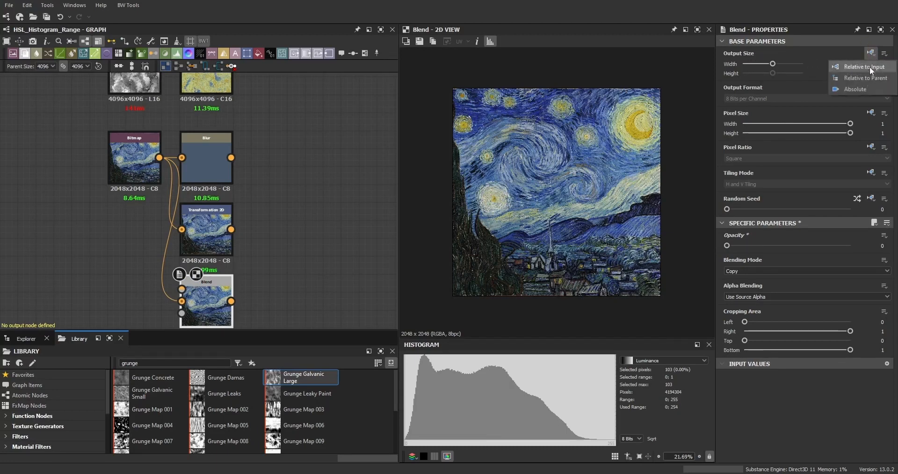
click(863, 88)
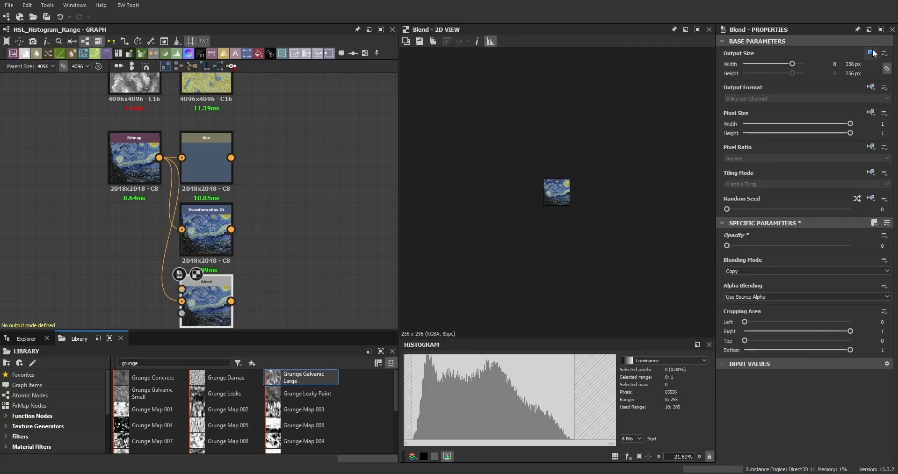
drag(794, 60, 705, 75)
click(832, 63)
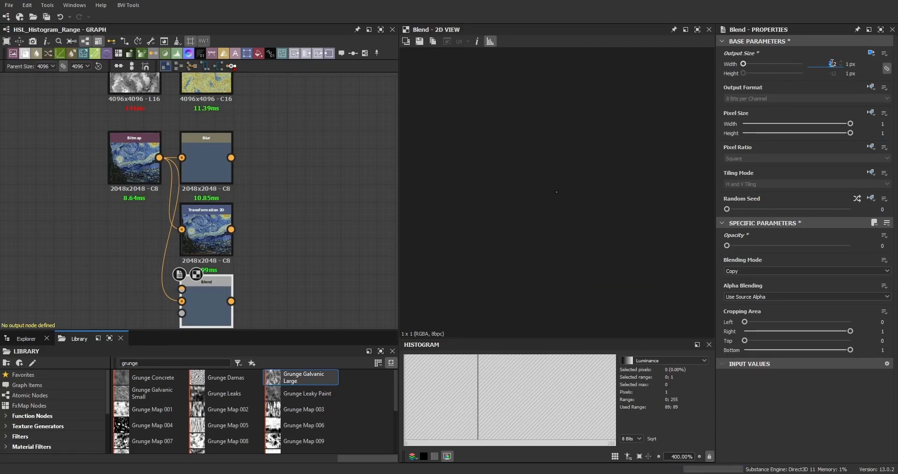
text(0)
key(Return)
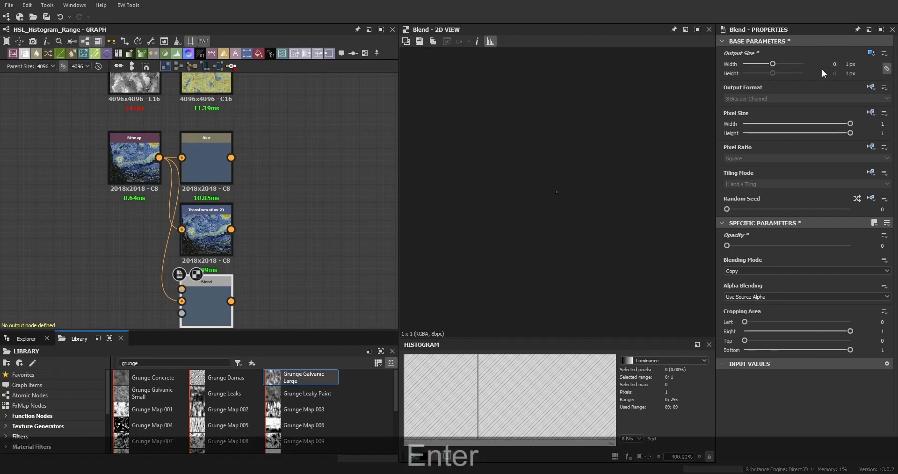
Switch the Transformation 2D node's output size to Absolute and set its width and height to 0 (1 px).
click(206, 220)
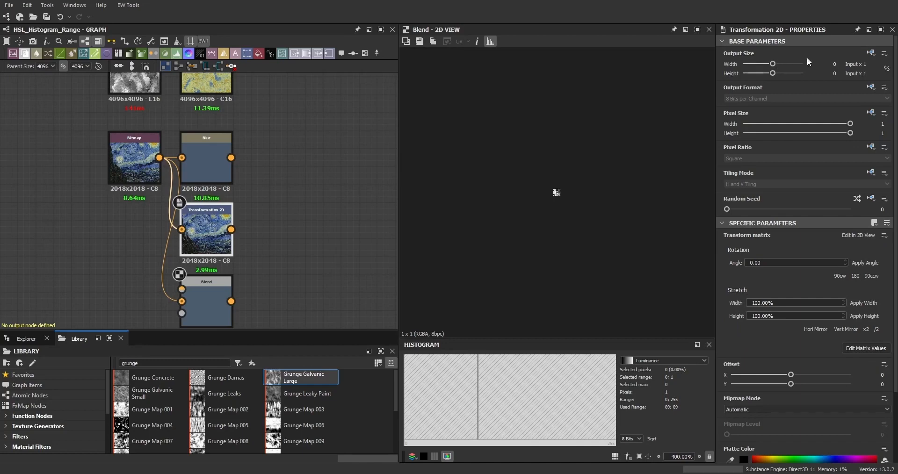
click(870, 53)
click(859, 90)
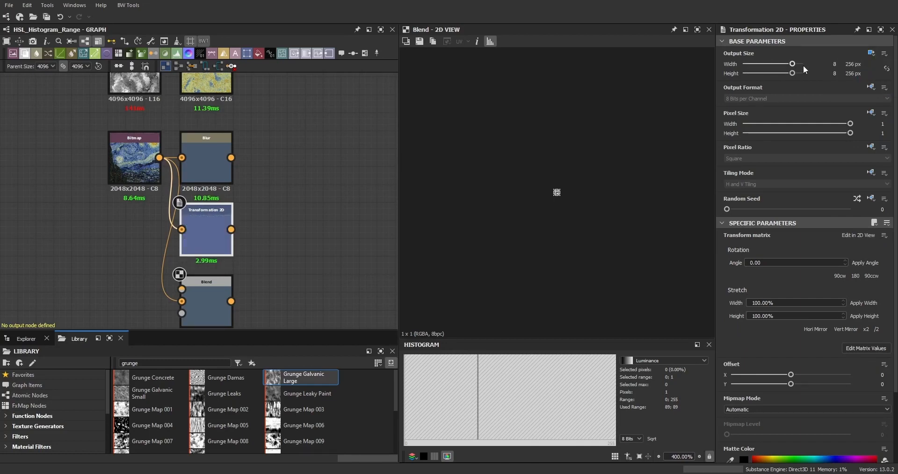
drag(792, 64, 768, 65)
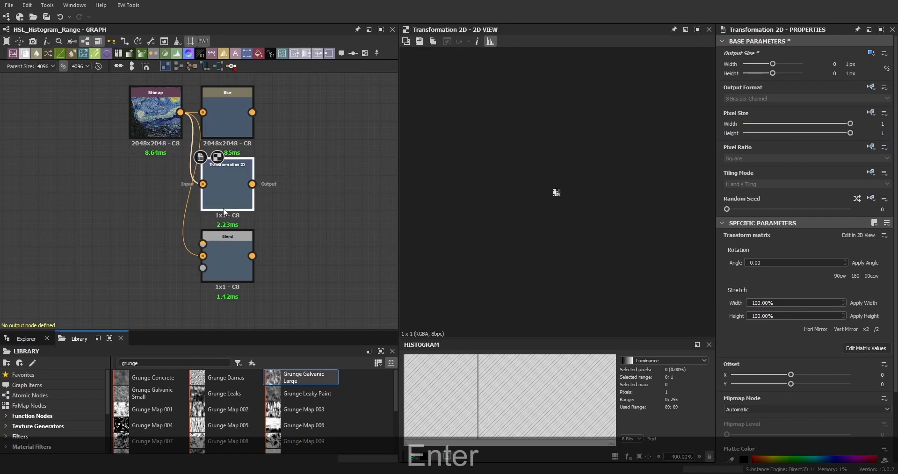
drag(254, 186, 221, 198)
Compare the Blend node with the Transformation 2D node and delete the Blend node.
double_click(232, 260)
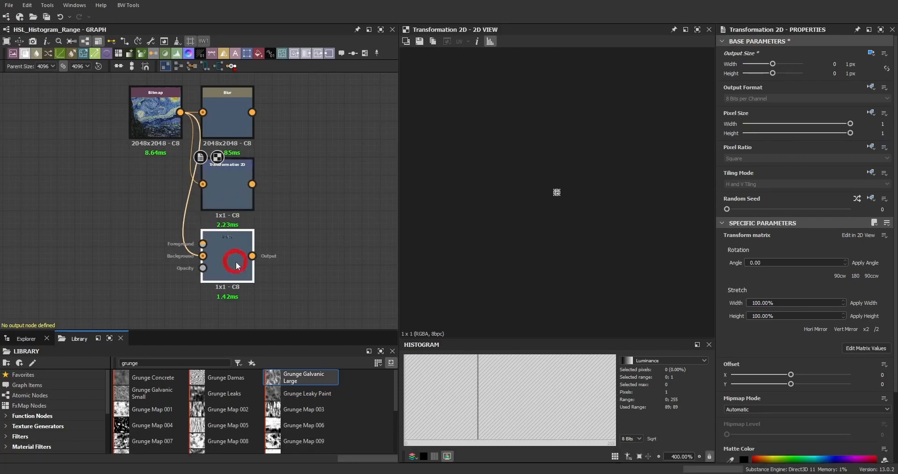
click(231, 185)
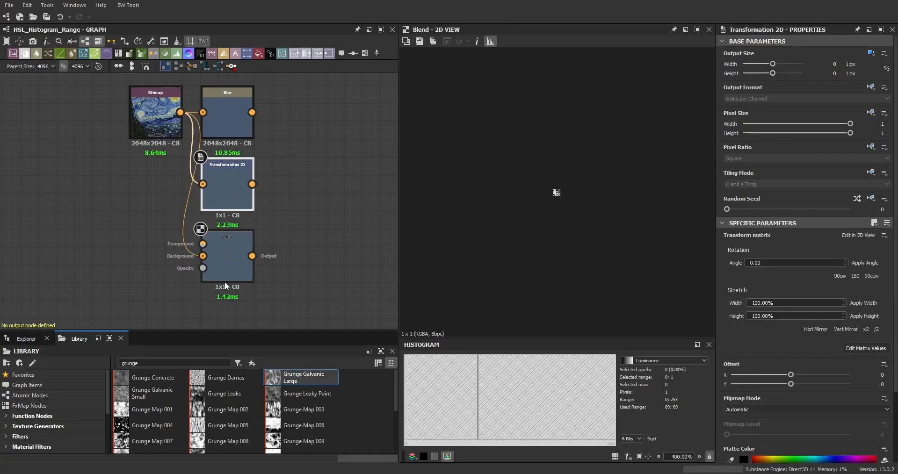
click(237, 260)
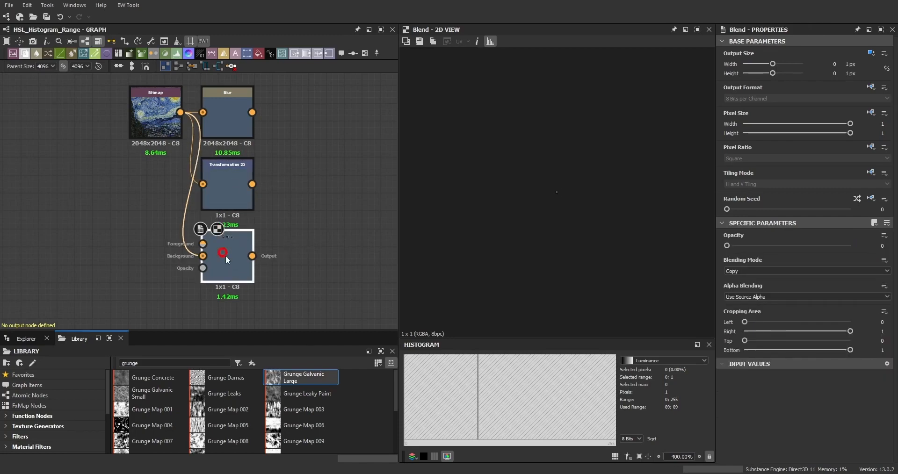
key(Delete)
click(214, 204)
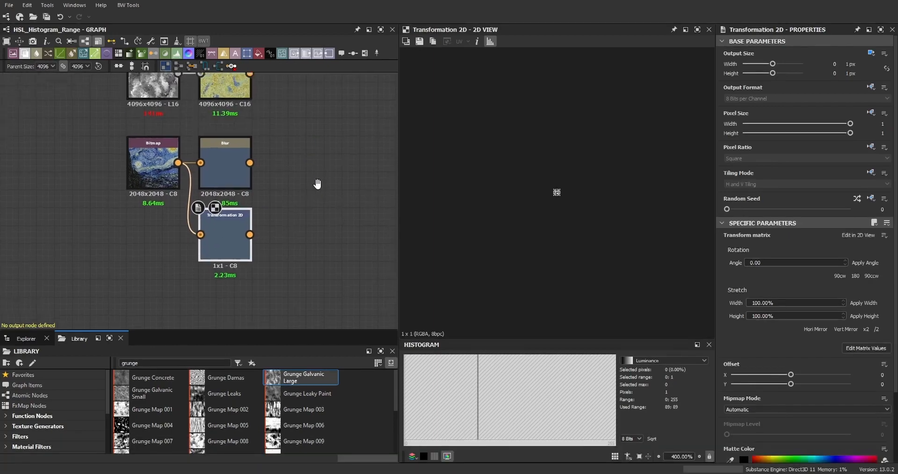
Switch the histogram to RGB and compare the colours produced by the Blur and Transformation 2D nodes.
scroll(209, 167, up, 3)
middle_drag(209, 166, 217, 153)
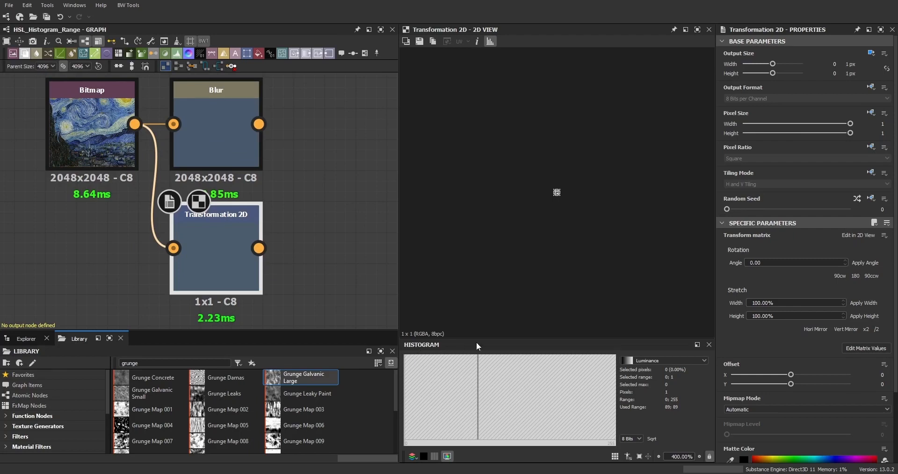
click(642, 360)
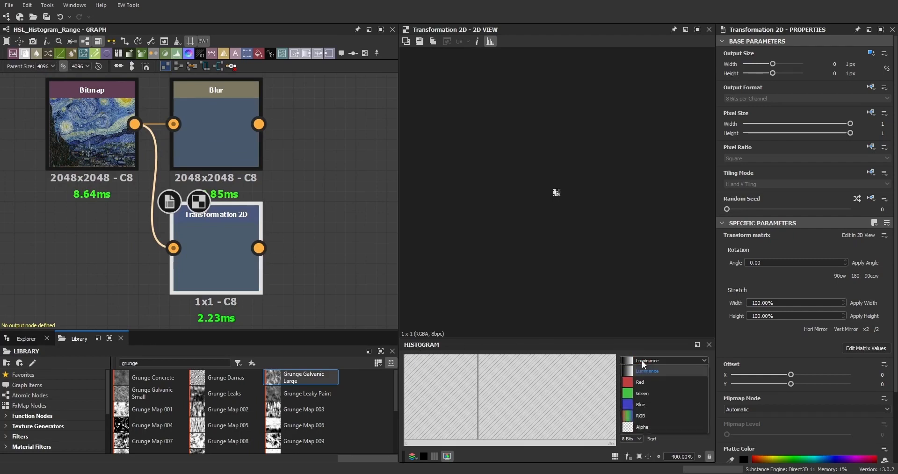
click(647, 416)
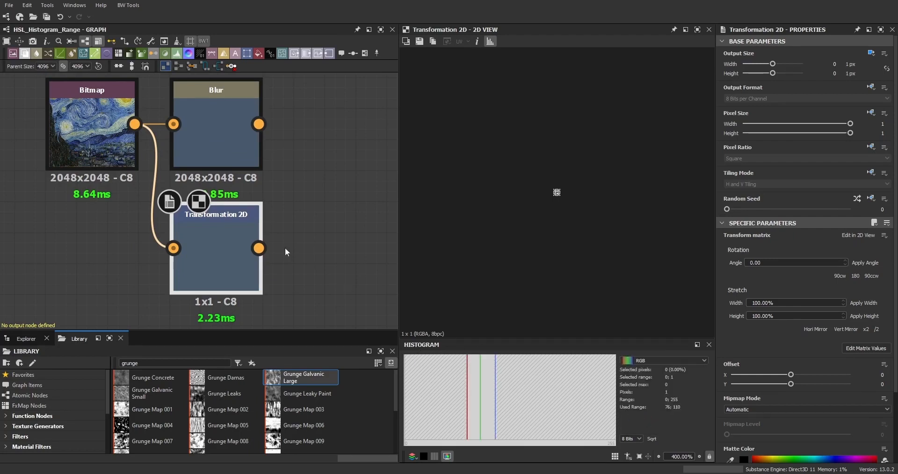
click(206, 134)
click(237, 235)
scroll(559, 194, up, 10)
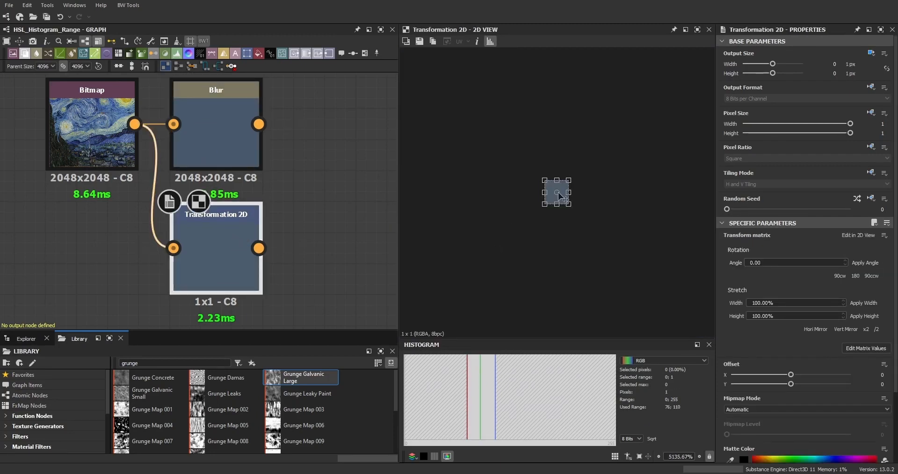
click(206, 133)
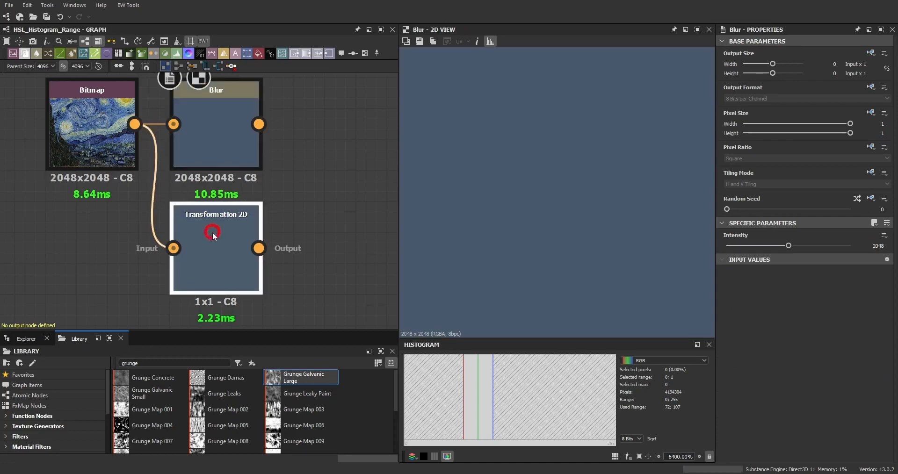
click(212, 232)
click(226, 152)
click(226, 229)
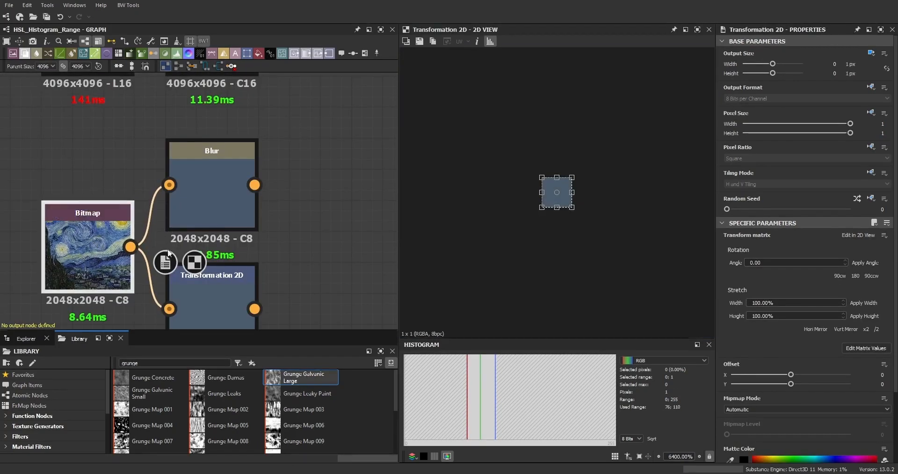
Add a Multi Switch Color node with the Blur output as Input 1 and the Transformation 2D output as Input 2.
middle_drag(218, 242, 173, 194)
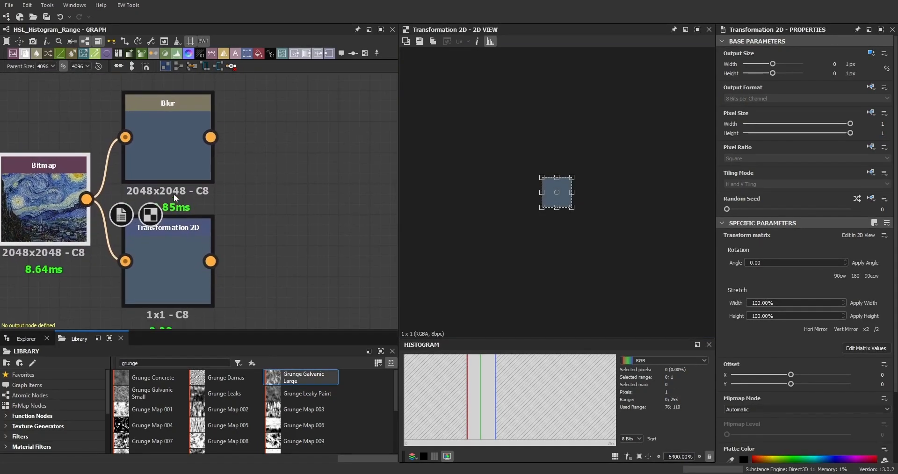
drag(211, 137, 268, 150)
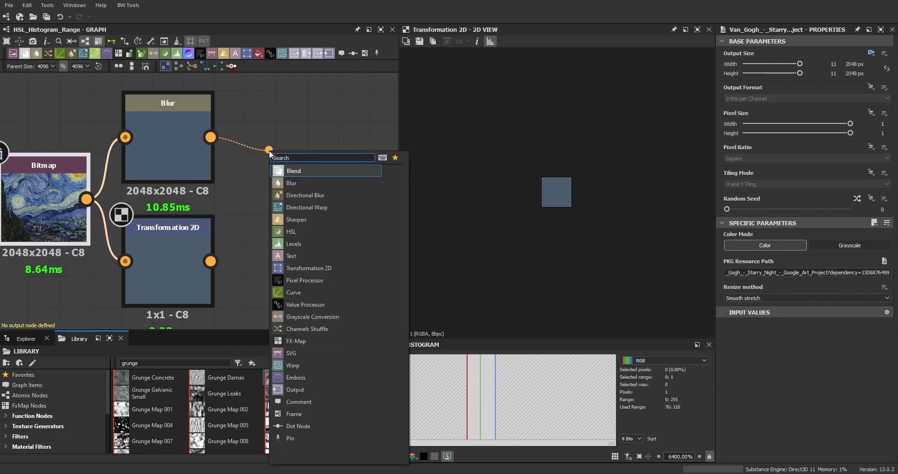
text(sw)
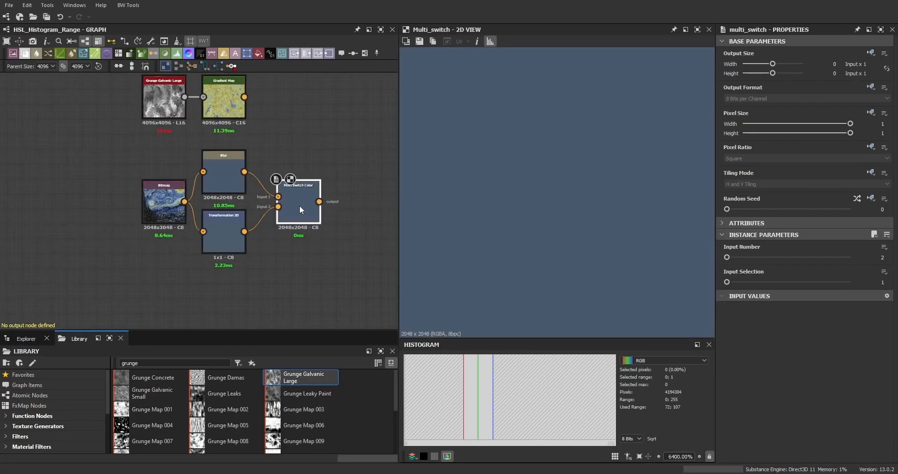
key(f)
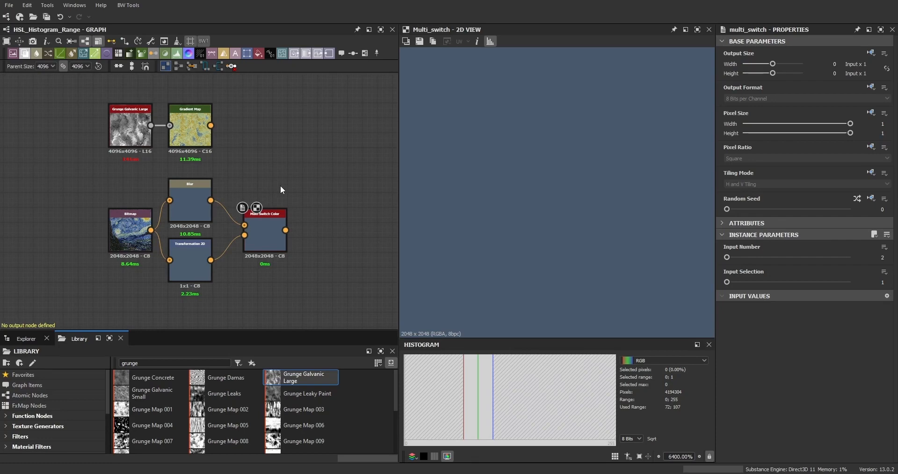
Add a Pixel Processor node, feeding the bitmap into its first input and the Multi Switch Color output into its second.
middle_drag(306, 145, 276, 151)
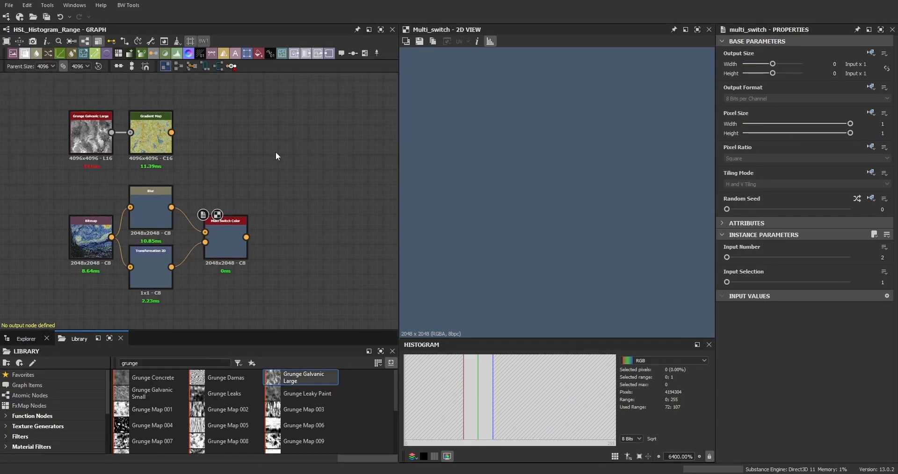
key(space)
text(pix)
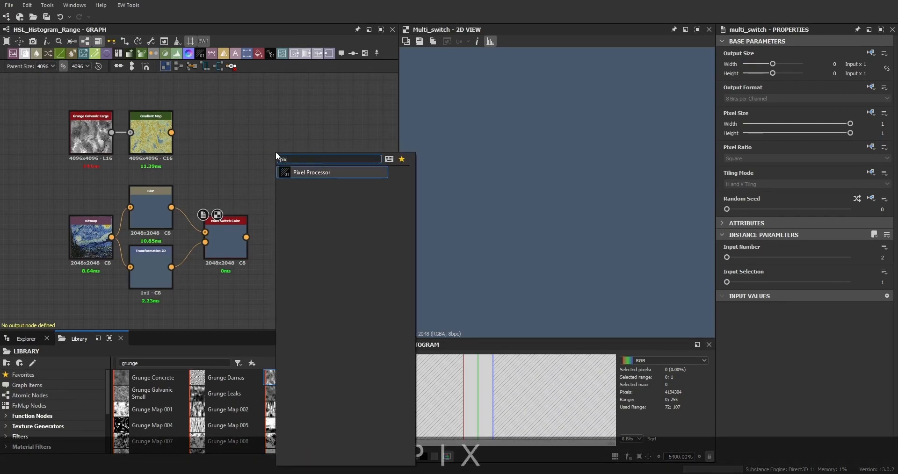
click(304, 172)
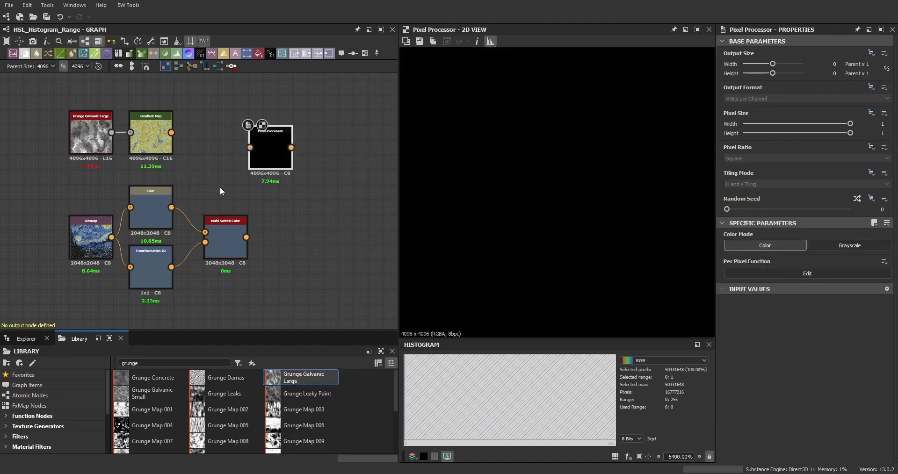
drag(275, 148, 308, 214)
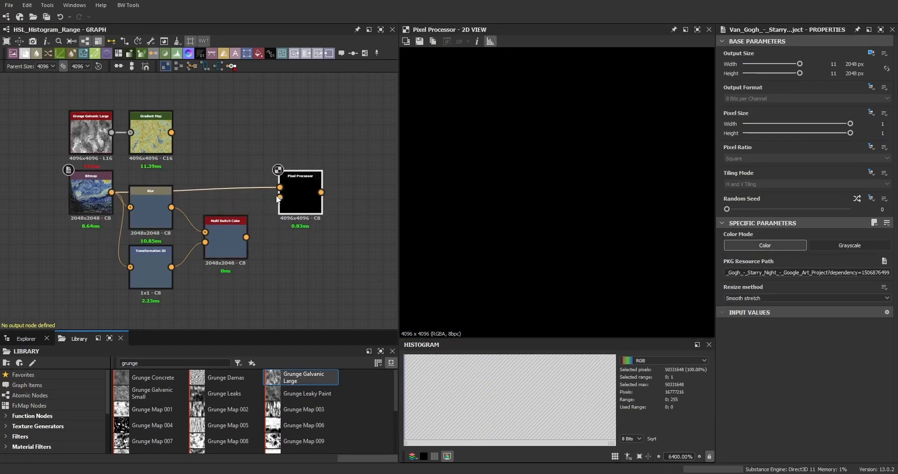
drag(246, 237, 280, 198)
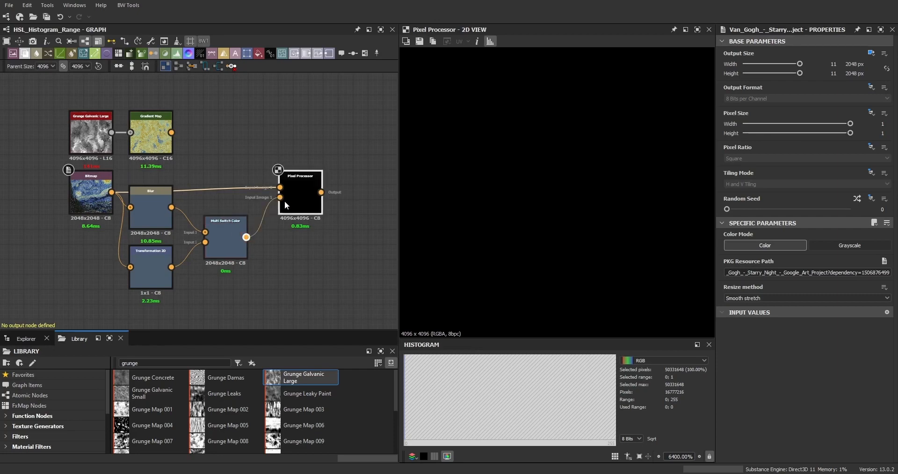
click(284, 201)
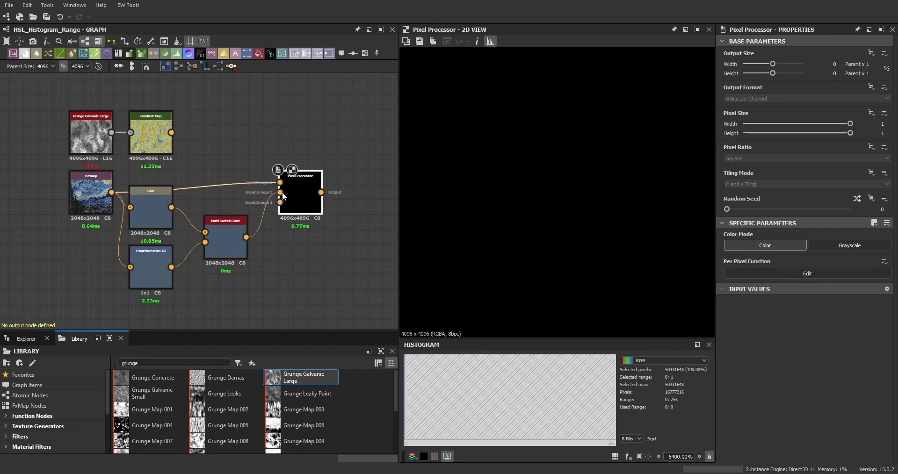
Open the Pixel Processor's per-pixel function for editing and delete its default Float4 node.
click(838, 274)
key(Delete)
click(164, 168)
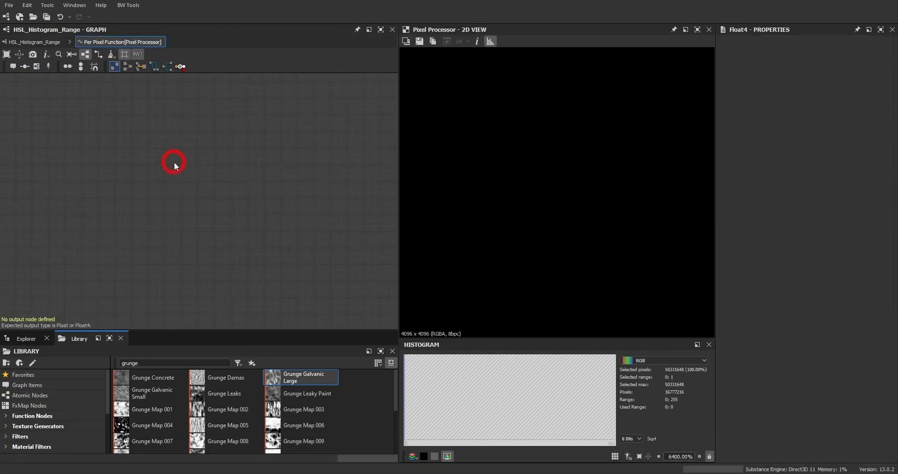
Add a Sample Color node reading Input Image 0 to the per-pixel function.
key(space)
text(s)
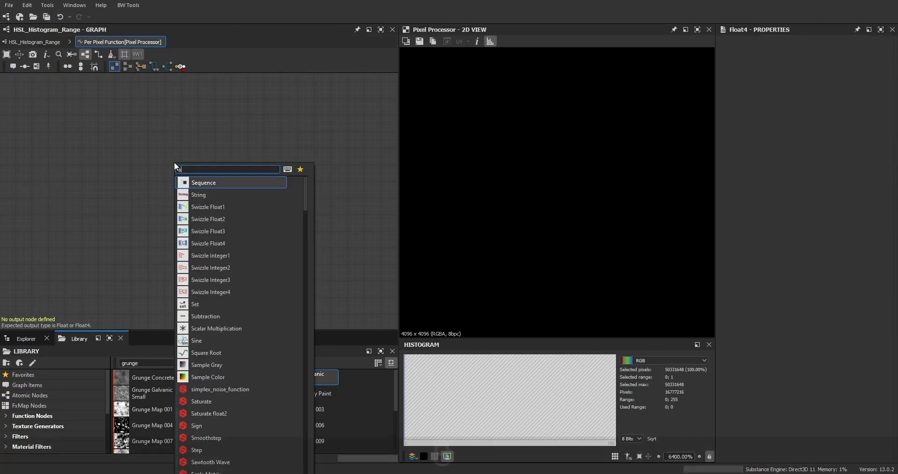
text(ampl)
click(196, 194)
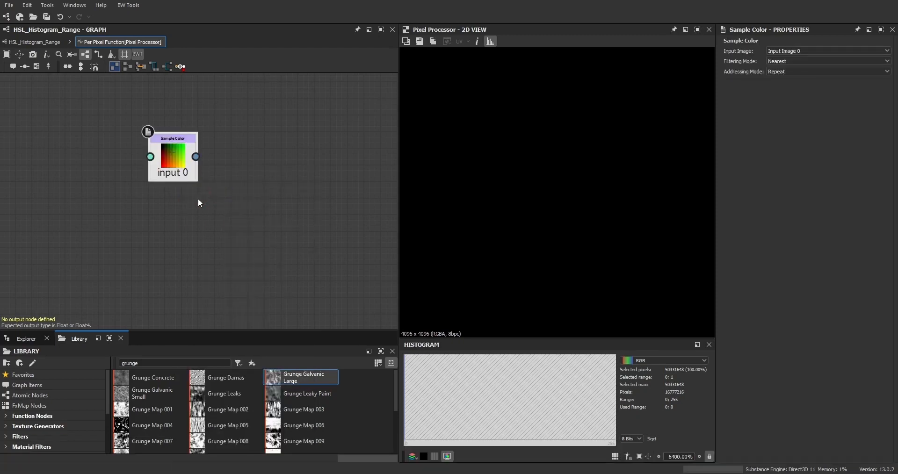
drag(178, 155, 153, 133)
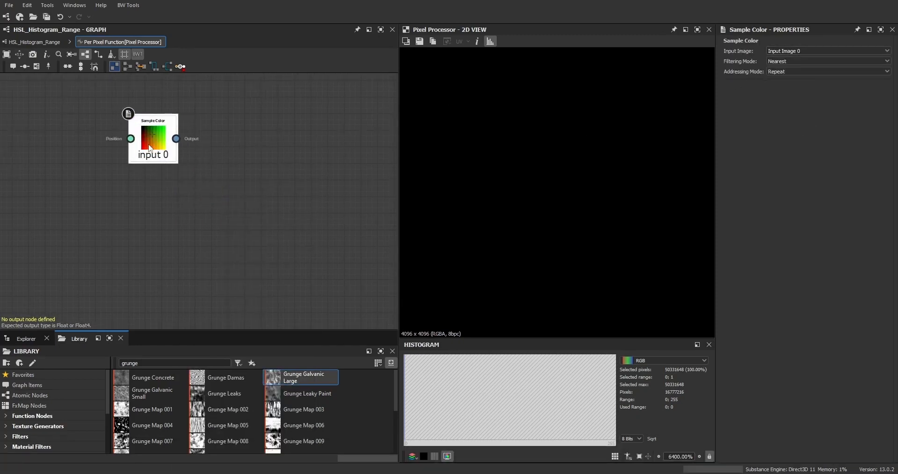
Duplicate the Sample Color node below the original and set the copy's input image to Input Image 1.
key(ctrl+c)
key(ctrl+v)
click(160, 210)
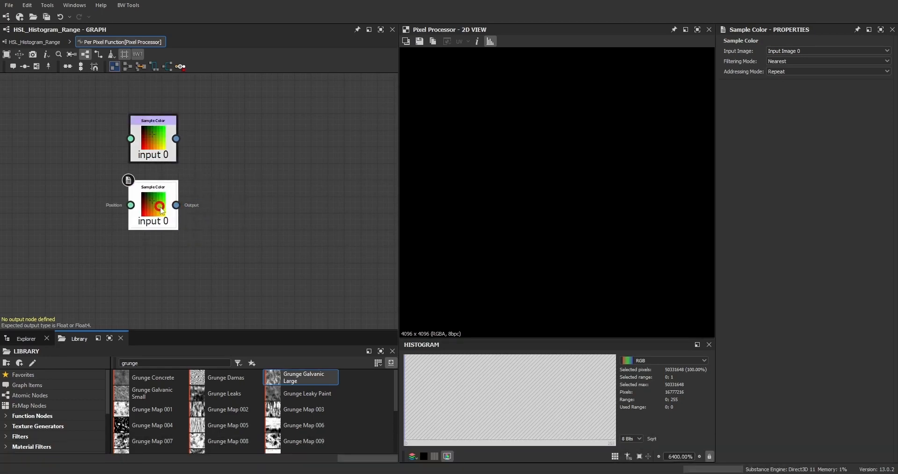
click(832, 50)
click(796, 64)
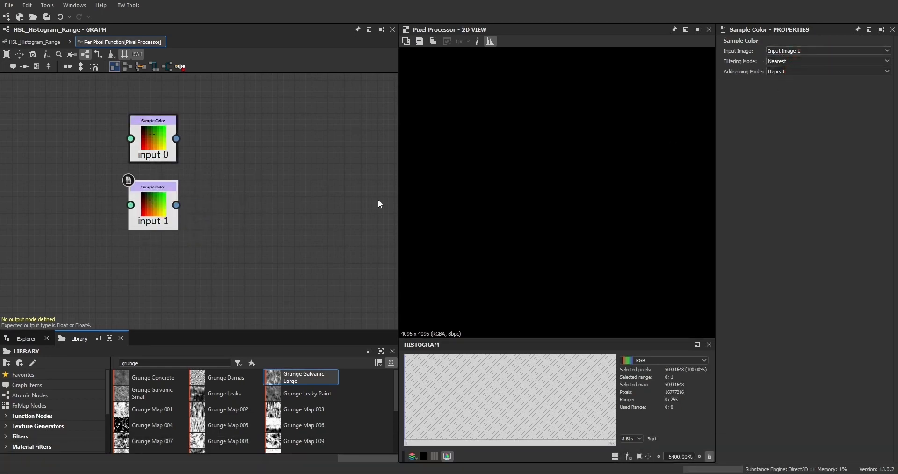
Set the Sample Color node for input 0 as the function's output node.
middle_drag(211, 223, 344, 245)
click(200, 181)
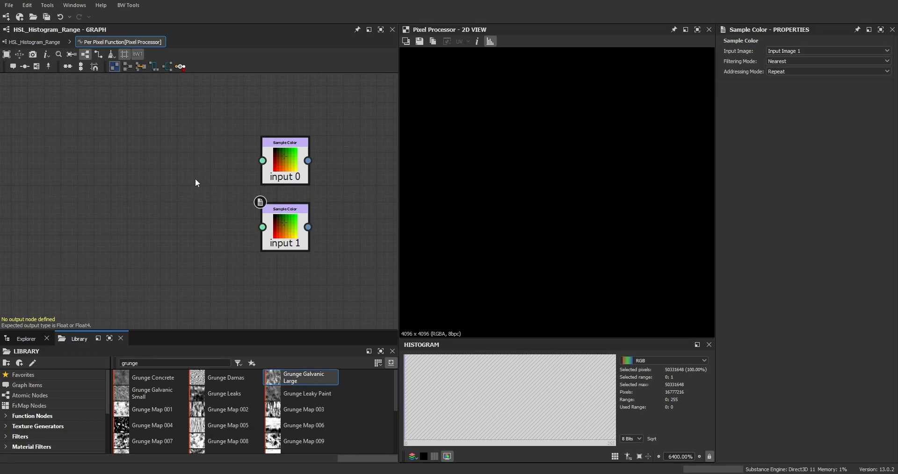
key(space)
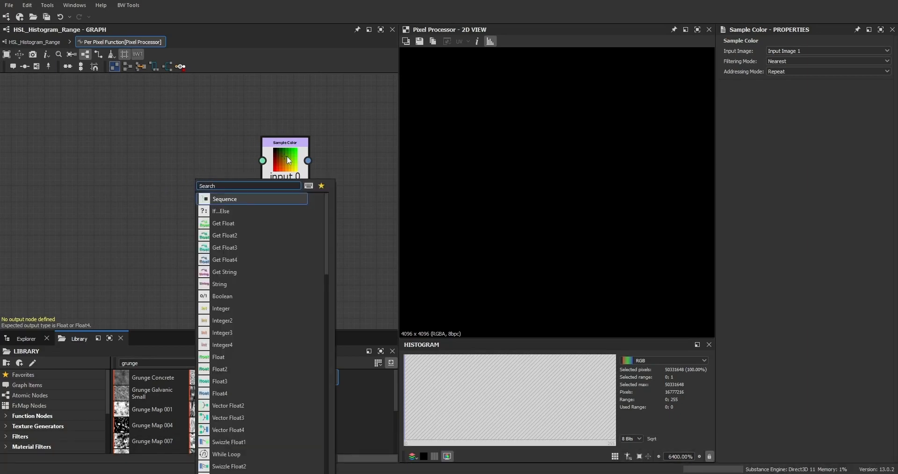
right_click(287, 156)
click(321, 197)
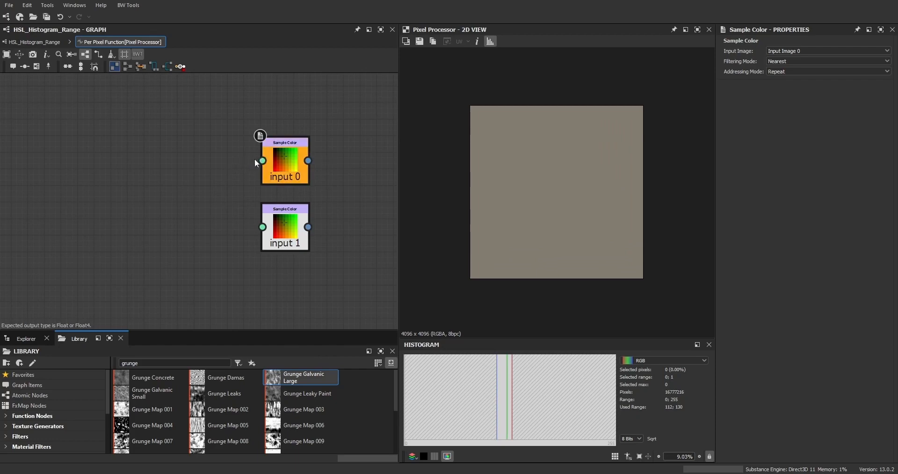
Add a Float2 node connected to the Position input of the input 0 Sample Color node.
drag(262, 161, 144, 178)
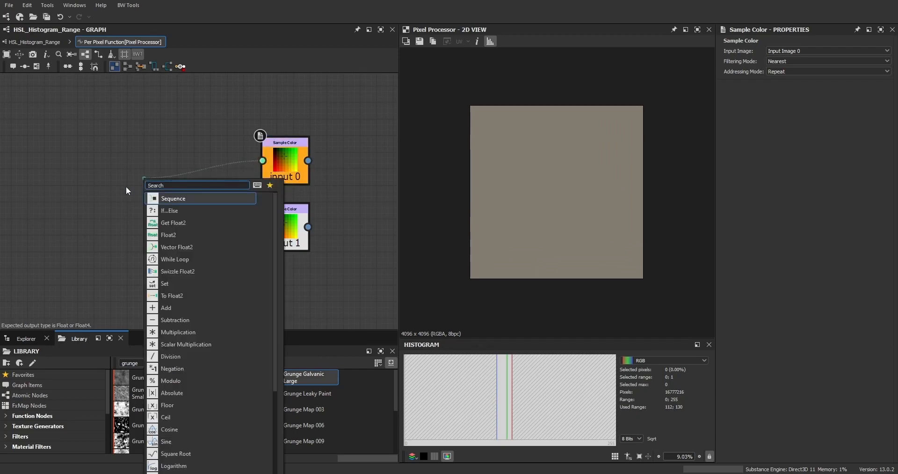
text(flo)
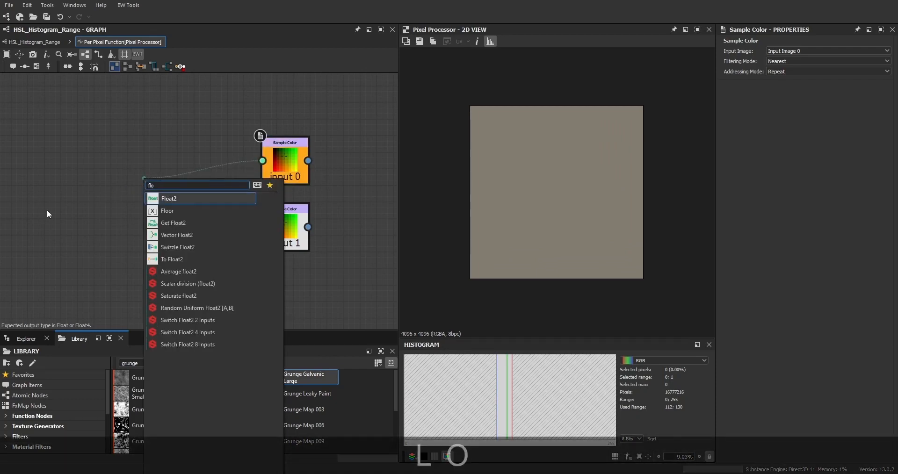
click(189, 199)
click(120, 181)
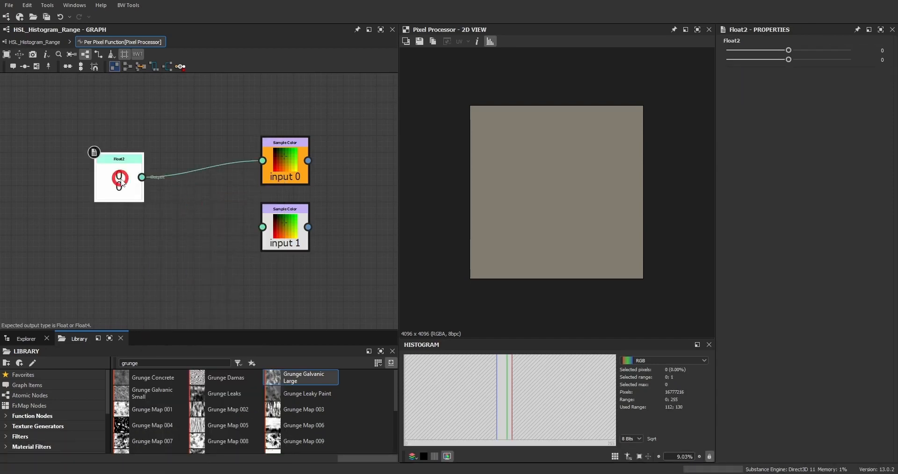
Replace the Float2 node with a Get Float2 node reading $pos and connect it to both Sample Color nodes.
key(Delete)
key(space)
text(get)
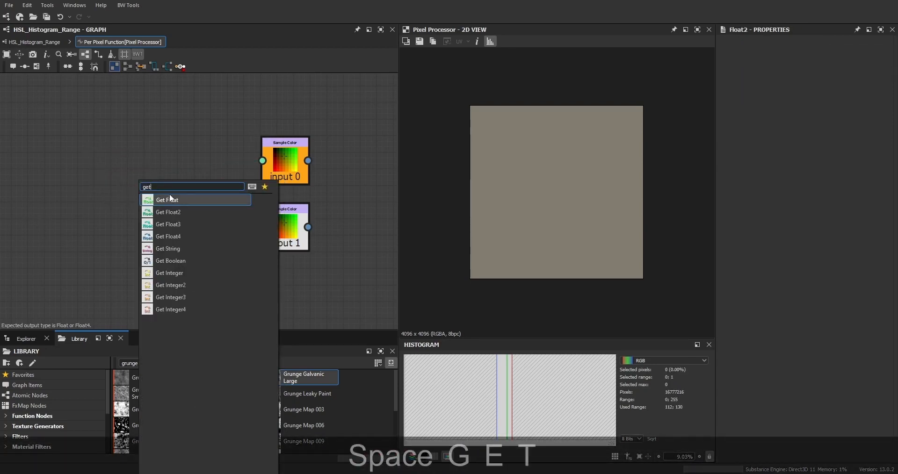
click(186, 212)
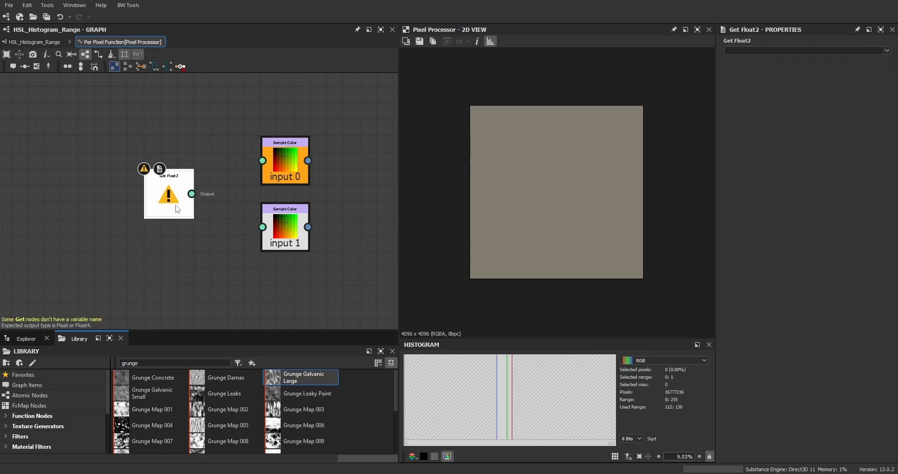
click(887, 51)
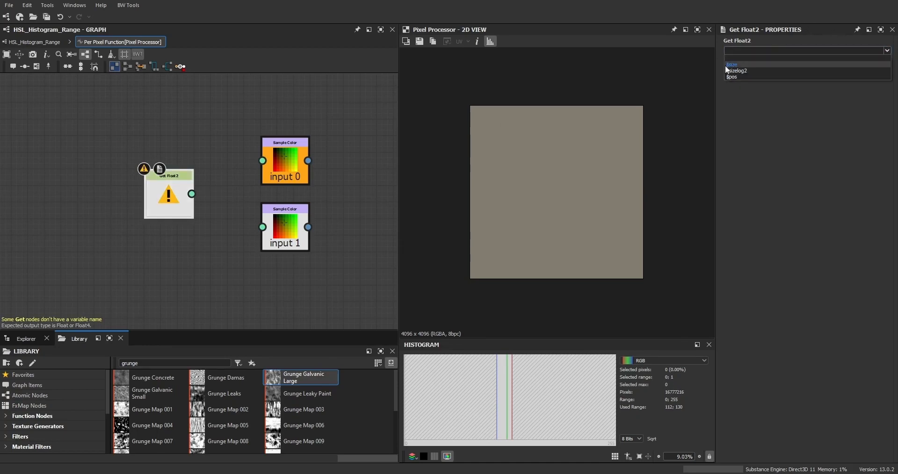
click(732, 76)
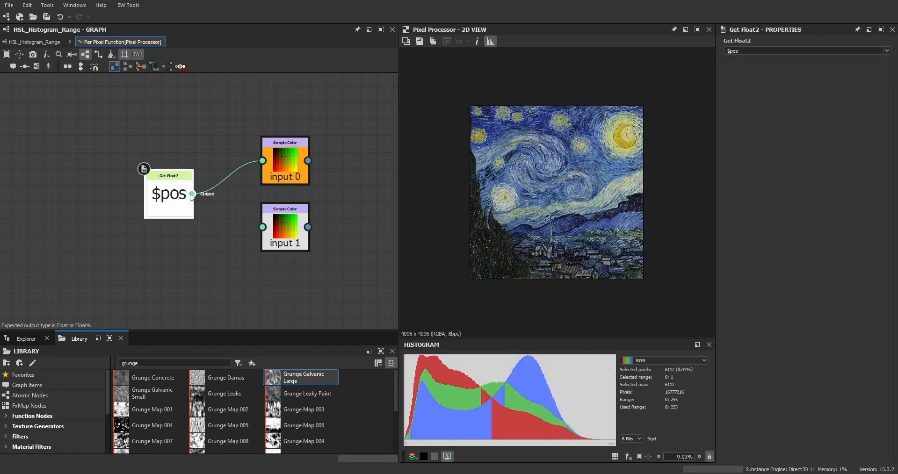
drag(192, 196, 263, 227)
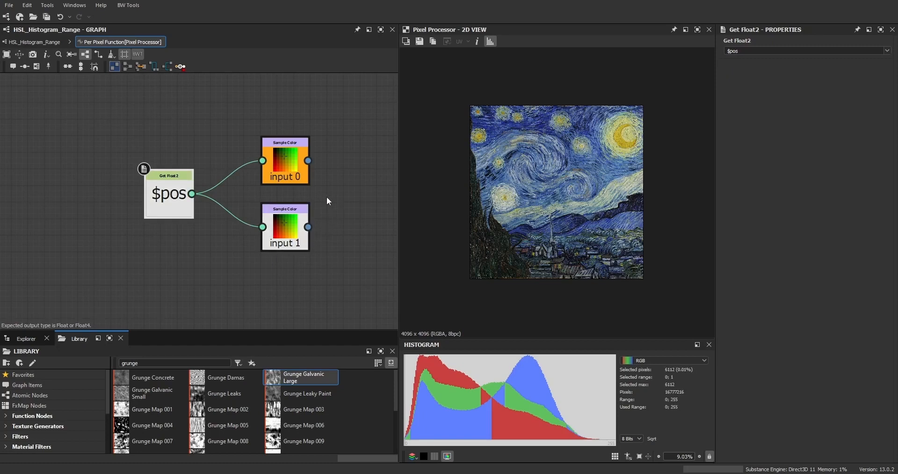
Add an RGB to HSL node beside the input 0 Sample Color node and link the sample's output directly to it.
scroll(288, 156, up, 1)
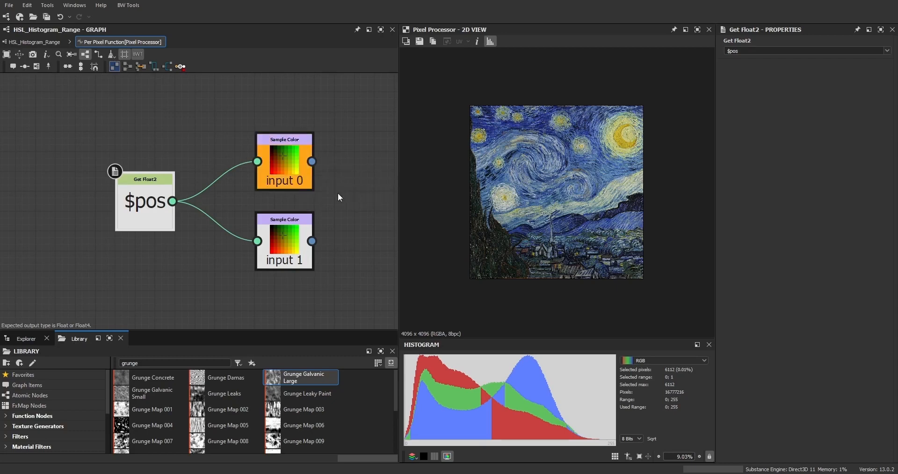
middle_drag(320, 207, 266, 233)
click(322, 152)
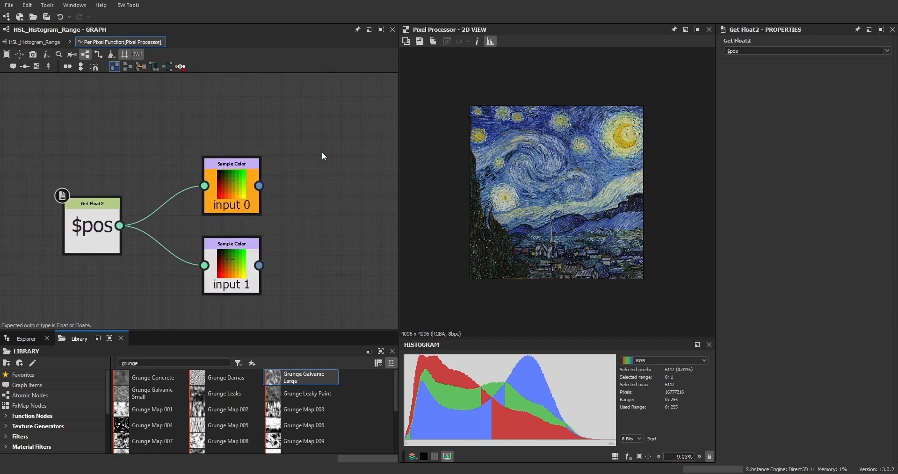
key(space)
text(rgb to)
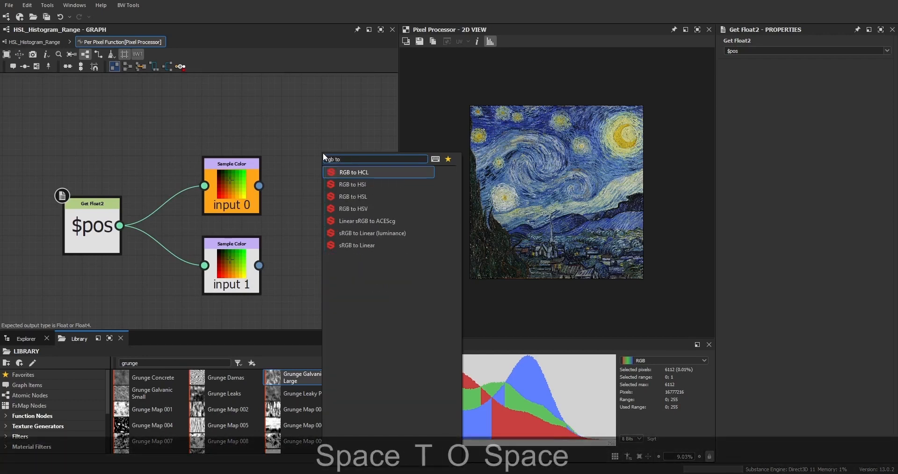
click(366, 196)
drag(334, 157, 374, 197)
middle_drag(336, 189, 253, 192)
scroll(220, 194, up, 3)
drag(148, 195, 328, 196)
middle_drag(311, 208, 274, 212)
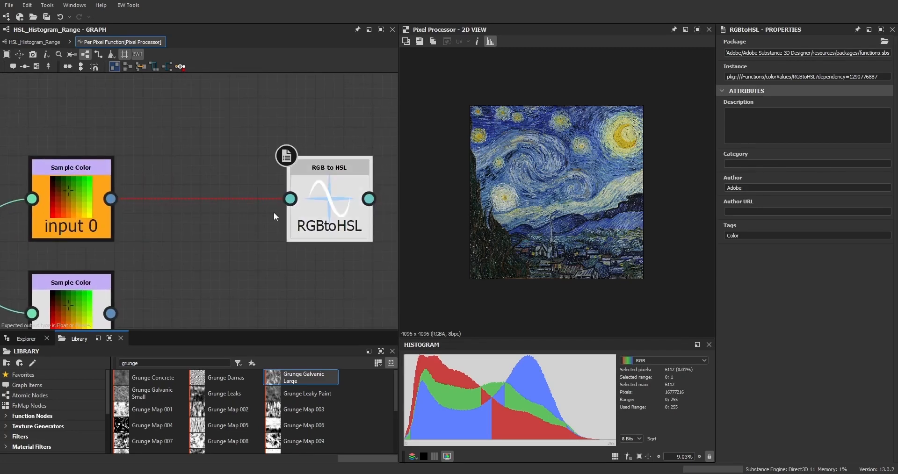
Remove the direct link between the input 0 Sample Color node and the RGB to HSL node.
click(55, 186)
middle_drag(54, 186, 125, 173)
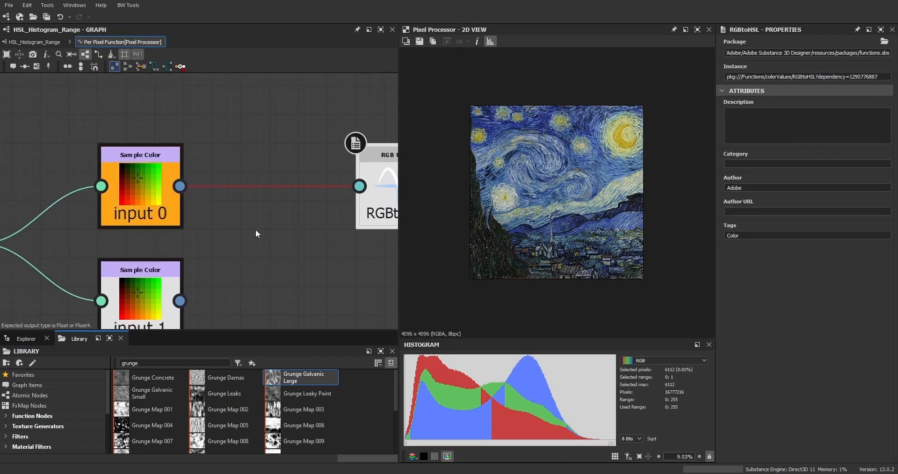
middle_drag(263, 239, 265, 246)
key(Delete)
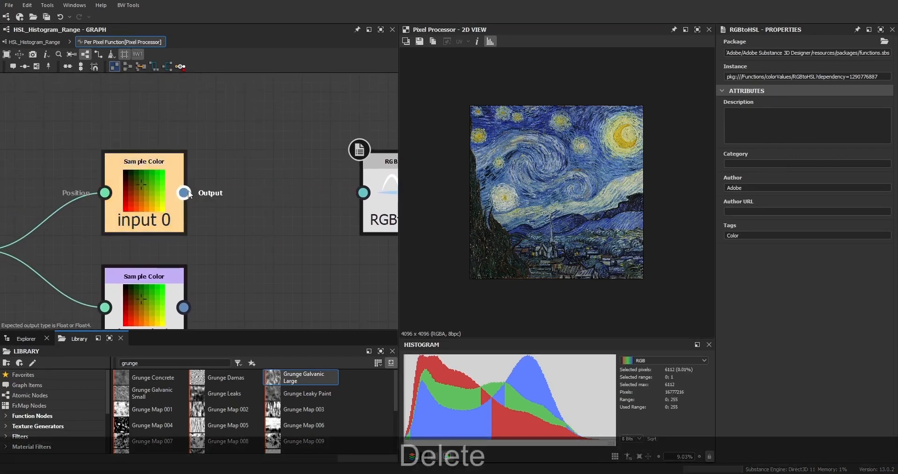
Insert a Swizzle Float3 node between the input 0 Sample Color and RGB to HSL nodes, connecting it to both.
drag(183, 192, 232, 134)
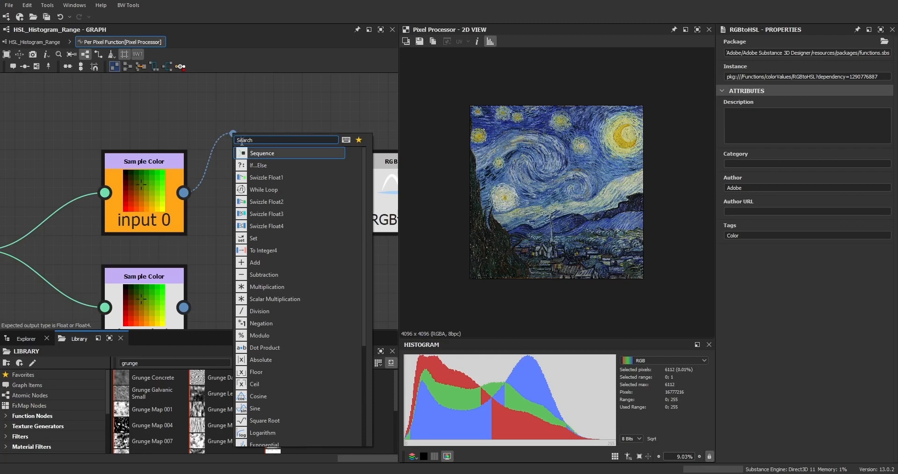
click(263, 215)
drag(275, 140, 269, 203)
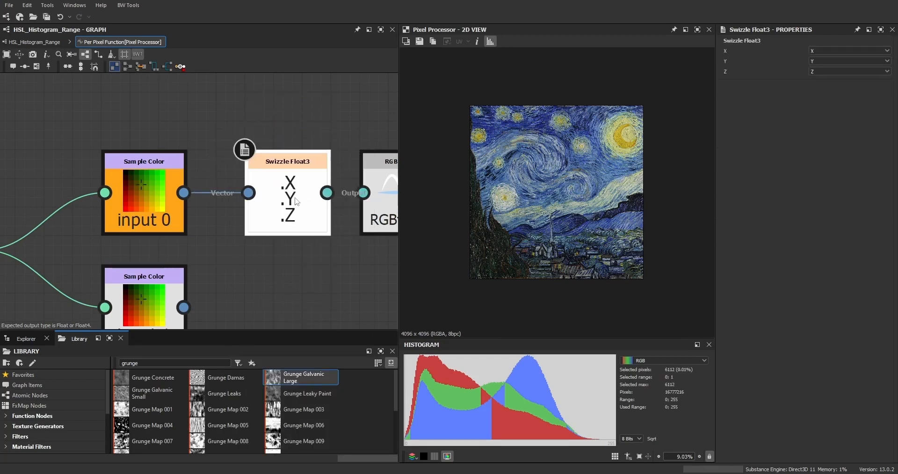
middle_drag(267, 207, 114, 206)
drag(249, 193, 277, 191)
scroll(267, 199, down, 2)
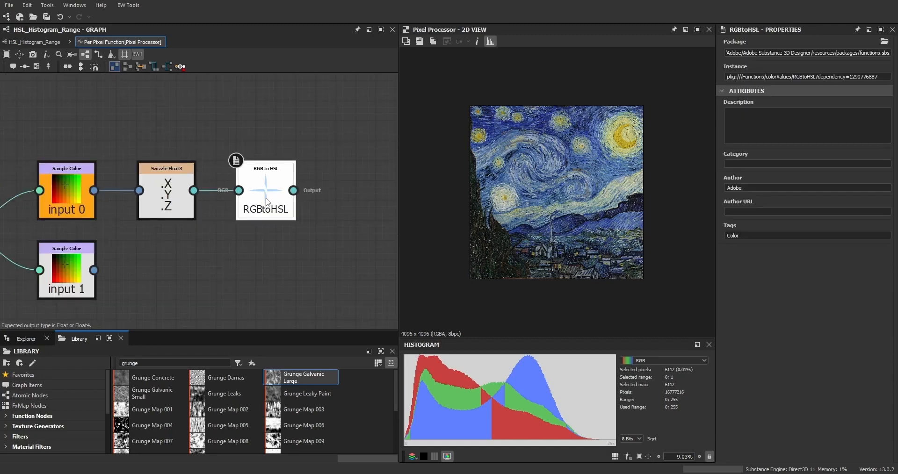
Duplicate the Swizzle Float3 and RGB to HSL pair below the originals and feed the copy from the input 1 Sample Color node.
middle_drag(266, 199, 289, 188)
drag(331, 218, 169, 111)
middle_drag(221, 225, 219, 211)
key(ctrl+c)
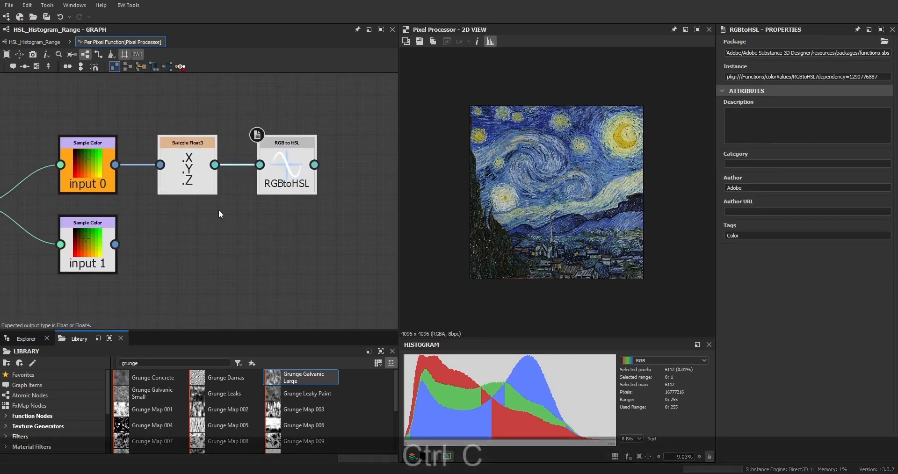
key(ctrl+v)
drag(147, 196, 185, 239)
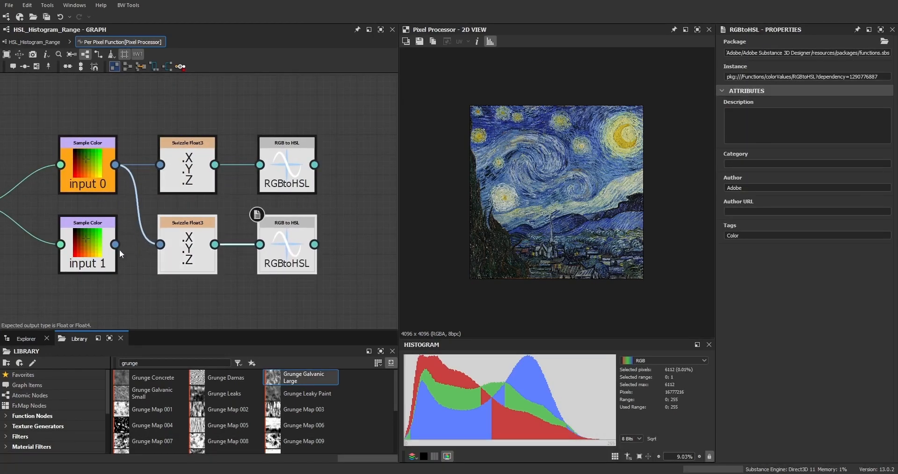
drag(115, 244, 172, 246)
middle_drag(295, 248, 253, 254)
middle_drag(2, 250, 85, 226)
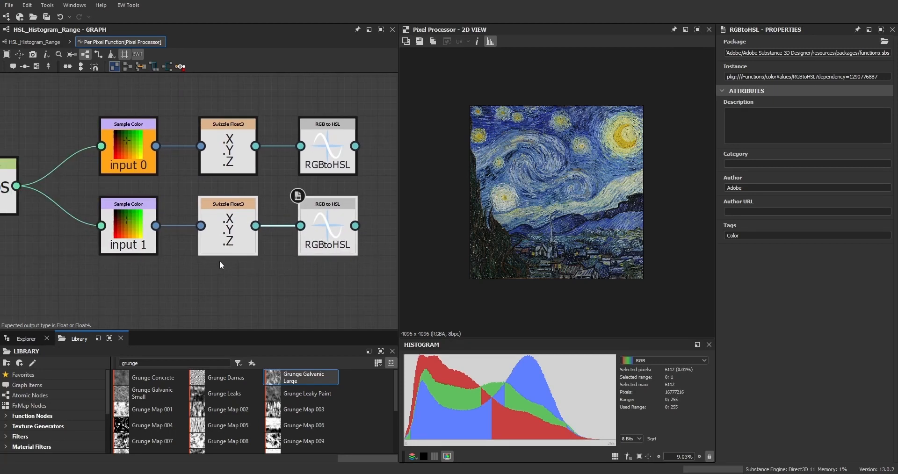
Add a Swizzle Float1 node fed by the input 0 chain's RGB to HSL output, placed above that row.
middle_drag(326, 226, 245, 232)
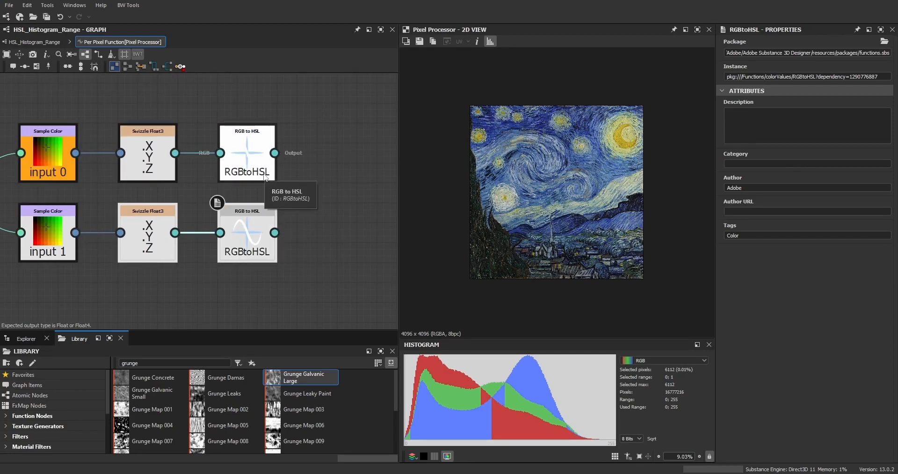
middle_drag(284, 164, 222, 215)
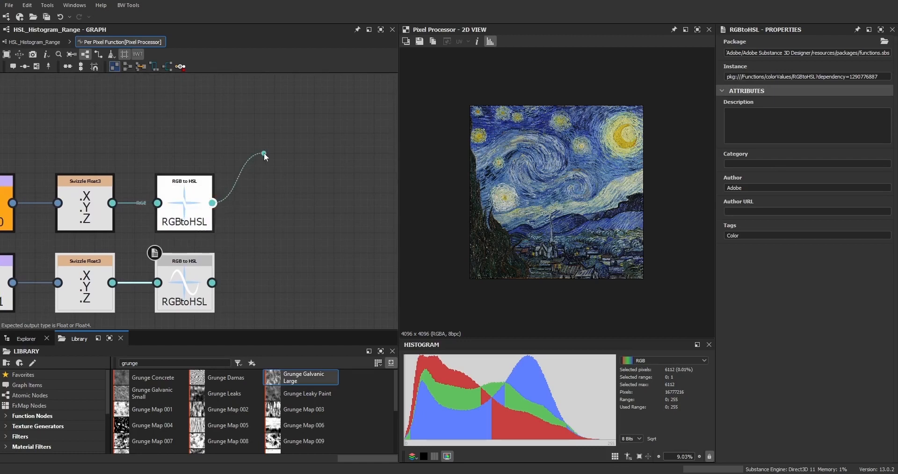
drag(264, 152, 265, 153)
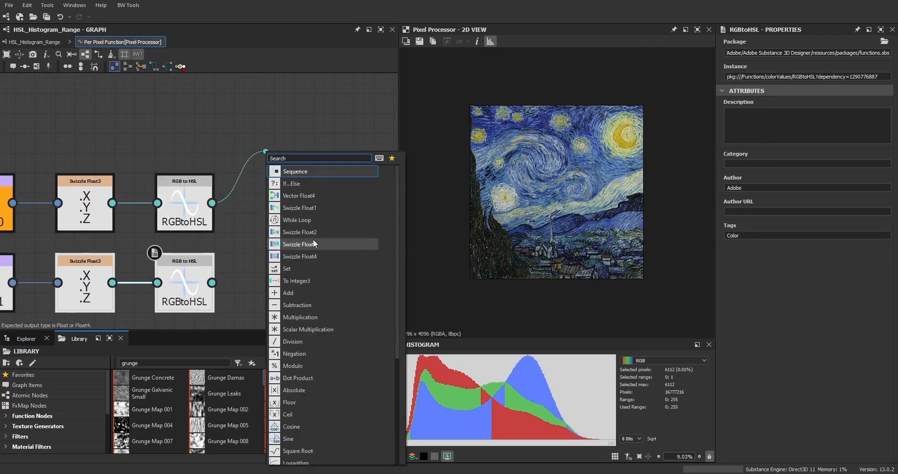
click(300, 208)
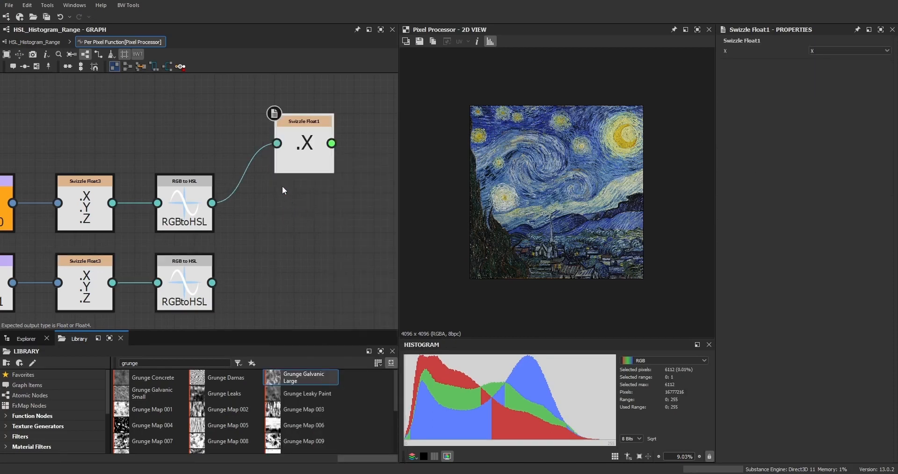
drag(306, 145, 286, 126)
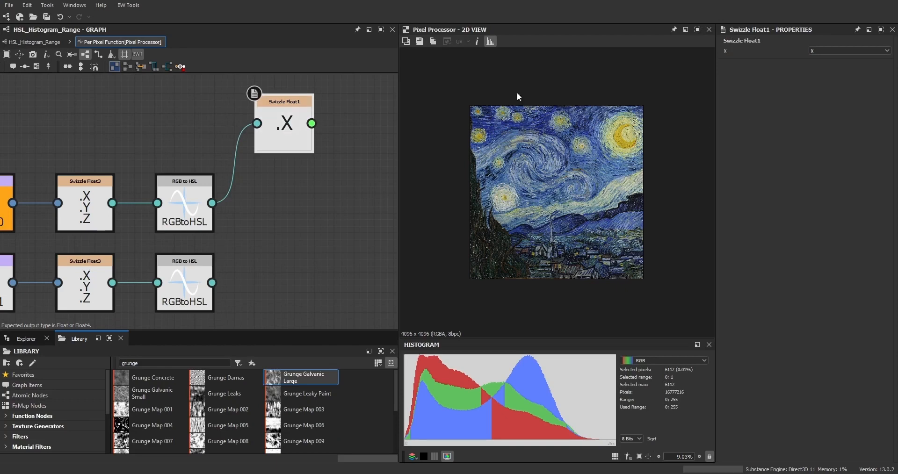
Duplicate the Swizzle Float1 node in line with the input 0 row and set the copy's component to Y.
key(ctrl+c)
key(ctrl+v)
drag(208, 215, 293, 217)
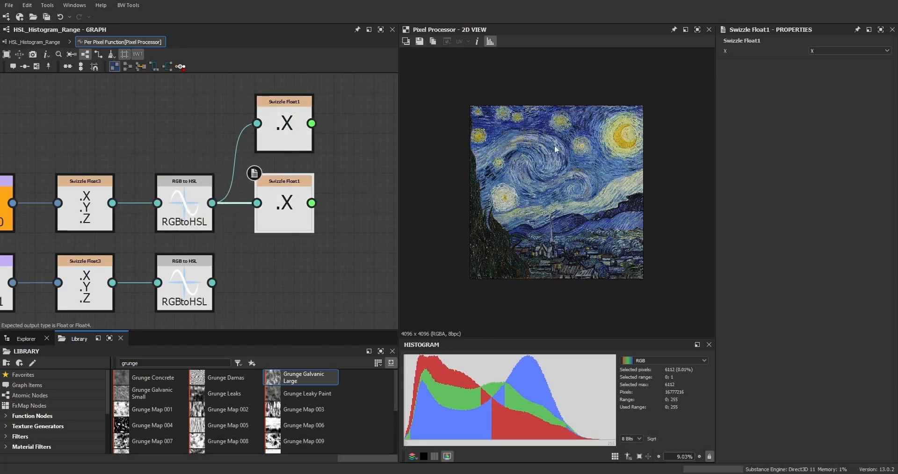
click(884, 49)
click(839, 65)
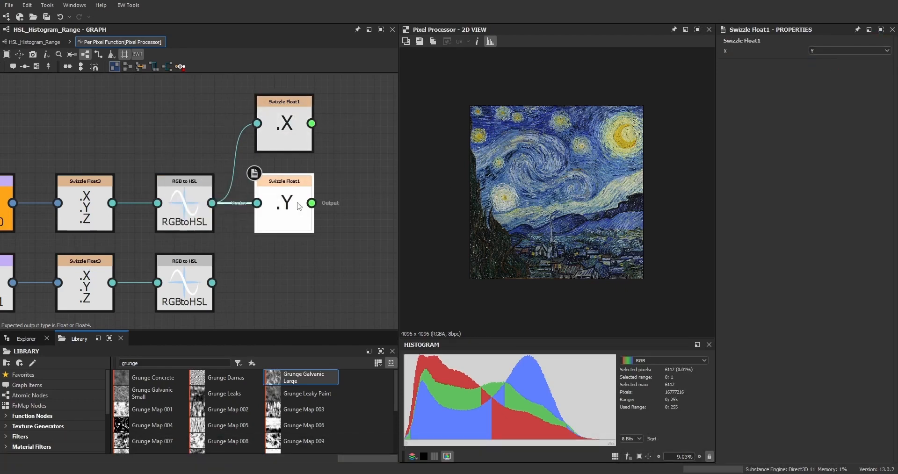
Add another Swizzle Float1 copy beneath the Y one and set its component to Z.
middle_drag(283, 222, 285, 192)
key(ctrl+v)
drag(212, 205, 281, 256)
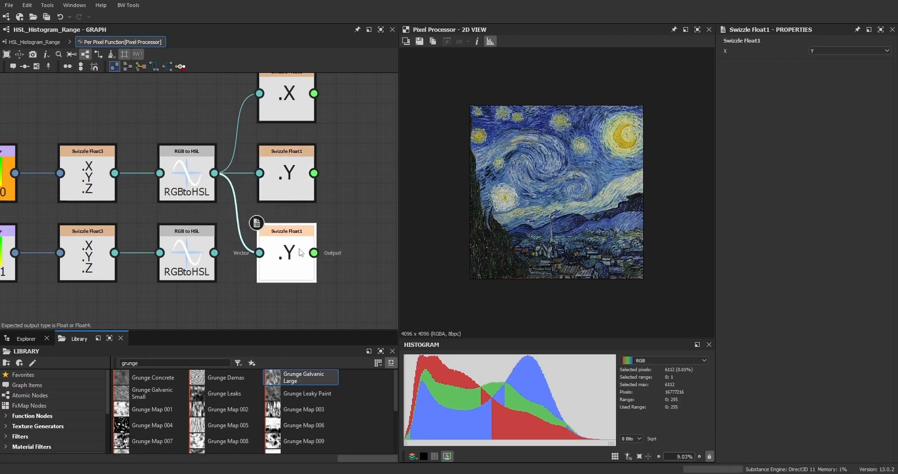
click(815, 49)
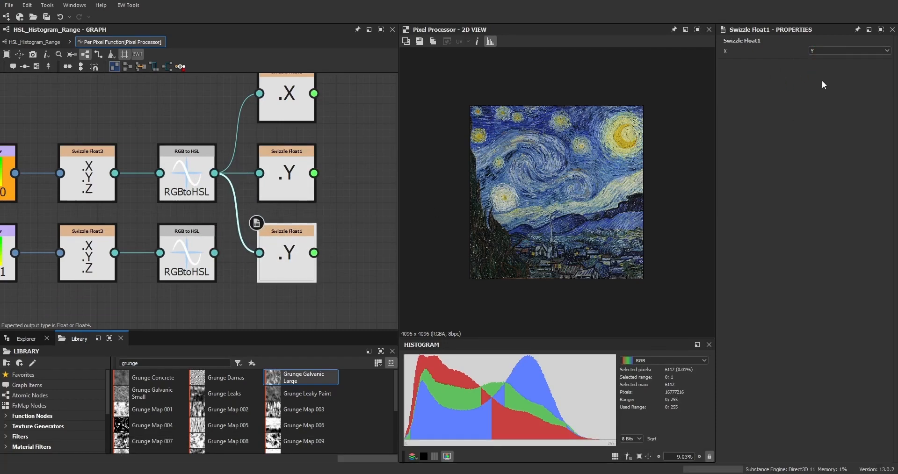
click(837, 61)
Move the input 1 row of Sample Color, Swizzle Float3 and RGB to HSL nodes well below the input 0 row.
scroll(358, 220, down, 3)
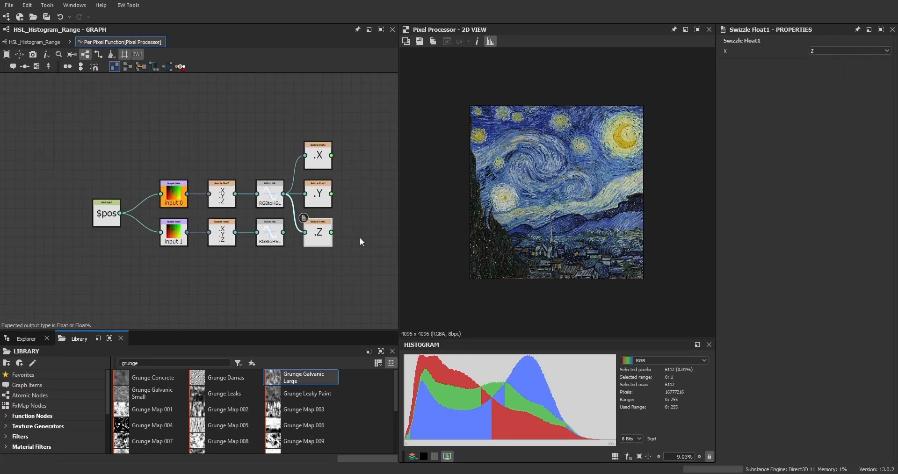
drag(132, 282, 275, 234)
drag(274, 230, 273, 316)
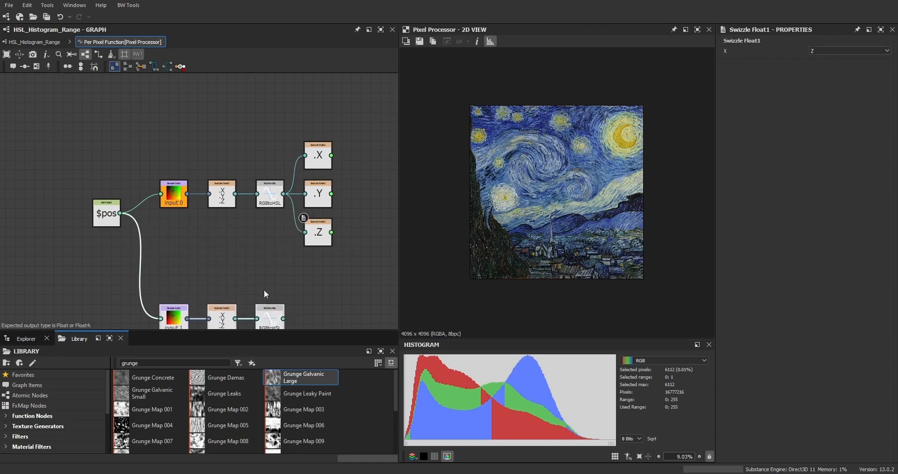
middle_drag(270, 313, 257, 248)
drag(257, 248, 257, 286)
Duplicate the X, Y and Z Swizzle Float1 nodes beside the input 1 row and connect them to its RGB to HSL output.
drag(329, 85, 289, 191)
middle_drag(289, 194, 214, 174)
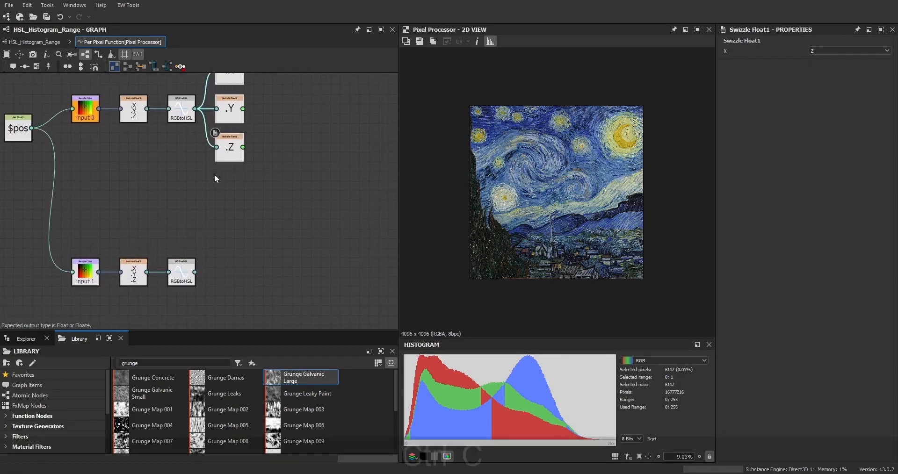
key(ctrl+c)
key(ctrl+v)
drag(205, 188, 217, 234)
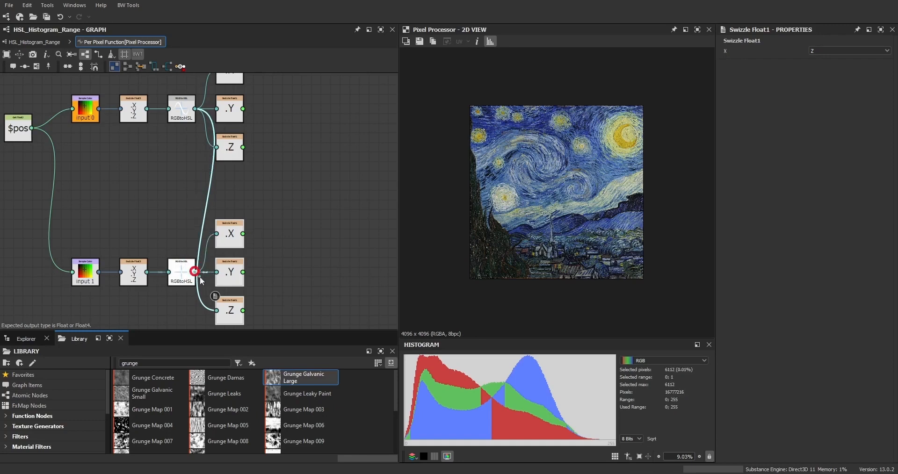
drag(195, 272, 216, 311)
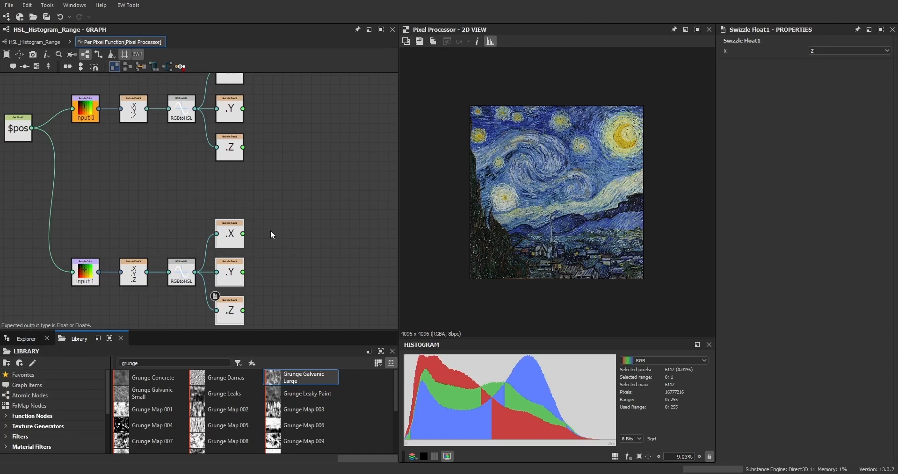
Add a Subtraction node to the open area beside the two sets of Swizzle Float1 nodes.
scroll(251, 201, down, 1)
middle_drag(251, 200, 276, 211)
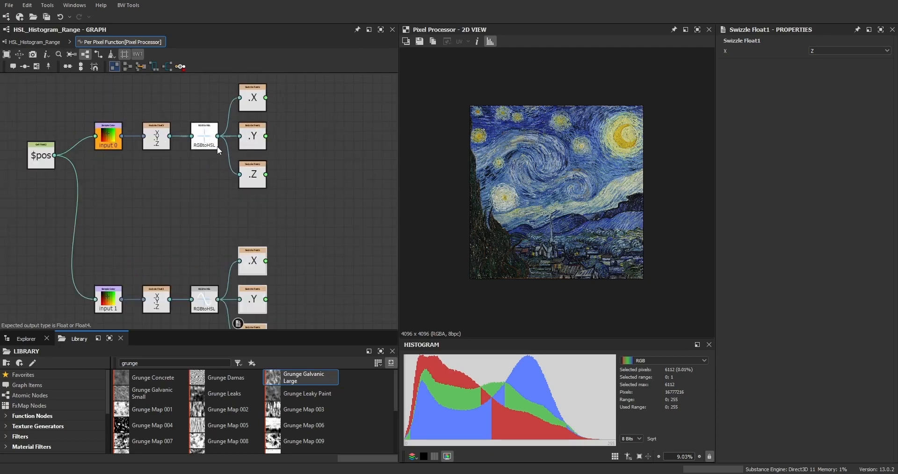
scroll(228, 204, up, 1)
middle_drag(248, 182, 250, 172)
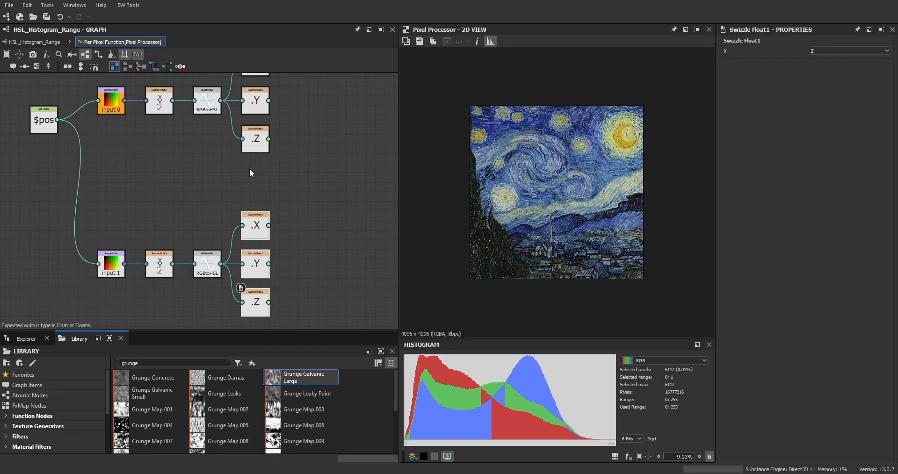
key(f)
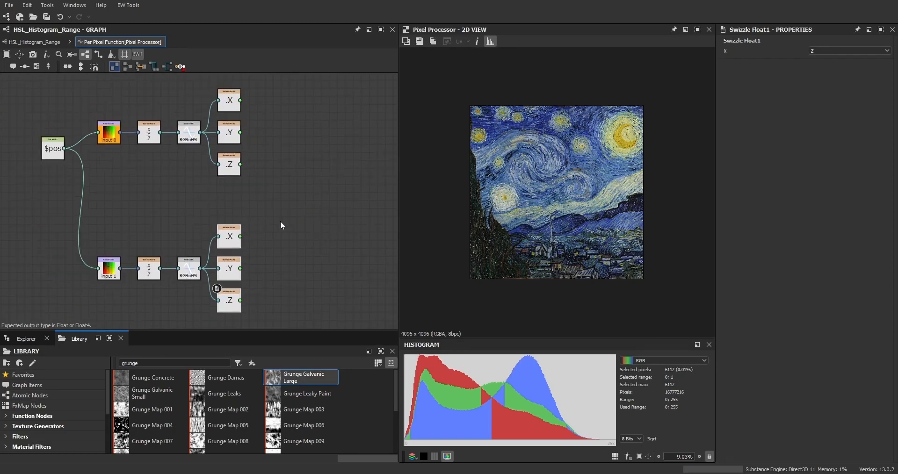
click(298, 187)
key(space)
text(-)
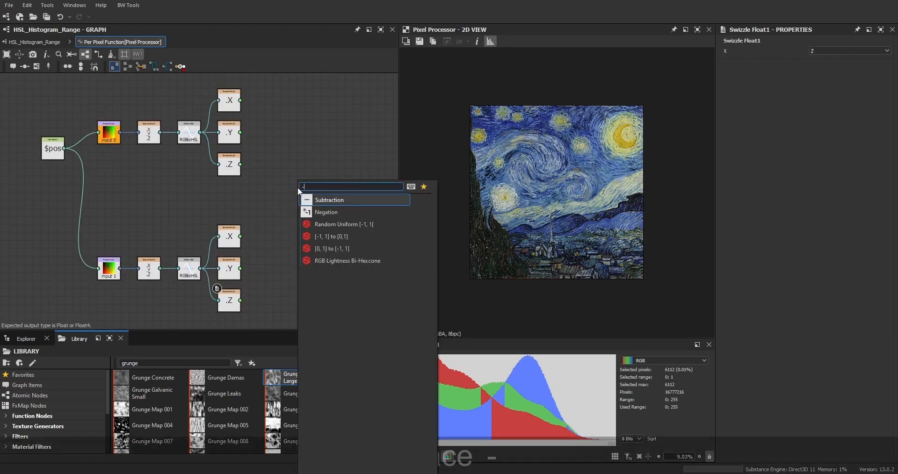
click(315, 201)
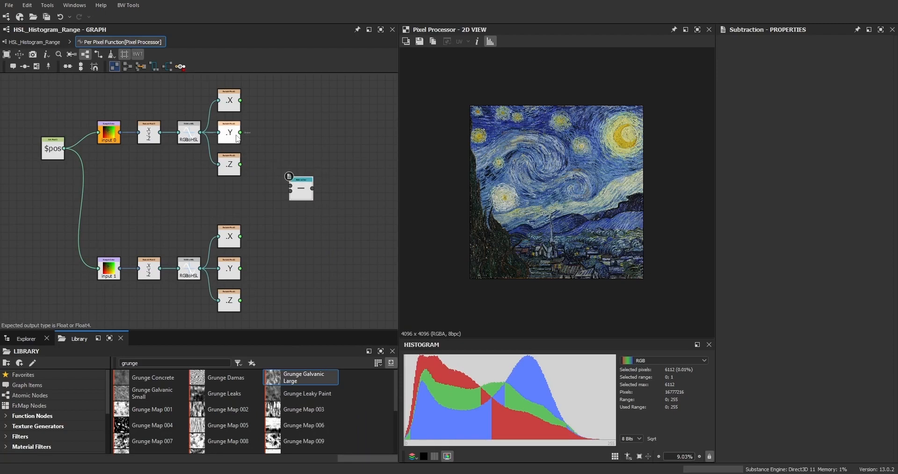
Connect the input 0 row's Y component to the Subtraction node's first input and the input 1 row's Y component to its second.
scroll(237, 138, up, 2)
drag(241, 125, 315, 202)
middle_drag(301, 248, 271, 189)
drag(215, 262, 285, 151)
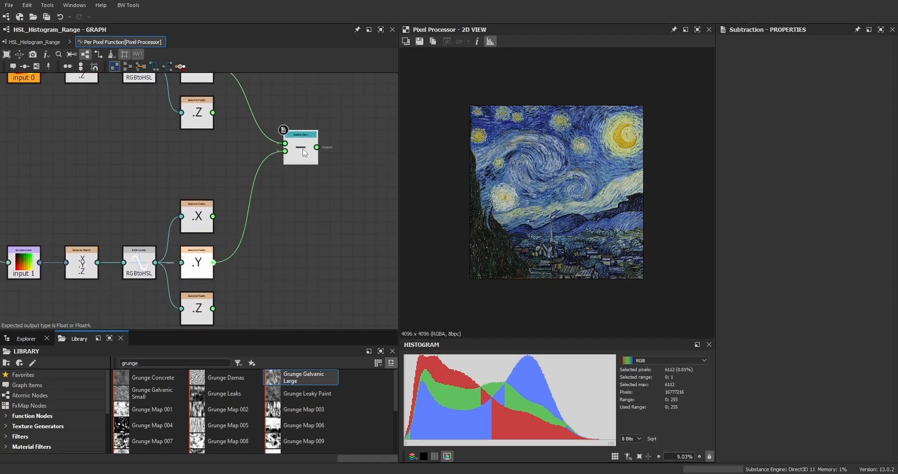
Examine how the Y components of the input 0 and input 1 rows feed the Subtraction node.
middle_drag(297, 219, 267, 241)
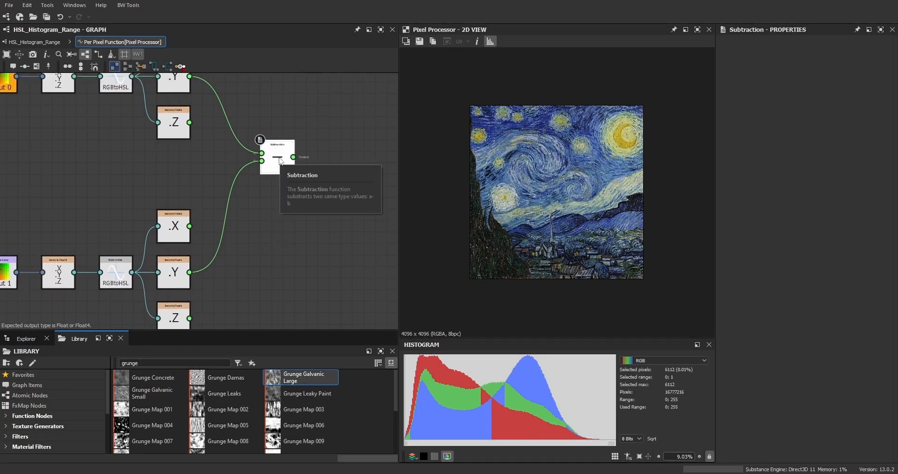
click(286, 206)
middle_drag(289, 238, 278, 237)
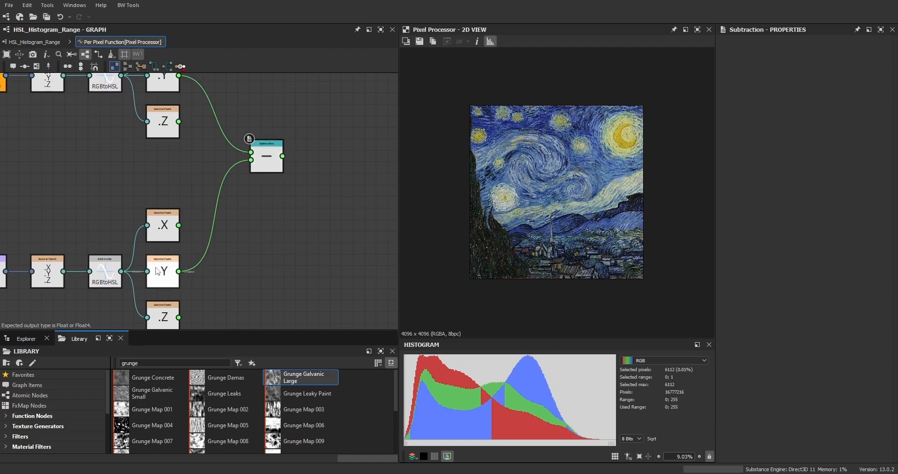
scroll(160, 273, up, 2)
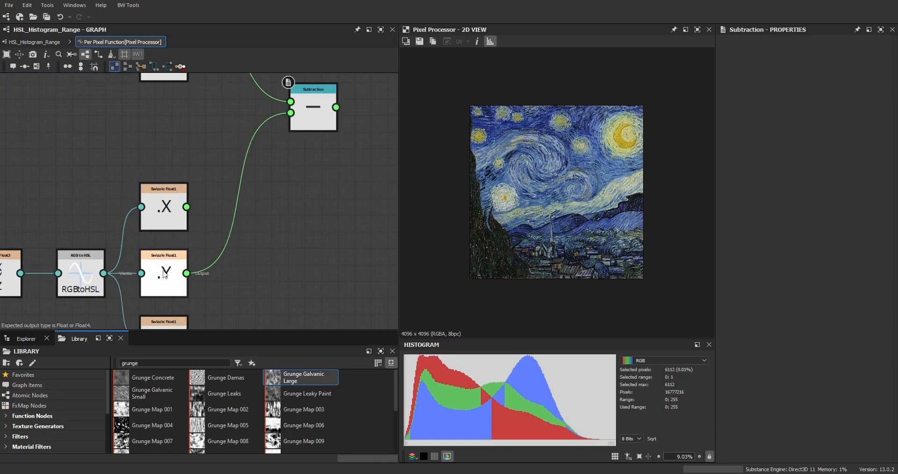
click(166, 280)
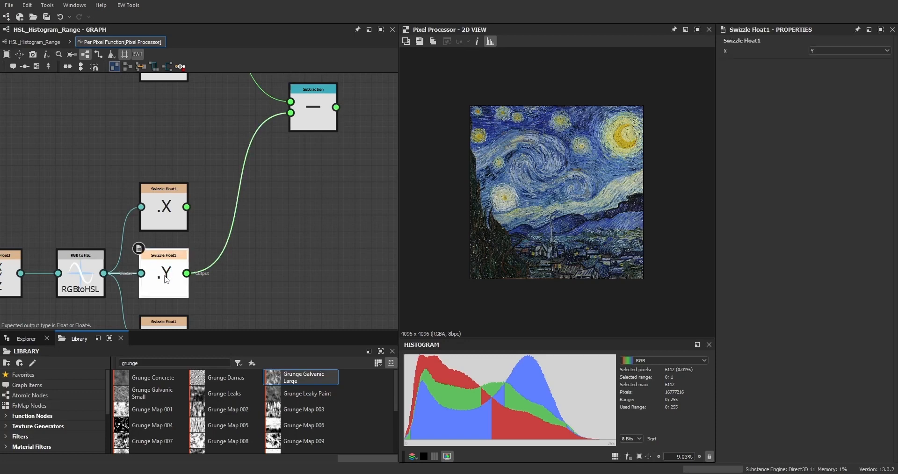
scroll(302, 236, down, 3)
middle_drag(292, 231, 265, 241)
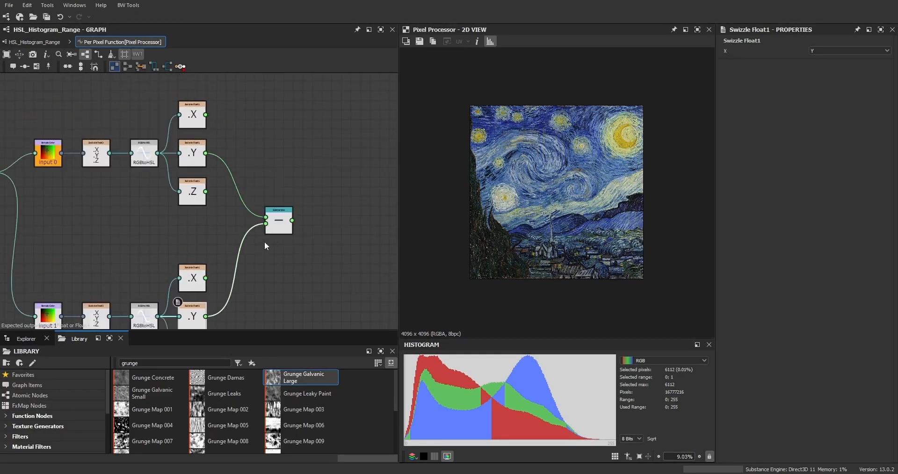
scroll(195, 155, up, 2)
middle_drag(202, 211, 241, 208)
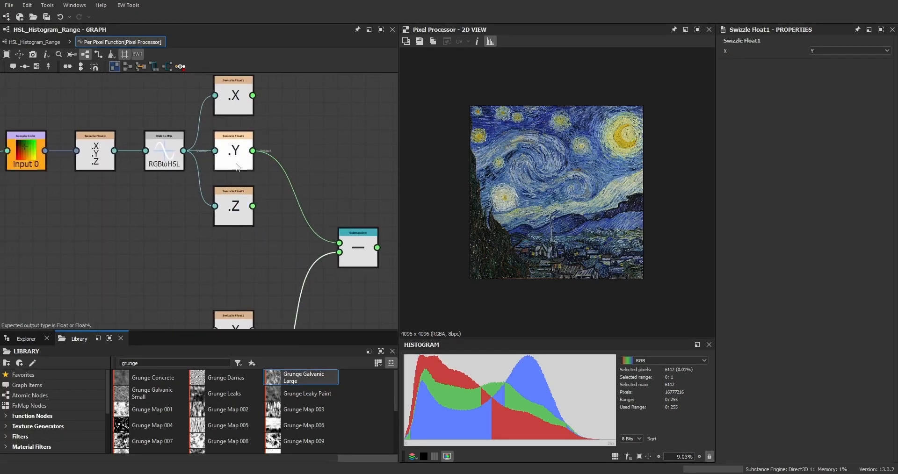
scroll(280, 205, down, 3)
middle_drag(287, 266, 222, 202)
scroll(228, 214, up, 2)
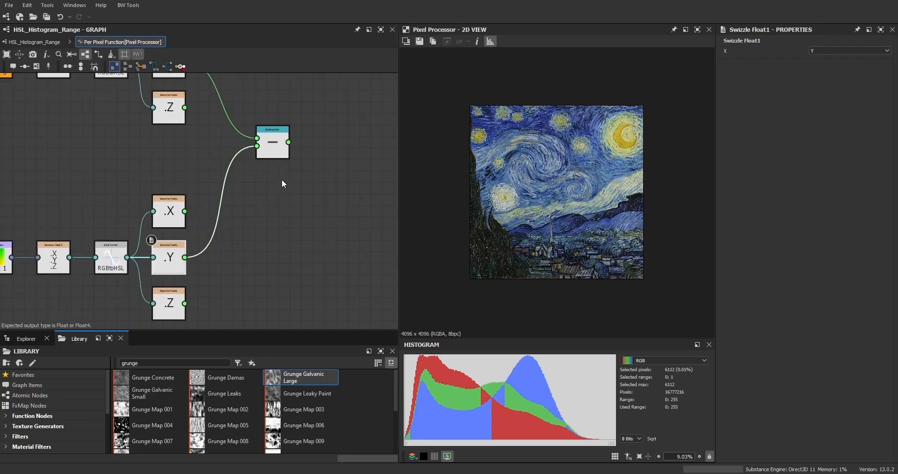
key(space)
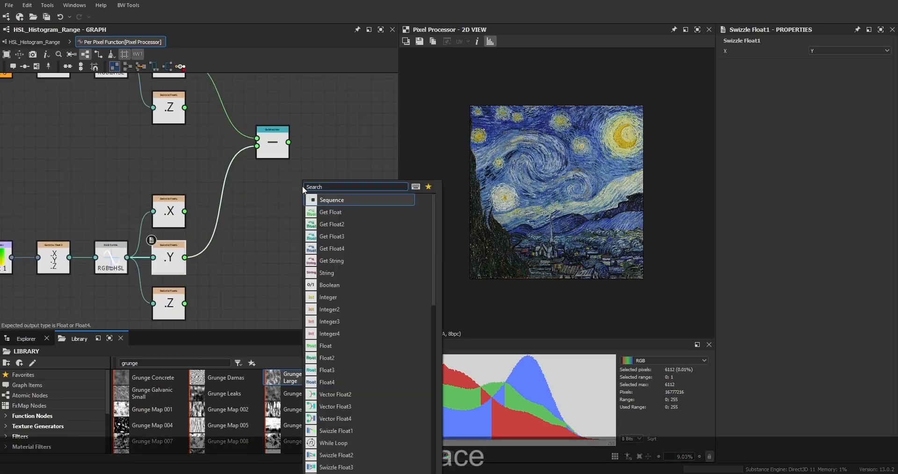
text(*)
click(330, 199)
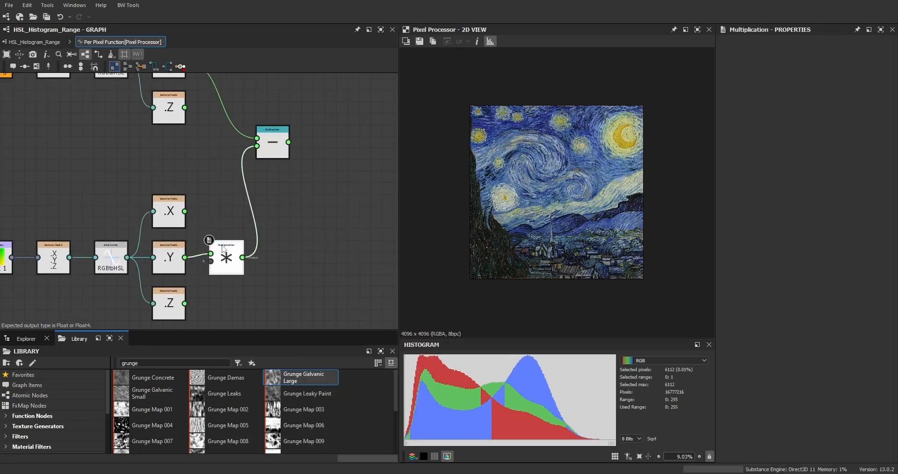
key(ctrl+z)
Add an unattached Multiplication node beside the Subtraction node and connect the Subtraction output to its first input.
click(327, 190)
key(space)
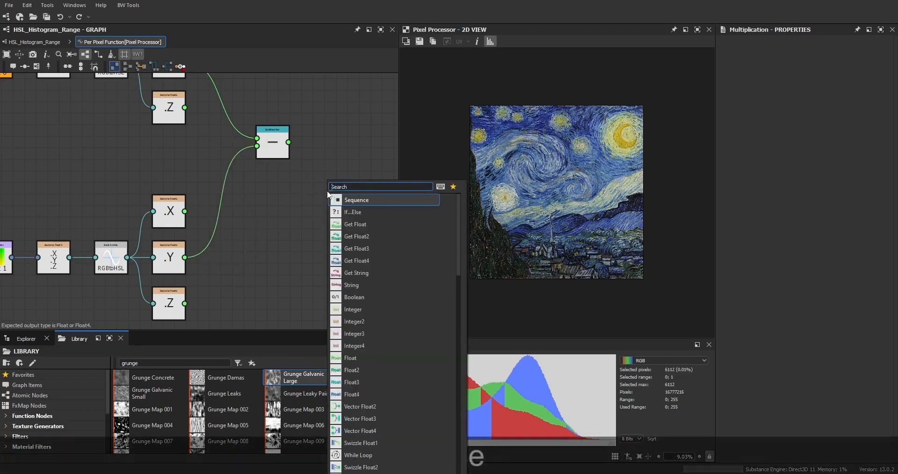
text(*)
click(358, 198)
scroll(318, 194, up, 3)
middle_drag(335, 185, 301, 195)
drag(285, 202, 304, 202)
drag(234, 112, 299, 185)
Add a Get Float node, connect it to the Multiplication node's second input and set its variable to SaturationRange.
scroll(290, 210, down, 3)
middle_drag(243, 232, 246, 205)
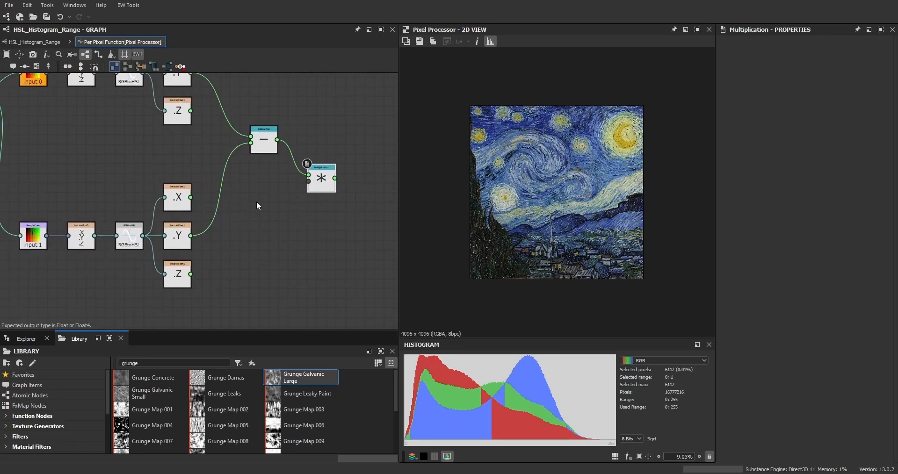
key(space)
text(get)
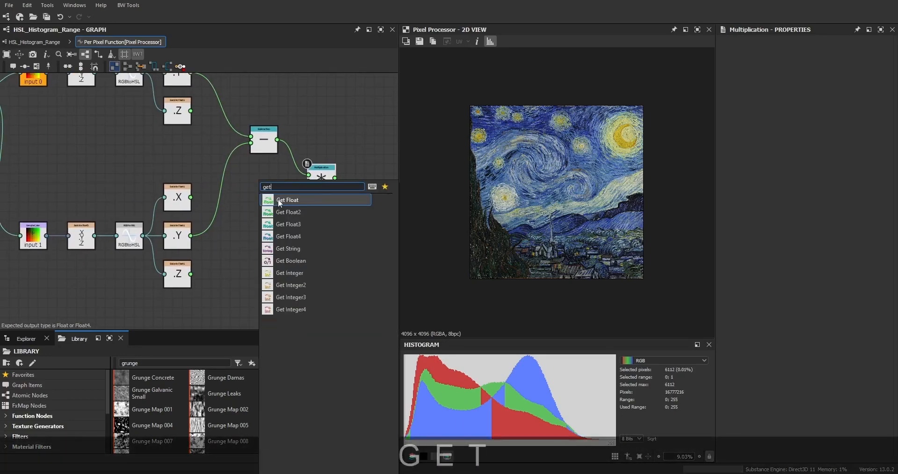
click(280, 201)
scroll(284, 197, up, 3)
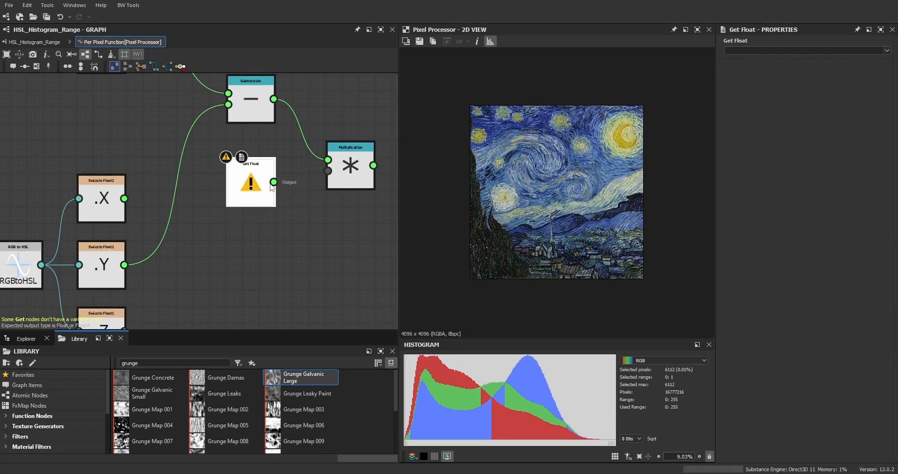
drag(273, 183, 328, 171)
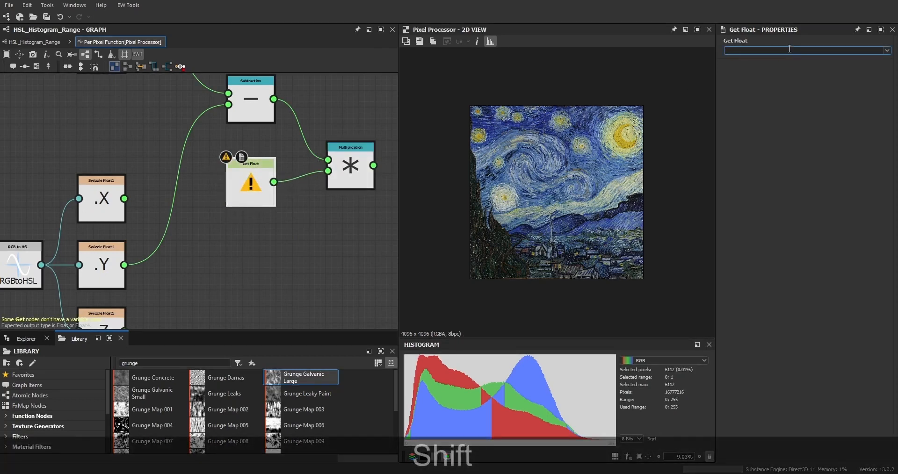
text(SaturationR)
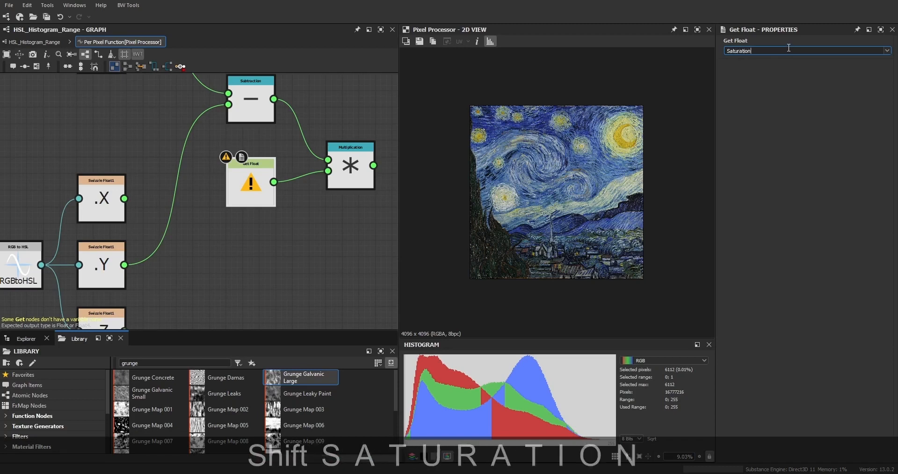
text(ange)
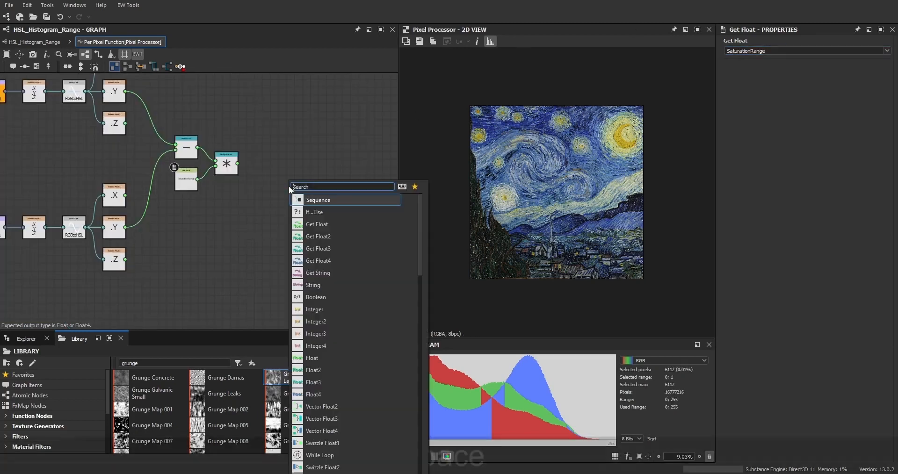
Add an Add node that sums the Multiplication output and the input 1 row's Y component.
key(space)
text(+)
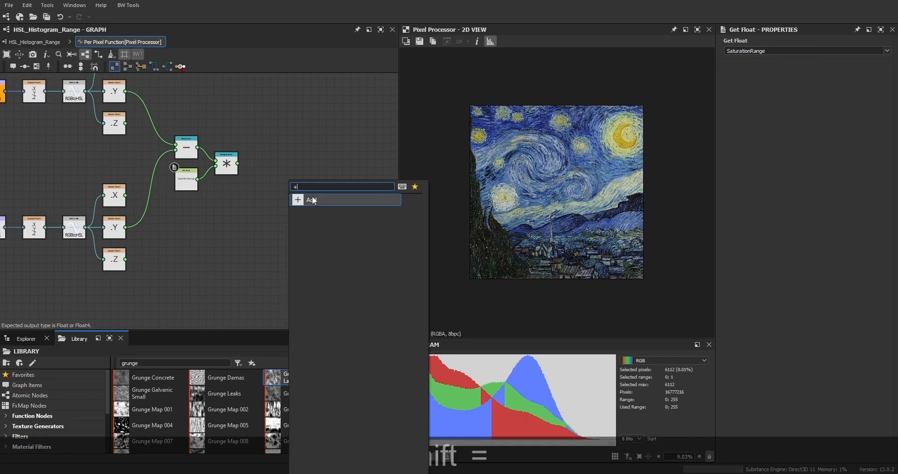
click(313, 200)
scroll(257, 197, up, 3)
drag(225, 141, 297, 177)
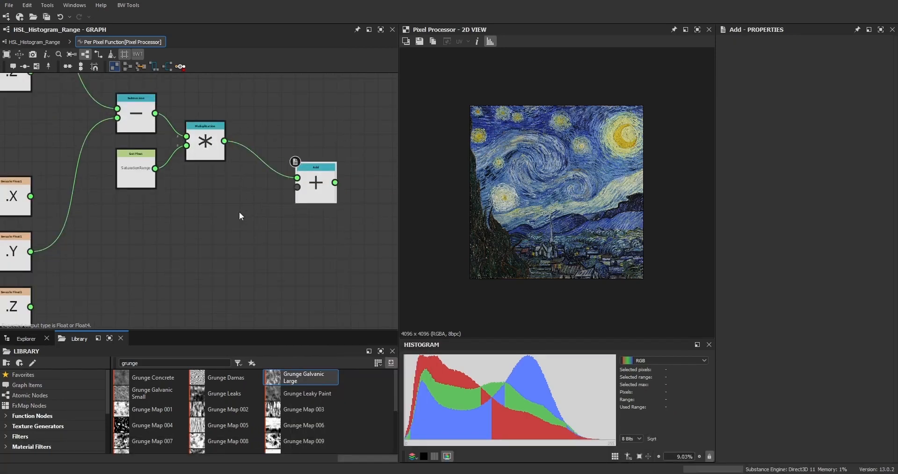
middle_drag(239, 212, 285, 202)
drag(76, 241, 343, 176)
Move the Add node down until it is level with the input 1 row's Y node.
scroll(110, 225, down, 3)
middle_drag(95, 236, 139, 237)
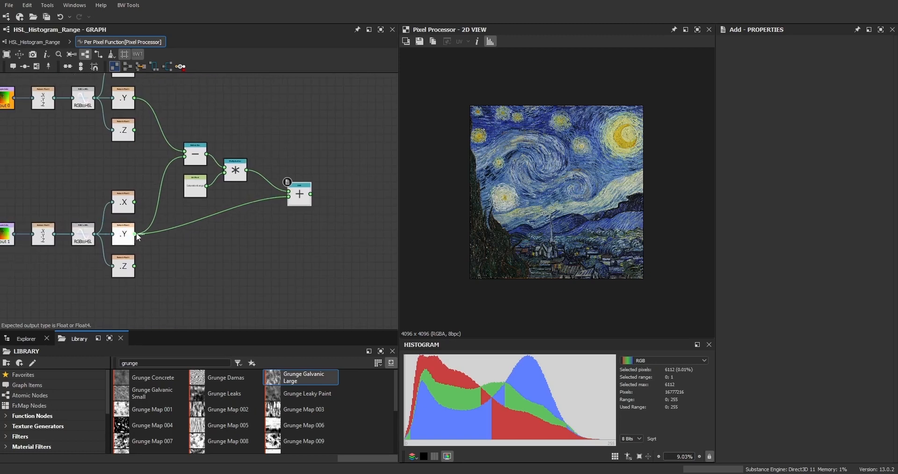
drag(298, 200, 280, 242)
scroll(280, 215, up, 2)
scroll(279, 215, down, 2)
scroll(281, 243, up, 1)
middle_drag(281, 243, 263, 231)
Duplicate the Subtraction, Get Float, Multiplication and Add nodes with their incoming links and place the copies beside the originals.
drag(309, 251, 161, 132)
scroll(161, 126, down, 2)
middle_drag(161, 127, 117, 125)
key(ctrl+c)
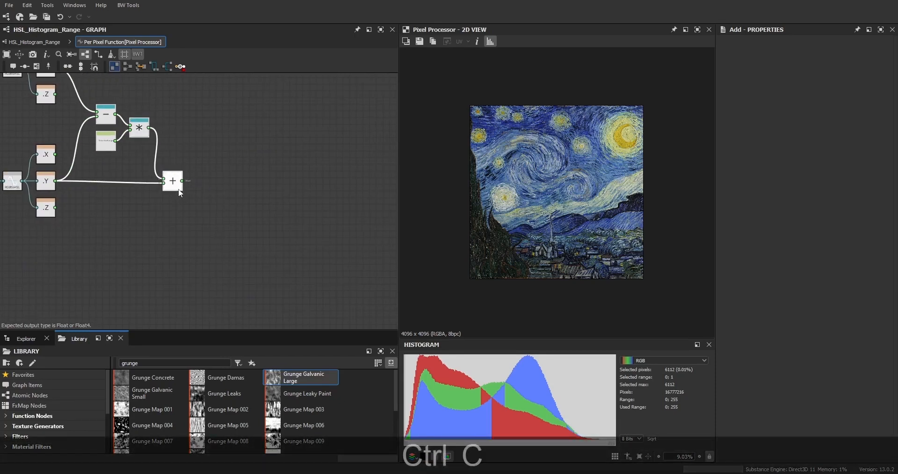
key(ctrl+v)
drag(177, 182, 263, 146)
middle_drag(192, 171, 215, 206)
Move the original Add node directly beside the original Multiplication node.
click(217, 206)
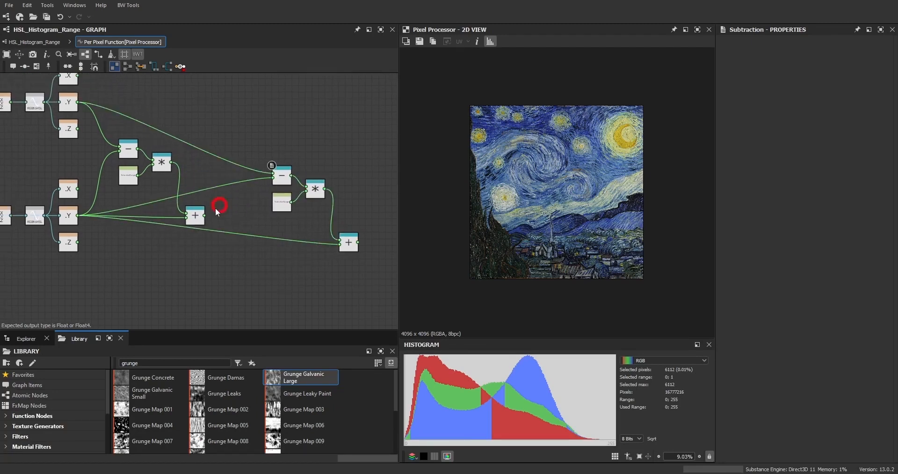
drag(194, 220, 189, 168)
click(207, 187)
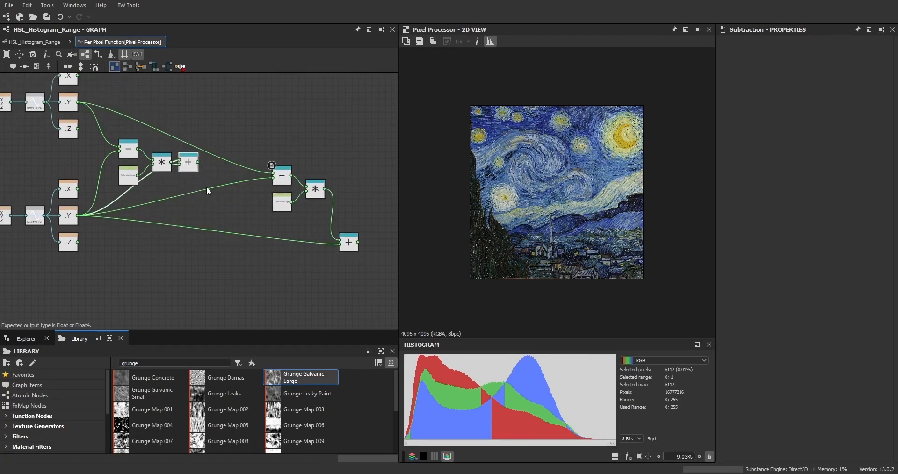
Rewire the copied Subtraction node to take the input 0 row's Z component first and the input 1 row's Z component second.
drag(78, 129, 273, 174)
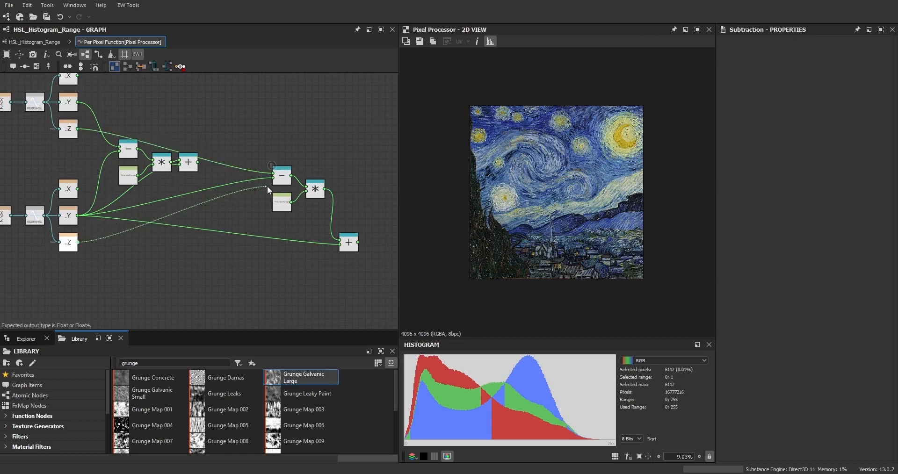
drag(267, 186, 273, 178)
scroll(237, 220, up, 1)
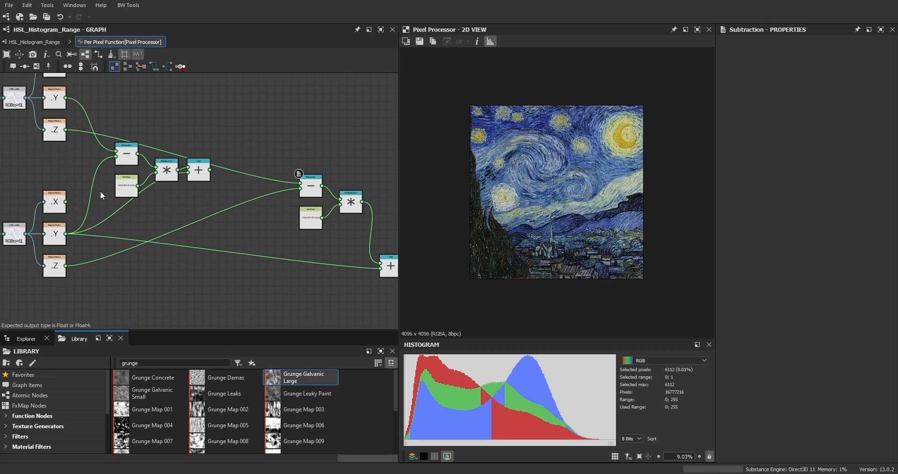
middle_drag(65, 153, 208, 153)
middle_drag(210, 182, 76, 169)
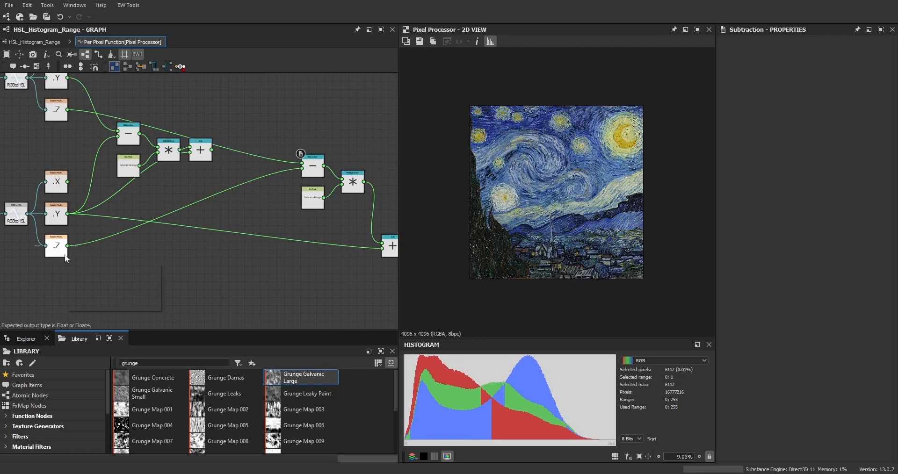
Set the copied Get Float node's variable to LuminanceRange.
scroll(317, 277, up, 5)
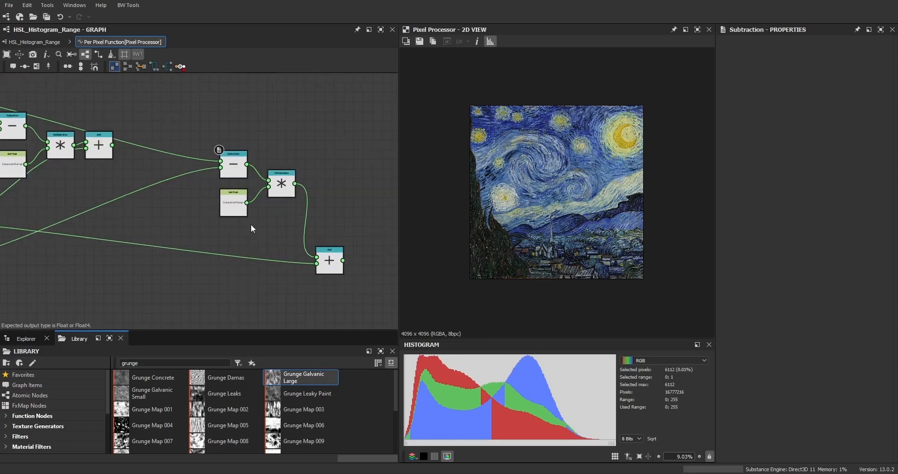
click(289, 210)
middle_drag(340, 200, 297, 203)
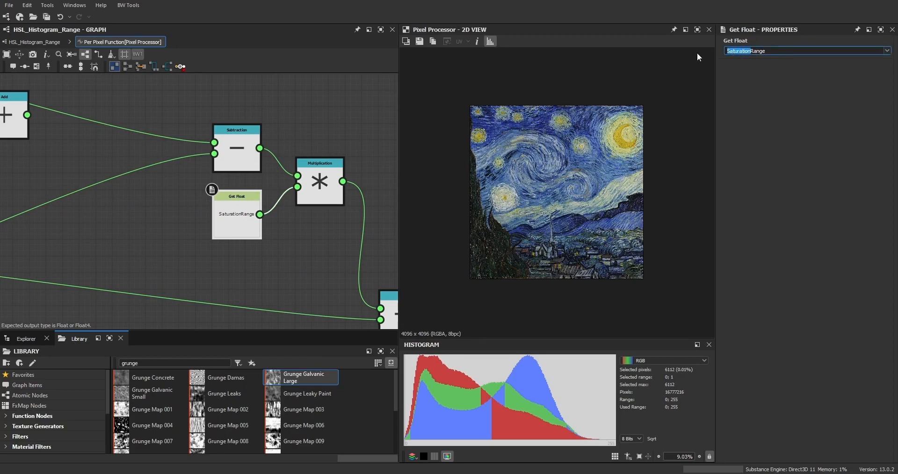
text(Lum)
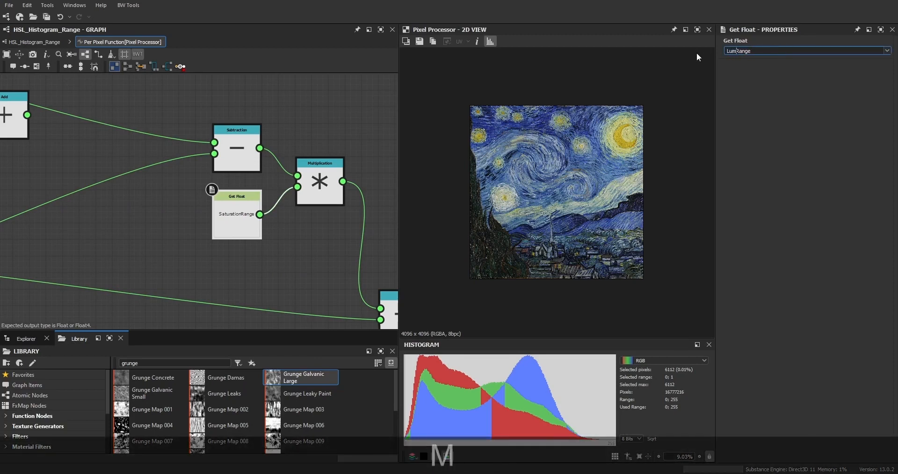
text(inance)
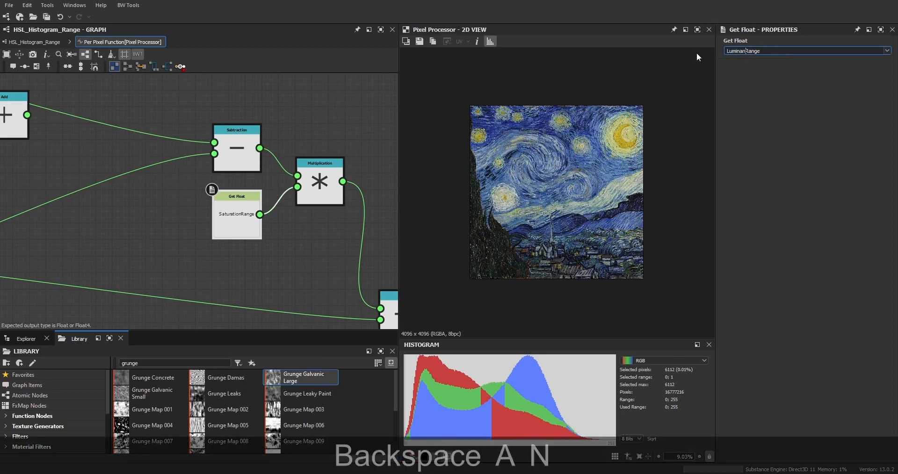
click(300, 238)
Connect the input 1 row's Z component to the second input of the copied Add node in place of Y.
scroll(295, 240, down, 5)
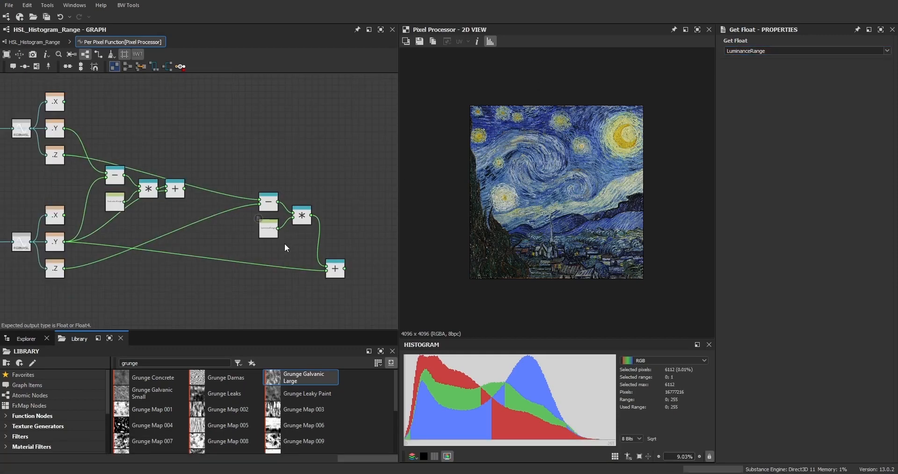
scroll(272, 231, up, 9)
scroll(226, 227, down, 6)
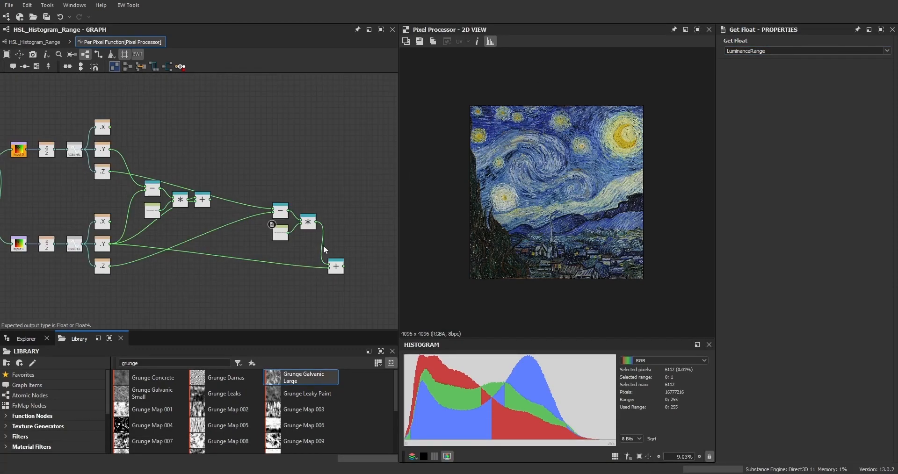
scroll(157, 281, up, 1)
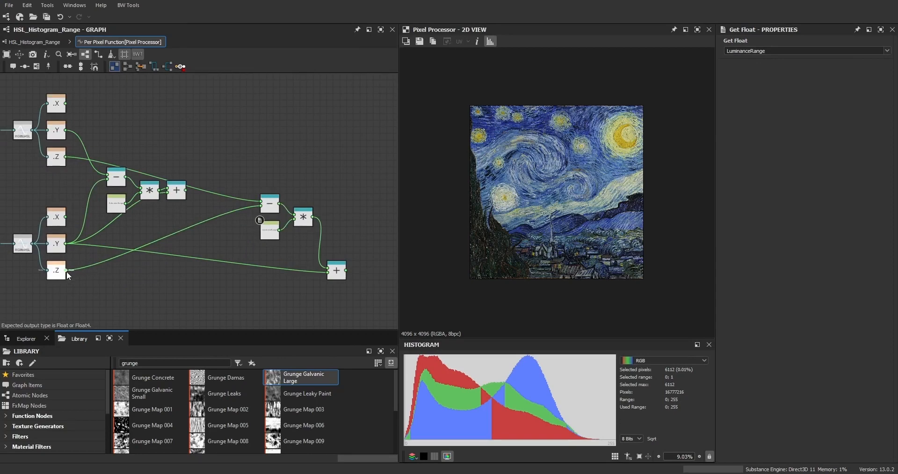
drag(66, 271, 335, 279)
middle_drag(287, 279, 243, 280)
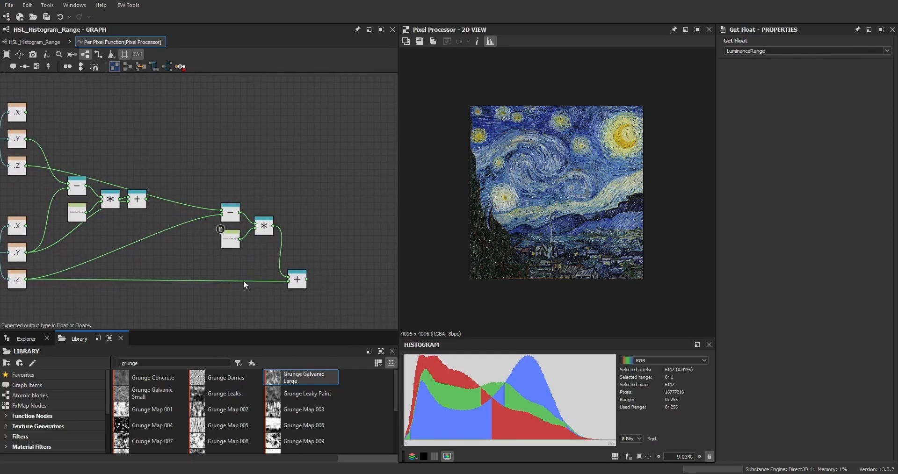
Examine the component branches of the input 0 and input 1 rows and their saturation and luminance calculations.
scroll(265, 177, down, 3)
scroll(141, 169, up, 2)
middle_drag(371, 149, 372, 171)
scroll(145, 157, up, 2)
scroll(141, 155, down, 2)
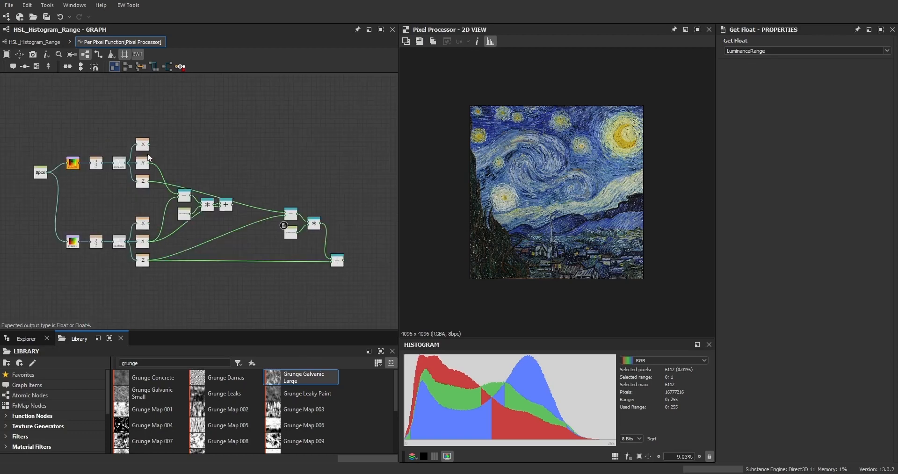
scroll(148, 153, up, 2)
scroll(141, 146, down, 4)
middle_drag(311, 227, 258, 243)
scroll(201, 180, up, 1)
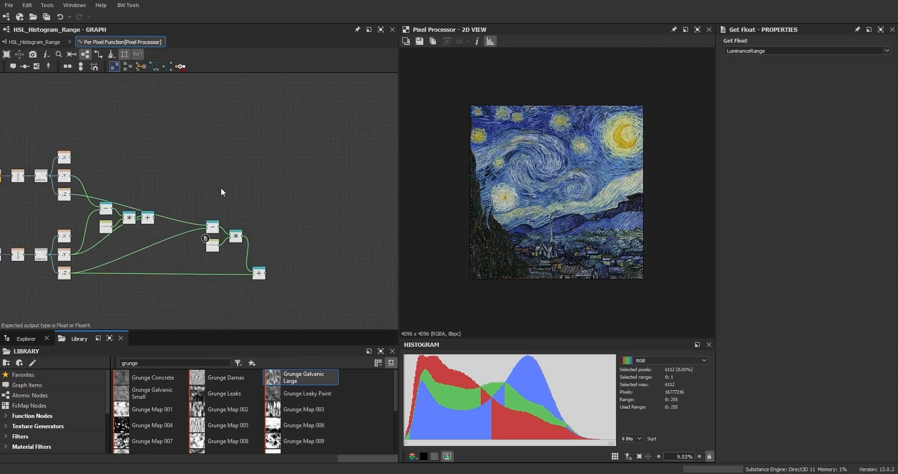
Add a Vector Float2 node in the empty area beyond the calculation nodes.
middle_drag(220, 178, 194, 162)
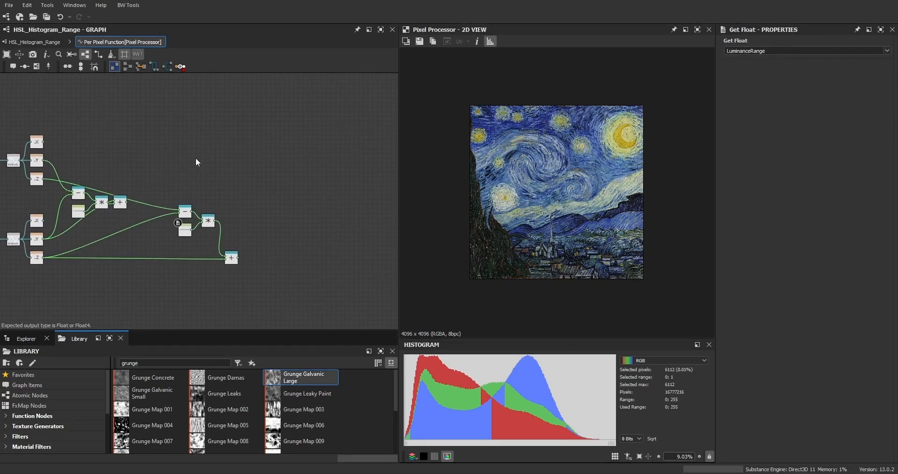
key(space)
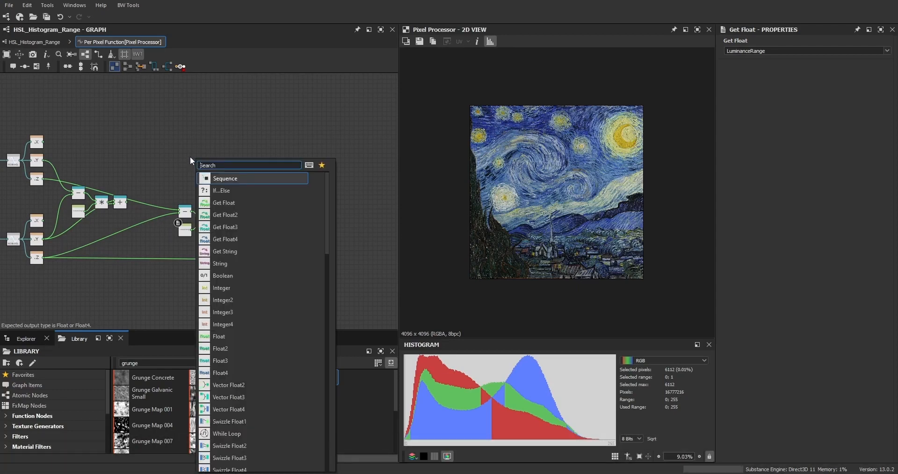
text(ve)
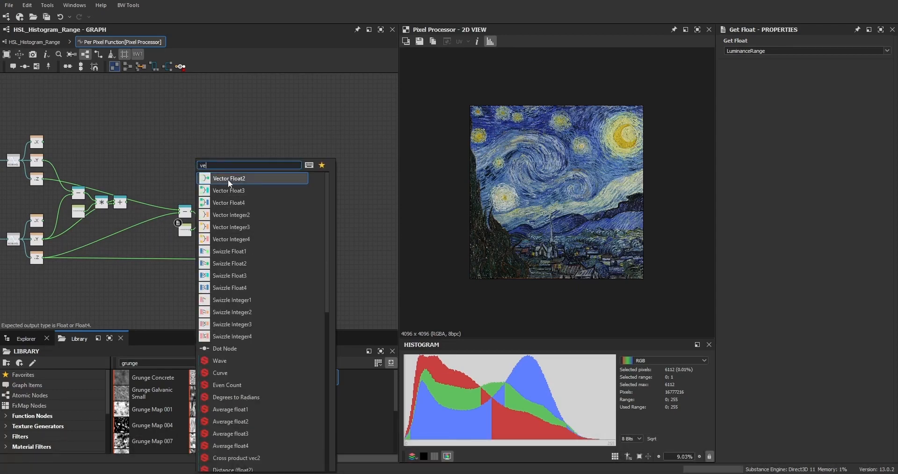
click(229, 179)
scroll(220, 177, up, 3)
drag(190, 172, 313, 178)
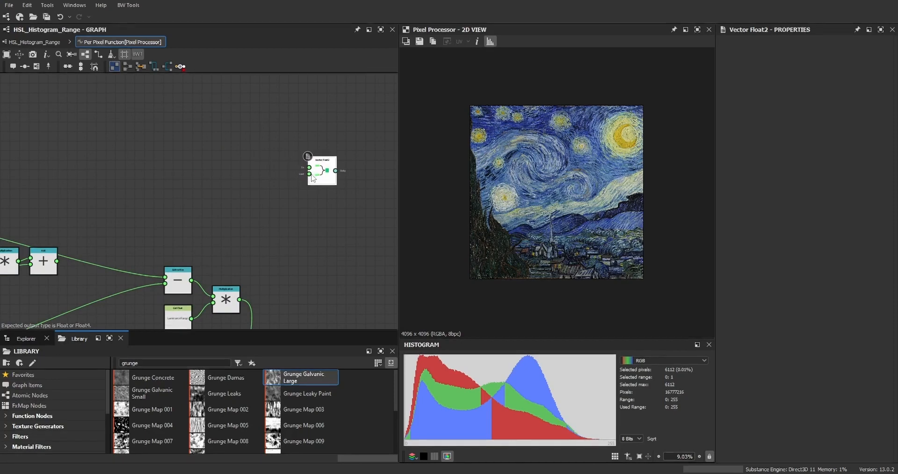
Connect the input 0 row's X component and the saturation Add node to the Vector Float2's first and last inputs.
key(f)
drag(142, 156, 346, 164)
scroll(315, 208, up, 2)
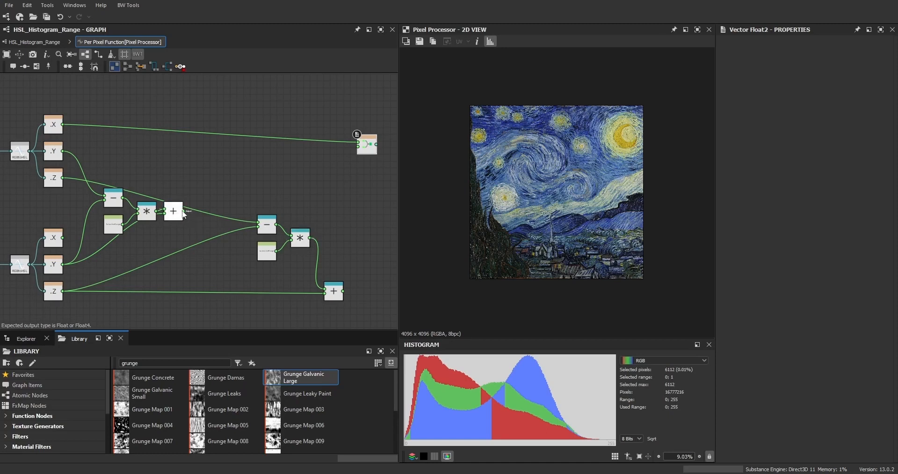
drag(324, 184, 358, 148)
Move the luminance calculation nodes directly beneath the saturation ones and bring the Vector Float2 node level with the saturation Add node.
drag(252, 279, 151, 269)
drag(337, 296, 184, 295)
drag(279, 226, 267, 225)
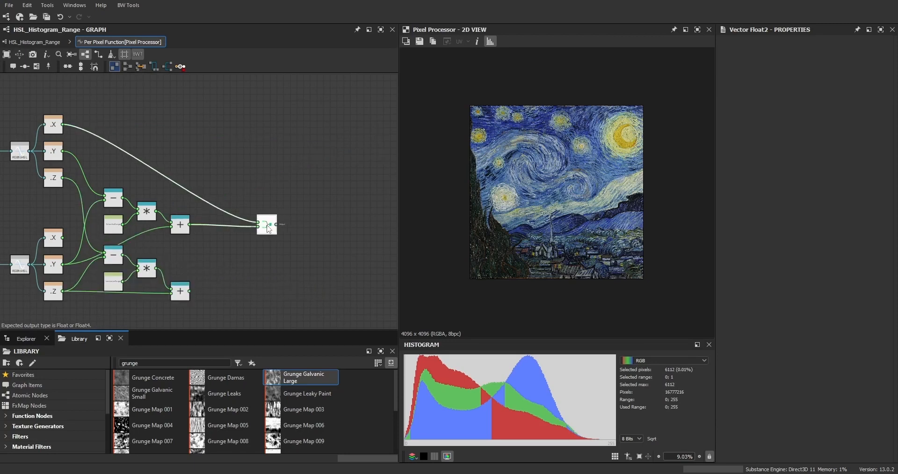
Add a Vector Float3 node that combines the Vector Float2 output with the luminance Add node, placed level with that Add node.
key(space)
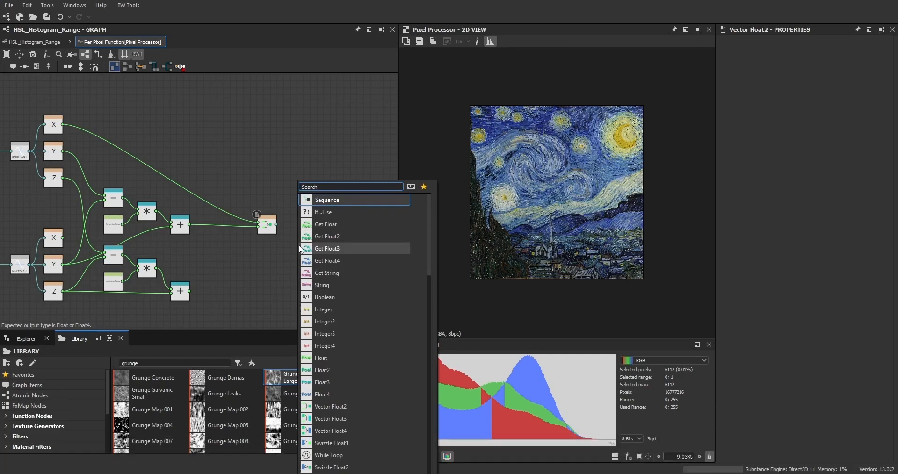
click(328, 419)
scroll(279, 234, up, 2)
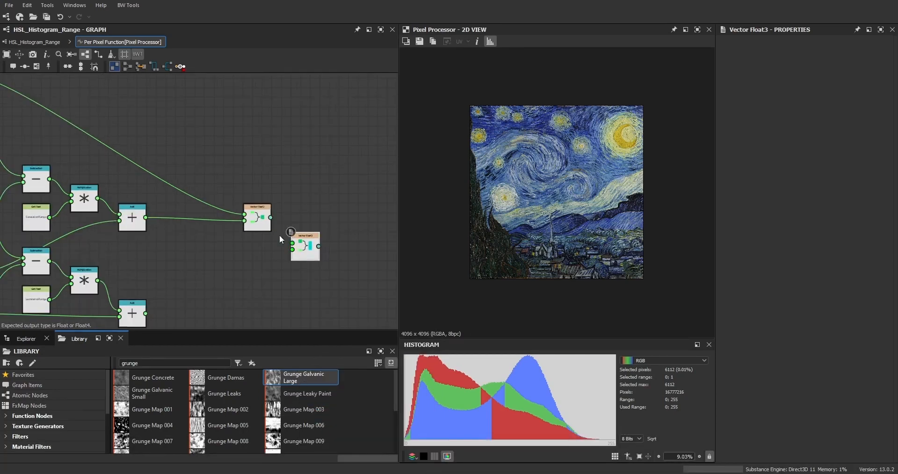
middle_drag(235, 281, 257, 241)
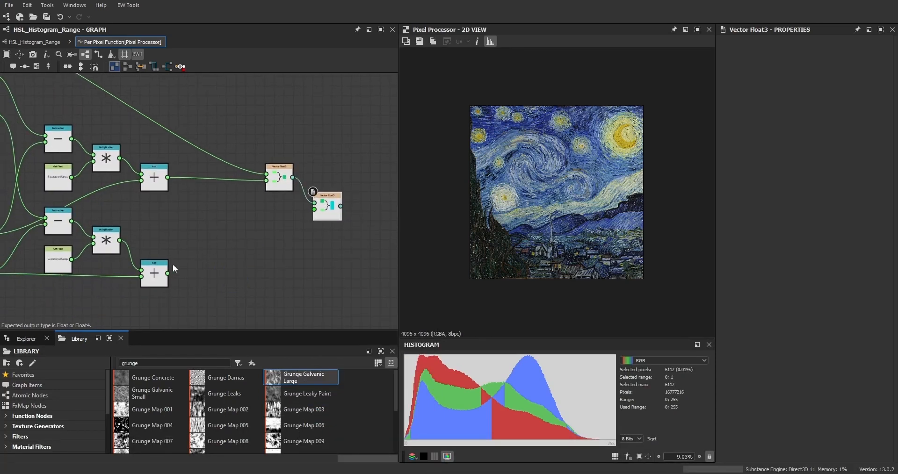
drag(168, 273, 318, 274)
right_click(333, 265)
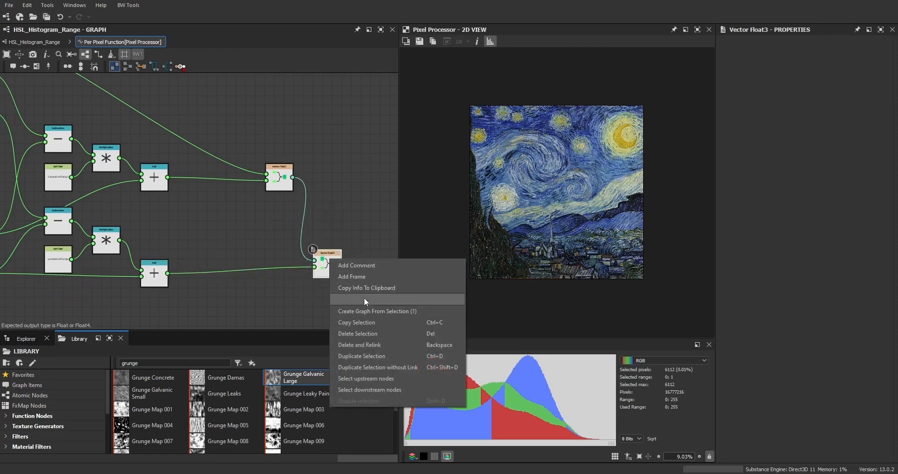
click(301, 292)
Add a Swizzle Float1 node below the input 1 row, fed by the input 0 sampler, and set its component to W.
scroll(302, 290, down, 4)
scroll(299, 286, up, 3)
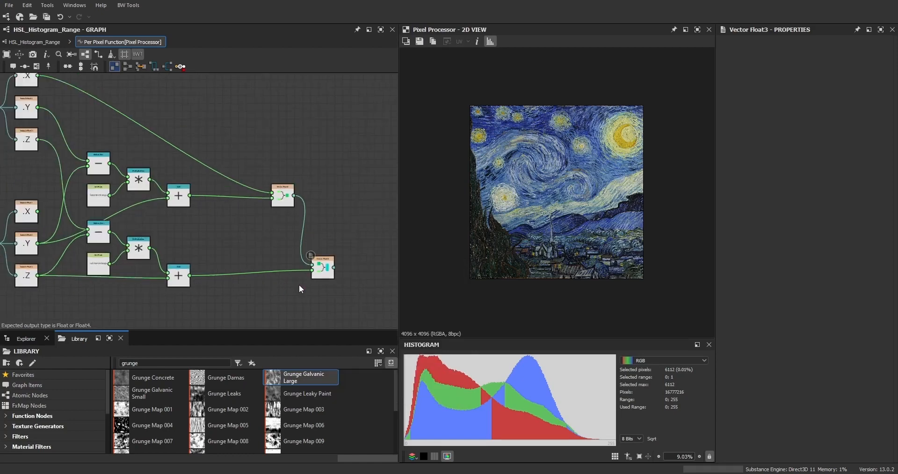
scroll(289, 300, down, 3)
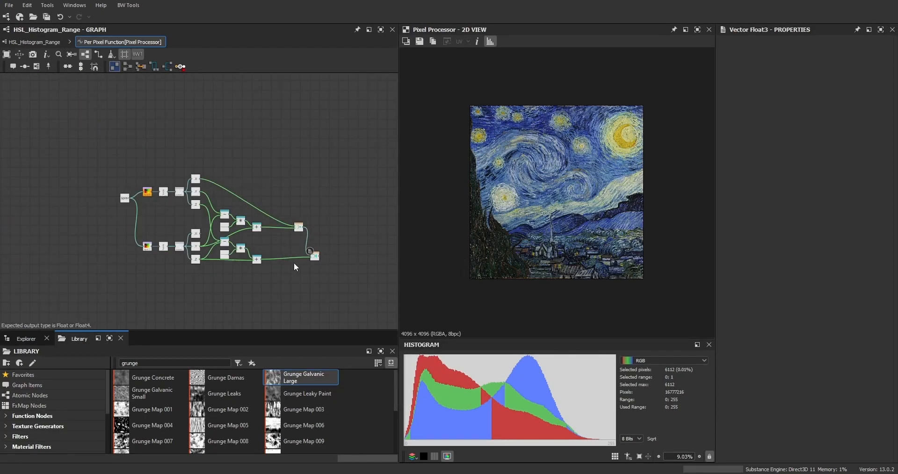
scroll(145, 226, up, 4)
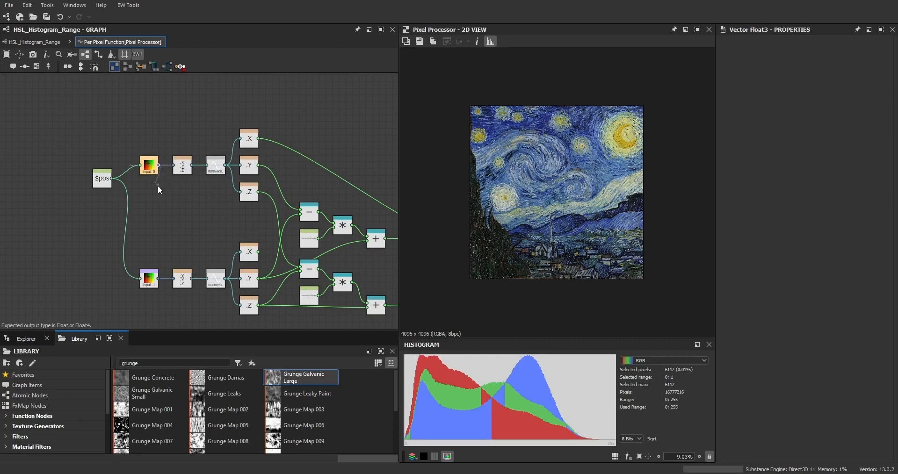
scroll(158, 185, down, 3)
scroll(150, 286, up, 2)
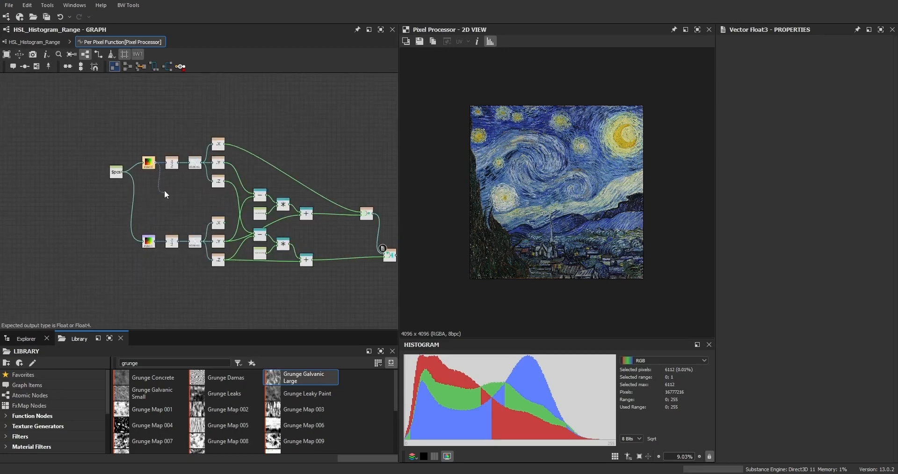
scroll(169, 169, up, 2)
scroll(163, 211, down, 3)
drag(169, 170, 157, 305)
scroll(158, 302, up, 2)
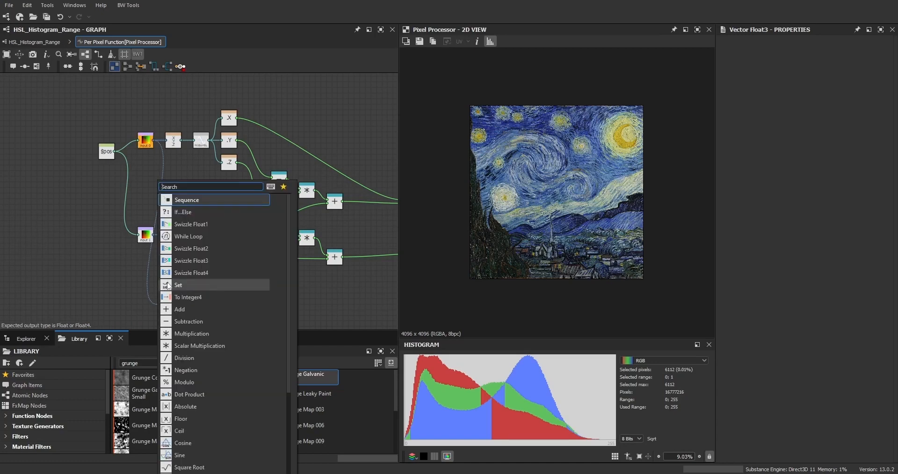
click(187, 224)
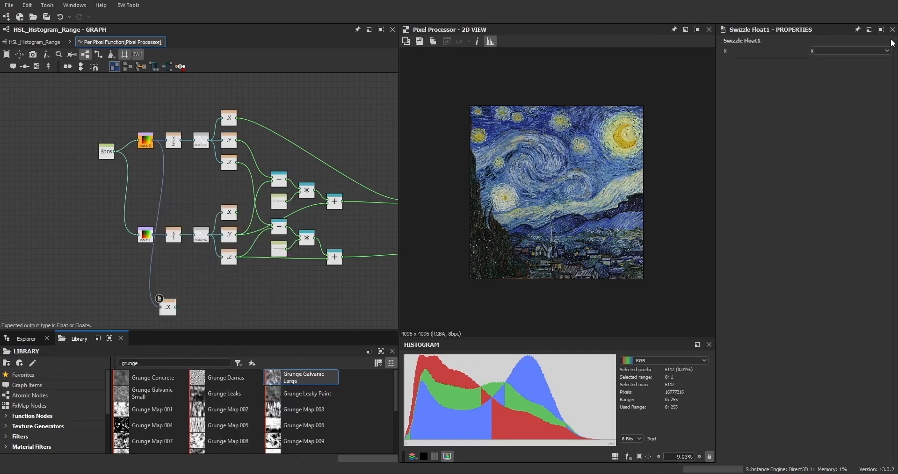
click(879, 51)
click(838, 76)
Add a Vector Float4 node beyond the Vector Float3 node and connect the Vector Float3 output to its first input.
scroll(262, 229, down, 2)
scroll(211, 217, up, 3)
middle_drag(262, 230, 228, 255)
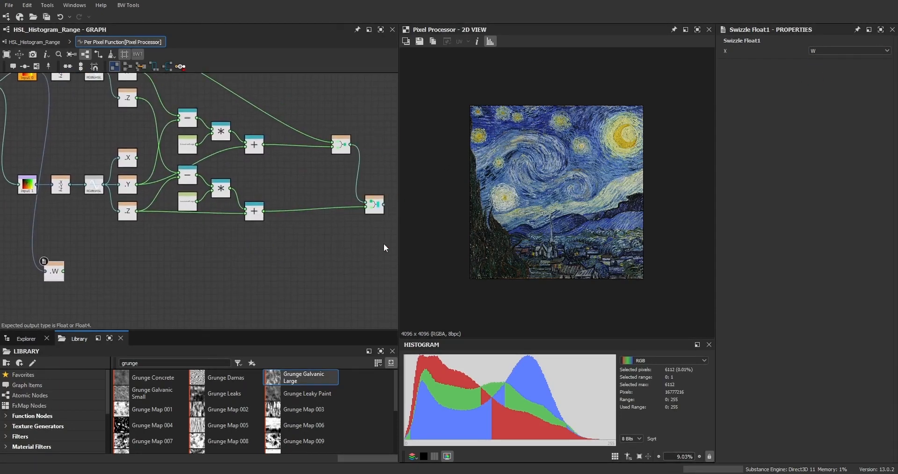
middle_drag(360, 228, 286, 231)
key(space)
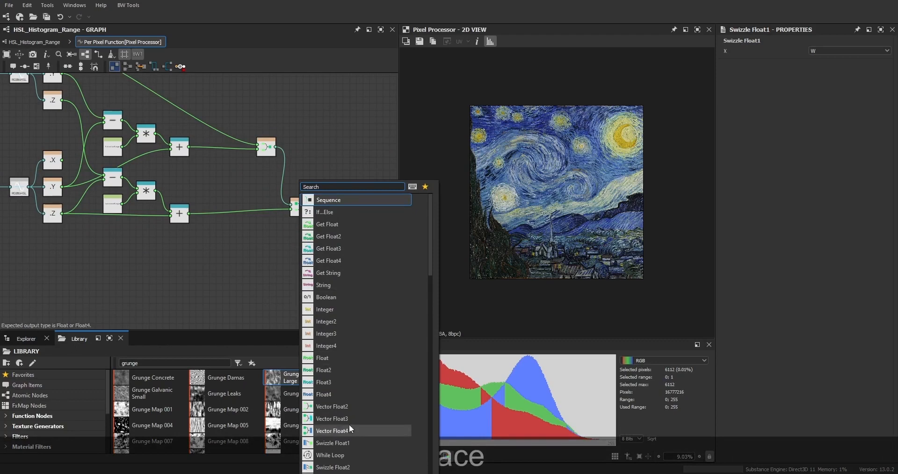
click(347, 435)
scroll(328, 213, up, 2)
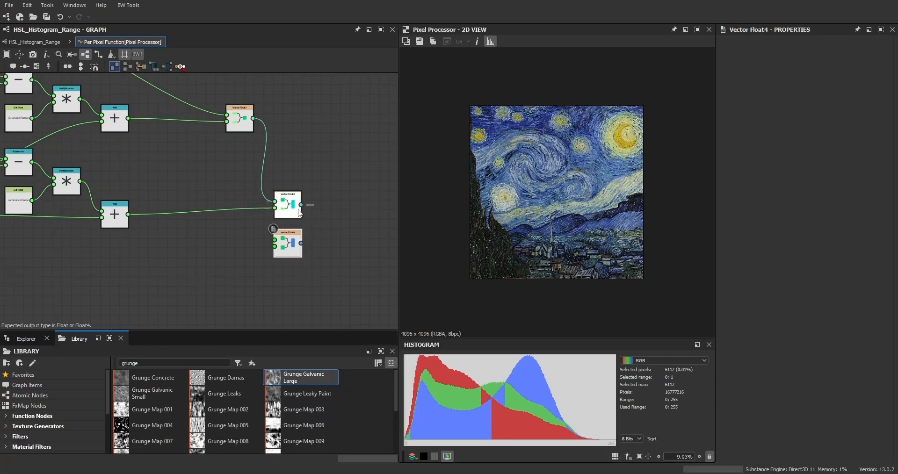
drag(289, 251, 356, 261)
scroll(348, 252, down, 2)
scroll(124, 278, up, 1)
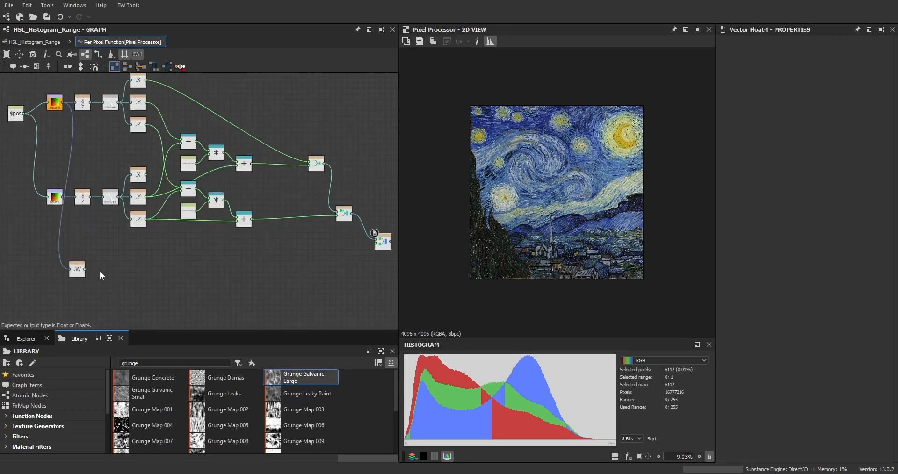
Connect the W swizzle node to the Vector Float4's last input.
drag(87, 273, 256, 269)
scroll(374, 243, up, 2)
scroll(256, 269, up, 2)
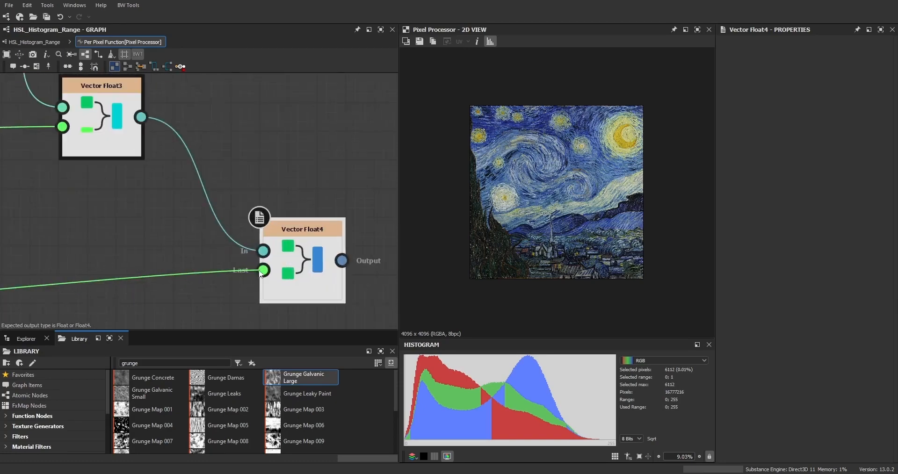
scroll(253, 262, down, 2)
scroll(291, 253, up, 2)
Set the Vector Float4 node as the function's output node.
right_click(283, 251)
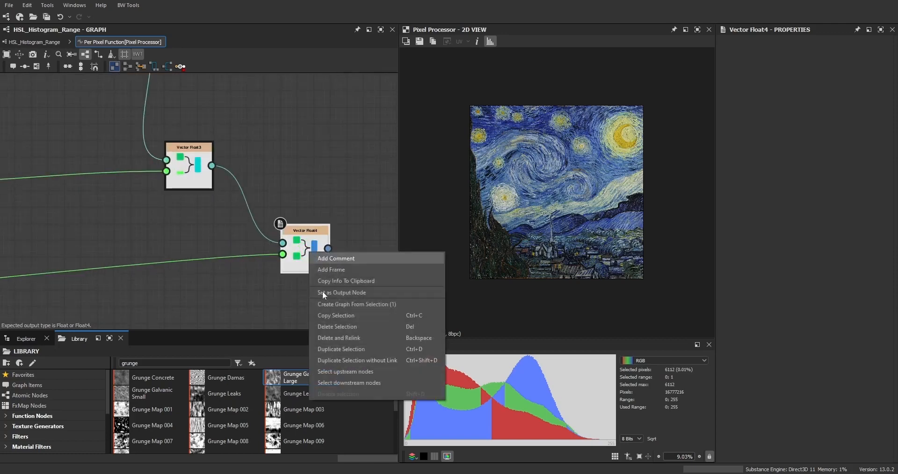
click(343, 291)
scroll(314, 279, down, 5)
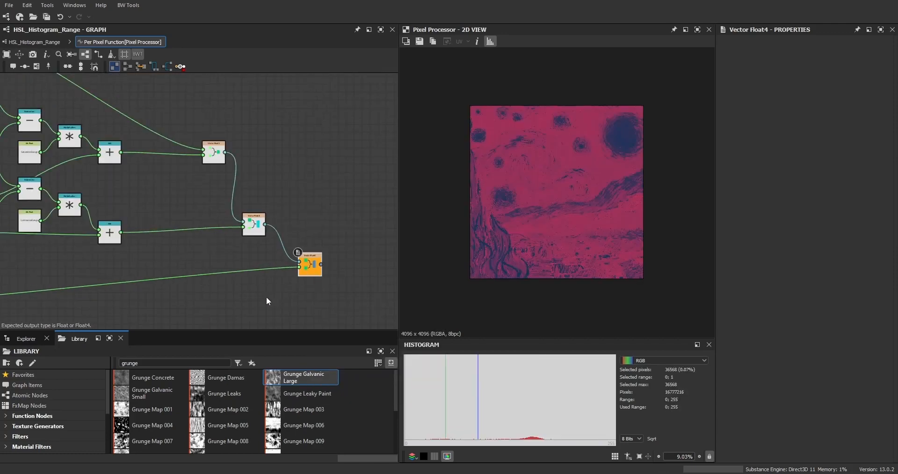
Move the W swizzle node up, closer beneath the input 1 row.
scroll(138, 267, up, 2)
drag(181, 259, 194, 233)
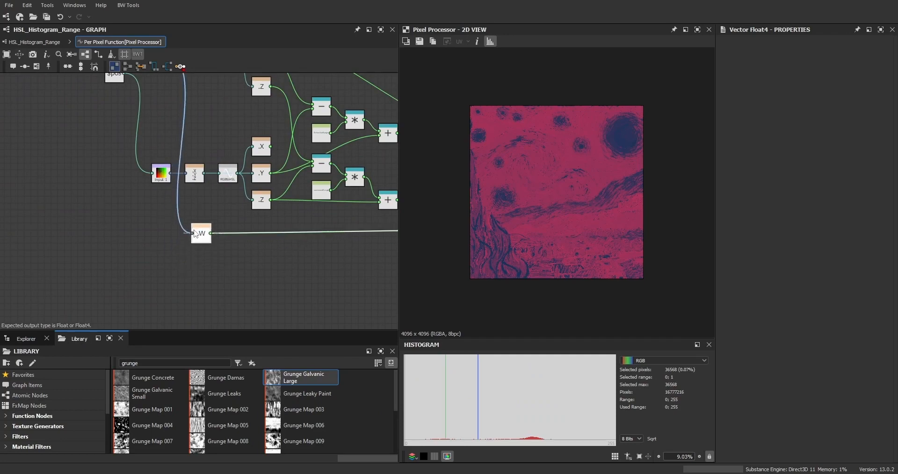
middle_drag(269, 261, 141, 268)
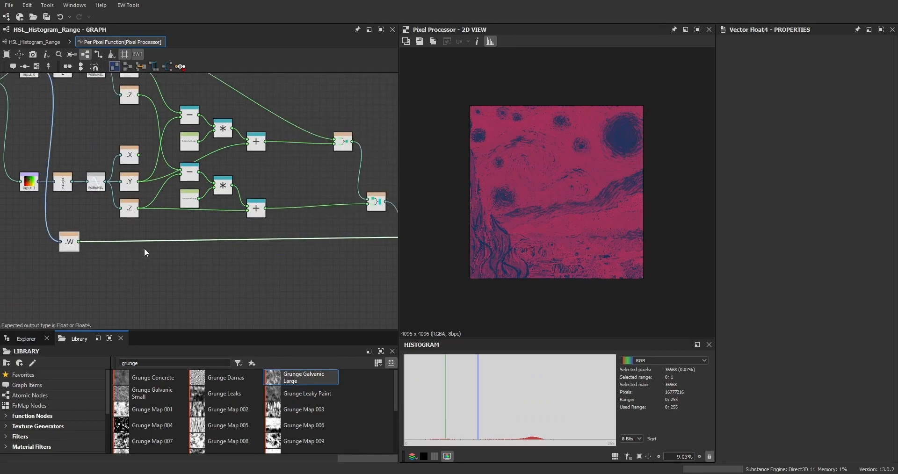
Return to the HSL_Histogram_Range graph and add a float input parameter with identifier HueRange and label Hue_Range.
click(35, 42)
scroll(209, 147, down, 4)
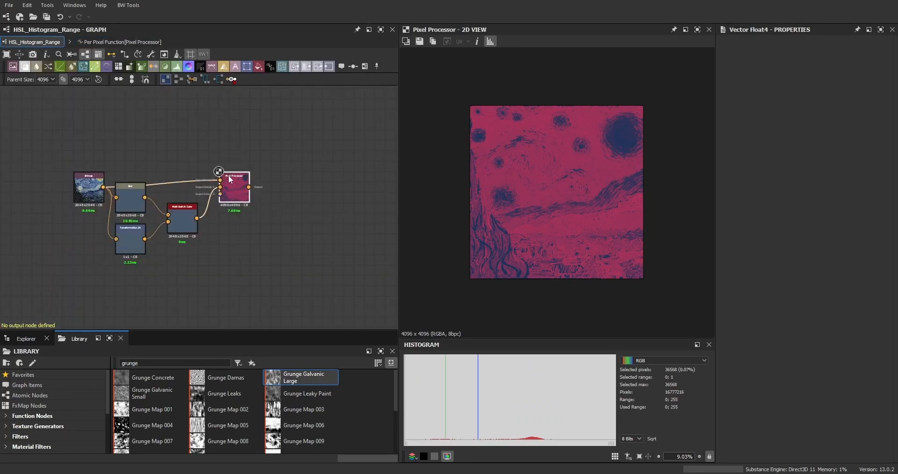
scroll(227, 188, up, 3)
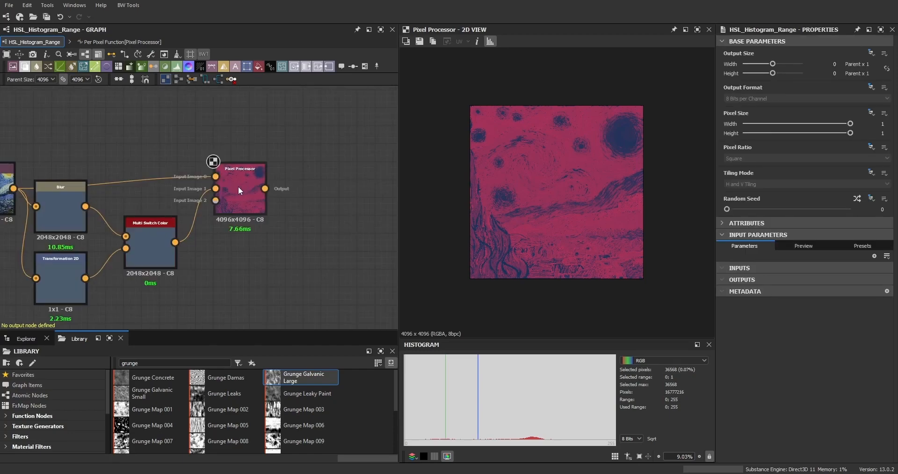
click(875, 256)
click(727, 269)
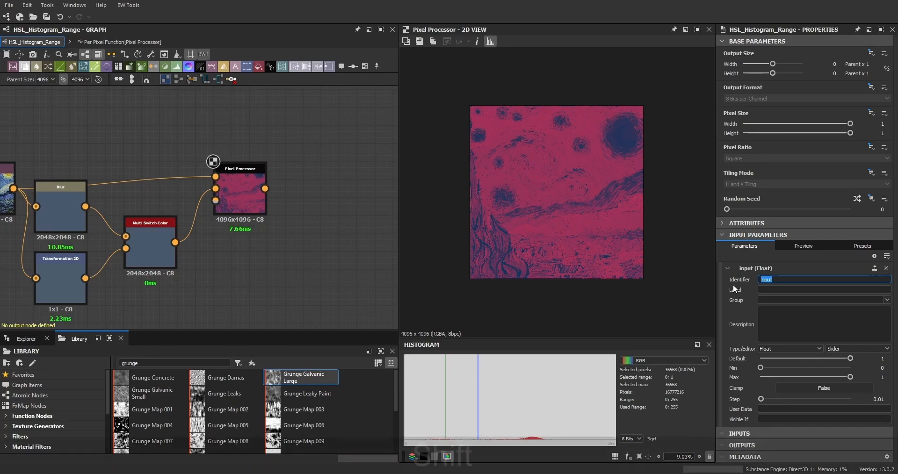
text(Hue)
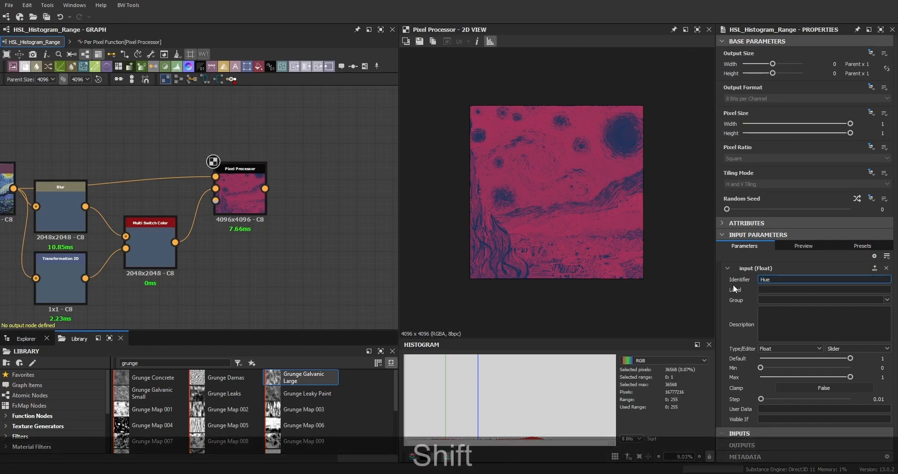
text(Range)
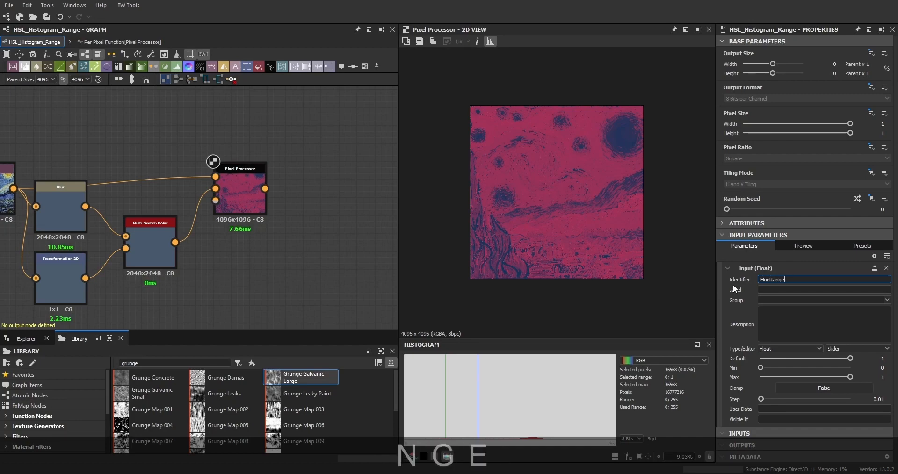
click(795, 290)
text(Hue)
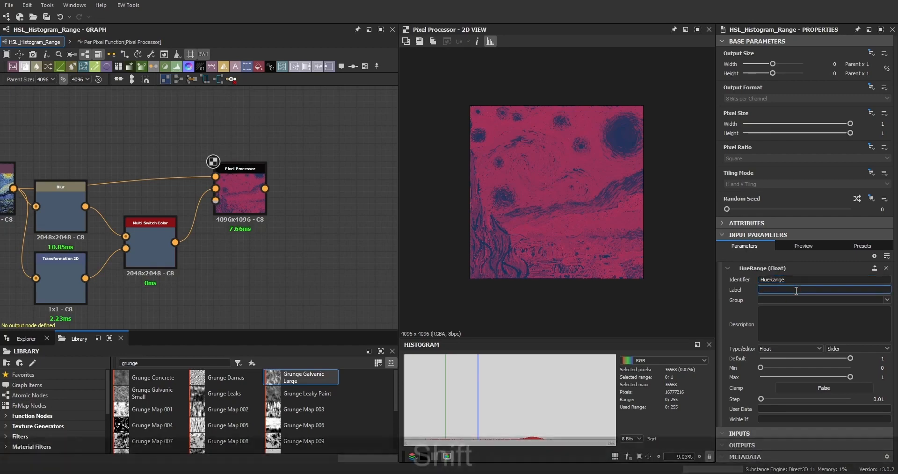
text(_Range)
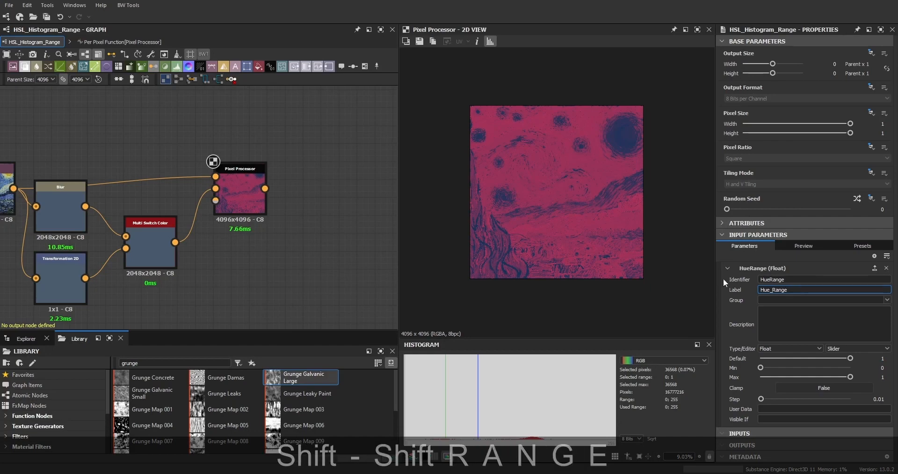
key(Return)
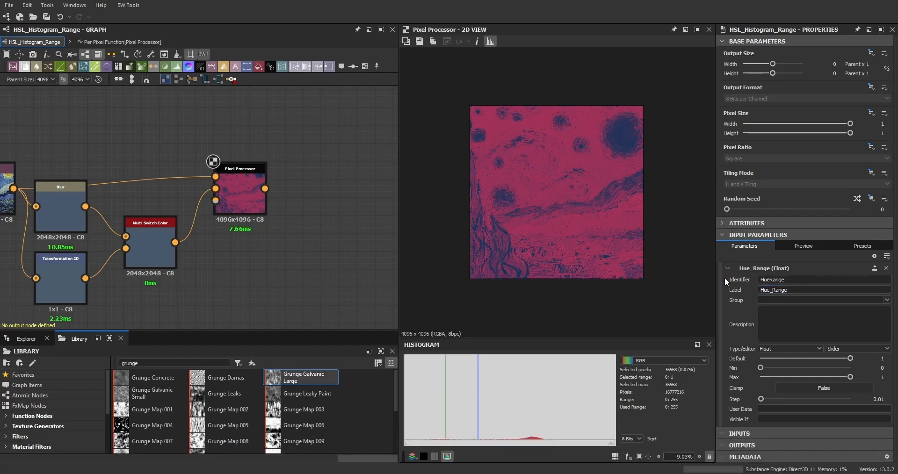
click(729, 269)
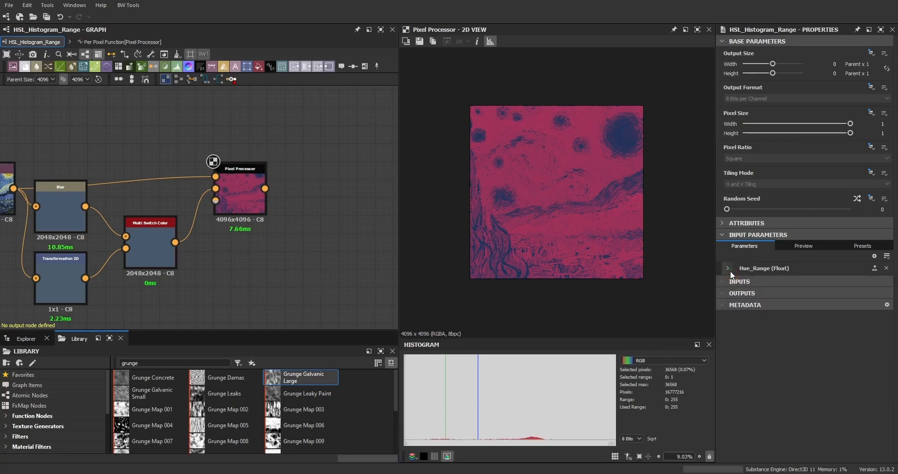
Add a second float input parameter with identifier SaturationRange and label Saturation Range.
click(874, 256)
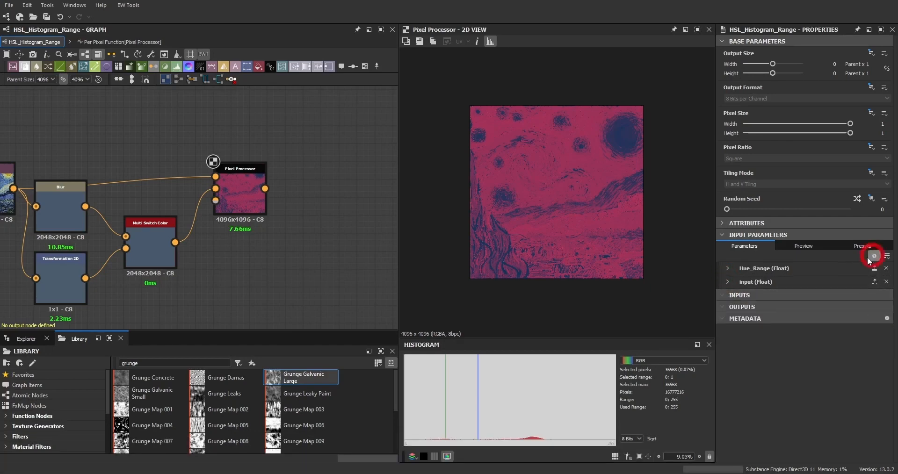
click(728, 282)
text(Sa)
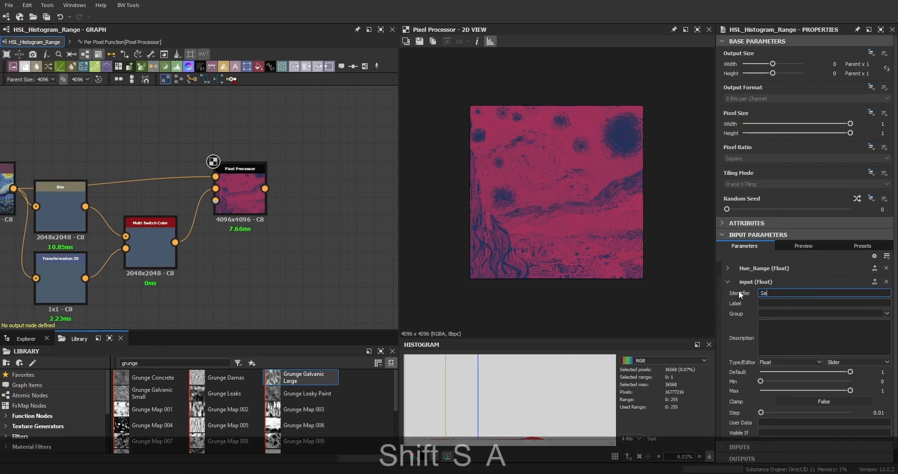
text(turation)
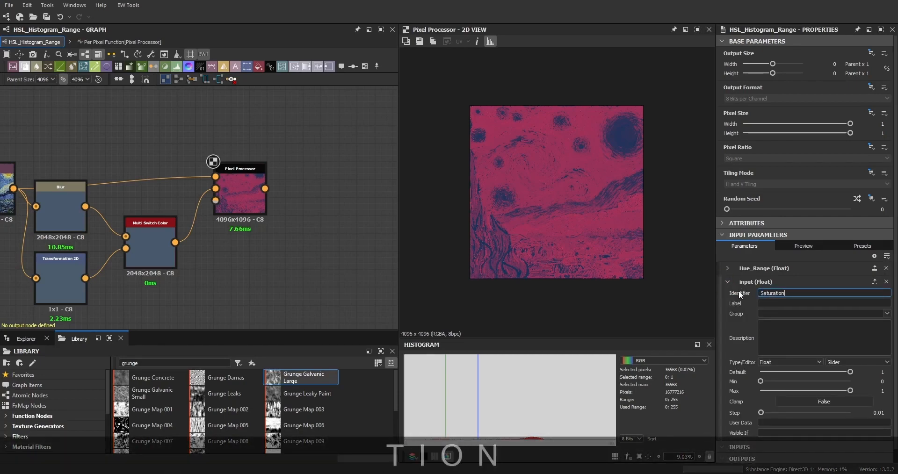
text(Range)
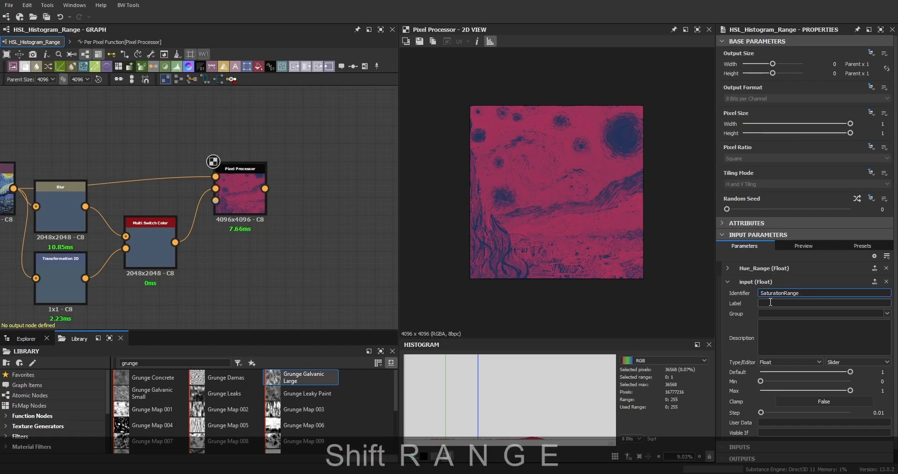
key(Tab)
text(S)
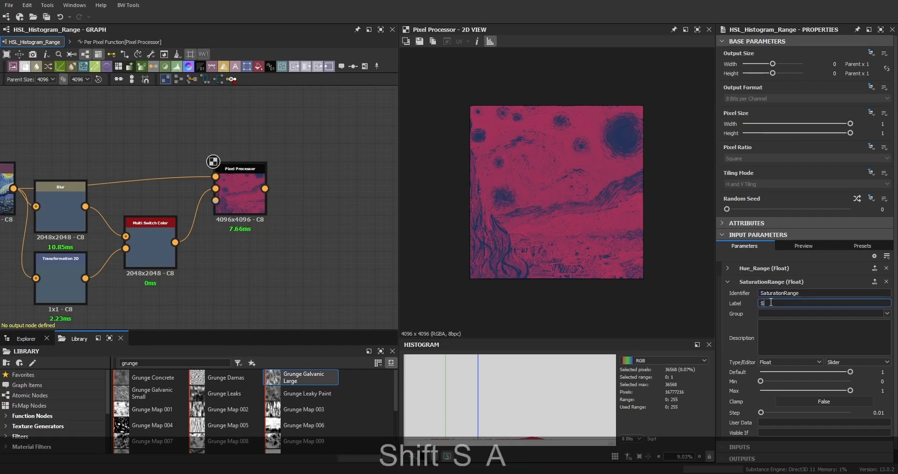
text(atura)
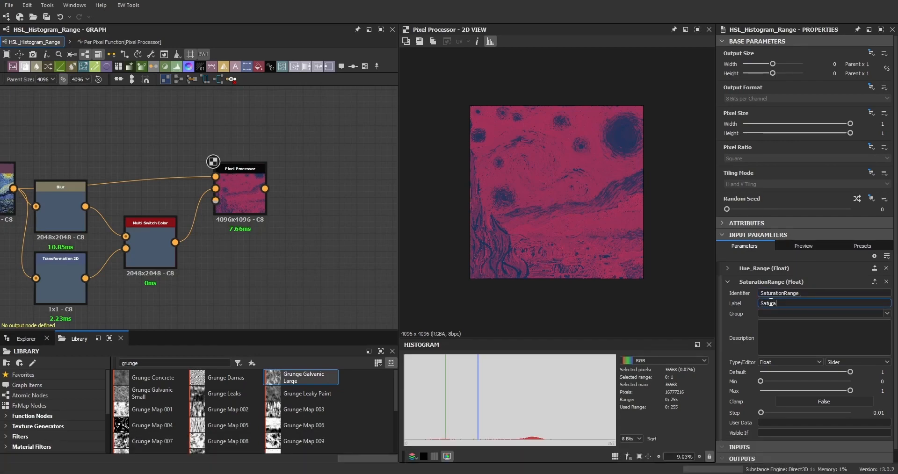
text(tion Range)
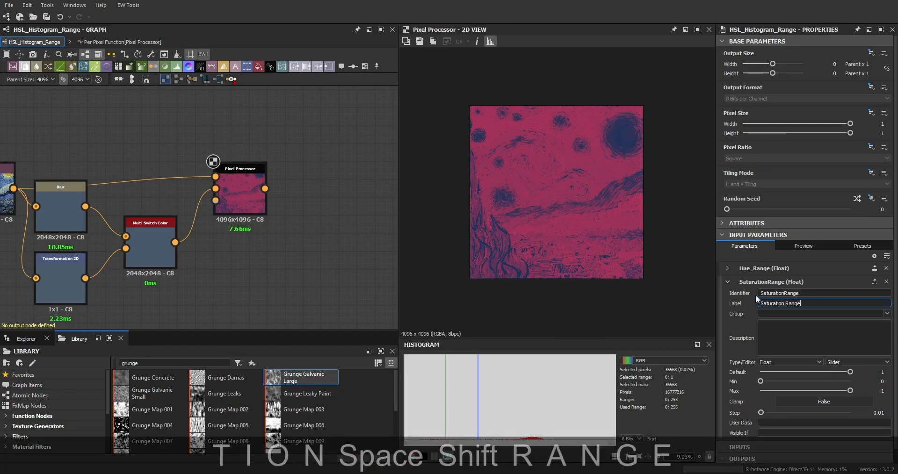
click(728, 282)
Add a third float input parameter with identifier LuminanceRange and label Luminance Range.
click(875, 256)
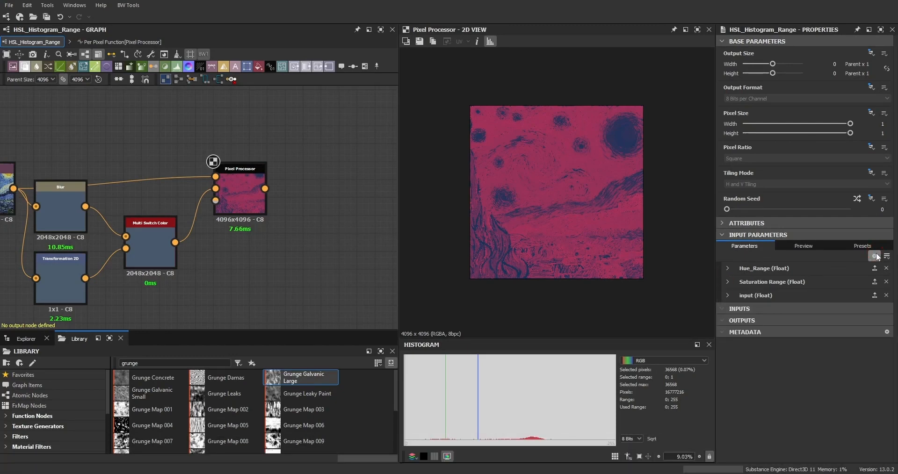
click(726, 296)
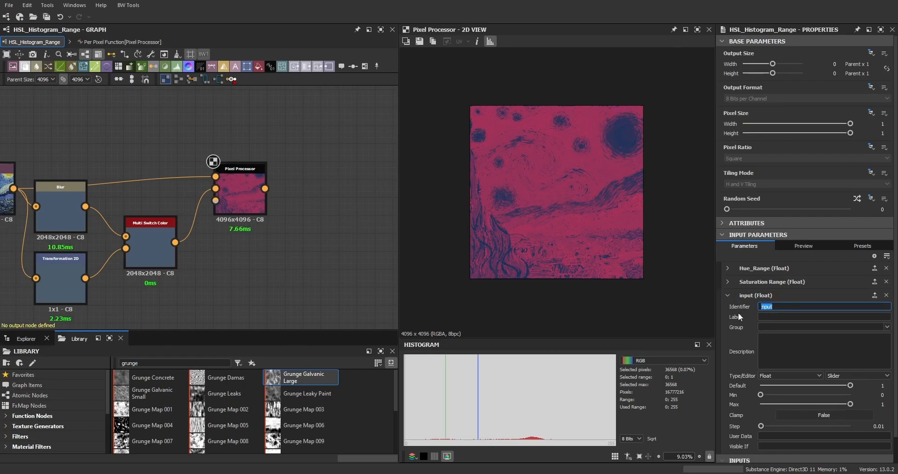
text(Lumi)
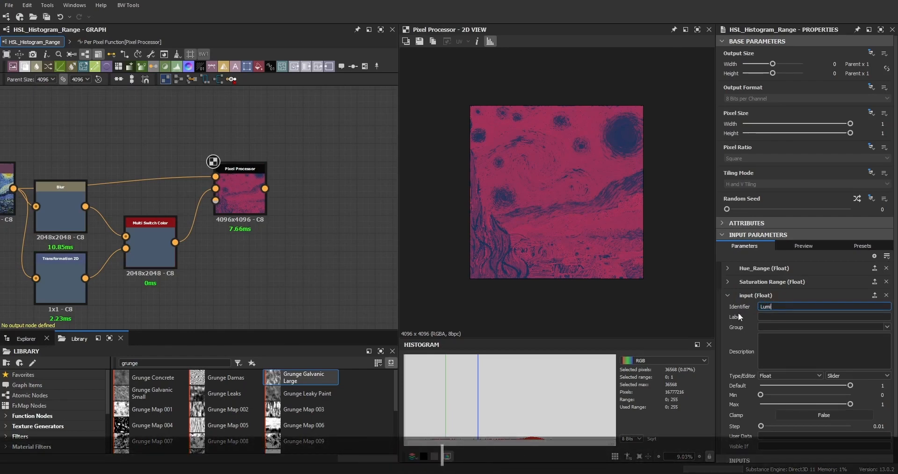
text(nanceRange)
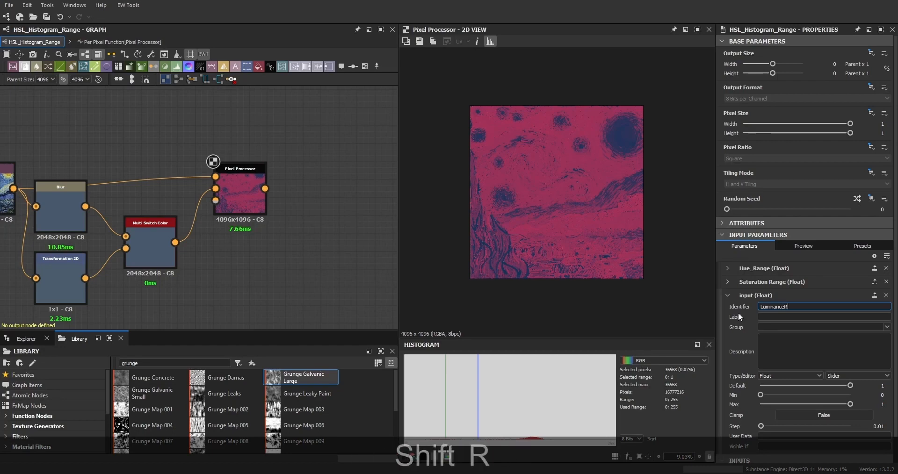
key(Tab)
text(L)
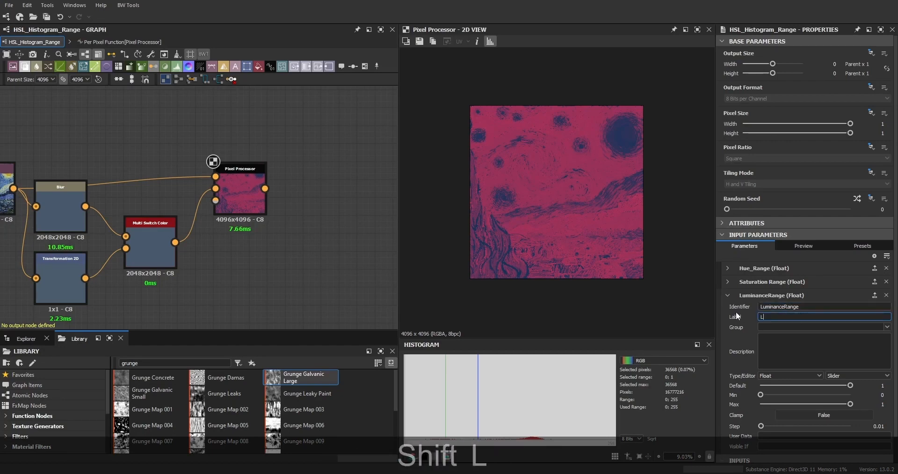
text(uminance Range)
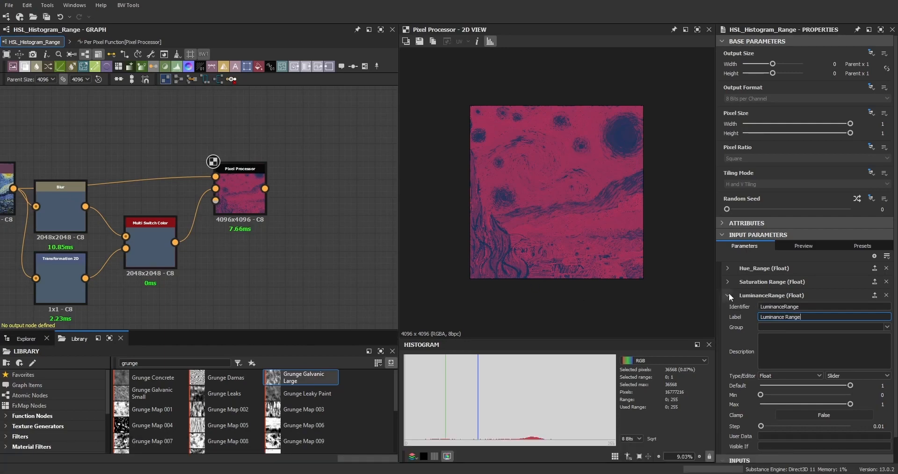
click(728, 296)
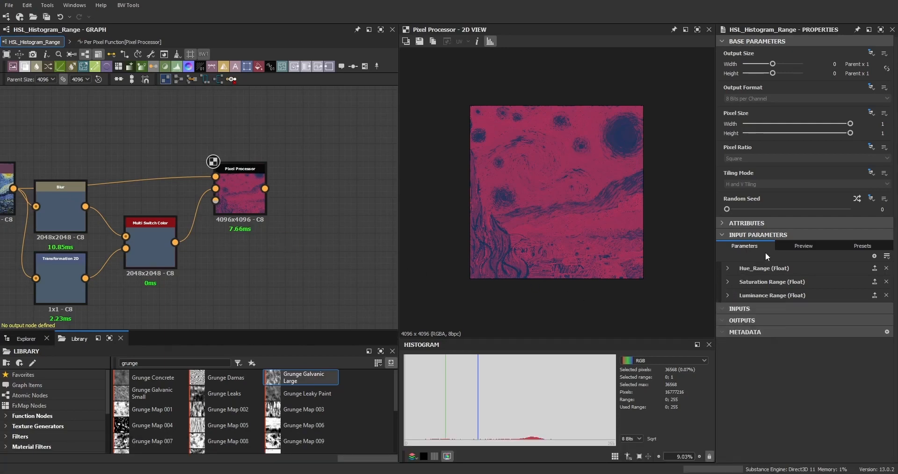
Preview the graph's input parameters and test the Saturation Range value's effect on the Pixel Processor image.
click(788, 244)
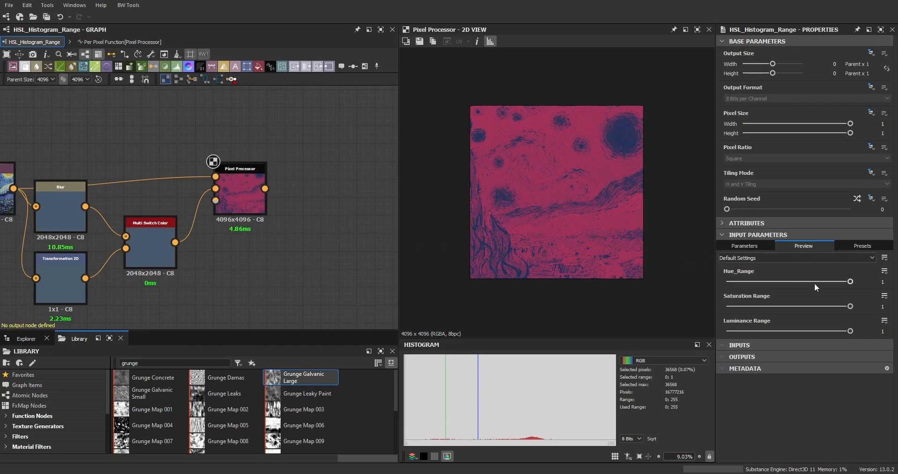
mouse_move(850, 307)
mouse_down()
mouse_move(702, 307)
mouse_move(856, 305)
mouse_up()
scroll(242, 184, up, 3)
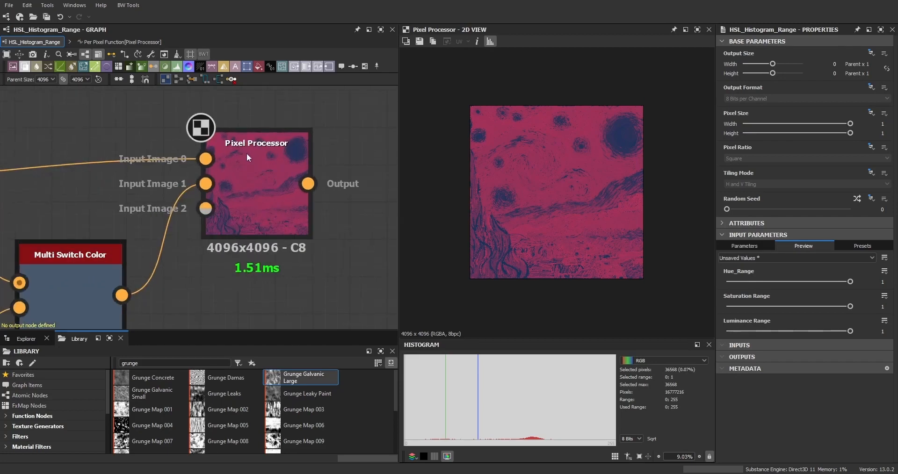
Refresh the Pixel Processor node by switching its color mode to Grayscale and back to Color.
scroll(246, 153, down, 5)
click(263, 173)
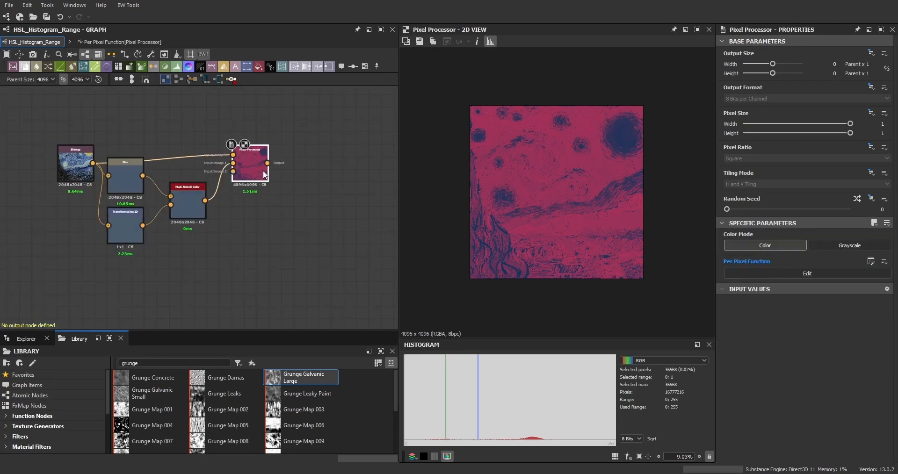
click(824, 245)
click(776, 245)
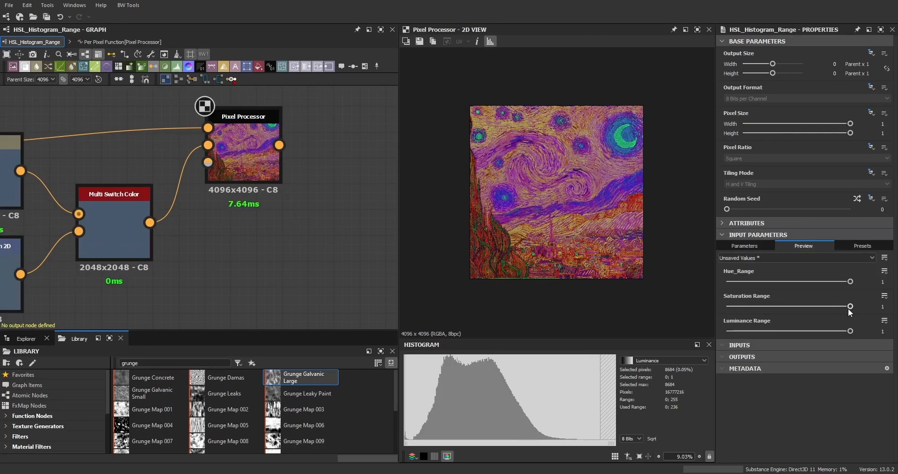
Test the Saturation Range and Luminance Range parameters against the refreshed image, leaving both at 1.
drag(850, 309, 851, 290)
mouse_move(850, 331)
mouse_down()
mouse_move(704, 341)
mouse_move(851, 331)
mouse_move(727, 331)
mouse_move(851, 331)
mouse_up()
scroll(177, 234, down, 3)
middle_drag(178, 233, 238, 246)
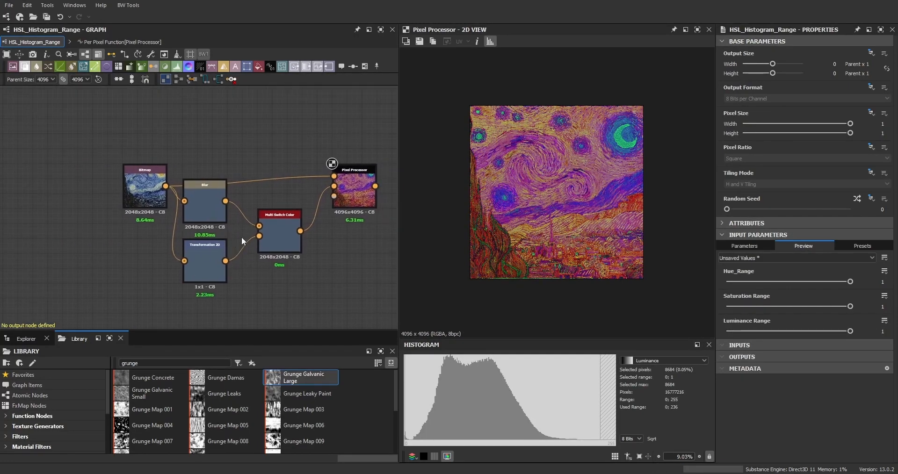
scroll(312, 183, up, 4)
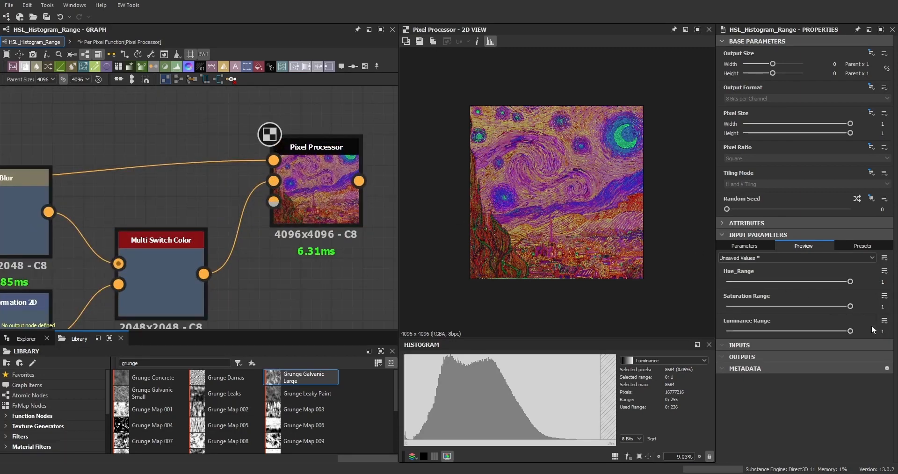
Open the Pixel Processor's per pixel function and examine its node connections from the sampled inputs through to the output node.
right_click(318, 177)
click(346, 274)
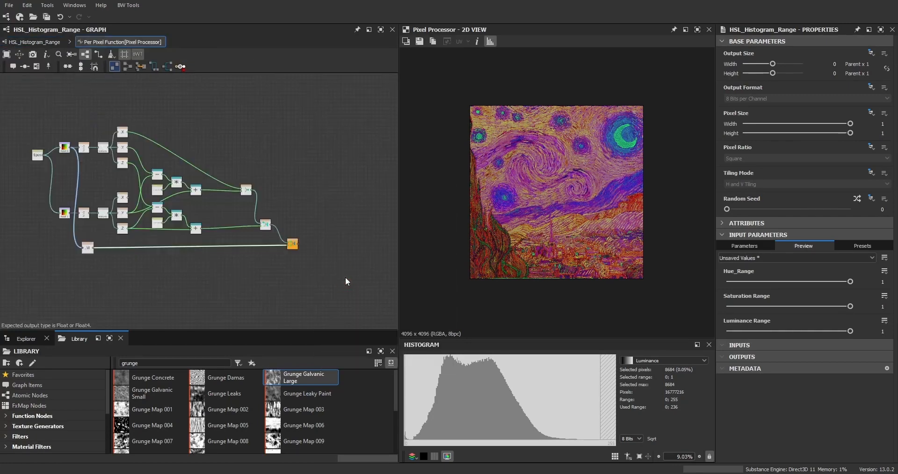
scroll(204, 220, up, 5)
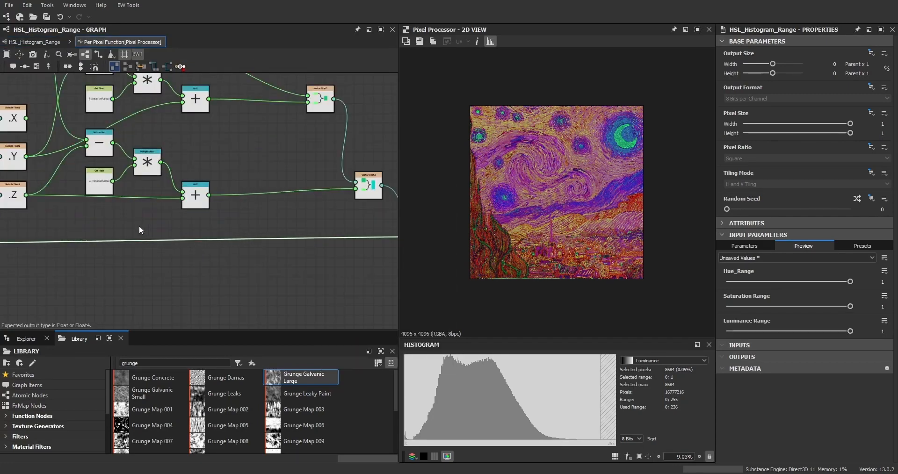
scroll(139, 225, down, 2)
click(145, 123)
middle_drag(145, 124, 151, 181)
middle_drag(191, 261, 261, 256)
middle_drag(247, 247, 152, 243)
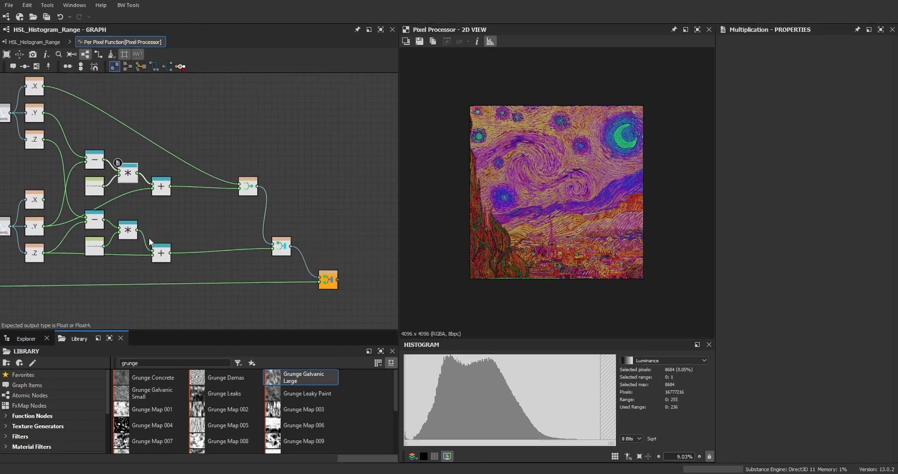
middle_drag(68, 168, 150, 184)
scroll(75, 138, up, 3)
scroll(76, 137, down, 2)
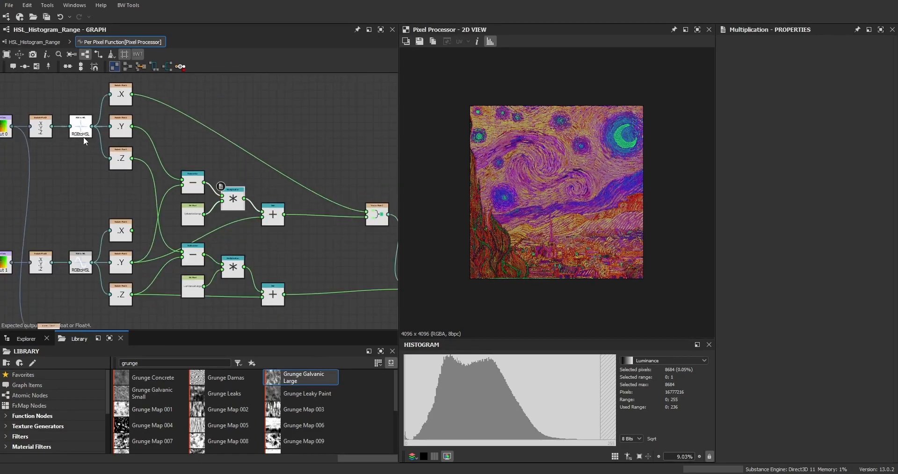
scroll(73, 138, down, 3)
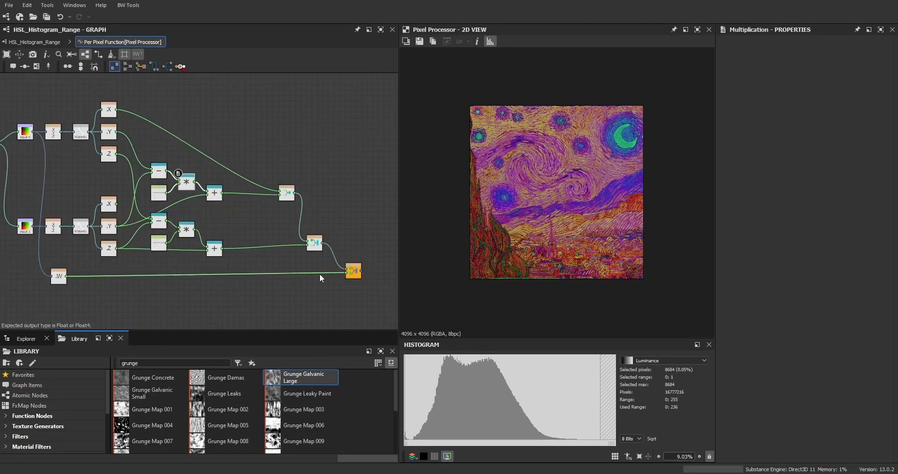
scroll(60, 233, up, 2)
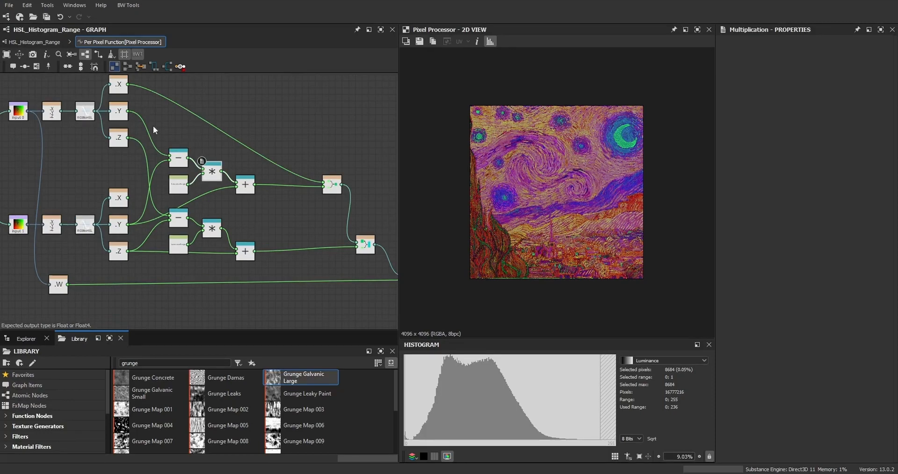
Add an HSL to RGB node to the per pixel function, near the Vector Float3 and Vector Float4 nodes.
scroll(82, 145, up, 3)
scroll(87, 165, down, 3)
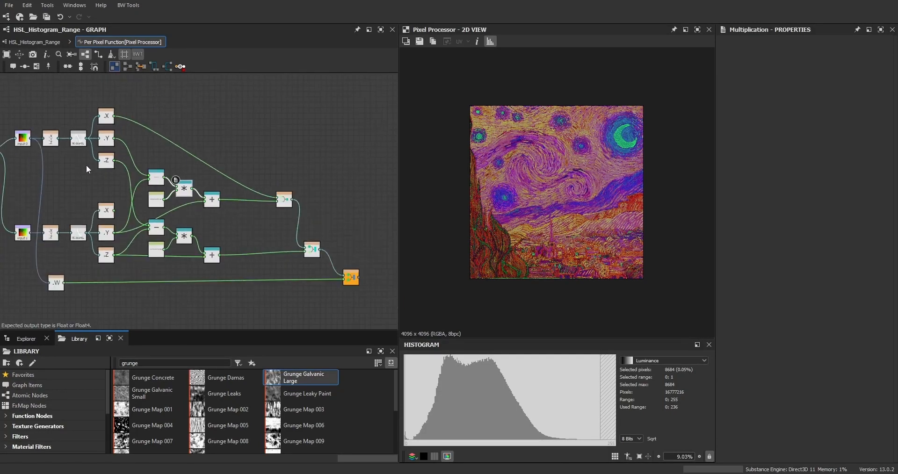
scroll(74, 145, up, 2)
scroll(74, 145, down, 3)
scroll(91, 150, up, 4)
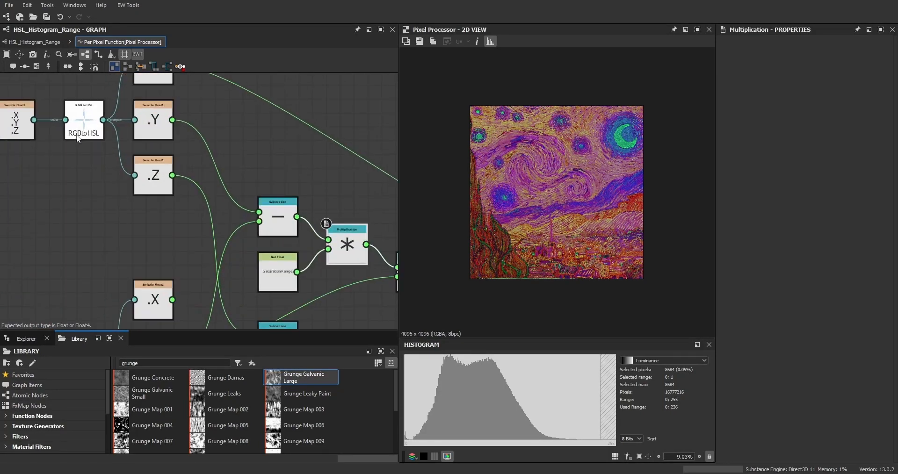
scroll(106, 151, down, 2)
middle_drag(290, 218, 185, 194)
click(292, 223)
key(space)
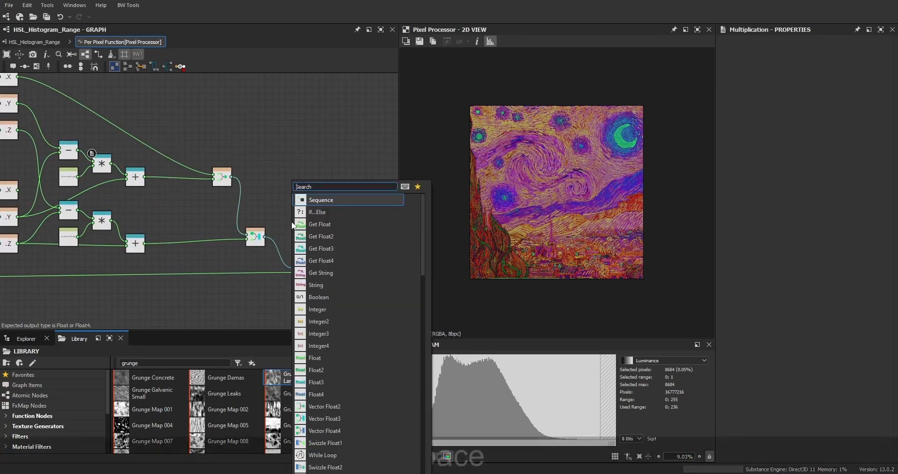
text(rgb)
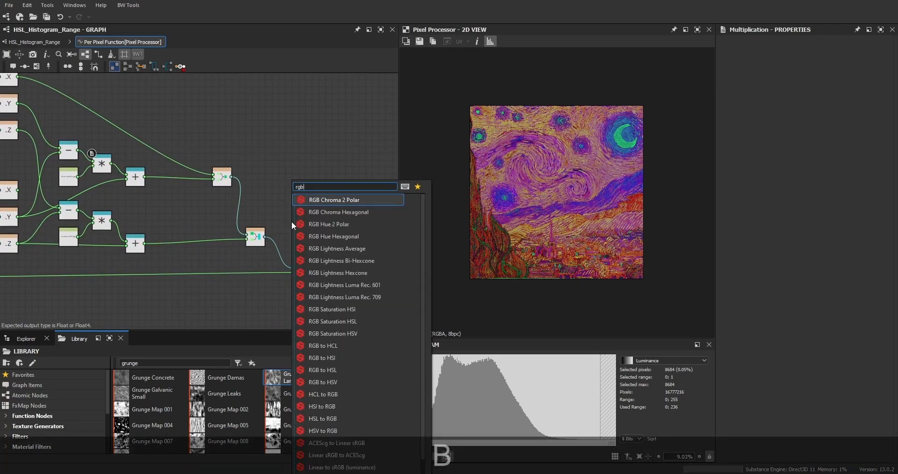
key(BackSpace)
key(BackSpace)
key(BackSpace)
key(BackSpace)
text(he)
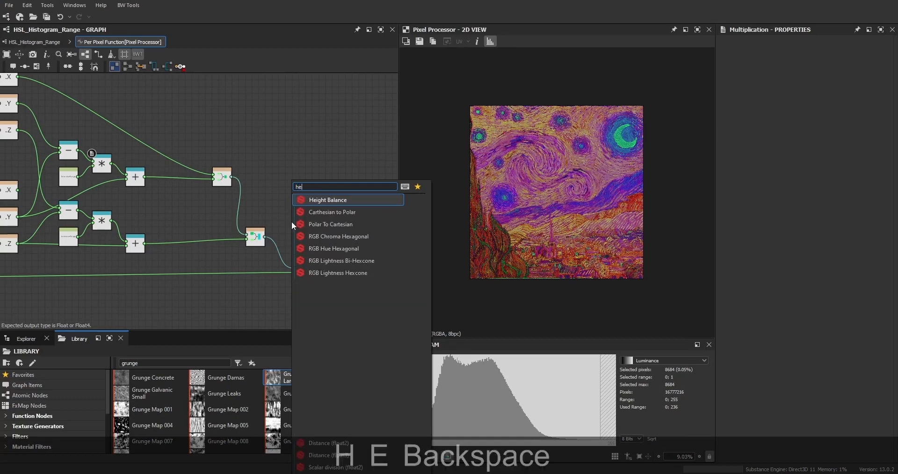
key(BackSpace)
text(sl to)
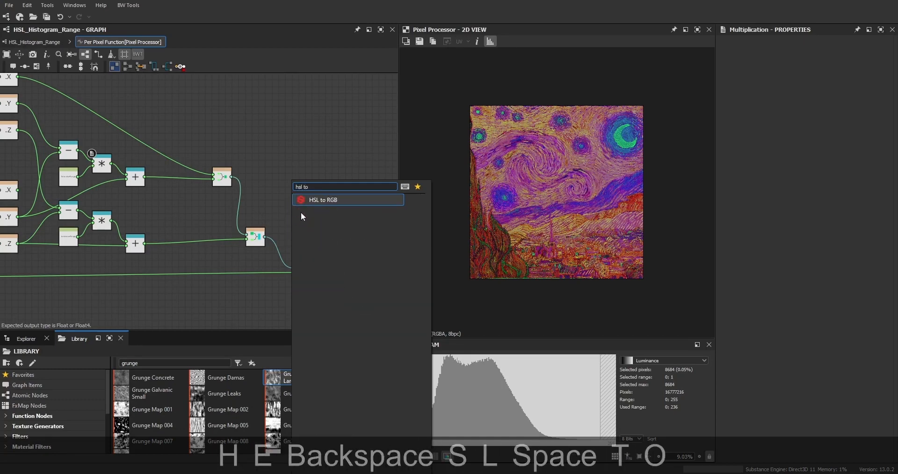
click(328, 200)
Insert the HSL to RGB node between the Vector Float3 output and the Vector Float4 output node.
scroll(213, 254, up, 5)
middle_drag(291, 224, 195, 231)
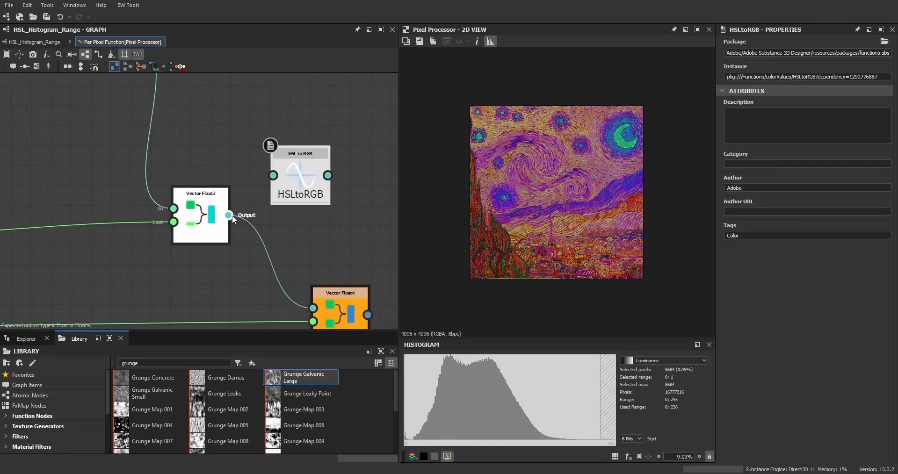
mouse_move(228, 216)
mouse_down()
mouse_move(278, 175)
mouse_move(286, 239)
mouse_move(279, 246)
mouse_move(292, 245)
mouse_up()
scroll(279, 177, down, 3)
scroll(344, 240, down, 3)
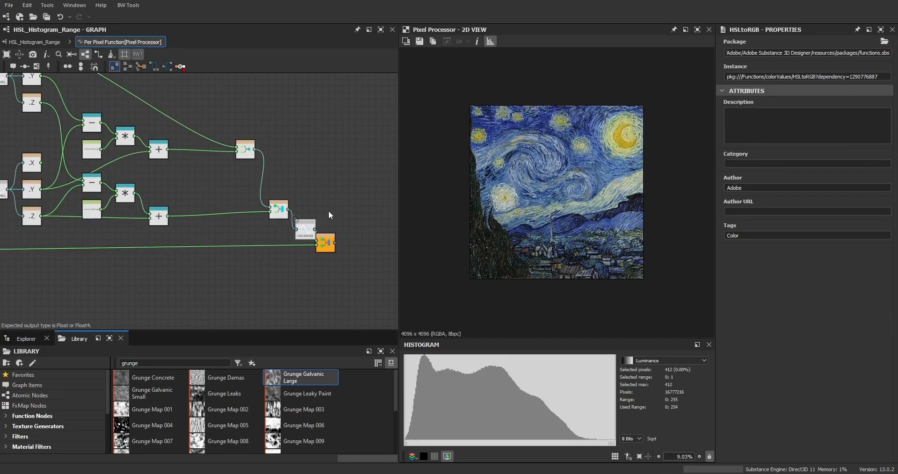
scroll(303, 253, up, 3)
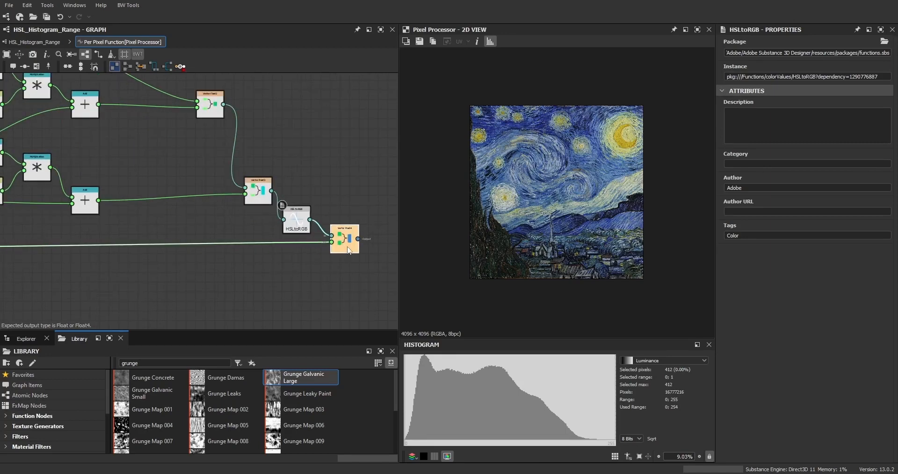
Return to the HSL_Histogram_Range graph and test Saturation Range at 0 on the image, then restore it to 1.
click(45, 43)
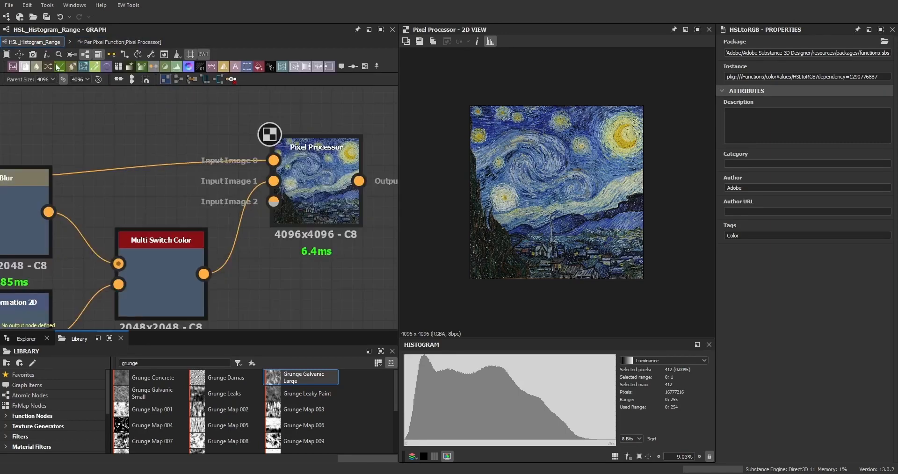
click(333, 274)
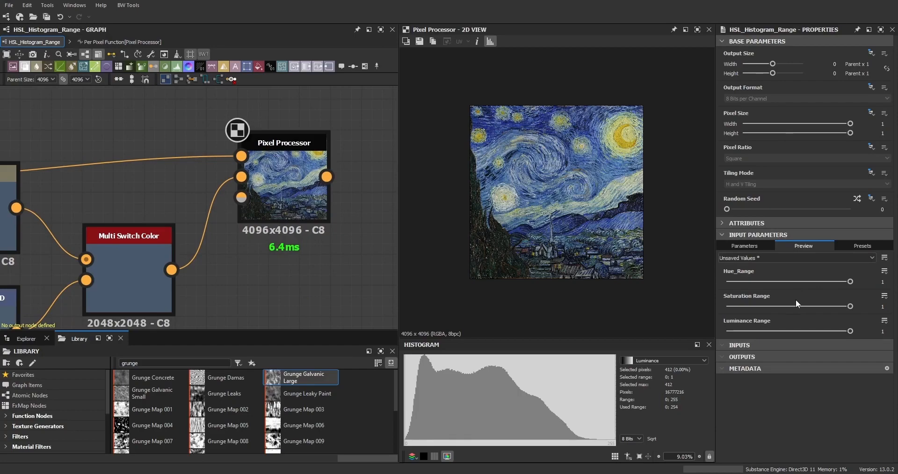
drag(851, 308, 597, 307)
scroll(534, 222, up, 6)
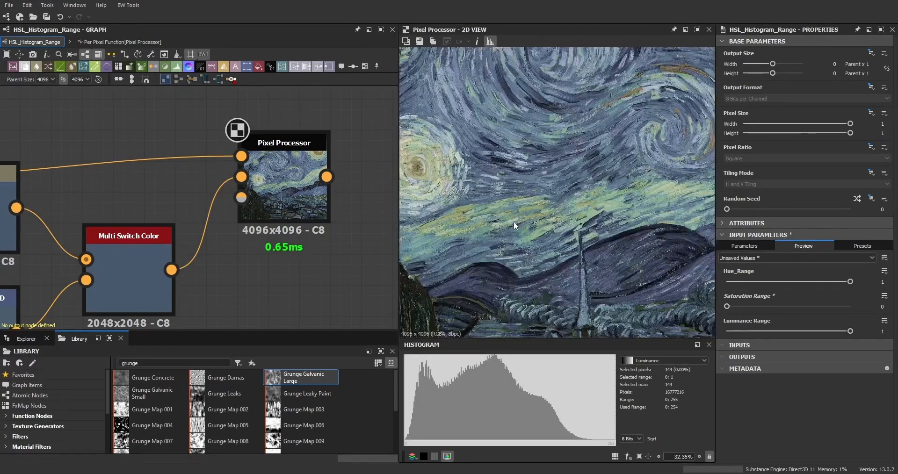
scroll(504, 207, down, 4)
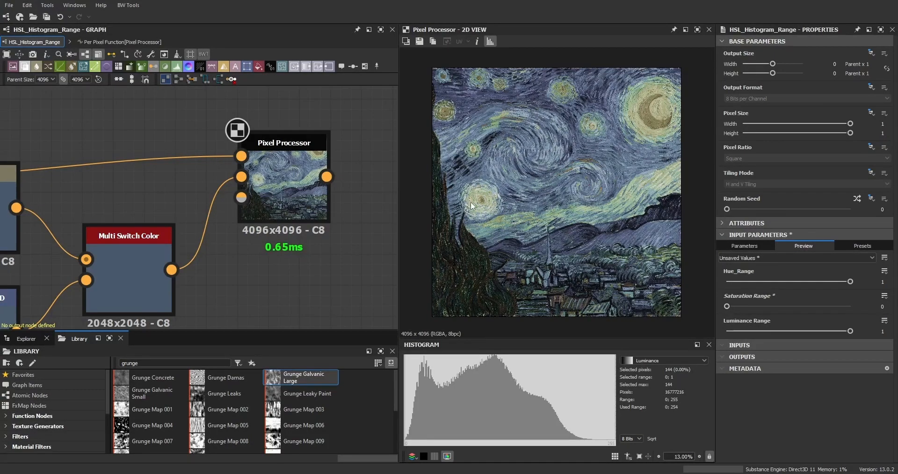
scroll(471, 201, up, 4)
scroll(499, 141, down, 4)
drag(788, 307, 891, 308)
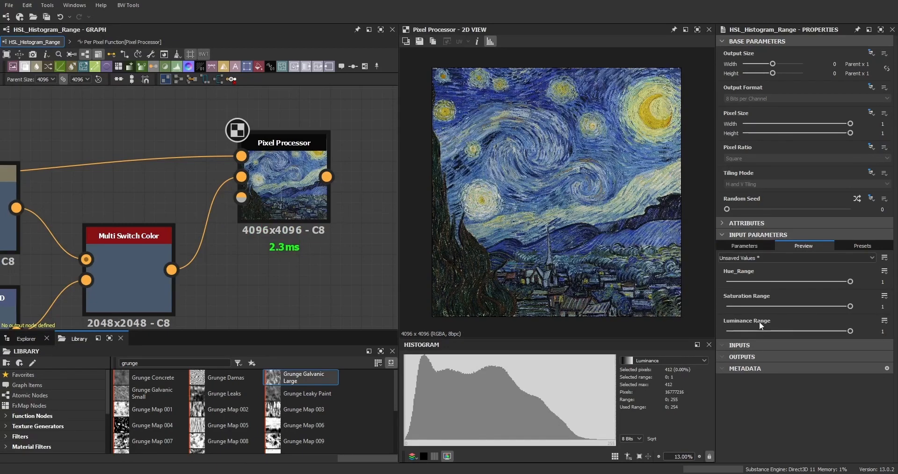
Test Luminance Range at 0 on the Pixel Processor image, then restore it to 1.
drag(850, 330, 733, 332)
scroll(515, 212, down, 2)
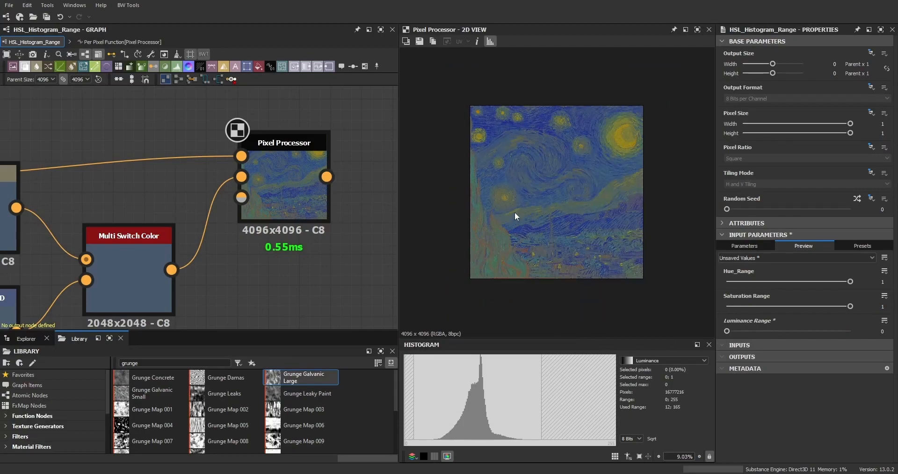
scroll(515, 212, up, 2)
scroll(180, 231, down, 2)
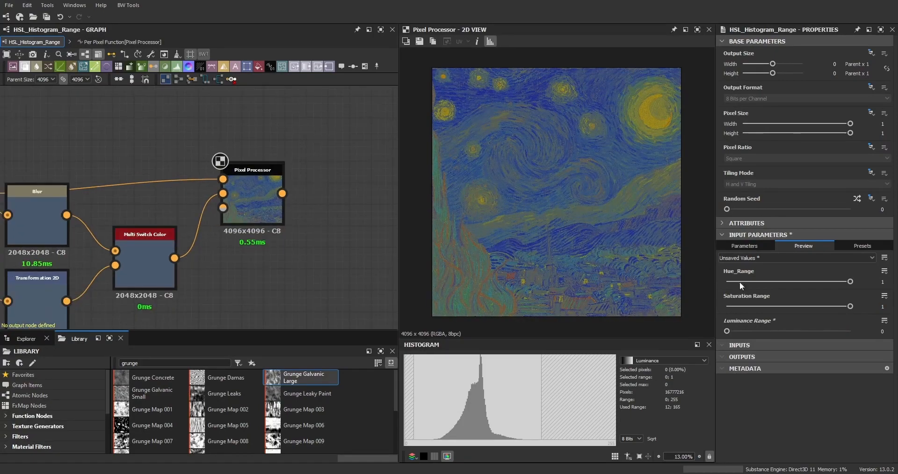
drag(727, 331, 877, 336)
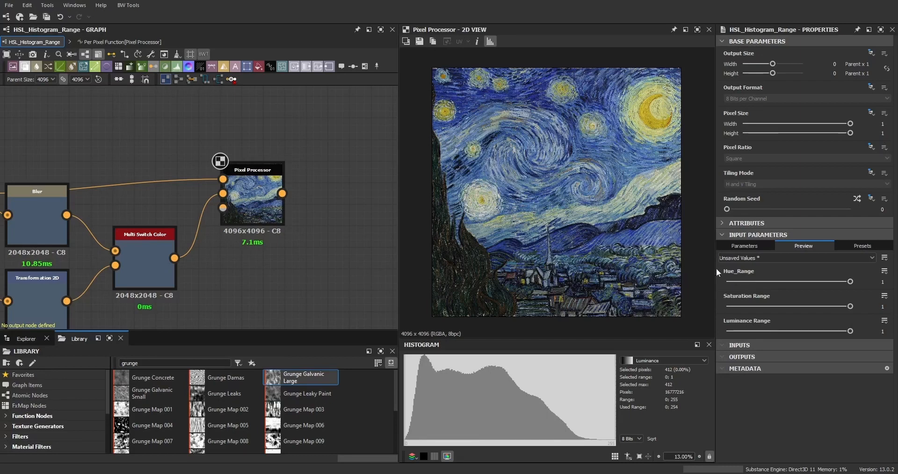
Reopen the per pixel function and disconnect the hue (X) link from the Vector Float2 node's first input.
click(125, 43)
scroll(150, 88, down, 2)
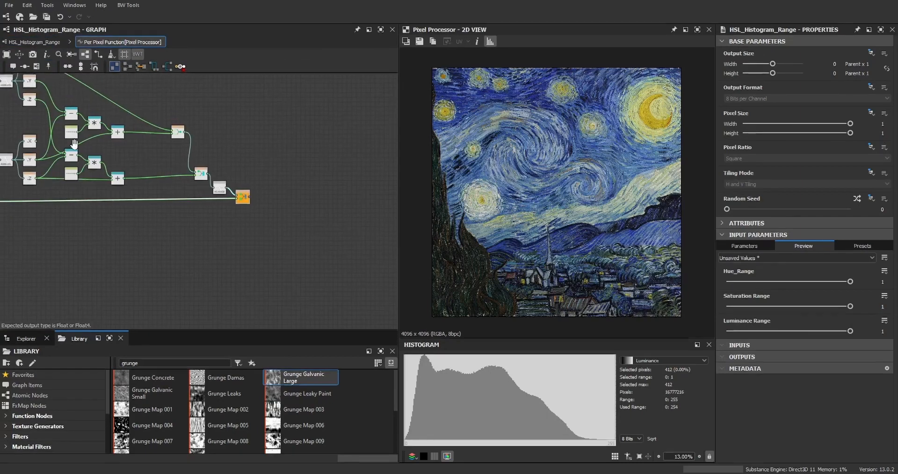
scroll(354, 238, up, 4)
middle_drag(305, 232, 265, 214)
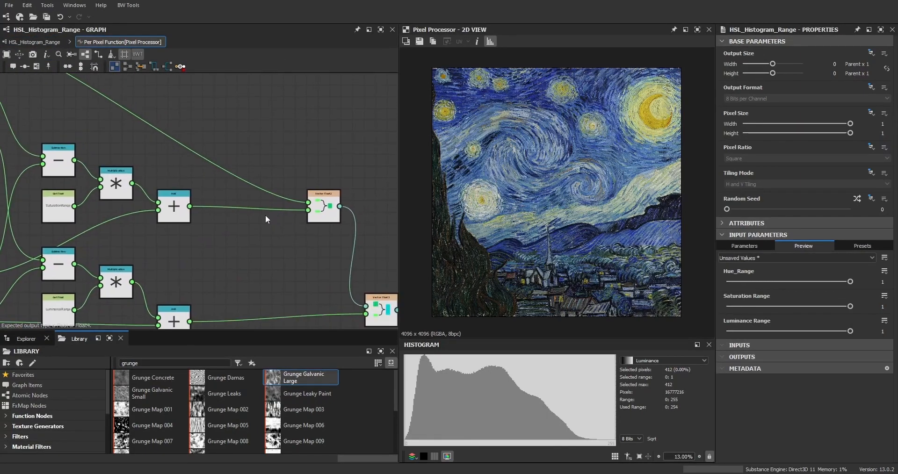
alt+click(307, 202)
Add a Modulo node in the empty area above the saturation nodes, clear of the existing chain.
scroll(208, 158, down, 5)
middle_drag(132, 135, 163, 182)
scroll(133, 155, up, 3)
middle_drag(193, 111, 247, 112)
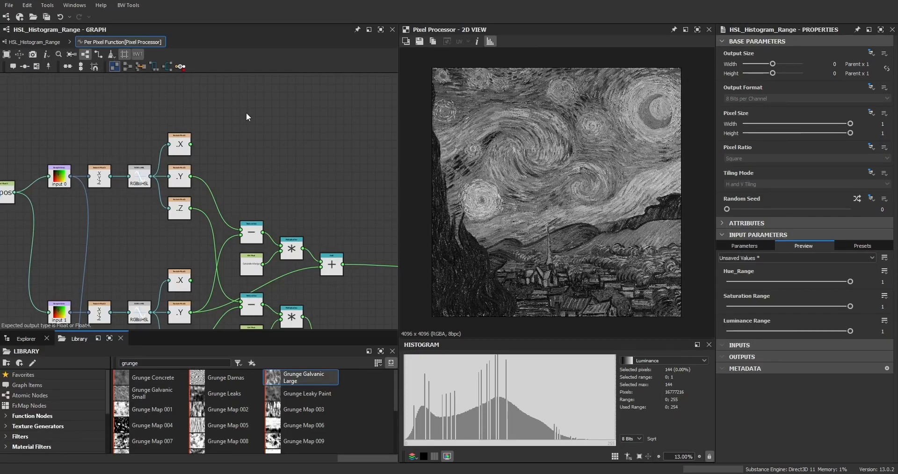
middle_drag(335, 136, 261, 132)
key(space)
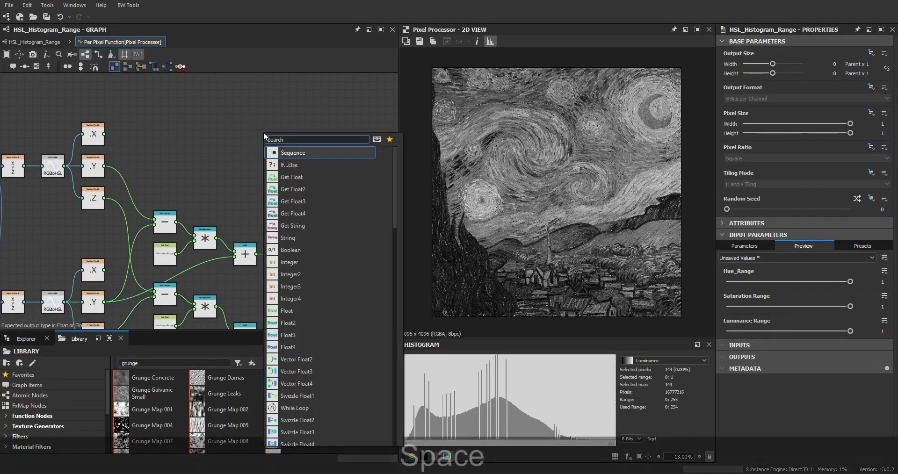
text(modu)
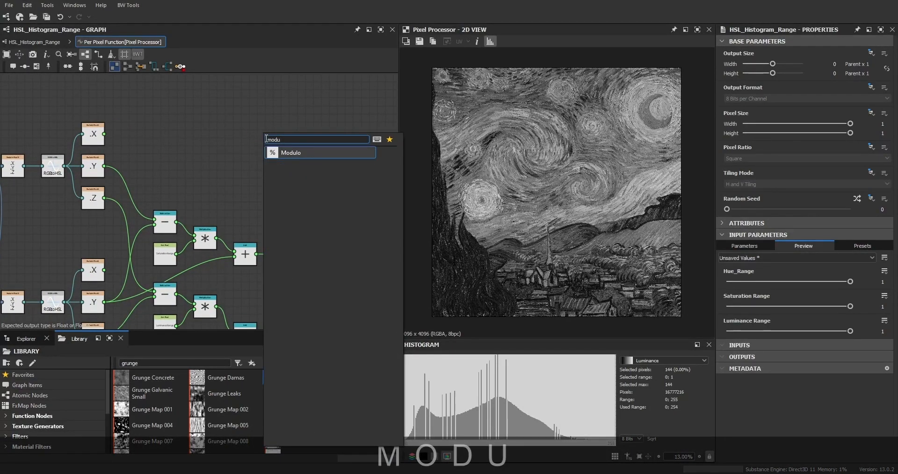
click(301, 154)
middle_drag(270, 161, 192, 173)
scroll(191, 171, up, 3)
drag(189, 171, 355, 185)
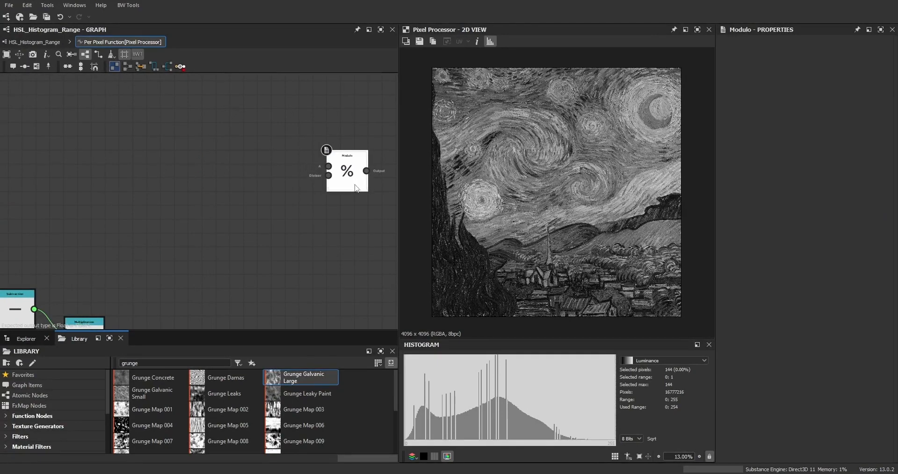
Feed the Modulo node's second input from a new Float constant set to 1, and place the constant near it.
middle_drag(324, 191, 268, 187)
drag(291, 169, 266, 278)
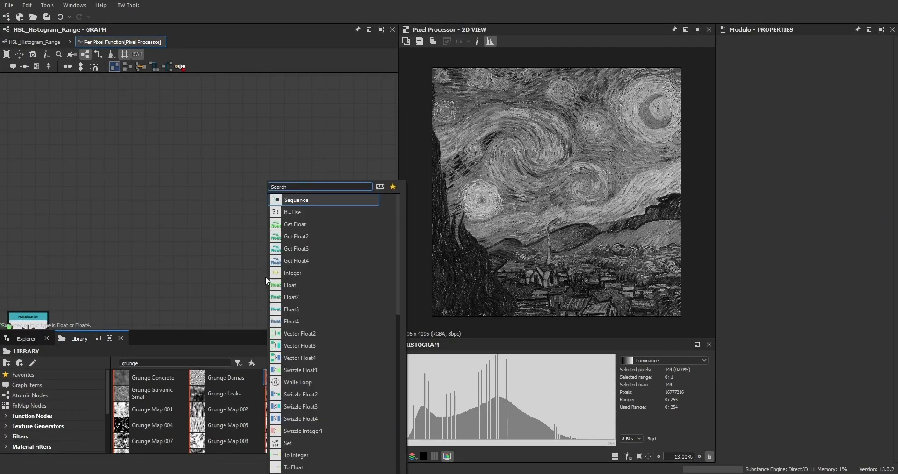
text(f)
click(287, 203)
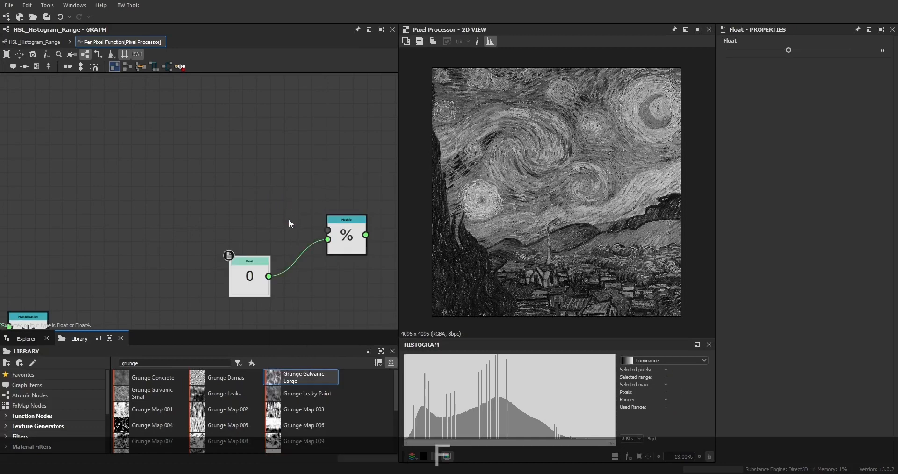
double_click(869, 50)
text(1)
key(Return)
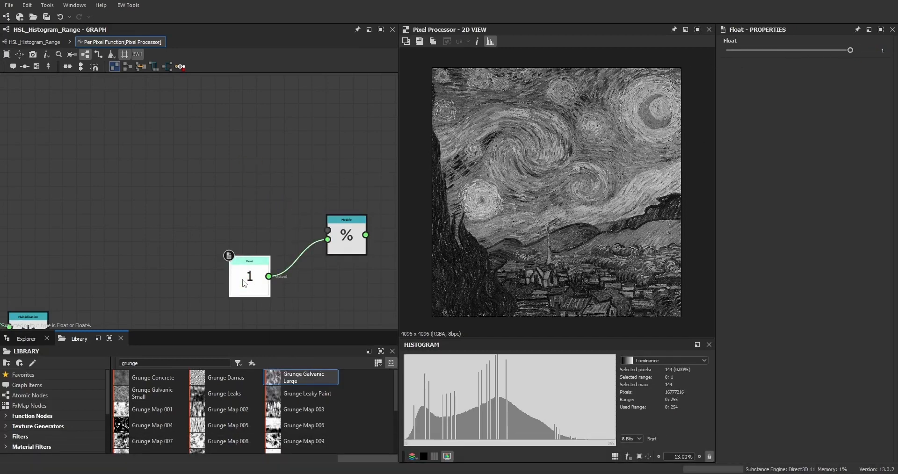
drag(244, 284, 290, 259)
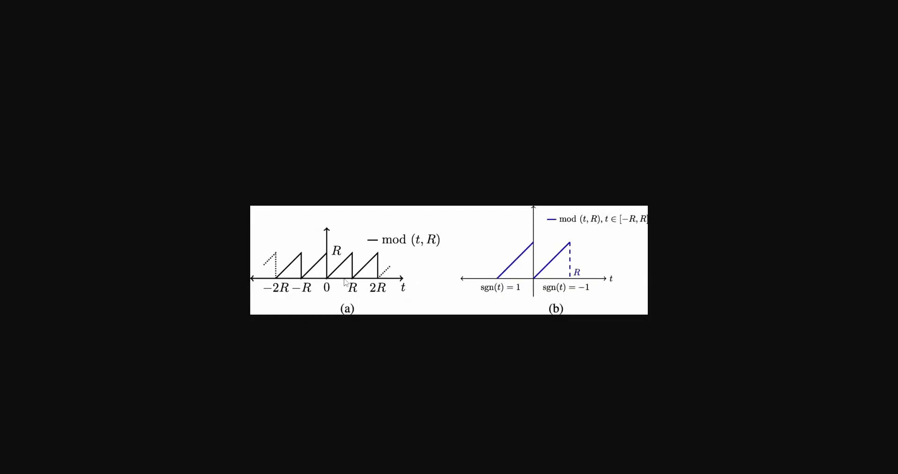
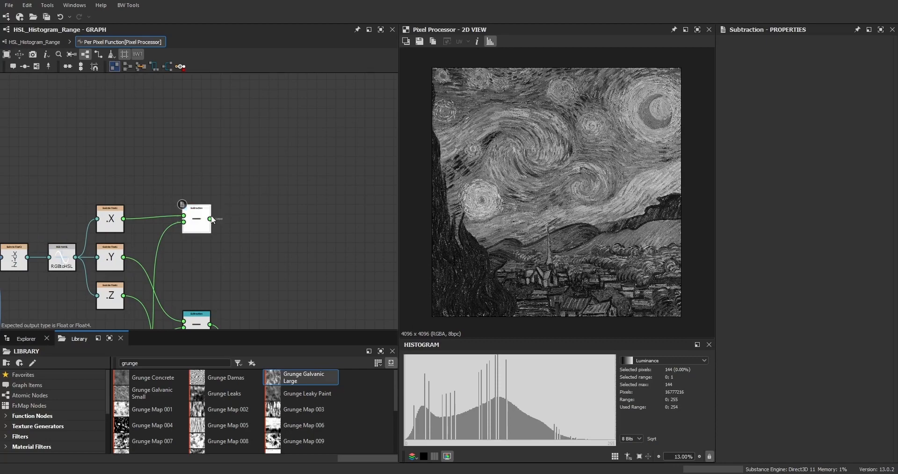
Add an Absolute node fed by the output of the hue Subtraction node.
drag(209, 222, 245, 146)
text(a)
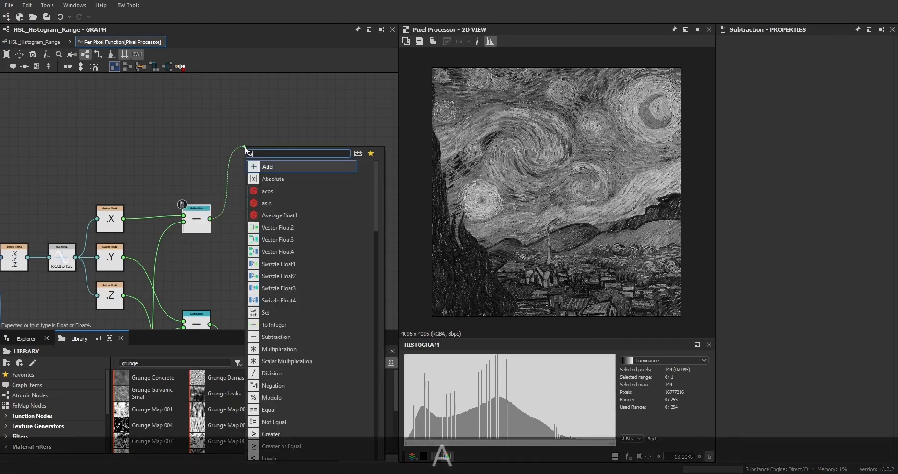
click(272, 179)
scroll(265, 150, up, 2)
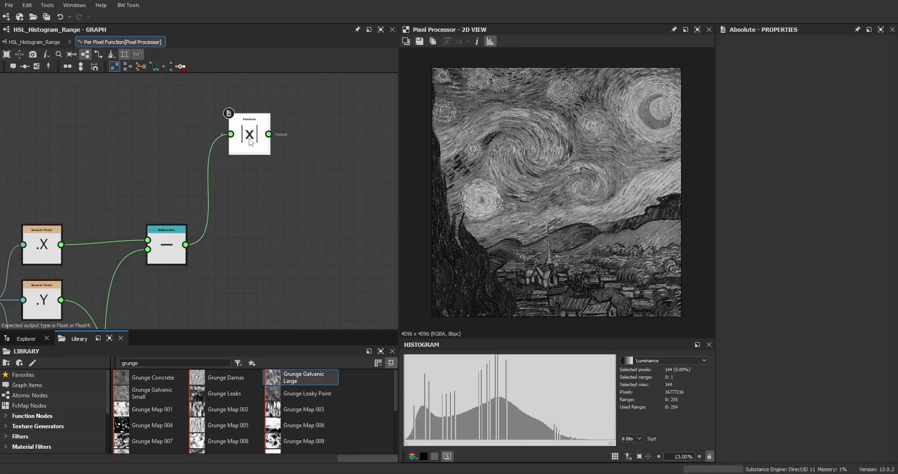
middle_drag(305, 186, 285, 194)
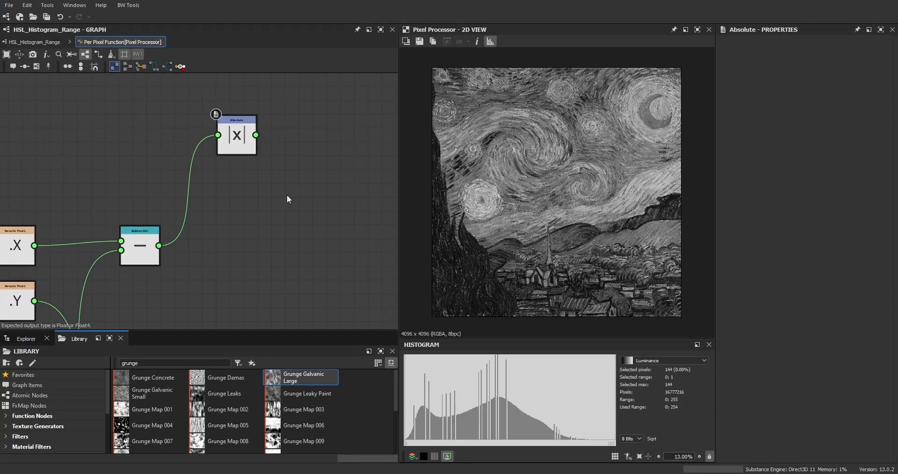
Add a Lower comparison node and connect the Absolute node's output to its first input.
key(space)
text(le)
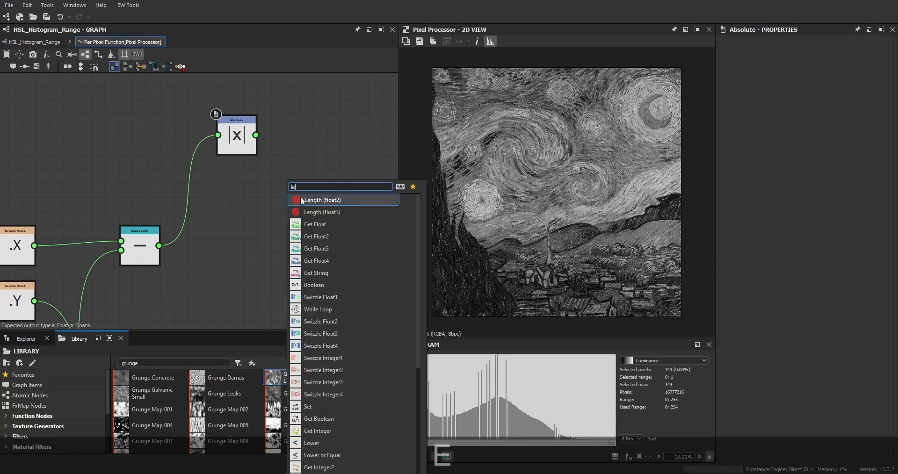
text(s)
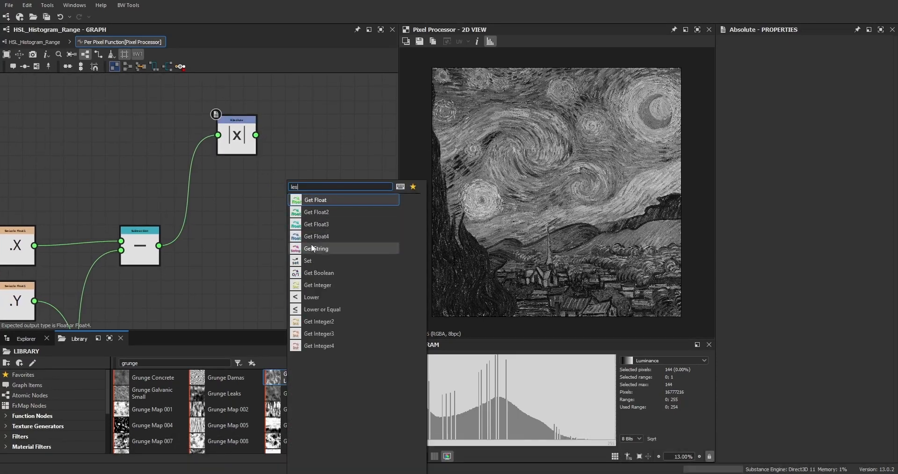
click(311, 297)
scroll(283, 175, up, 2)
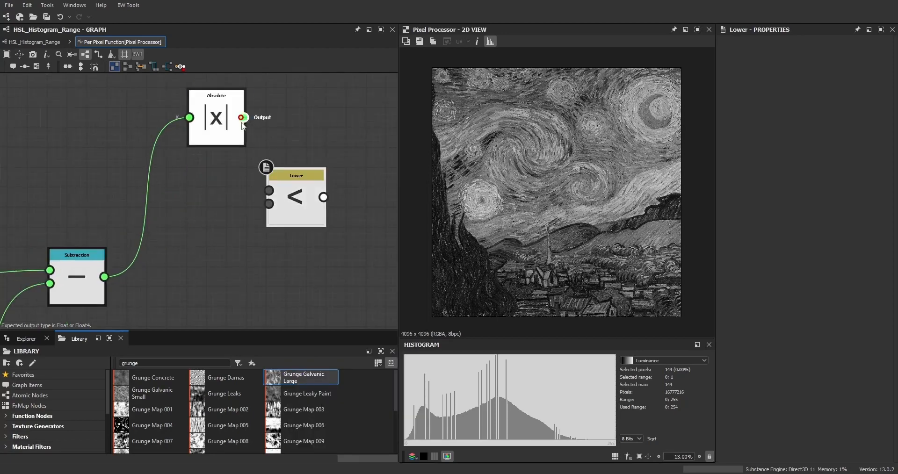
drag(244, 117, 340, 206)
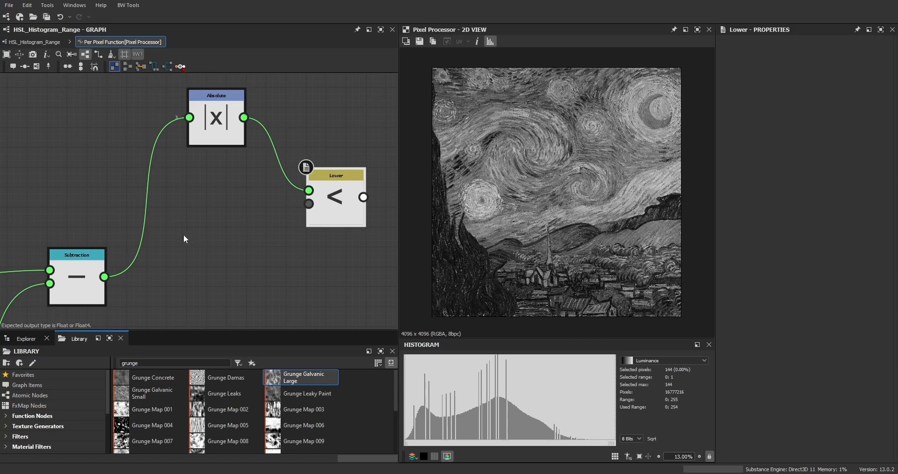
Add a Float constant set to 0.5 below the Absolute node and connect it to the Lower node's second input.
key(space)
text(flo)
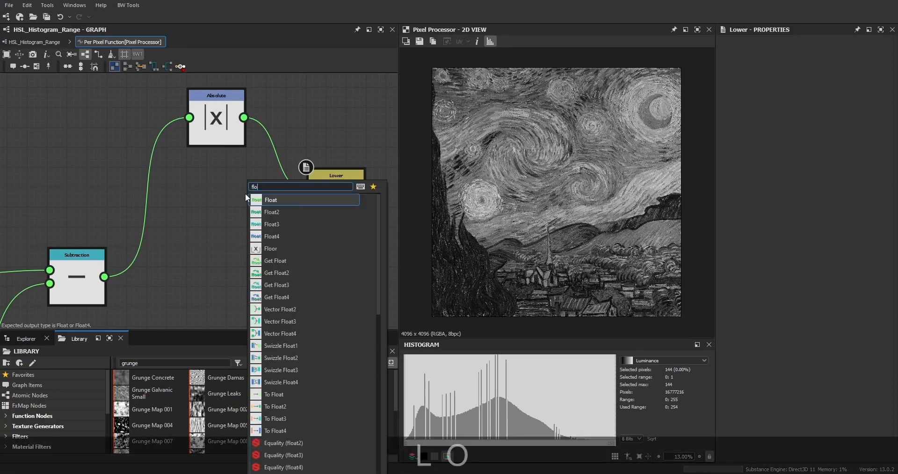
click(267, 200)
drag(267, 201, 224, 201)
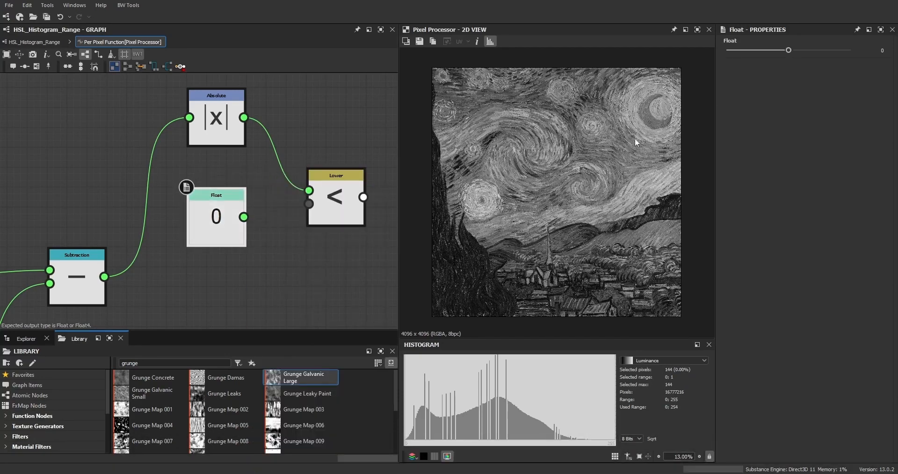
text(.5)
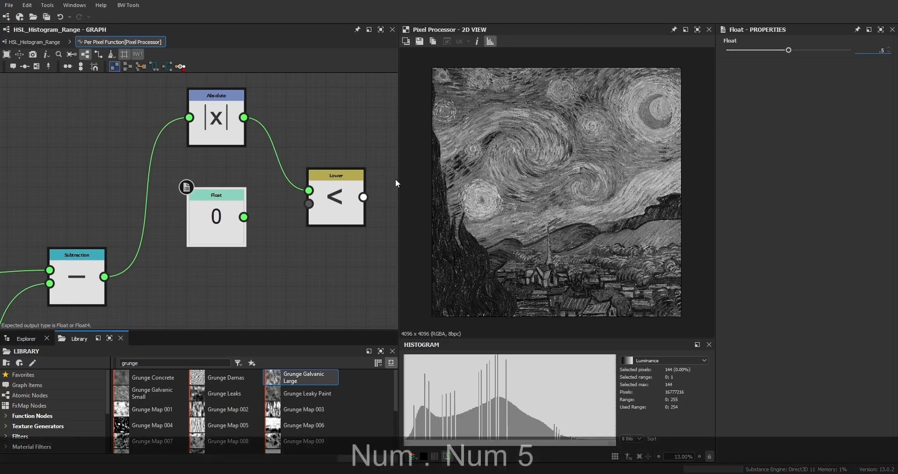
drag(244, 216, 339, 179)
Add an If...Else node driven by the Lower node's output and place it to the right of that comparison.
middle_drag(345, 179, 238, 145)
scroll(240, 144, down, 1)
middle_drag(138, 167, 210, 201)
middle_drag(316, 170, 209, 143)
drag(289, 165, 289, 165)
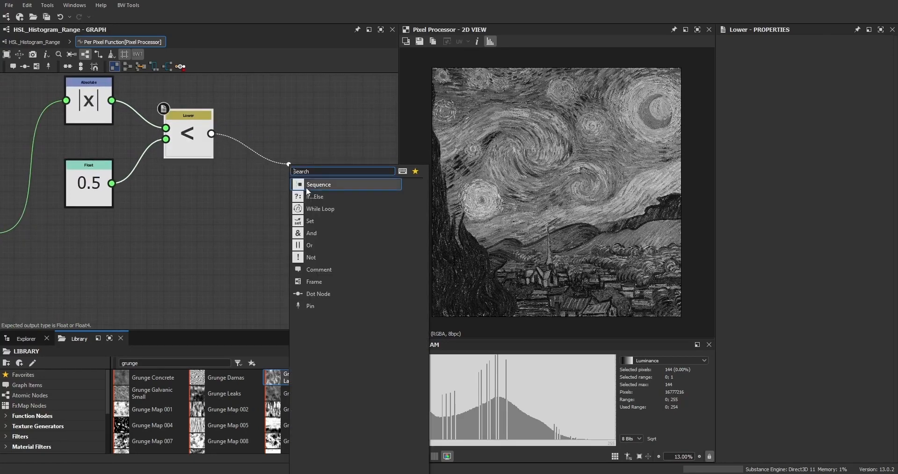
click(323, 197)
scroll(322, 161, down, 2)
drag(308, 160, 300, 178)
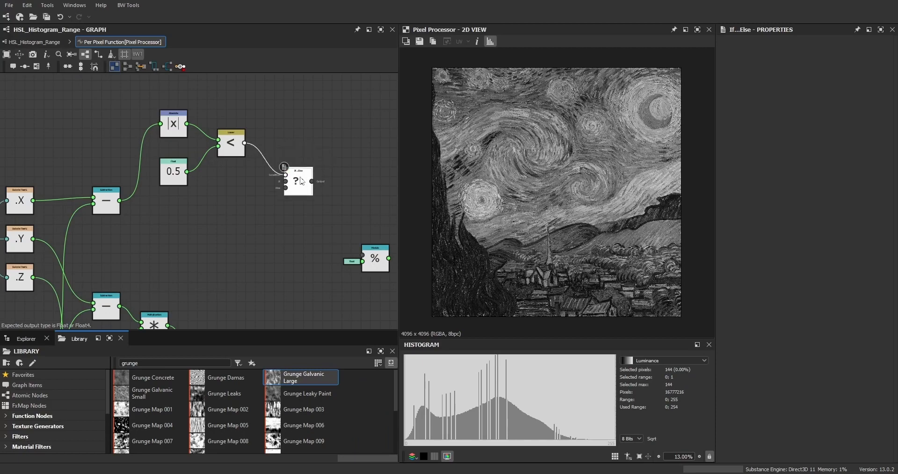
Add a Multiplication node beside the hue Subtraction node and connect the subtraction's output to its first input.
scroll(300, 180, down, 2)
middle_drag(266, 307, 305, 246)
click(304, 245)
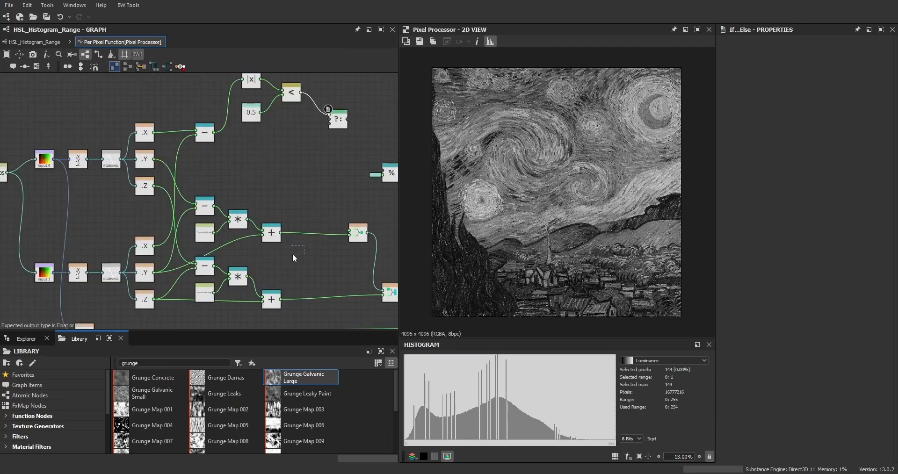
scroll(238, 218, up, 3)
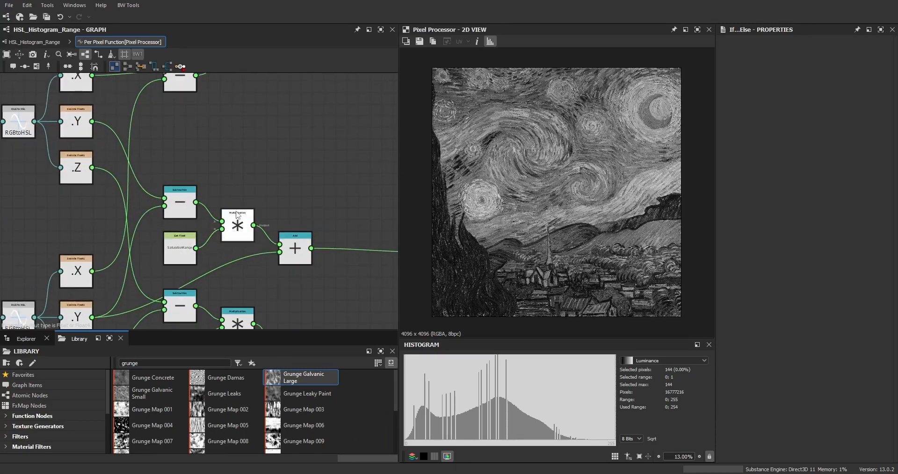
middle_drag(271, 91, 235, 155)
key(space)
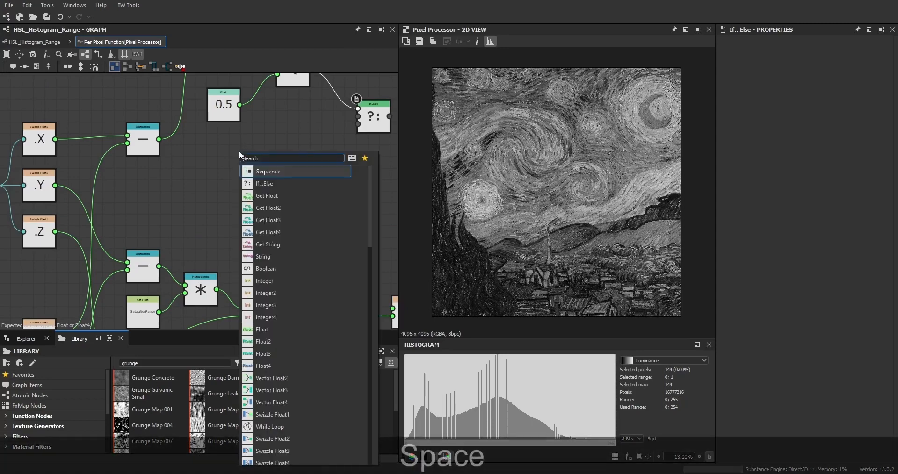
text(*)
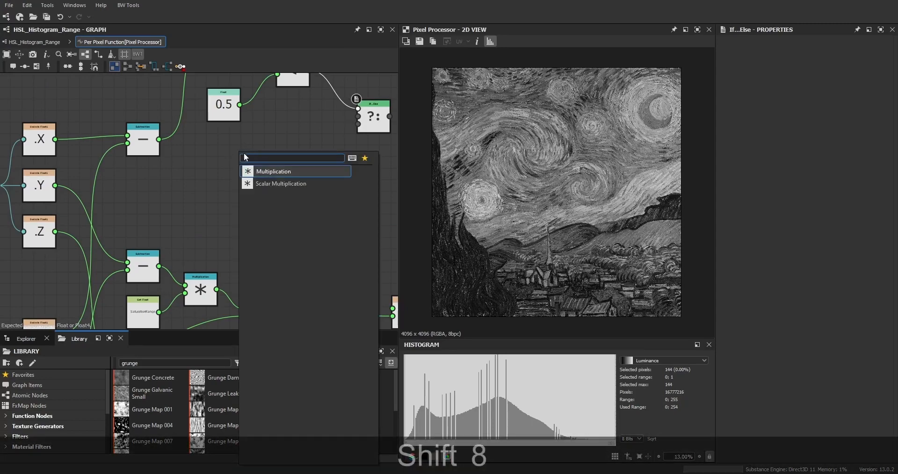
click(277, 170)
scroll(190, 159, up, 2)
drag(148, 131, 236, 142)
click(213, 190)
Select the SaturationRange Get Float node that feeds the saturation Multiplication.
middle_drag(212, 191, 248, 150)
scroll(241, 175, down, 1)
click(169, 316)
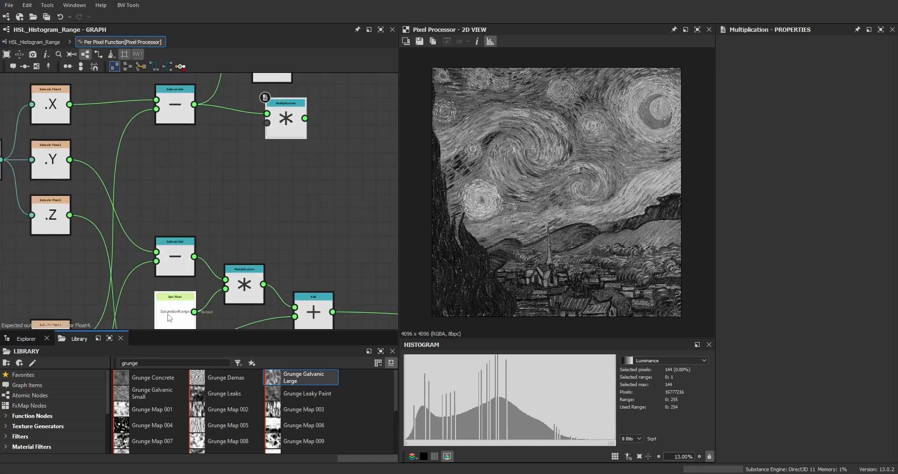
Duplicate the SaturationRange Get Float node, place the copy under the top Subtraction node, and set its variable to HueRange.
key(ctrl+c)
key(ctrl+v)
drag(202, 206, 179, 166)
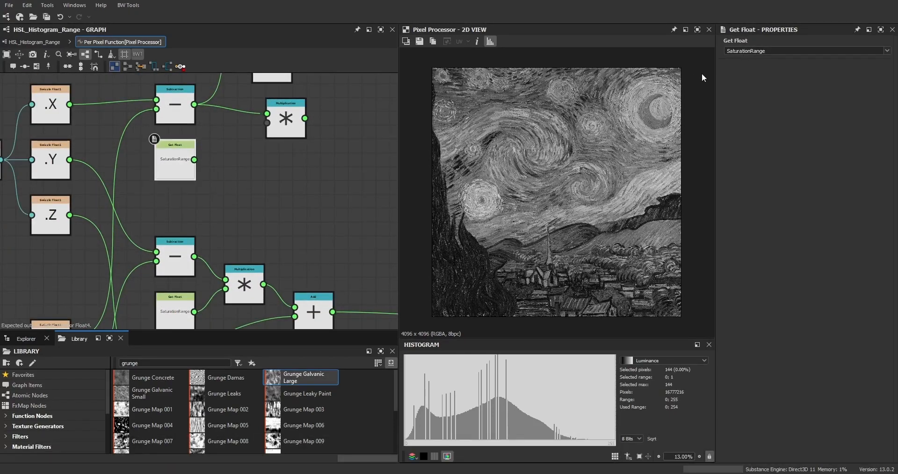
text(Hue)
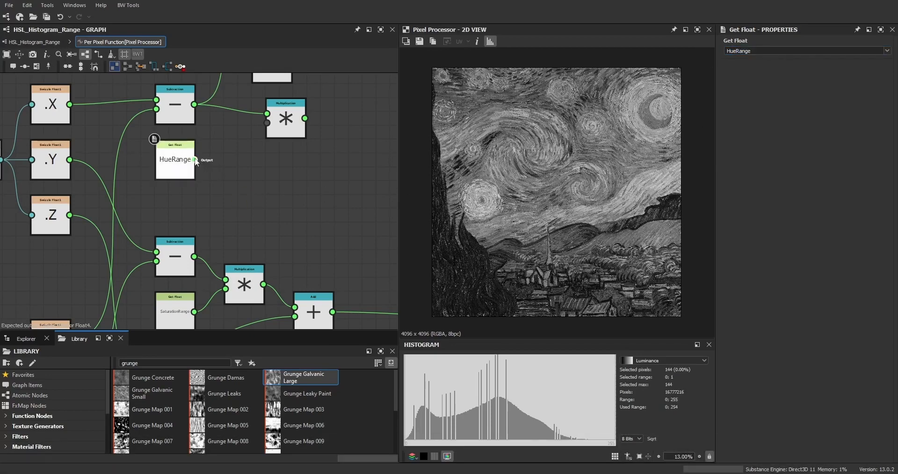
Connect HueRange to the second input of the hue Multiplication node and move that node closer to its inputs.
drag(194, 160, 267, 123)
middle_drag(330, 186, 309, 201)
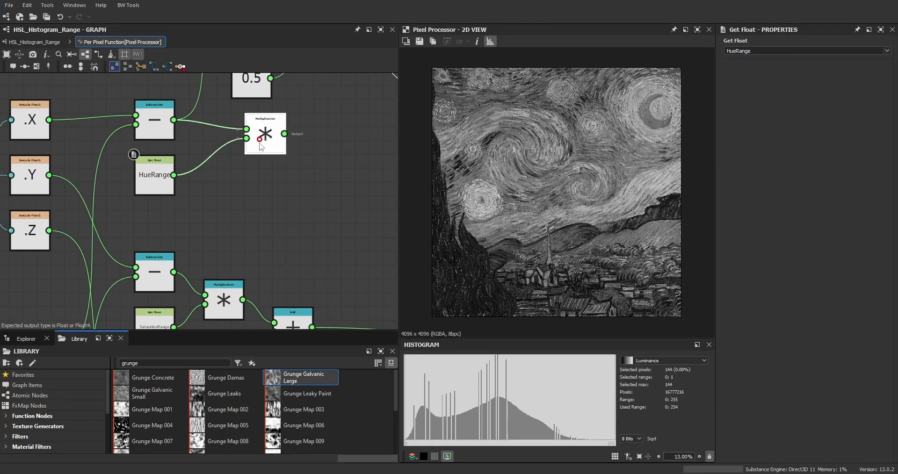
drag(262, 141, 250, 169)
scroll(255, 168, down, 3)
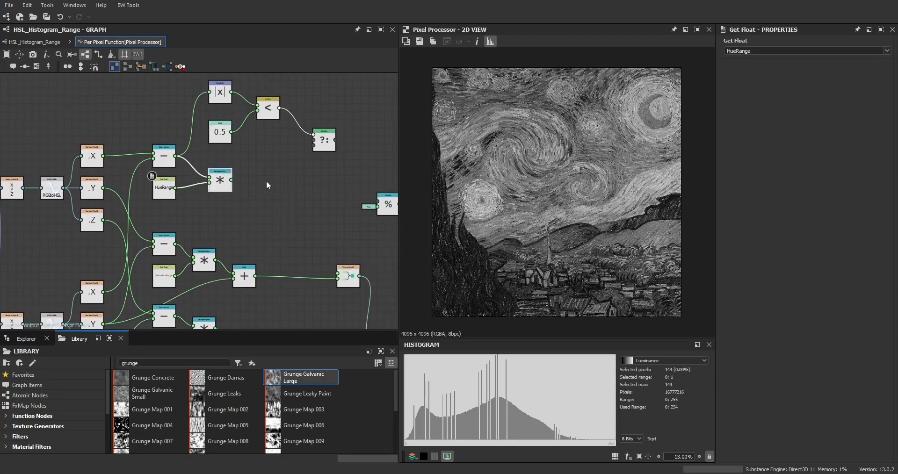
Create an Add node after the hue Multiplication node and feed the Multiplication output into its first input.
key(space)
text(+)
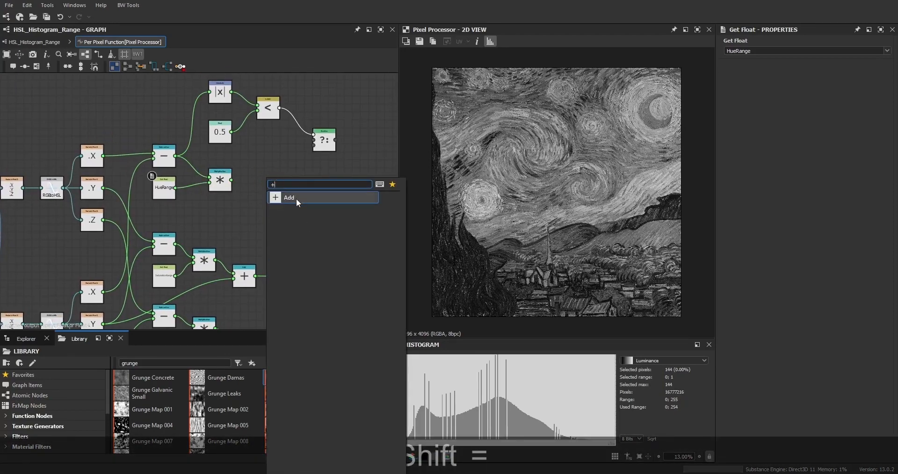
click(295, 197)
scroll(213, 166, up, 3)
drag(255, 189, 300, 185)
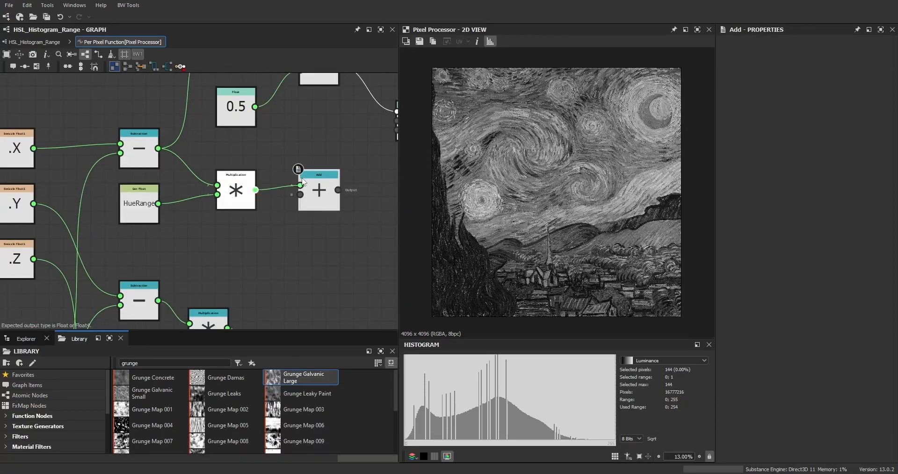
Connect the lower .X swizzle node to the second input of the new Add node.
scroll(192, 217, down, 3)
middle_drag(193, 217, 183, 148)
middle_drag(174, 215, 146, 272)
drag(153, 260, 314, 158)
Connect the Add node to the If..Else node's second input and the If..Else output to the Modulo node.
middle_drag(317, 160, 226, 224)
scroll(226, 205, up, 3)
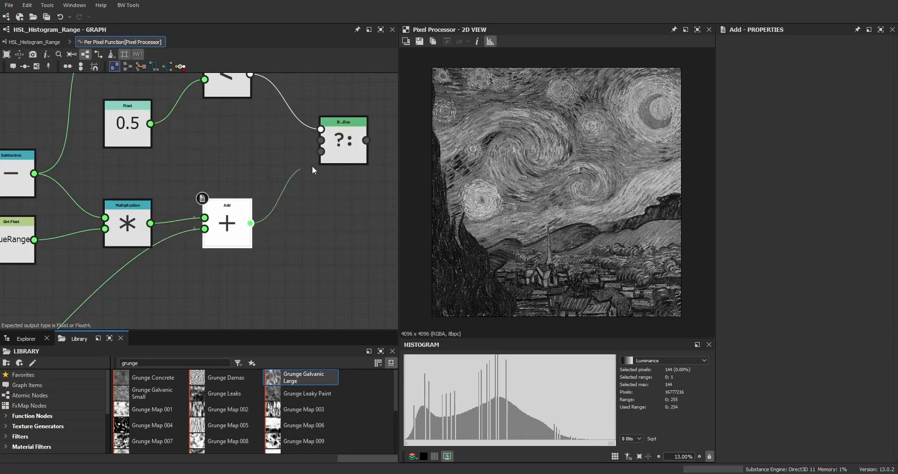
scroll(311, 148, down, 5)
drag(294, 199, 227, 175)
drag(233, 182, 233, 167)
scroll(253, 181, up, 1)
middle_drag(265, 220, 185, 199)
scroll(262, 149, up, 2)
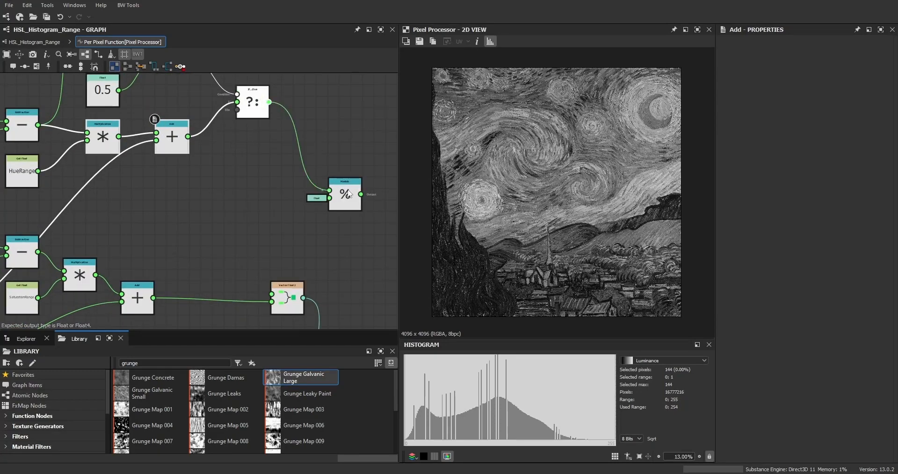
Create a Subtraction node below the hue Multiplication node.
scroll(155, 143, down, 3)
scroll(170, 126, up, 4)
middle_drag(220, 135, 257, 131)
scroll(260, 124, down, 2)
middle_drag(227, 177, 300, 205)
click(240, 212)
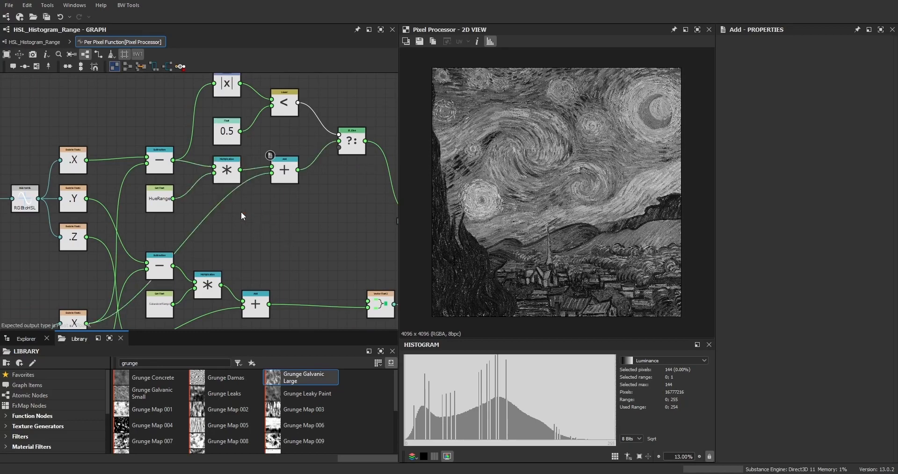
key(space)
text(s)
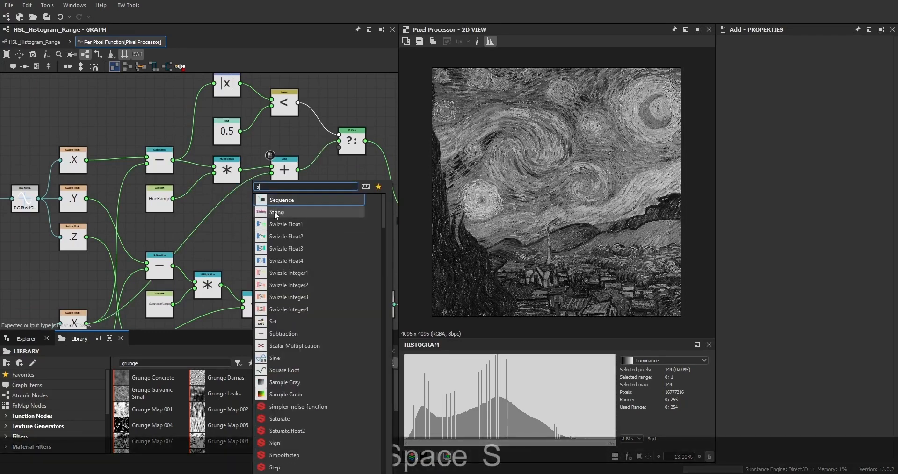
text(ub)
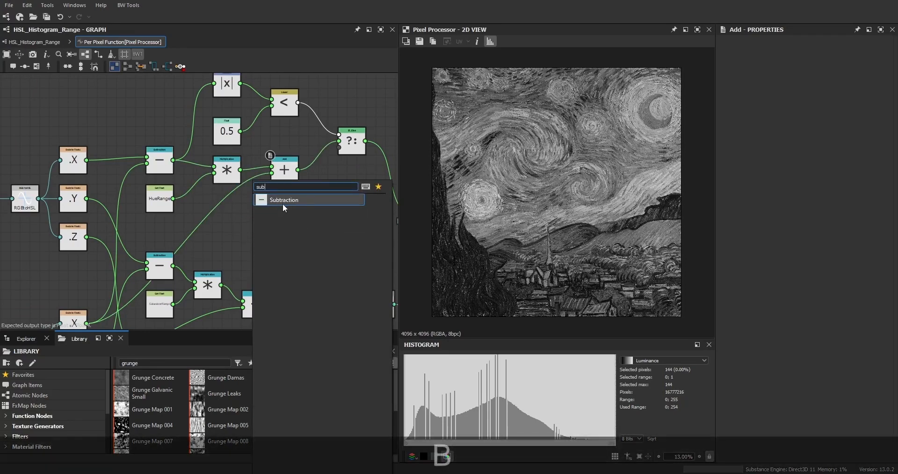
click(282, 203)
scroll(198, 211, up, 3)
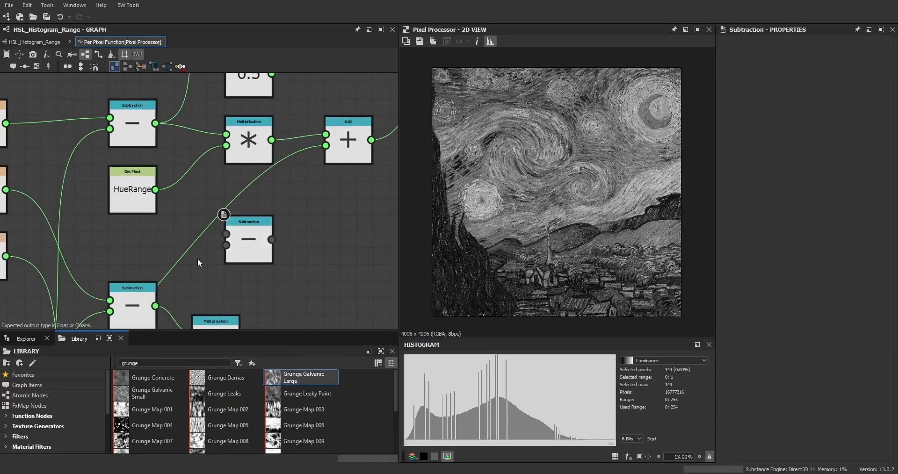
Create a Float node with value 1 and place it beside the new Subtraction node.
key(space)
text(flo)
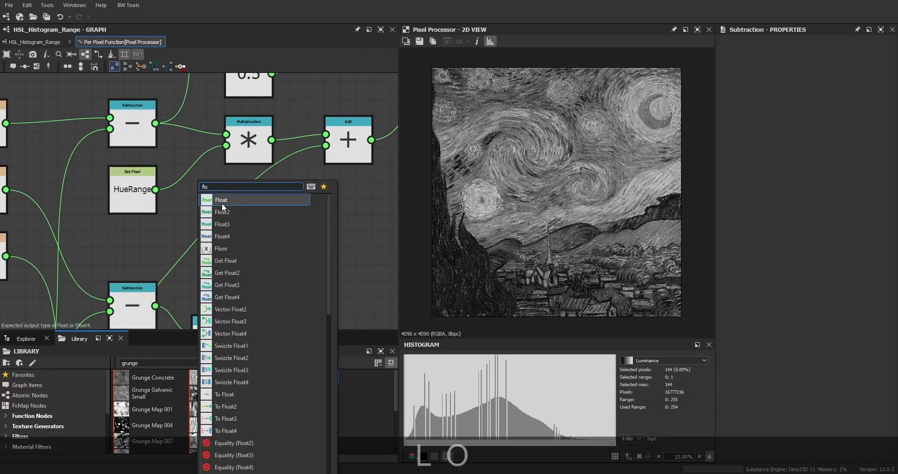
click(222, 201)
text(1)
key(Return)
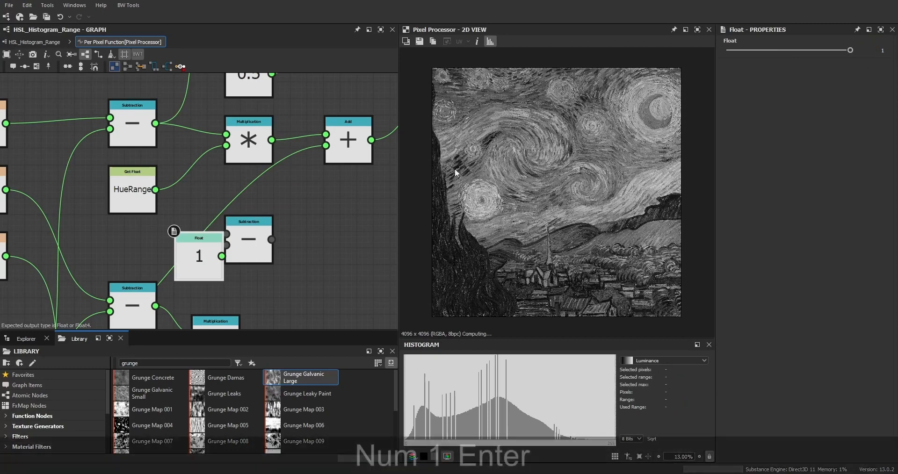
drag(199, 257, 165, 258)
Wire the new Subtraction node to subtract the Float 1 from the hue difference, and dock the Float node to it.
drag(228, 249, 227, 246)
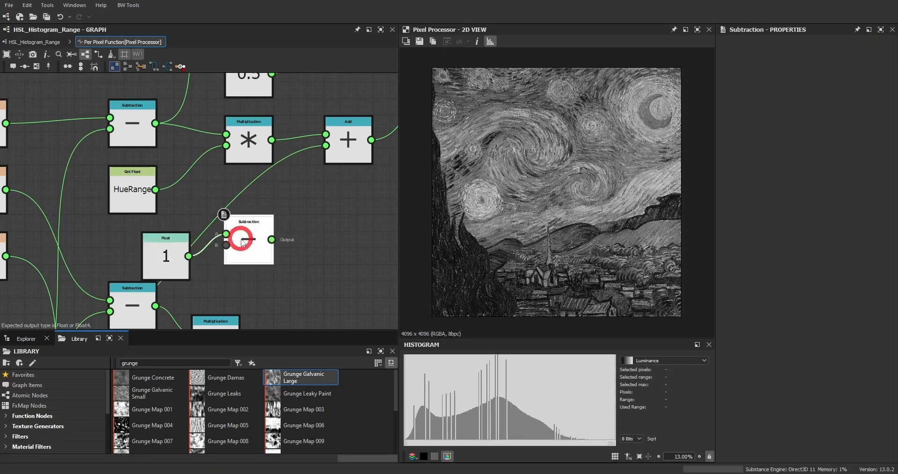
key(shift)
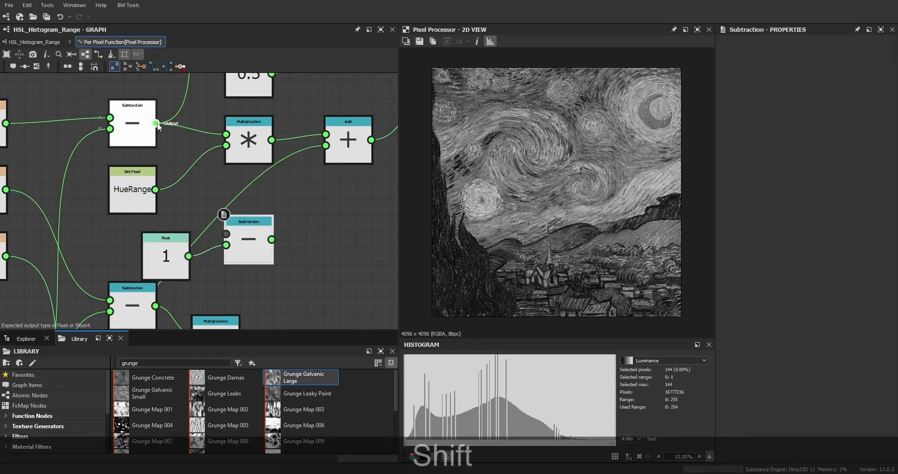
drag(158, 124, 227, 234)
click(160, 258)
key(d)
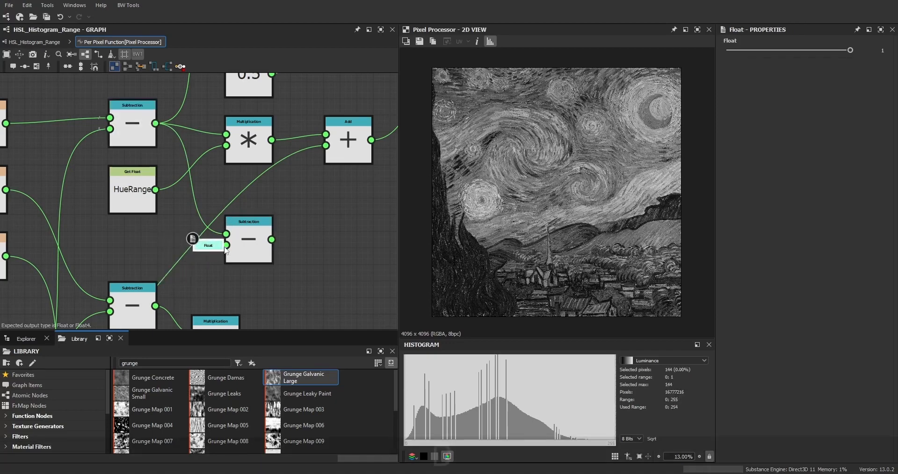
click(228, 253)
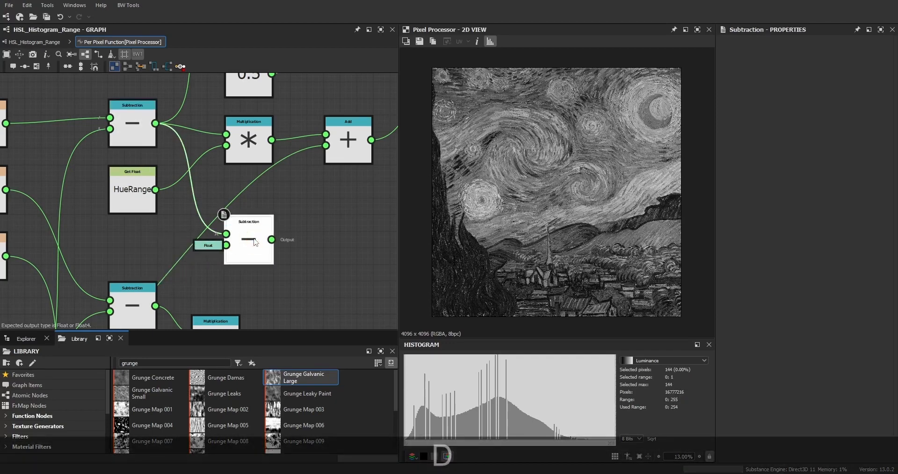
Duplicate the hue Multiplication node, feed the copy HueRange and the new Subtraction output, and arrange these two nodes compactly.
click(251, 134)
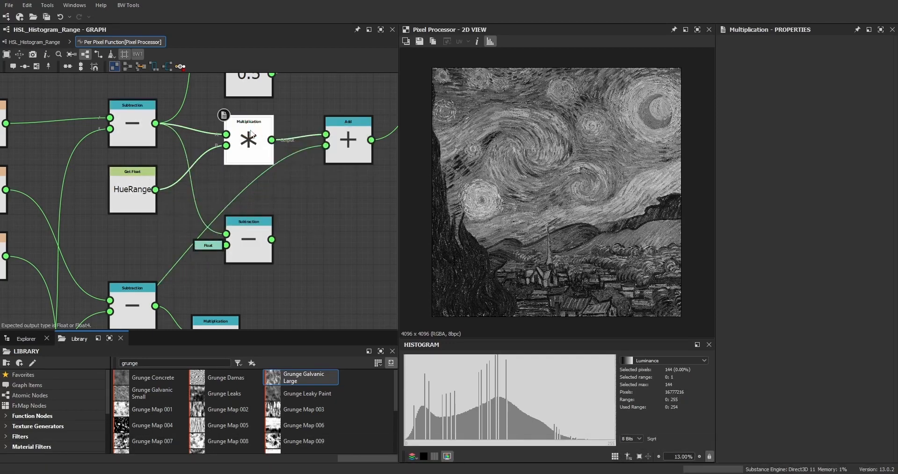
key(ctrl+c)
key(ctrl+v)
drag(221, 201, 320, 210)
click(353, 209)
click(194, 273)
click(244, 238)
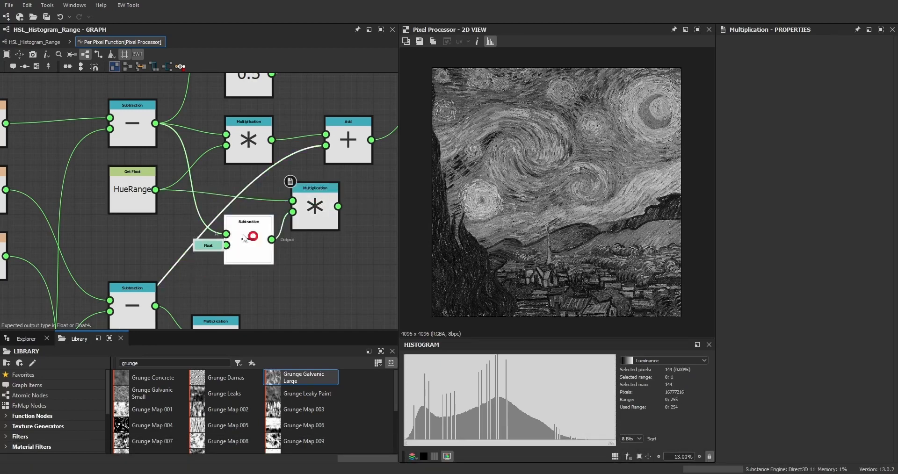
drag(244, 238, 224, 229)
click(328, 216)
drag(329, 216, 295, 216)
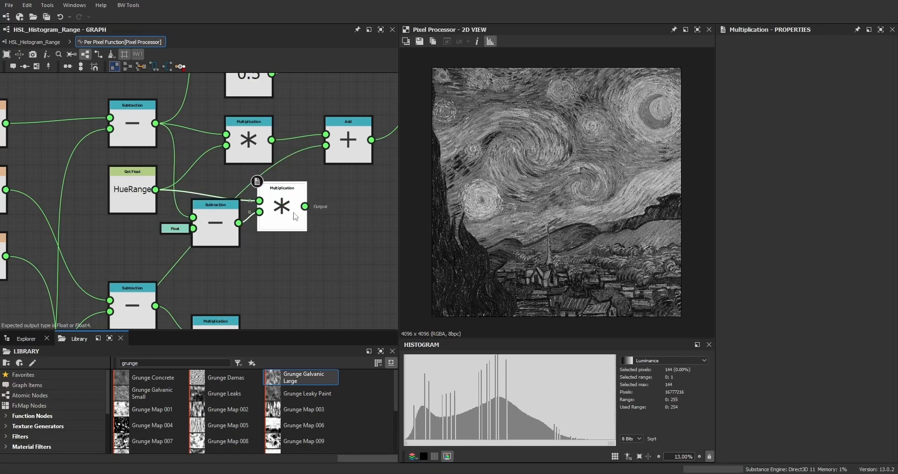
Create another Subtraction node after the duplicated Multiplication node and feed the Multiplication output into its second input.
middle_drag(314, 218, 298, 222)
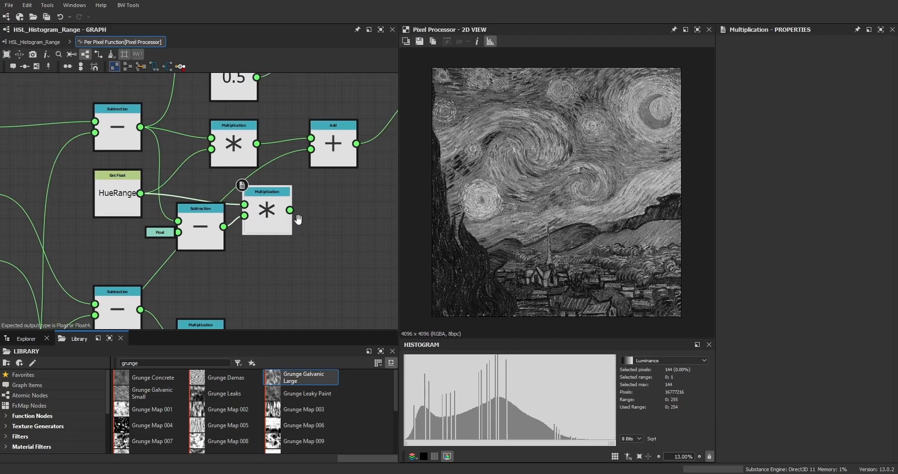
middle_drag(342, 194, 324, 187)
scroll(324, 187, up, 2)
key(space)
text(sub)
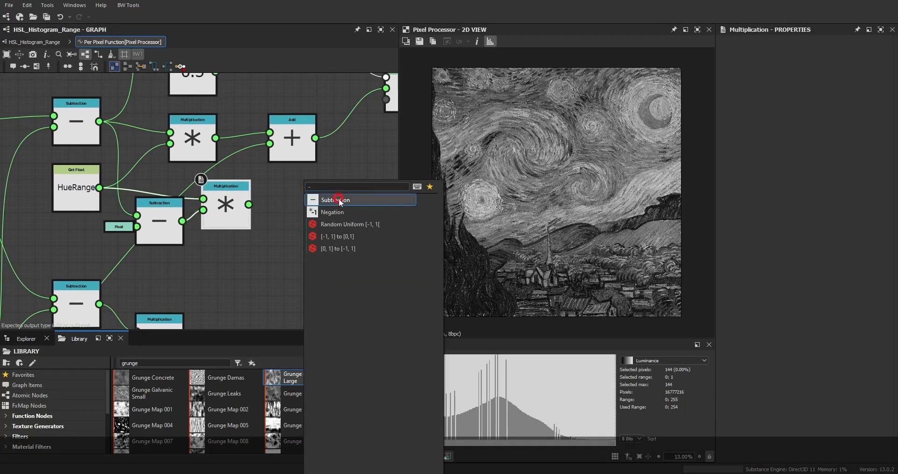
click(339, 199)
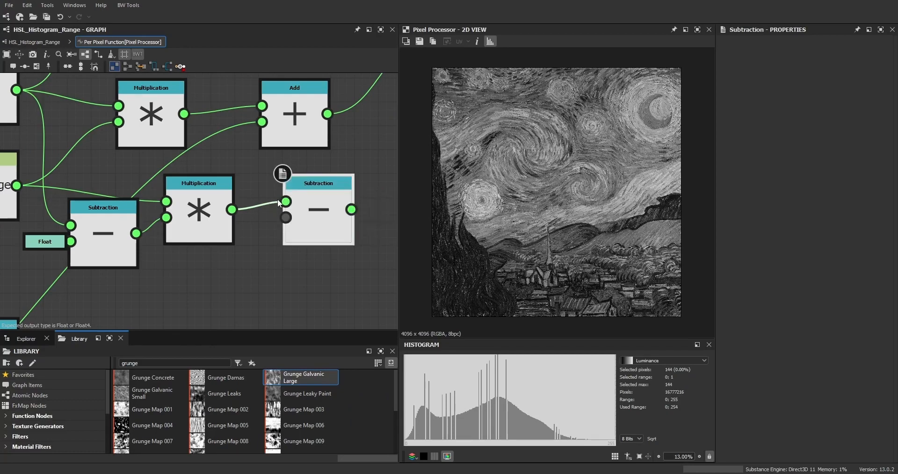
scroll(289, 202, up, 2)
shift+drag(290, 203, 290, 225)
Connect the lower .X swizzle node to the first input of the last Subtraction node.
scroll(277, 224, down, 3)
middle_drag(163, 250, 218, 144)
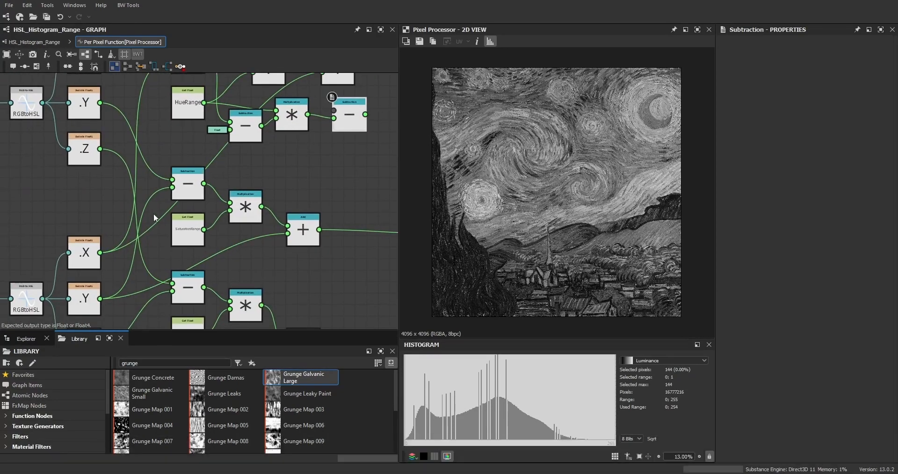
middle_drag(127, 228, 93, 256)
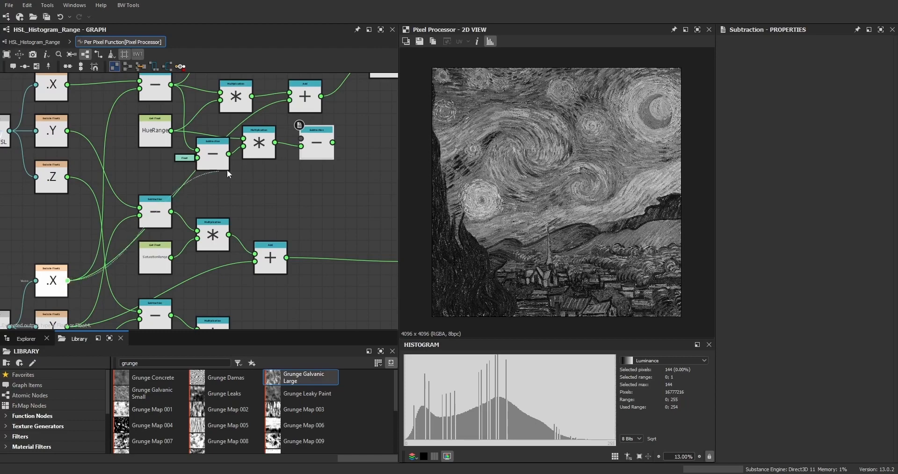
drag(229, 174, 314, 144)
Place the last Subtraction node beneath the Add node and connect its output to the If..Else node's third input.
scroll(316, 143, up, 4)
drag(295, 227, 337, 122)
scroll(274, 226, down, 3)
scroll(217, 255, up, 3)
scroll(344, 206, down, 5)
middle_drag(327, 193, 198, 181)
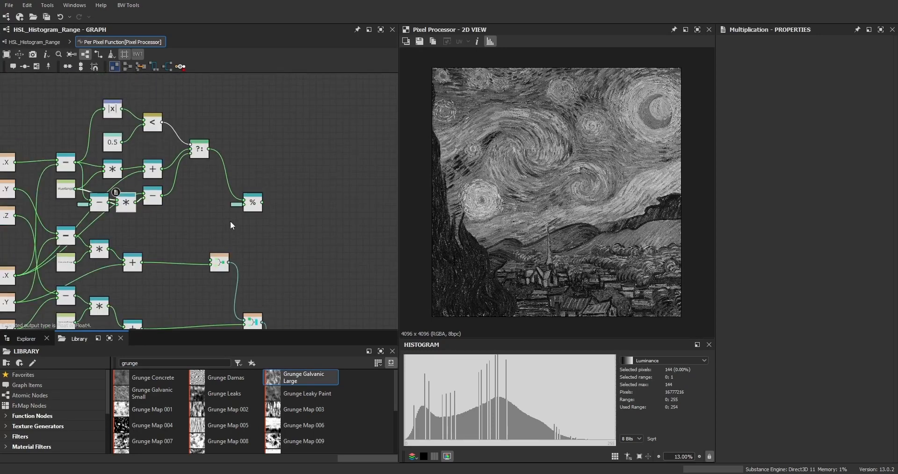
Connect the Modulo output to the first input of the first vector node and move the Modulo node closer to it.
middle_drag(230, 221, 215, 160)
scroll(216, 164, up, 1)
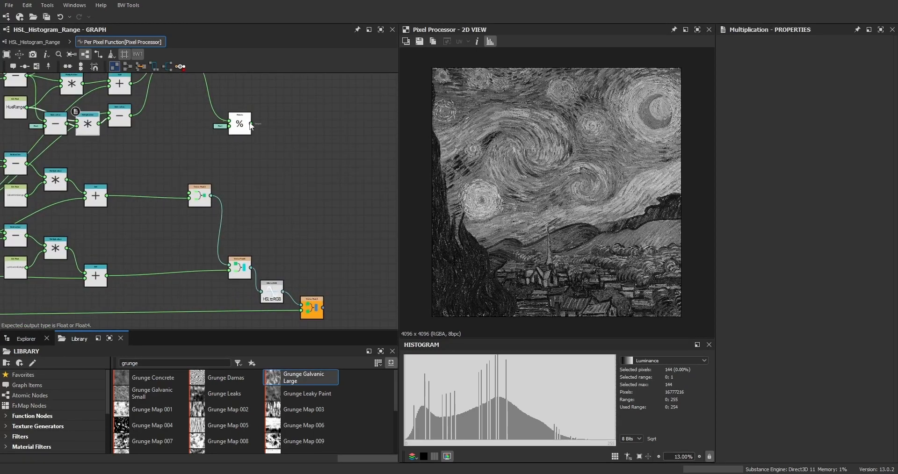
drag(196, 191, 196, 193)
drag(240, 128, 176, 159)
middle_drag(173, 138, 232, 217)
Return to the HSL_Histogram_Range graph, show its input parameters, and test the Hue_Range preview slider.
click(35, 42)
scroll(180, 204, down, 2)
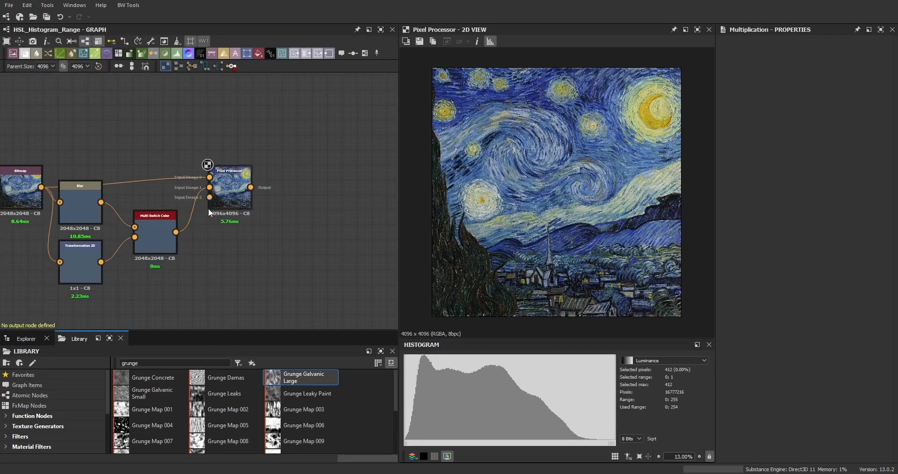
double_click(229, 226)
middle_drag(314, 245, 309, 208)
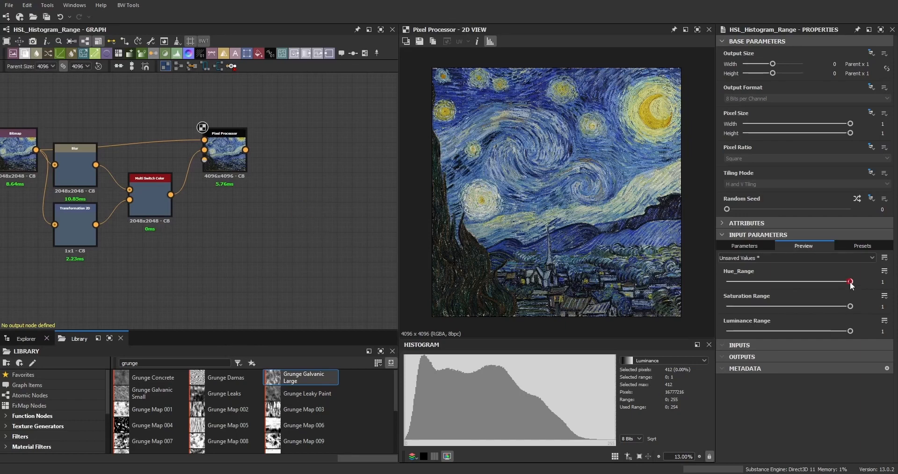
mouse_move(851, 282)
mouse_down()
mouse_move(724, 282)
mouse_move(850, 282)
mouse_up()
Set the Multi Switch Color node's Input Number to 3.
scroll(242, 198, down, 4)
middle_drag(194, 227, 313, 217)
scroll(294, 227, up, 3)
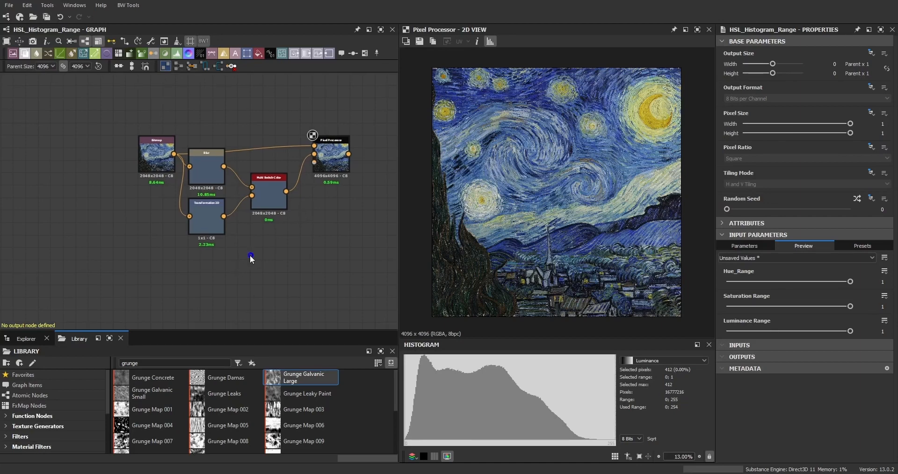
scroll(264, 201, up, 4)
scroll(262, 161, down, 2)
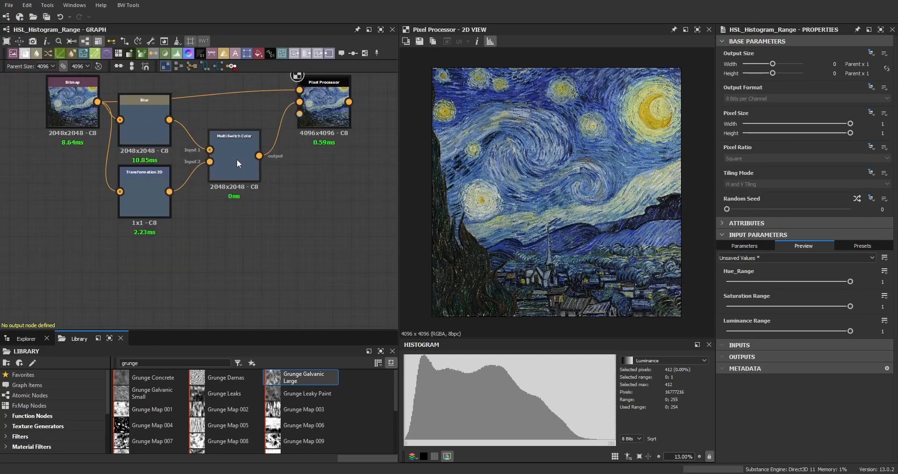
click(234, 159)
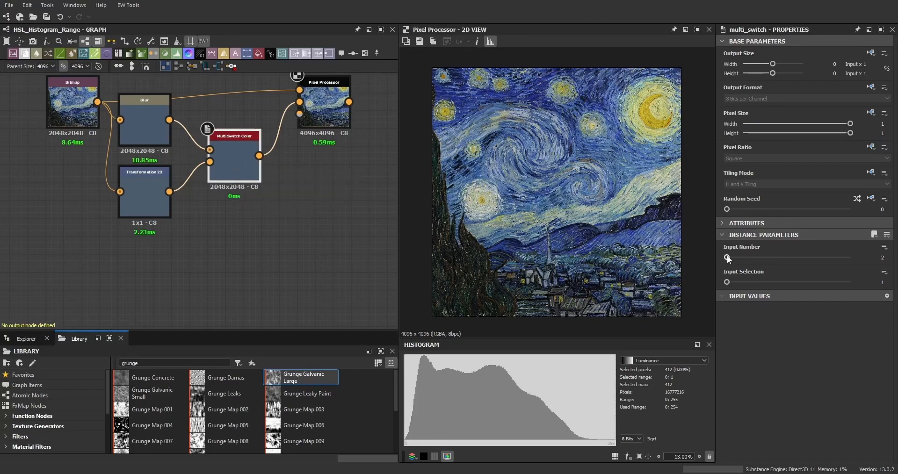
drag(727, 257, 734, 258)
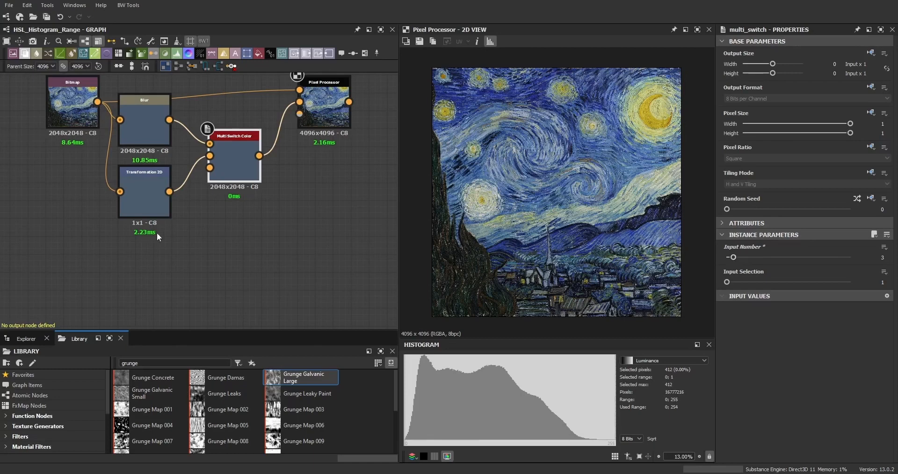
Add a Uniform Color node and place it beneath the Transformation 2D node.
middle_drag(159, 237, 199, 206)
key(space)
text(u)
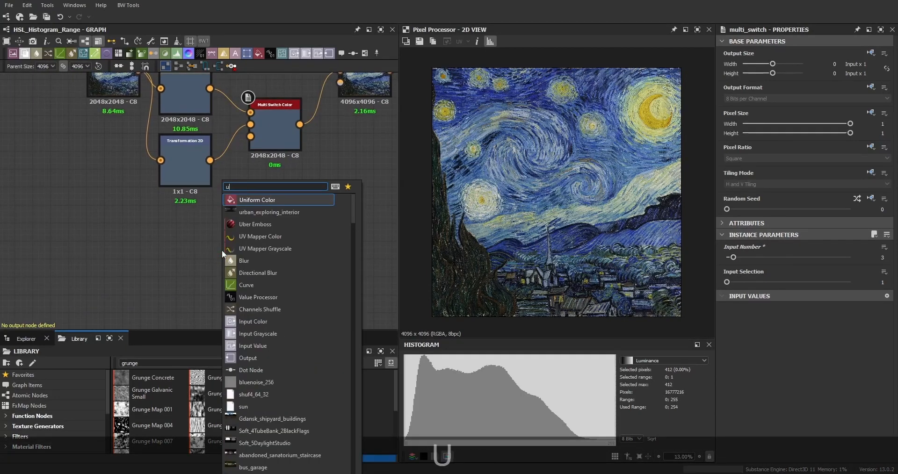
text(n)
click(266, 200)
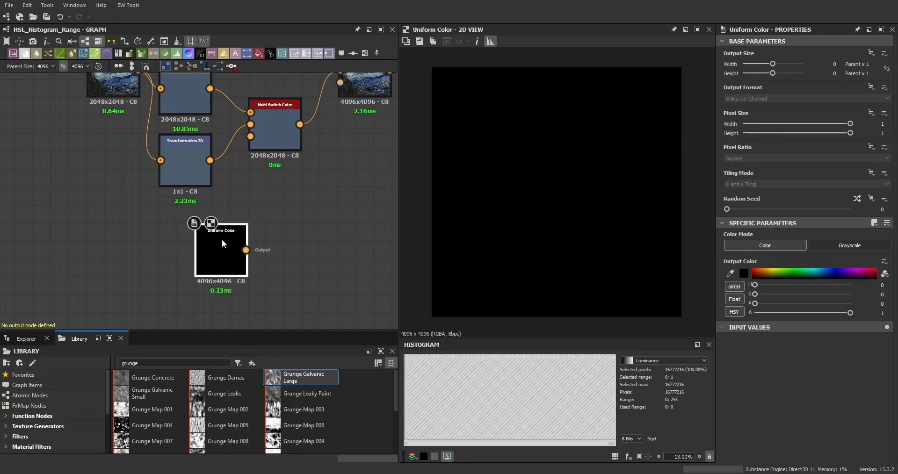
drag(223, 244, 187, 225)
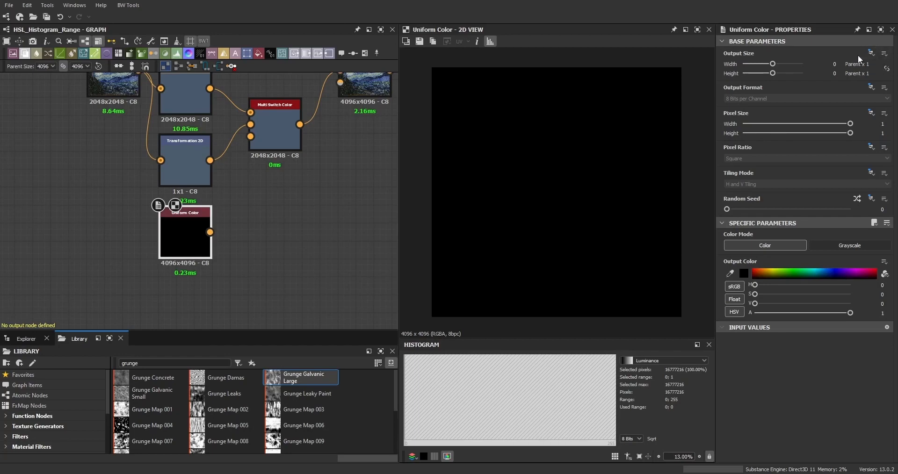
Set the Uniform Color node's output size to Absolute with width and height 4, and connect it to the Multi Switch Color node's third input.
click(871, 54)
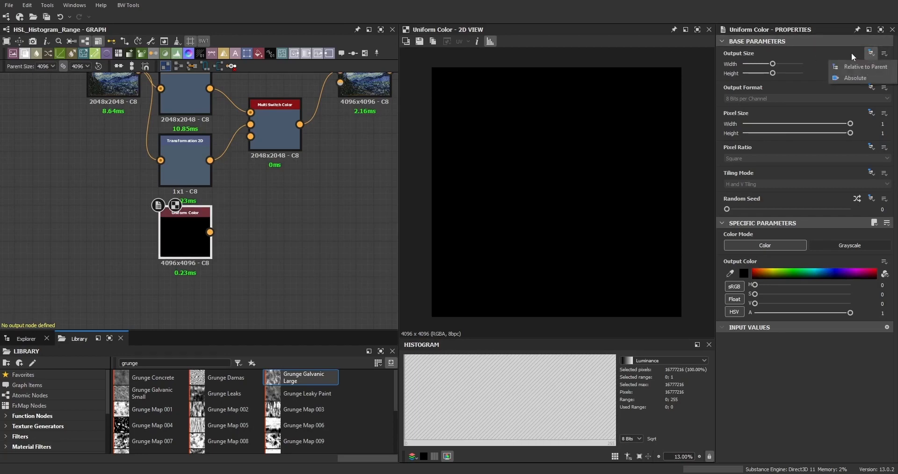
click(863, 77)
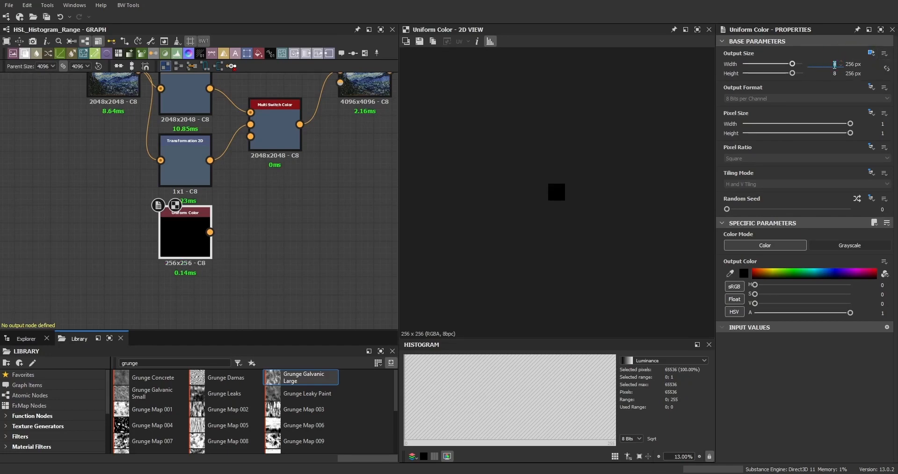
text(4)
click(833, 73)
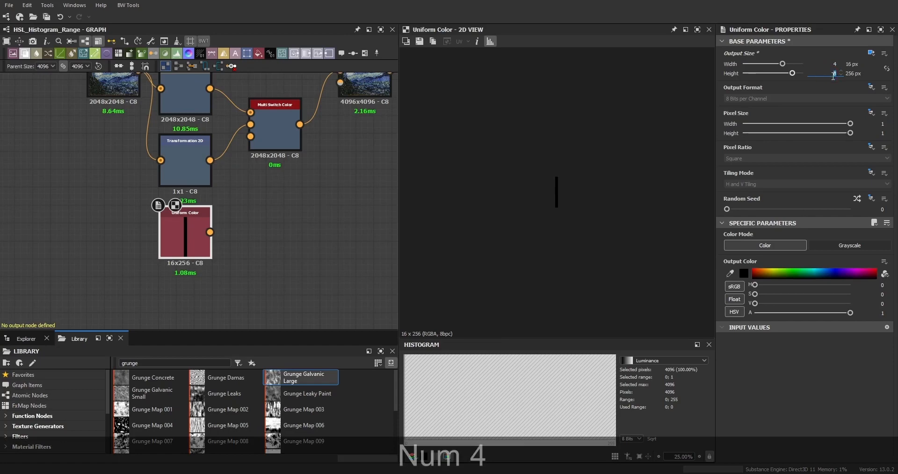
text(4)
scroll(250, 220, down, 1)
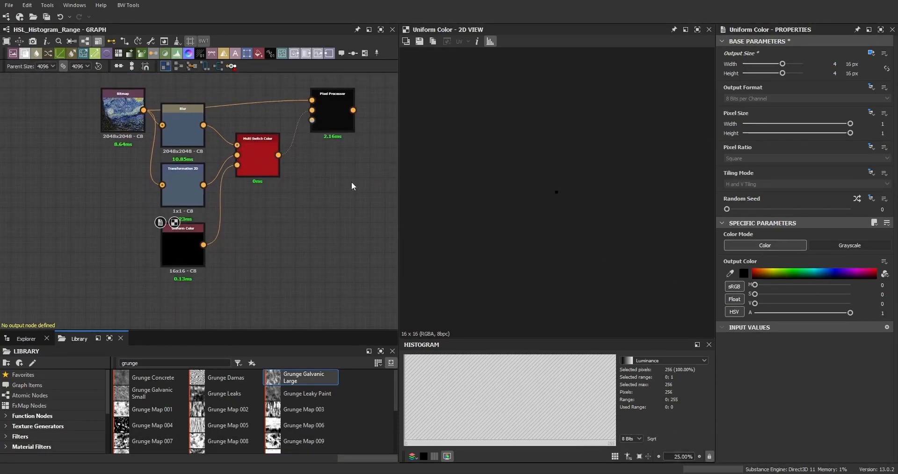
Preview the Pixel Processor in the 2D view and set the Uniform Color node's output color to yellow.
double_click(333, 115)
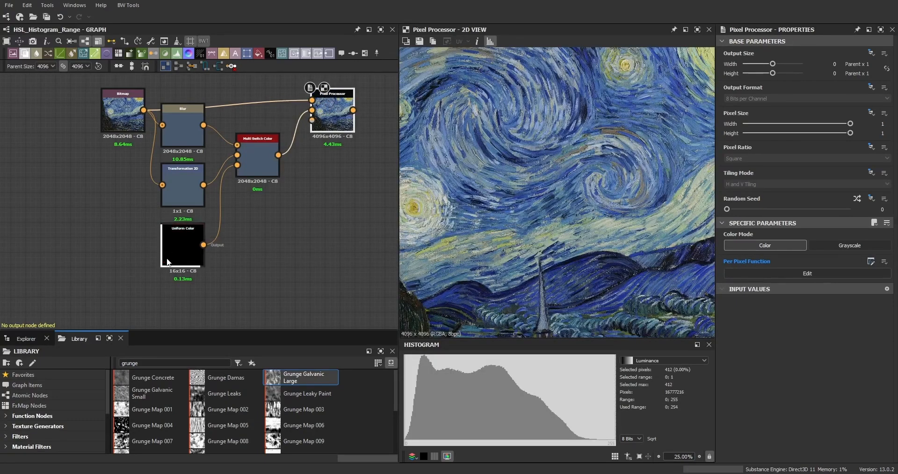
click(167, 263)
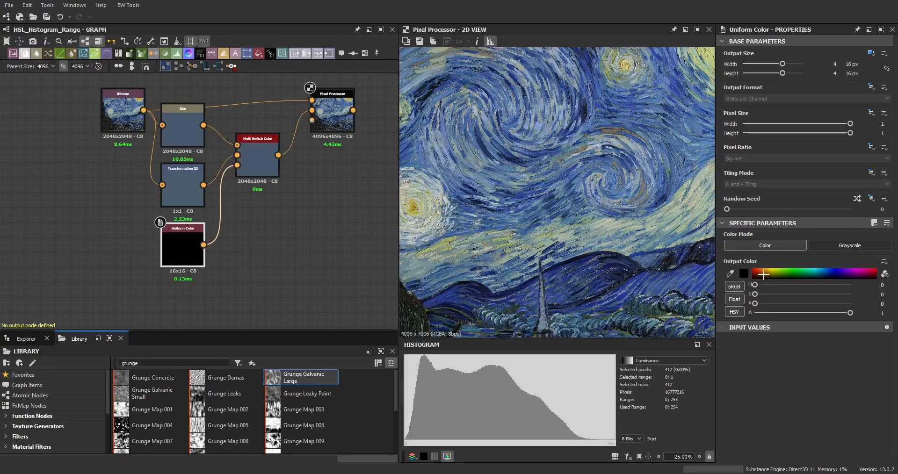
click(764, 275)
scroll(542, 176, down, 3)
middle_drag(249, 244, 166, 284)
Set the Multi Switch Color node's Input Selection to 3.
click(176, 199)
drag(727, 282, 743, 283)
click(296, 214)
Test the Hue_Range and Saturation Range preview sliders with the yellow reference color and return both to 1.
click(250, 152)
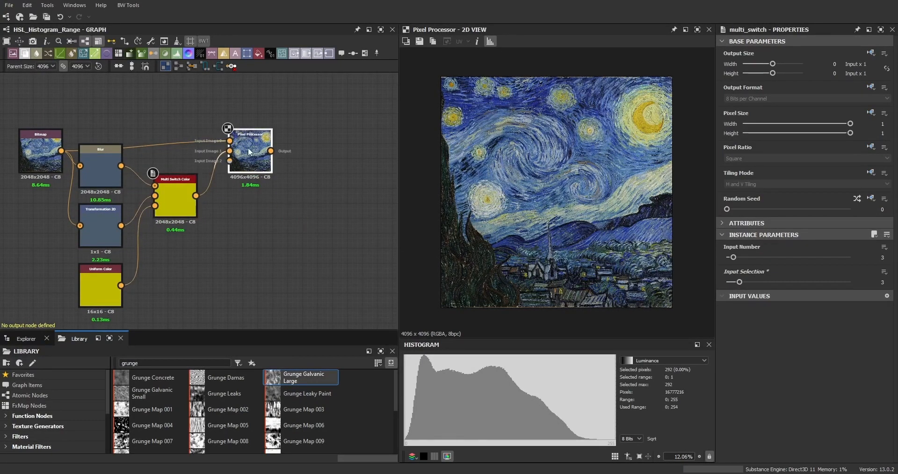
click(323, 253)
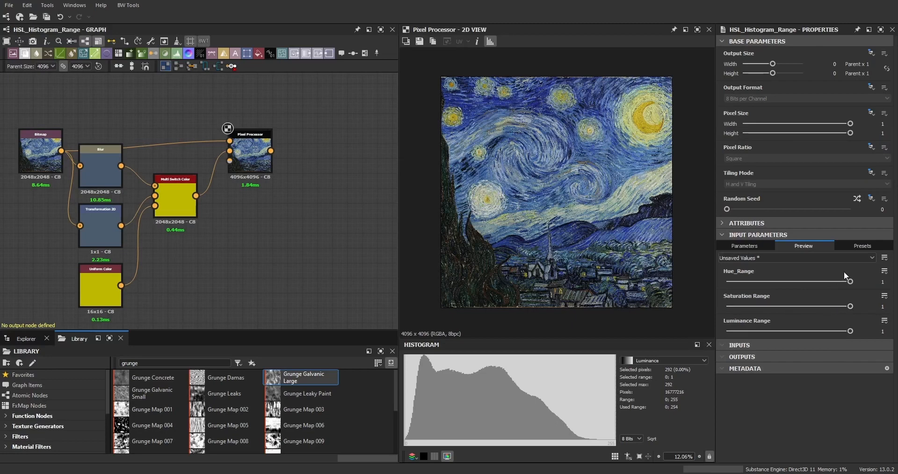
drag(851, 282, 791, 282)
drag(733, 283, 850, 281)
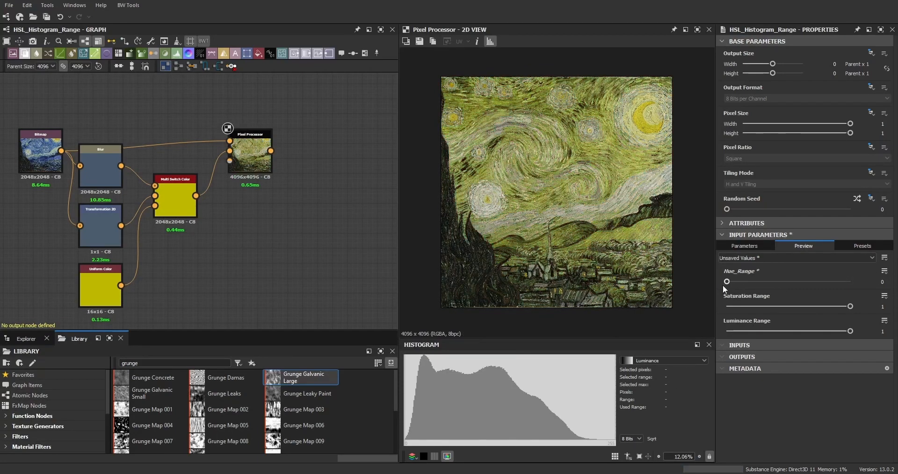
drag(739, 282, 860, 277)
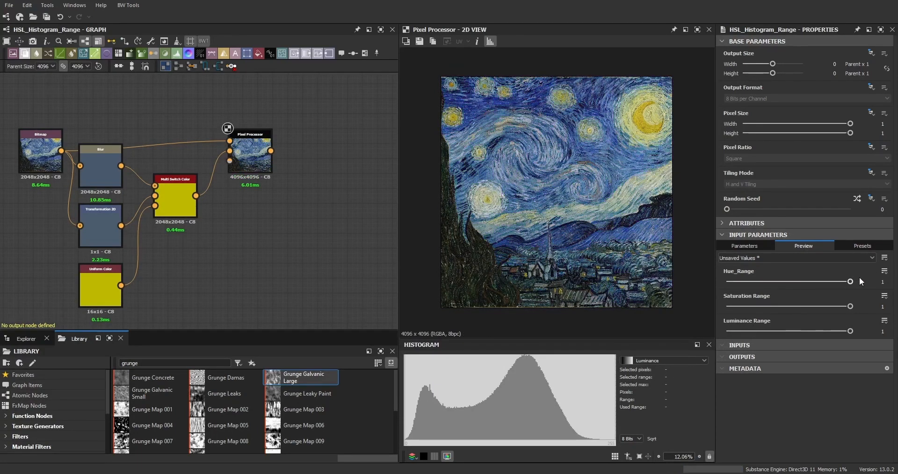
drag(851, 307, 874, 318)
Set the Multi Switch Color node's Input Number to 4.
scroll(122, 232, down, 3)
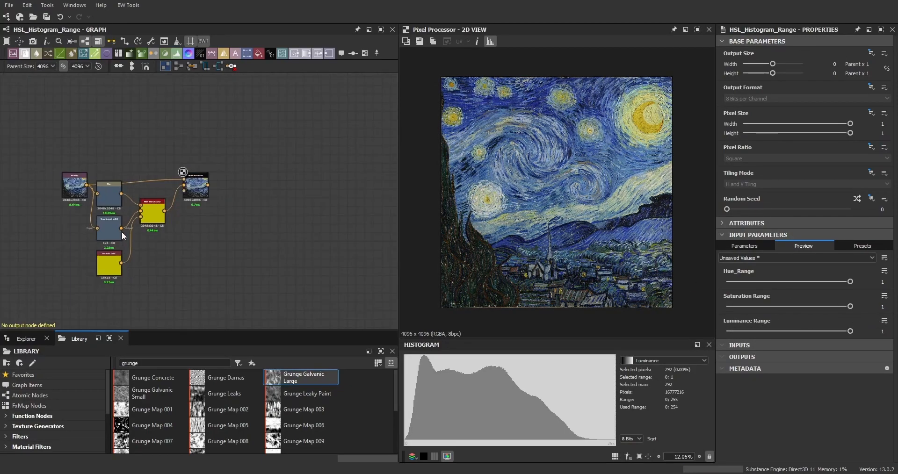
middle_drag(122, 232, 175, 250)
scroll(182, 220, up, 3)
click(223, 153)
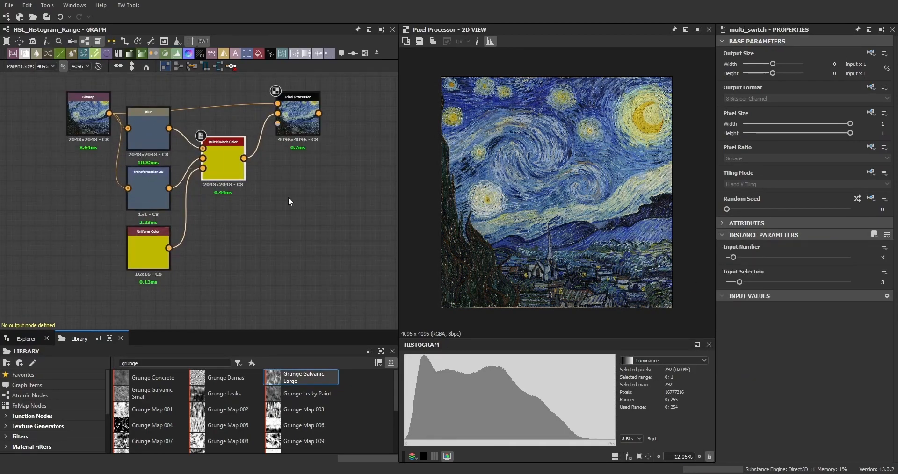
drag(733, 257, 740, 257)
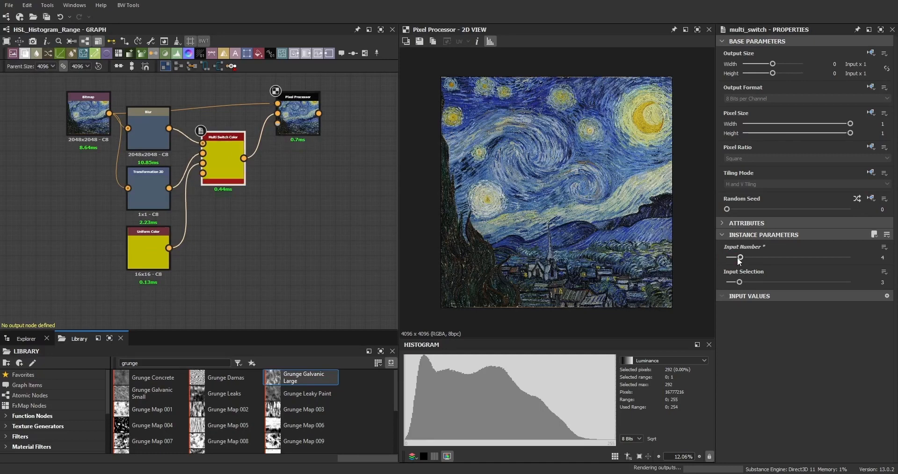
Add the Mona Lisa image as a Bitmap node beneath Uniform Color and connect it to the Multi Switch Color node's fourth input.
middle_drag(195, 271, 225, 250)
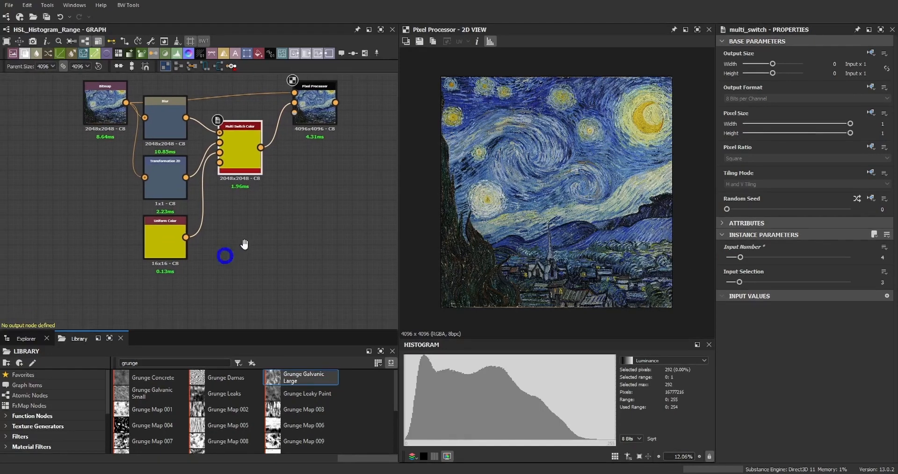
drag(204, 288, 179, 293)
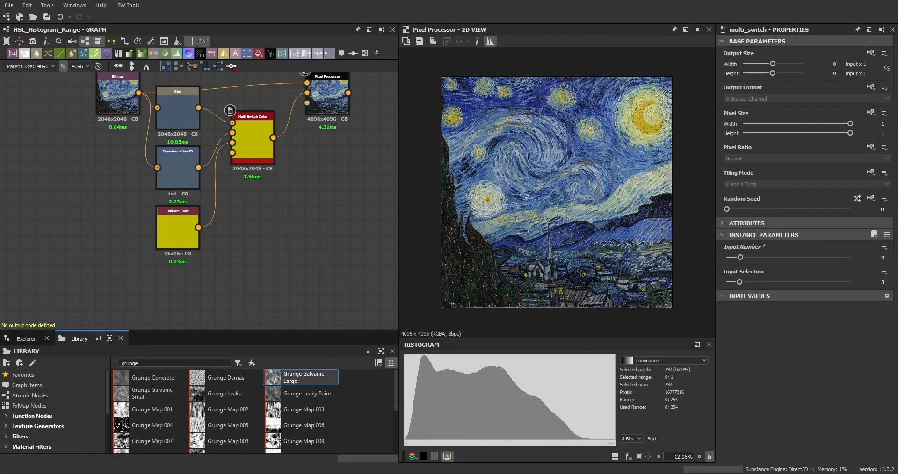
drag(515, 290, 157, 305)
click(193, 313)
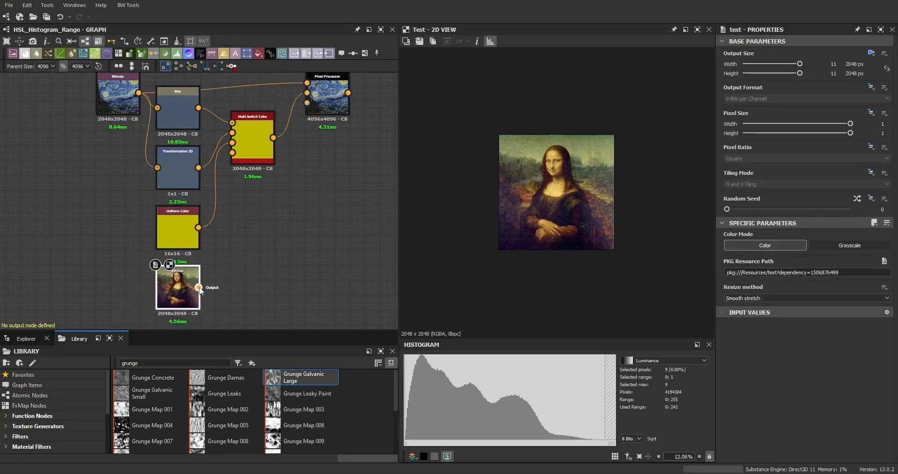
drag(199, 288, 232, 153)
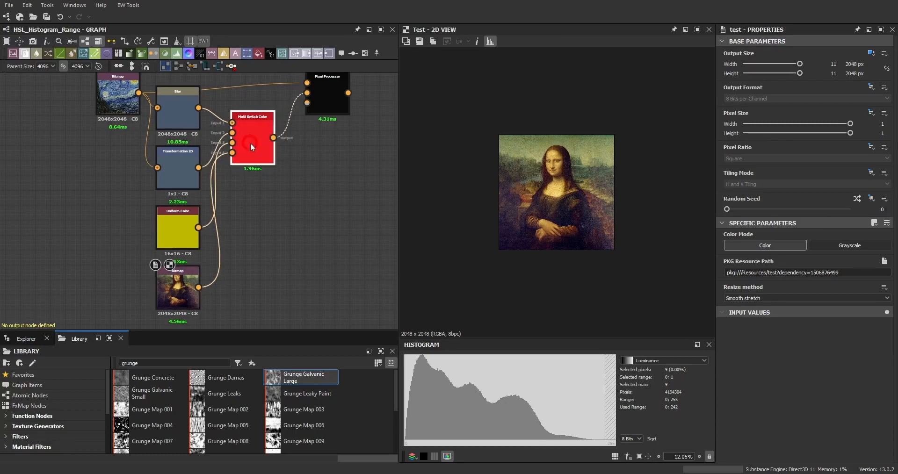
Switch the Multi Switch Color node to its fourth input and preview the Pixel Processor in the 2D view.
click(251, 143)
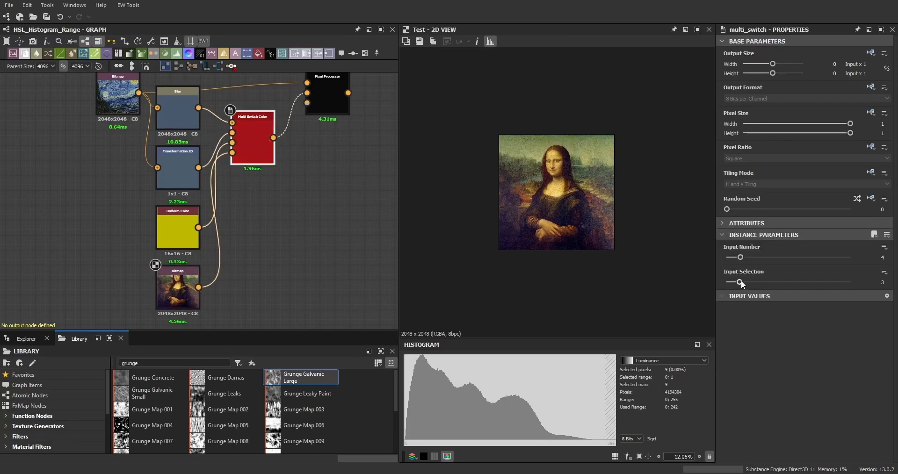
click(310, 214)
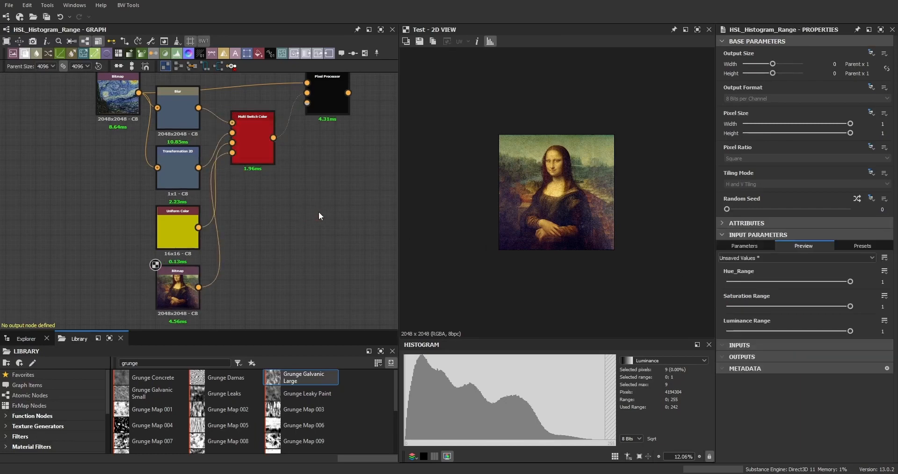
middle_drag(319, 211, 263, 226)
click(270, 114)
double_click(270, 113)
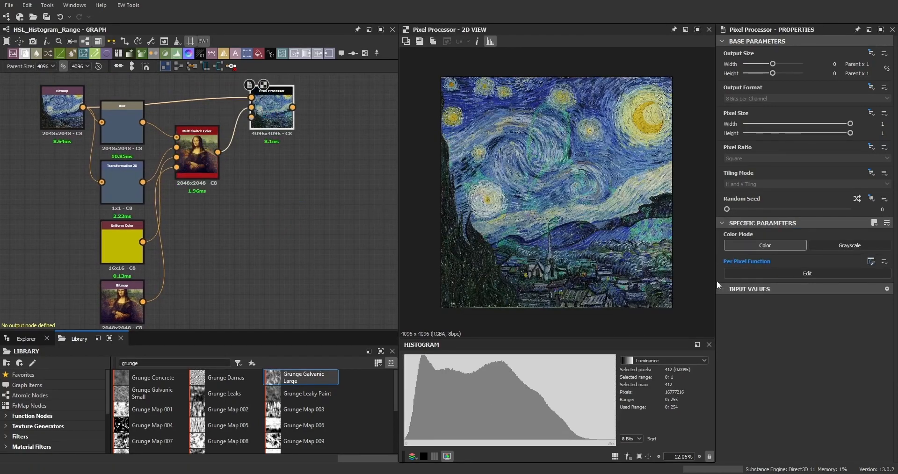
Test the graph's Hue_Range and Saturation Range preview sliders, returning both to 1, and set Luminance Range to 0.
click(360, 198)
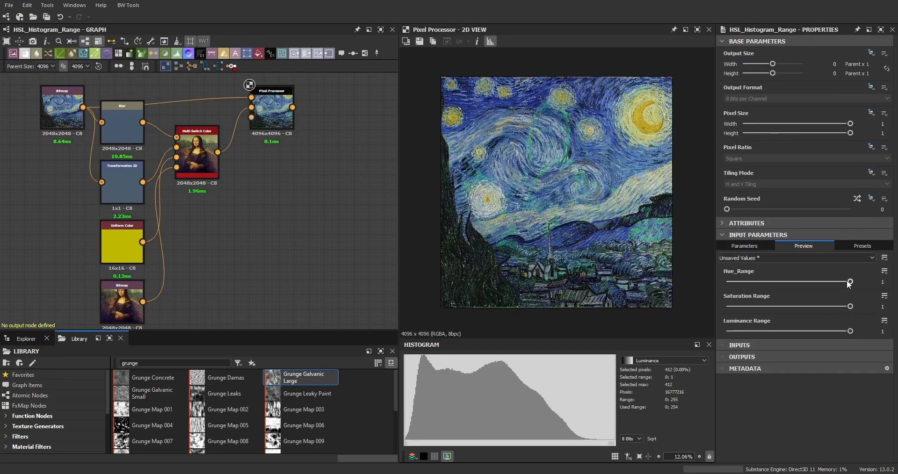
drag(850, 283, 883, 282)
drag(832, 309, 894, 310)
drag(836, 331, 692, 332)
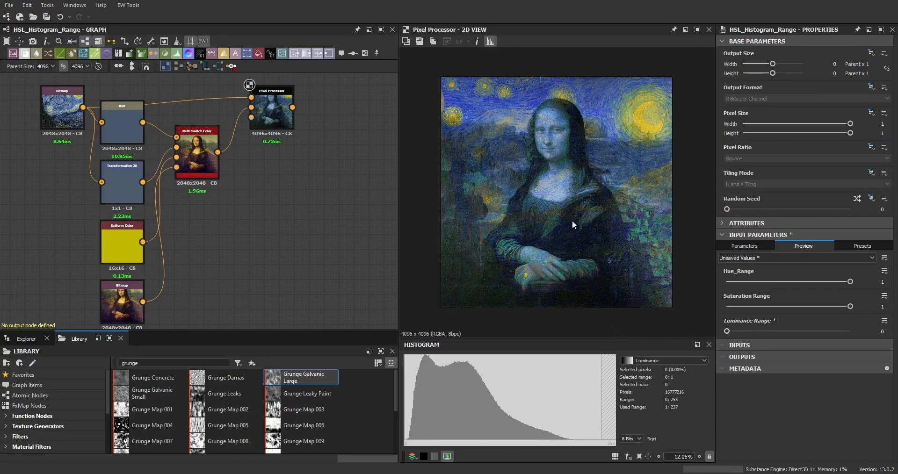
Move the Starry Night Bitmap node farther from the Blur node and add an Input Color node beneath it.
middle_drag(219, 226, 297, 243)
scroll(281, 231, down, 3)
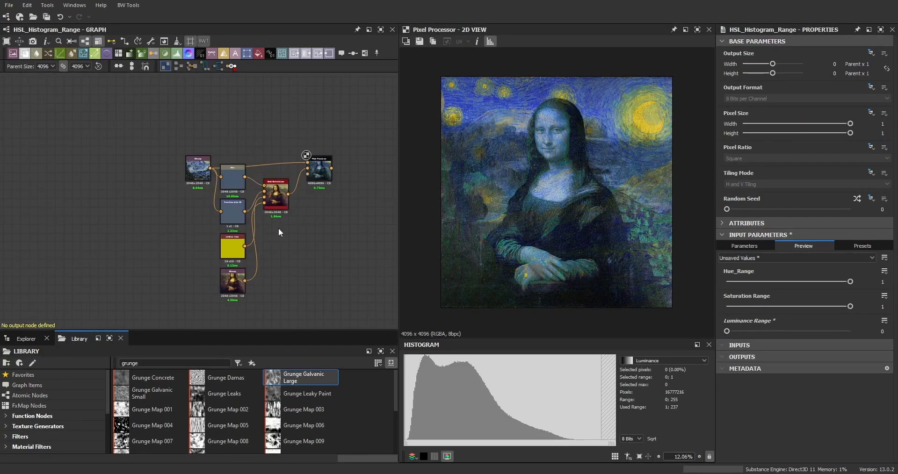
scroll(234, 220, up, 1)
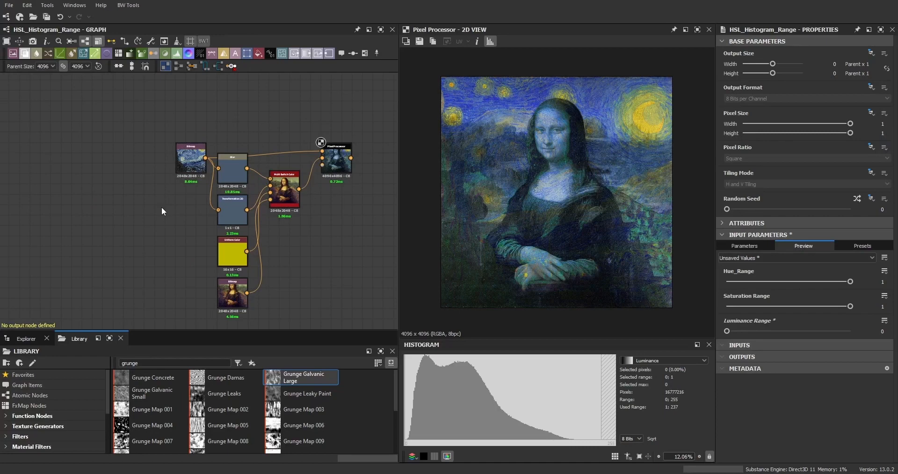
drag(200, 168, 164, 167)
scroll(173, 163, up, 3)
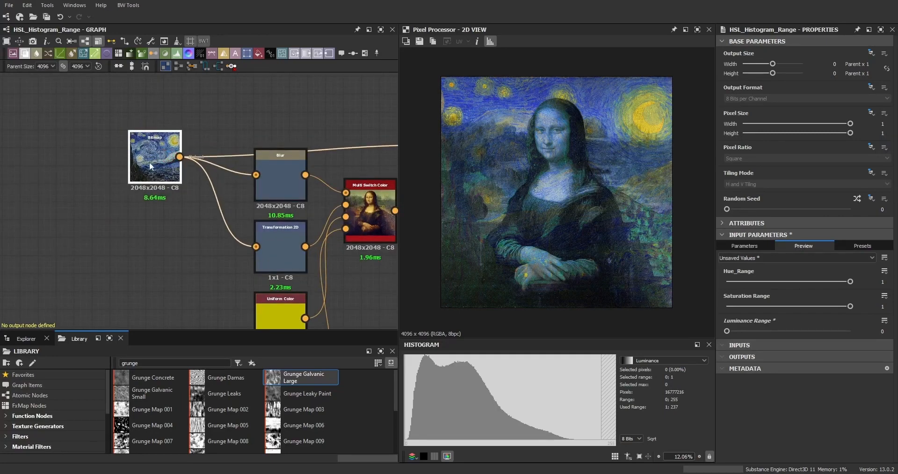
scroll(190, 235, down, 2)
key(space)
text(input)
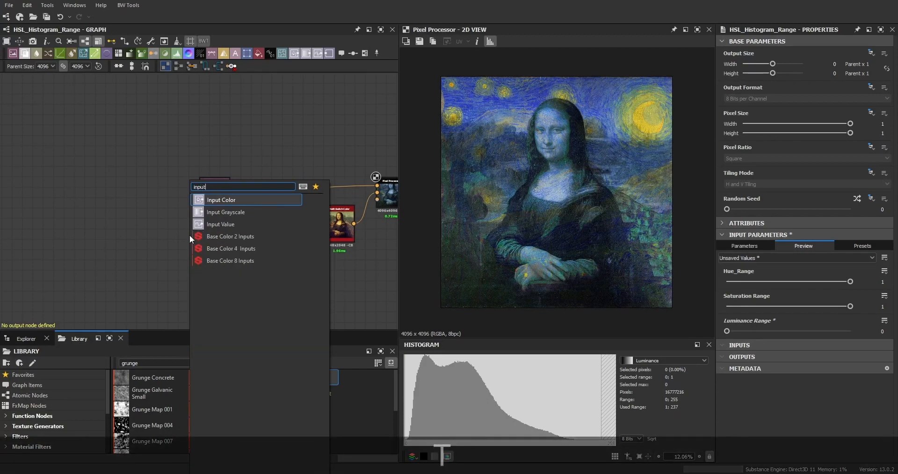
click(217, 200)
middle_drag(202, 283, 202, 255)
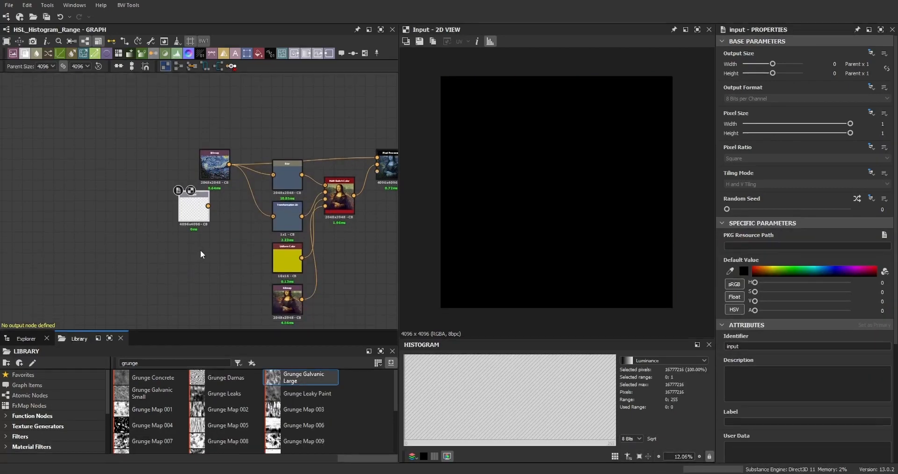
Replace the Starry Night Bitmap with the Input node by transferring all its output connections, deleting the Bitmap and moving the Input into its place.
scroll(202, 254, up, 4)
shift+drag(232, 151, 196, 222)
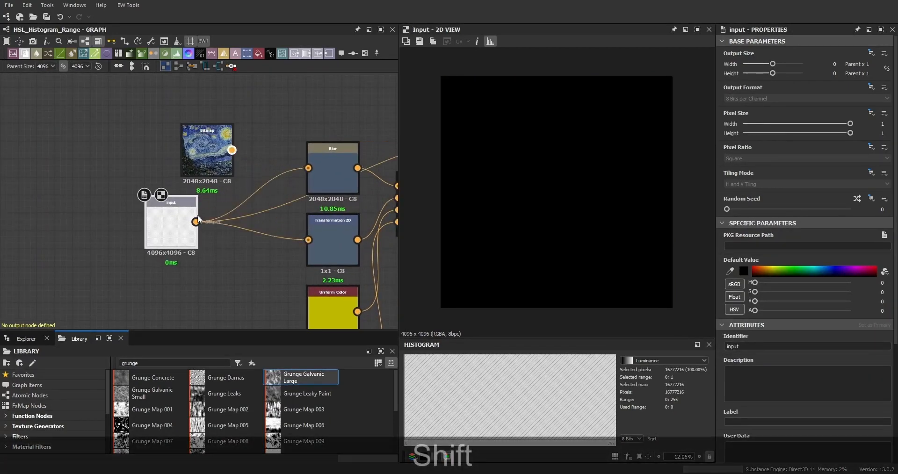
drag(206, 155, 89, 154)
key(Delete)
drag(164, 225, 167, 127)
scroll(169, 134, down, 3)
scroll(171, 142, up, 2)
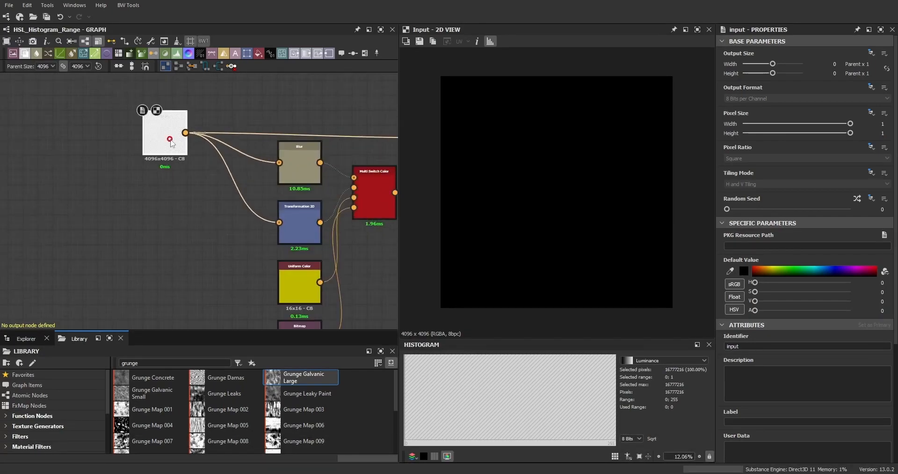
Duplicate the Input node and place the copy beside the Mona Lisa Bitmap node.
scroll(170, 147, down, 3)
key(ctrl+c)
key(ctrl+v)
scroll(199, 260, up, 3)
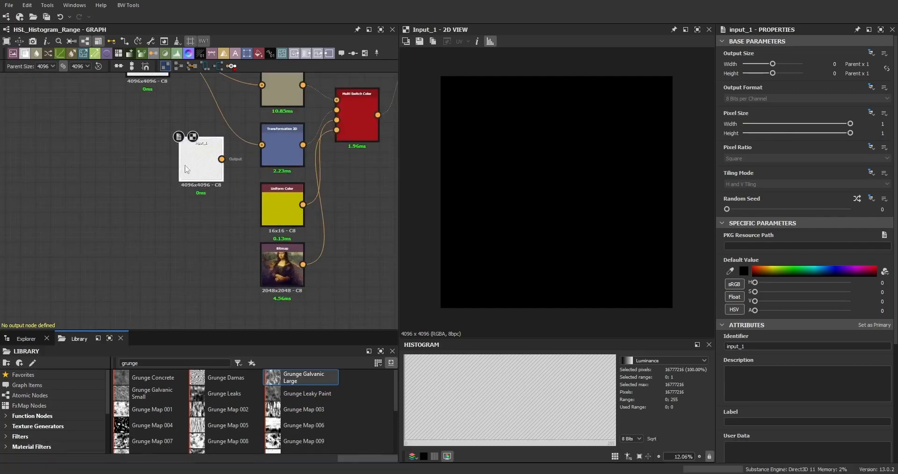
drag(206, 147, 213, 253)
Give the original Input node the identifier inputcolor and the label Input Color.
scroll(197, 229, down, 3)
scroll(164, 139, up, 3)
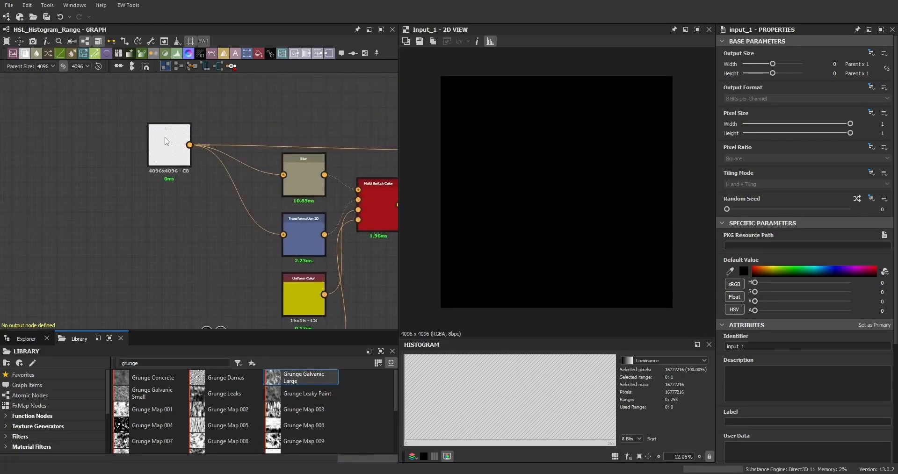
click(165, 141)
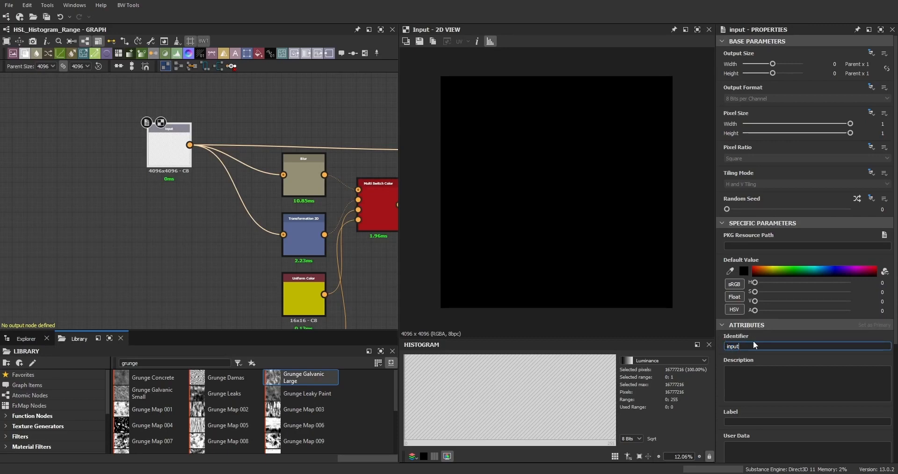
text(color)
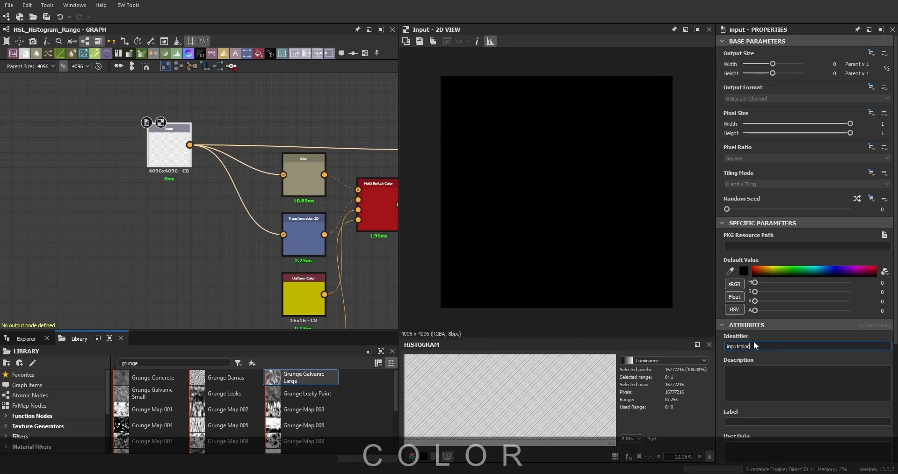
click(749, 422)
text(I)
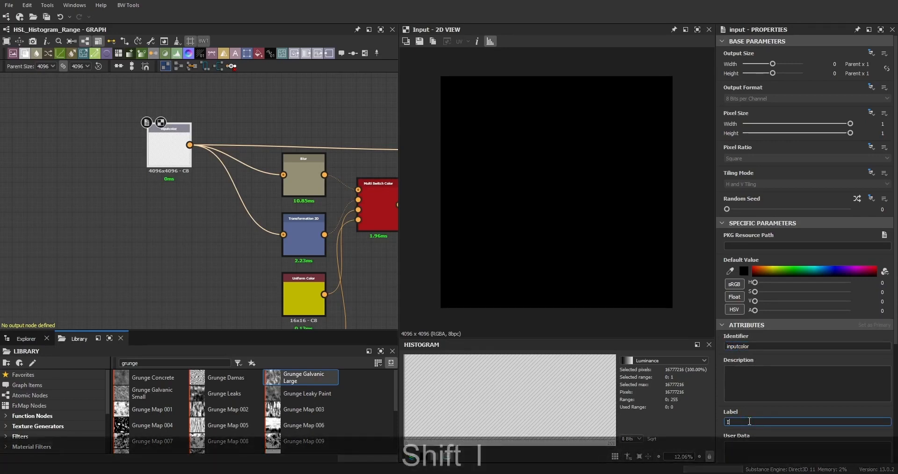
text(nput)
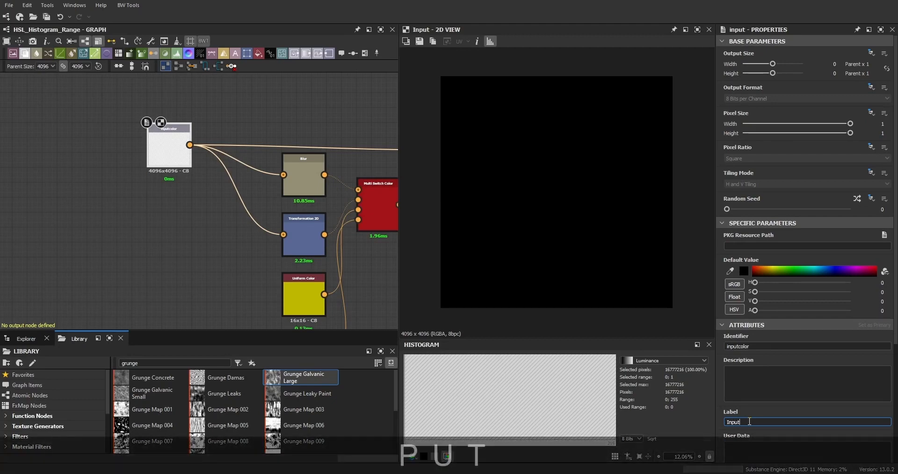
text( Color)
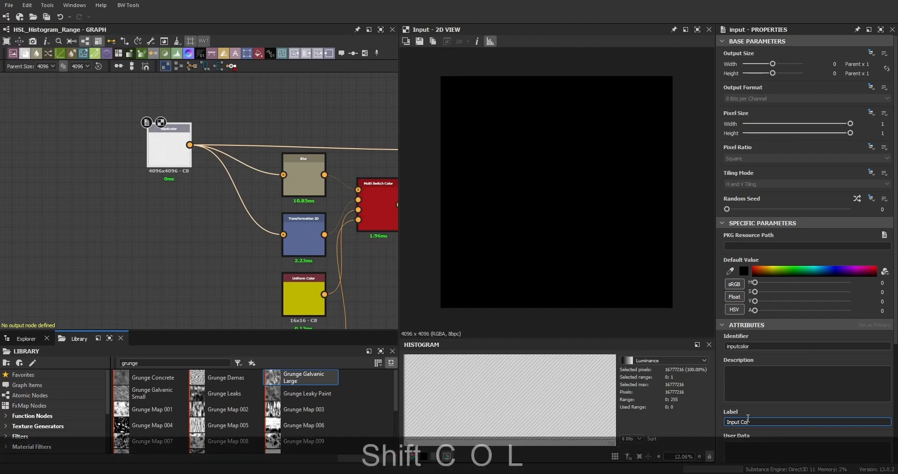
click(141, 288)
Give the duplicated Input node beside the Mona Lisa Bitmap the identifier inputreference and the label Input Reference.
scroll(165, 273, down, 2)
middle_drag(205, 278, 188, 197)
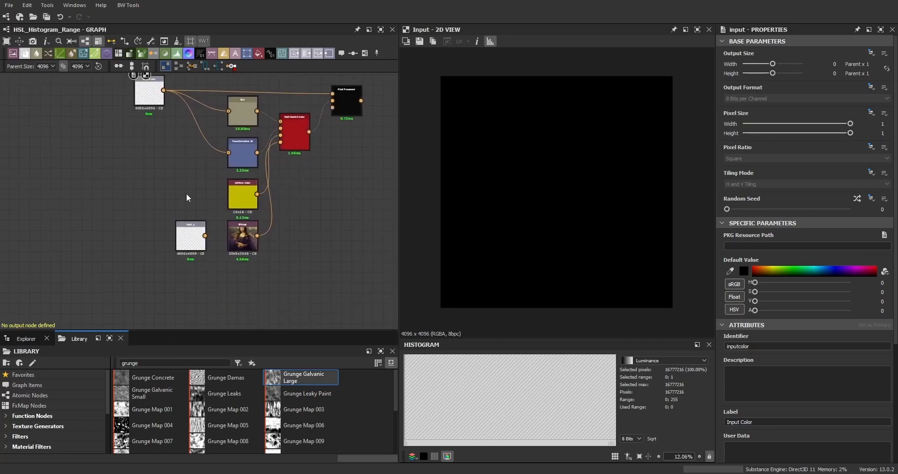
scroll(192, 221, up, 2)
double_click(196, 243)
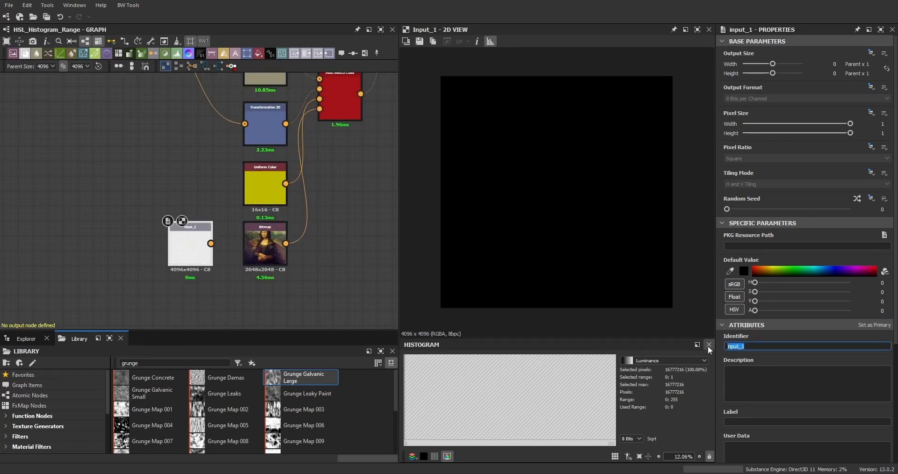
text(input)
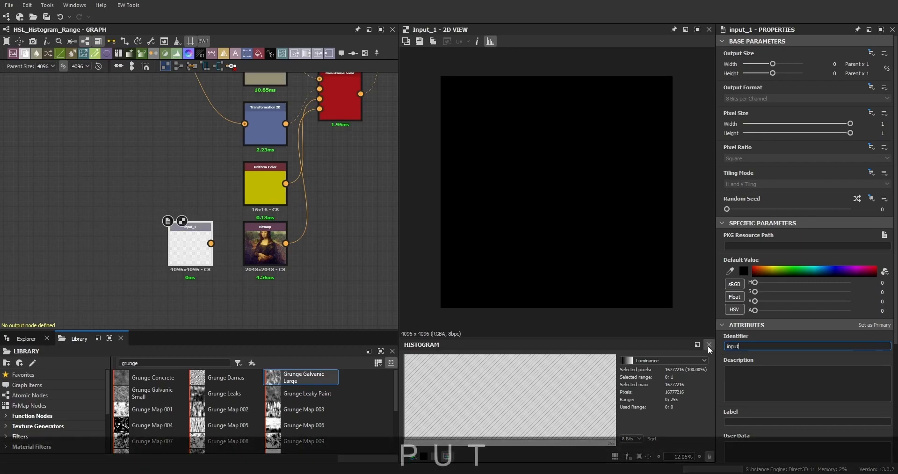
text(reference)
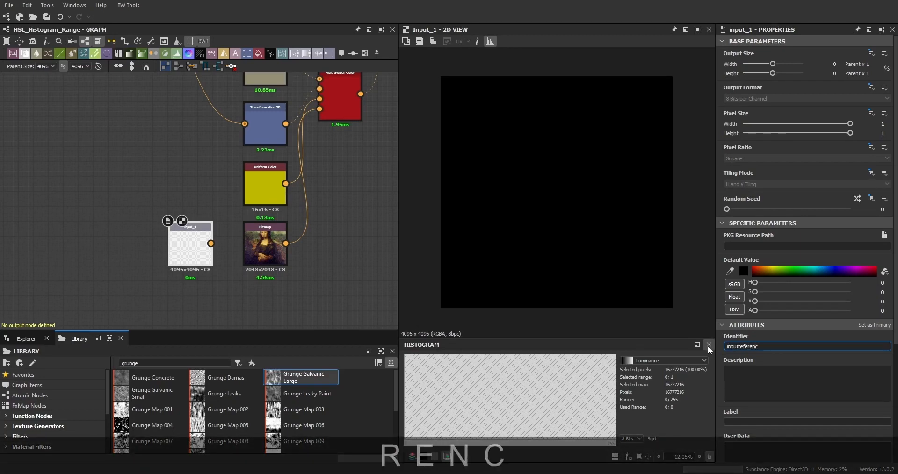
click(742, 419)
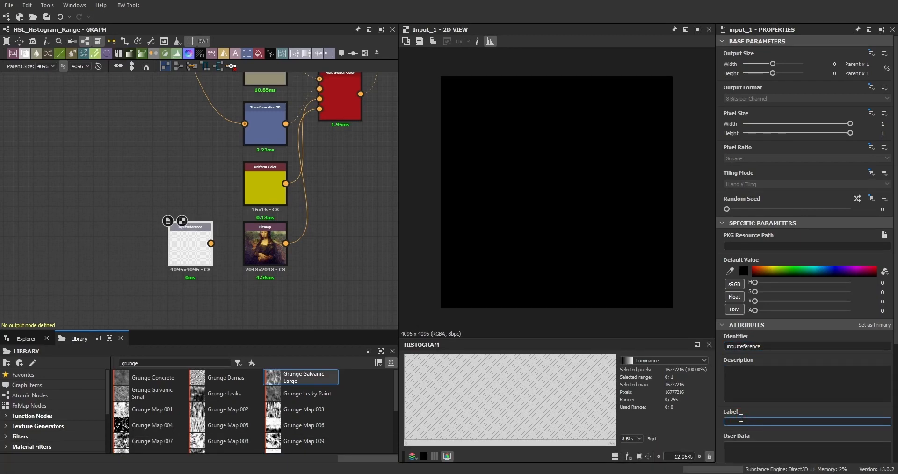
text(inpu)
key(Insert)
key(Insert)
key(BackSpace)
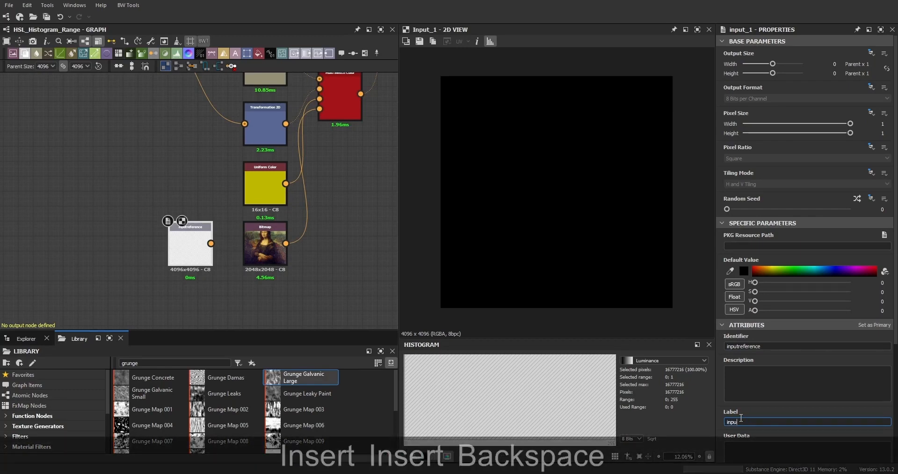
text(In)
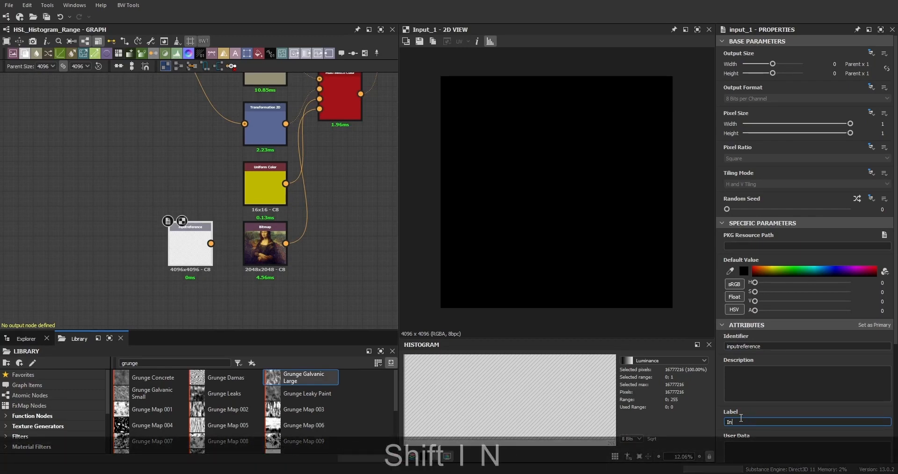
text(put Re)
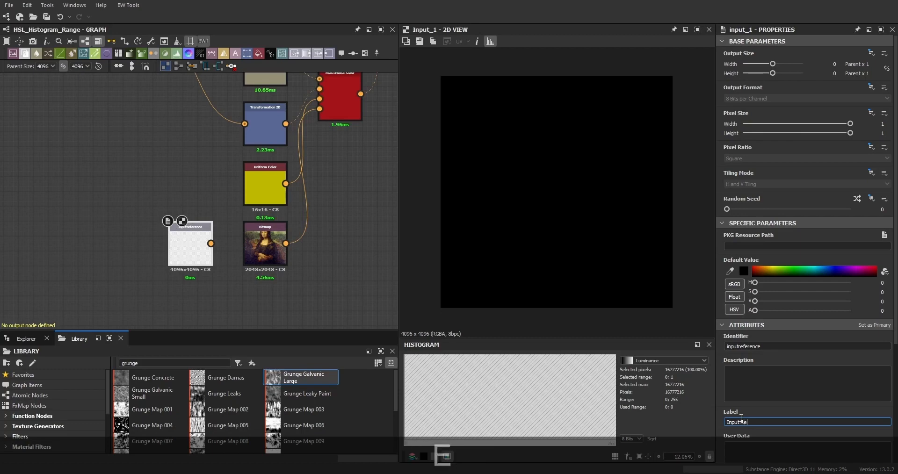
text(ference)
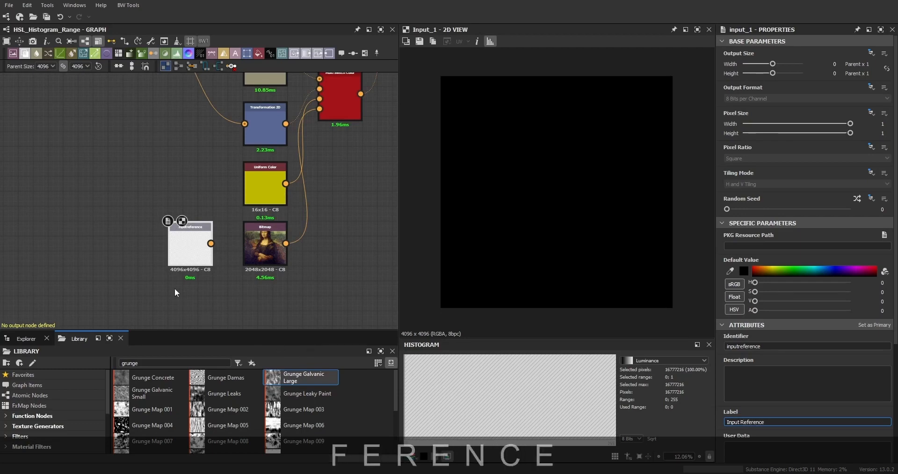
key(Return)
Replace the Mona Lisa Bitmap with the Input Reference node by transferring its connection, deleting the Bitmap and moving the Input into its place.
shift+drag(285, 243, 213, 244)
click(269, 254)
scroll(271, 258, down, 3)
middle_drag(272, 256, 254, 275)
key(Delete)
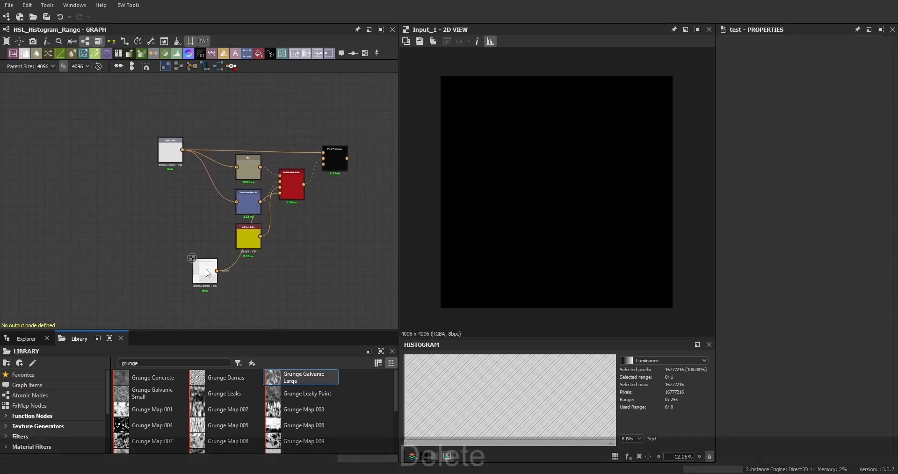
drag(212, 275, 259, 279)
Add an Output node connected to the Pixel Processor's output and align it beside that node.
scroll(290, 270, up, 2)
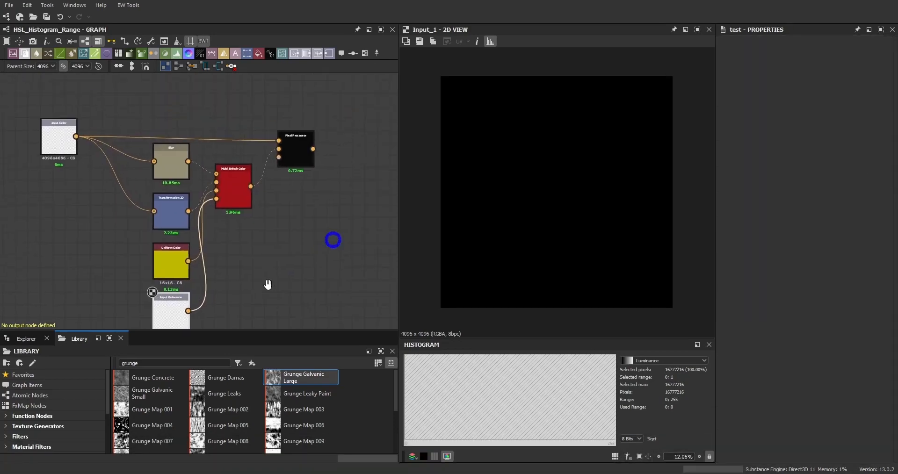
middle_drag(267, 282, 195, 288)
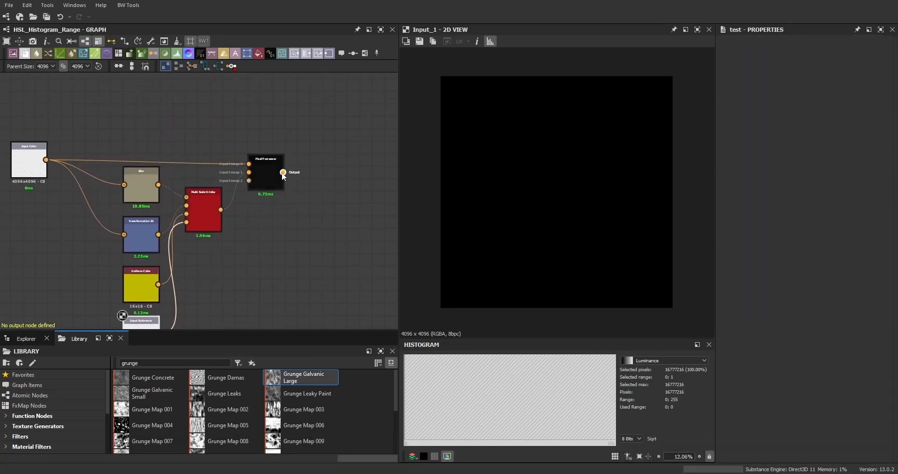
drag(283, 173, 335, 167)
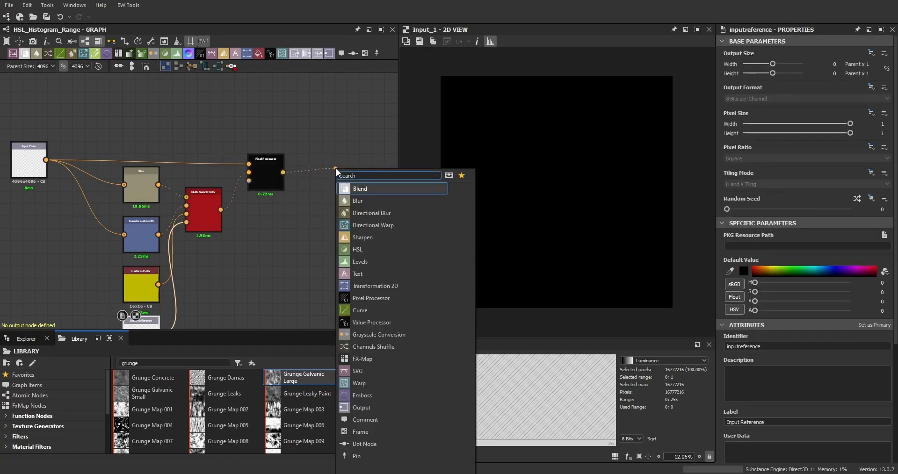
text(out)
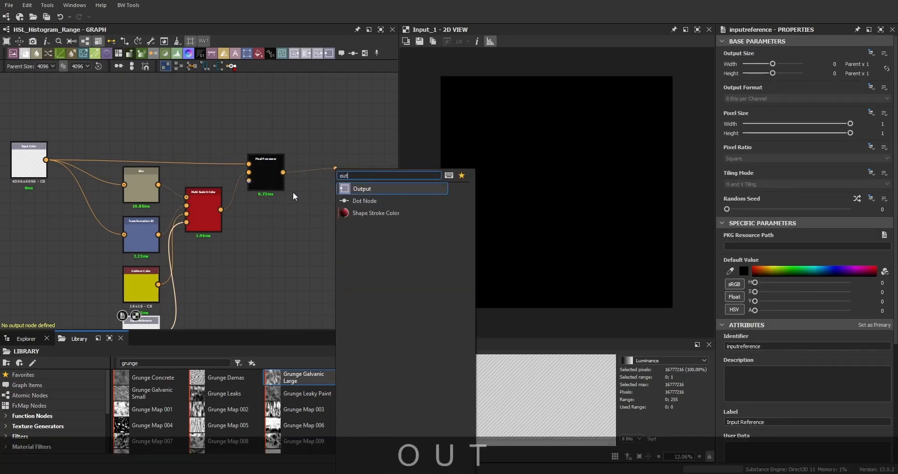
click(363, 188)
drag(363, 173, 338, 173)
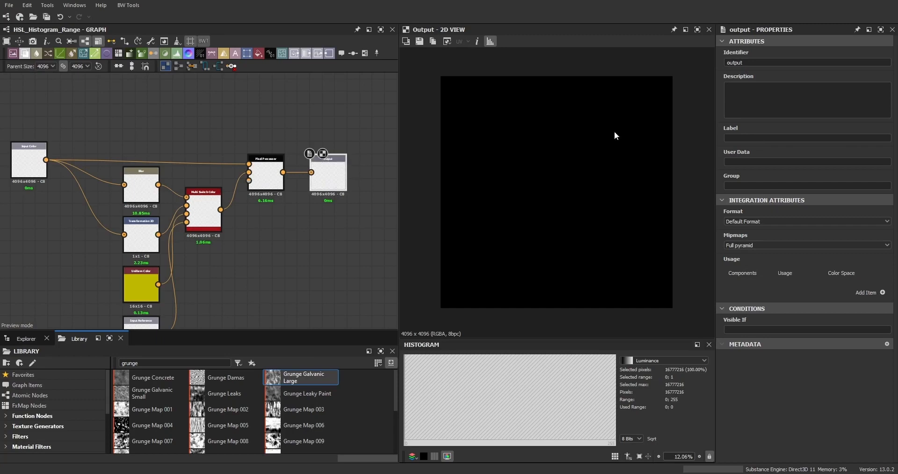
Label the new output node Output.
click(738, 138)
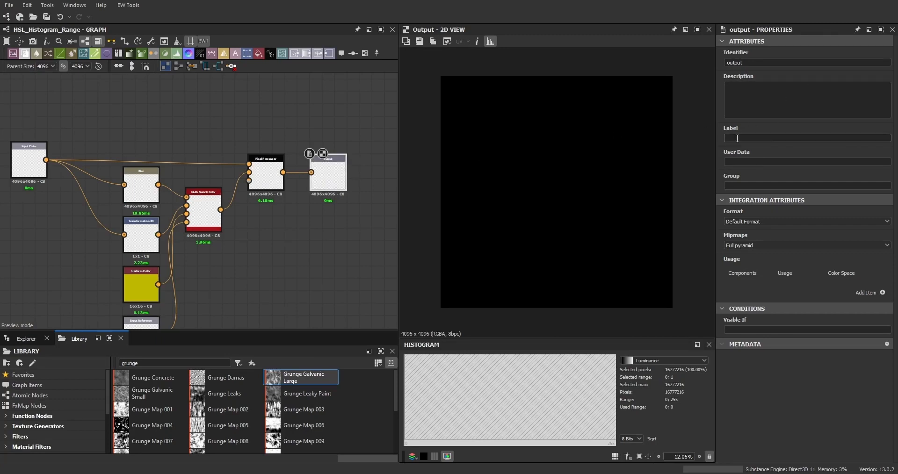
text(Ou)
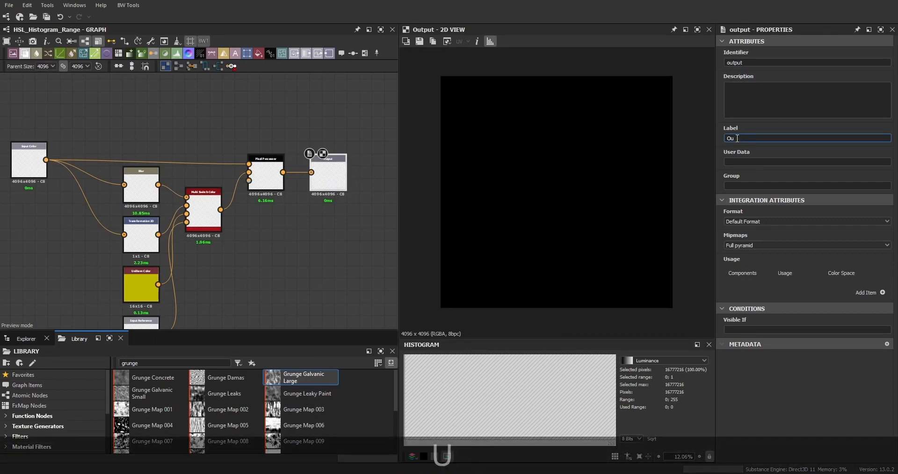
text(tput)
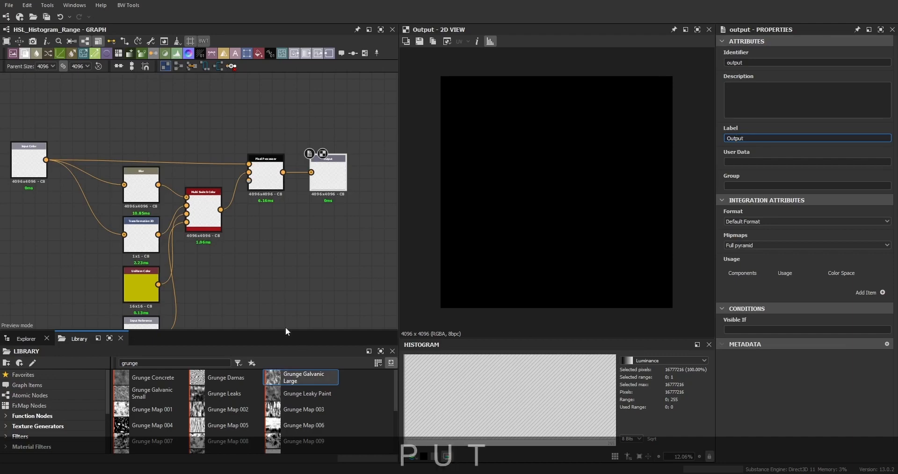
click(307, 210)
Set the Multi Switch Color node's Output Size inheritance to Relative to Parent.
middle_drag(212, 235, 259, 206)
scroll(246, 190, up, 3)
scroll(260, 197, down, 3)
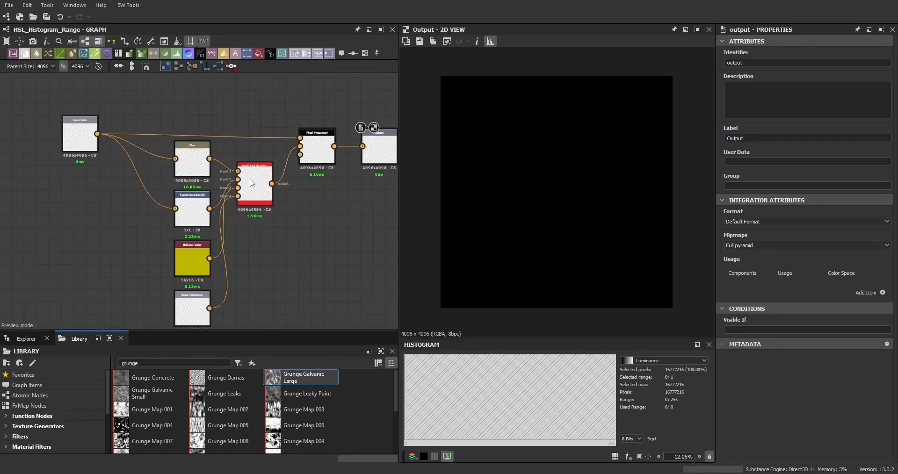
click(252, 183)
scroll(260, 174, up, 2)
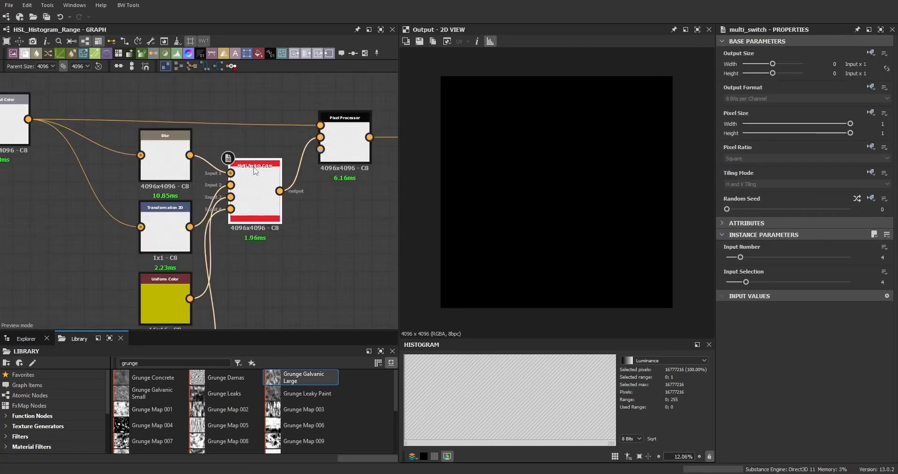
click(871, 45)
click(842, 42)
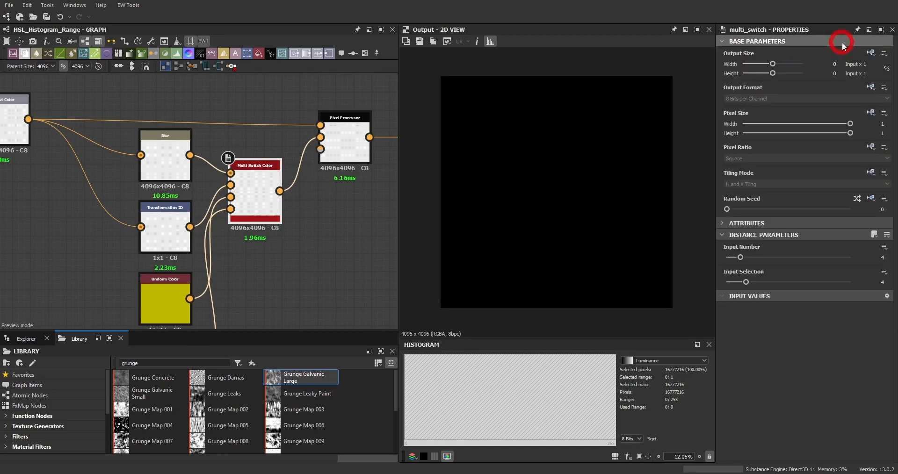
click(871, 52)
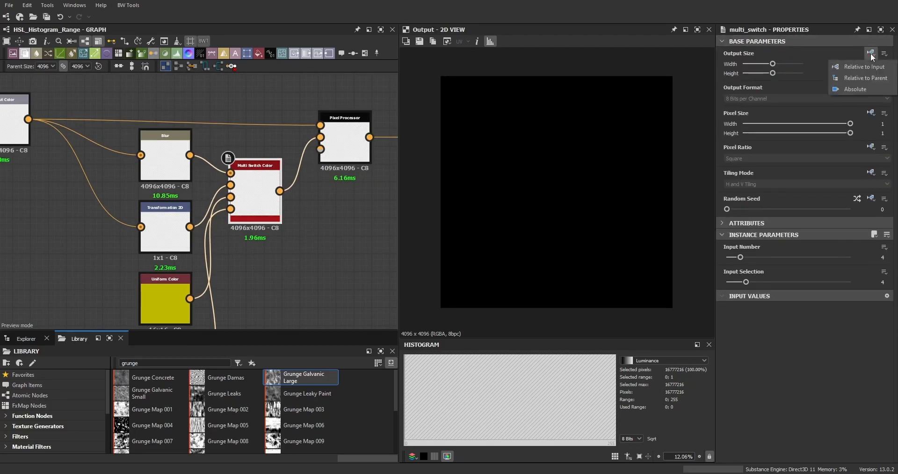
click(865, 77)
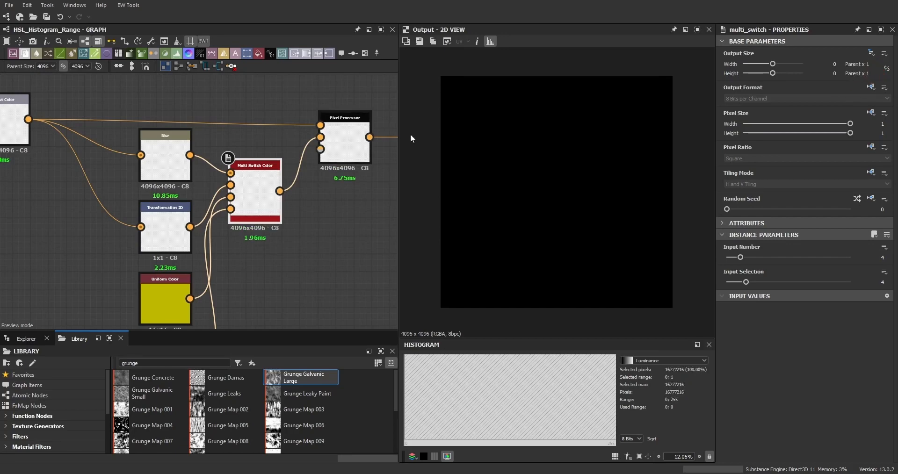
click(871, 53)
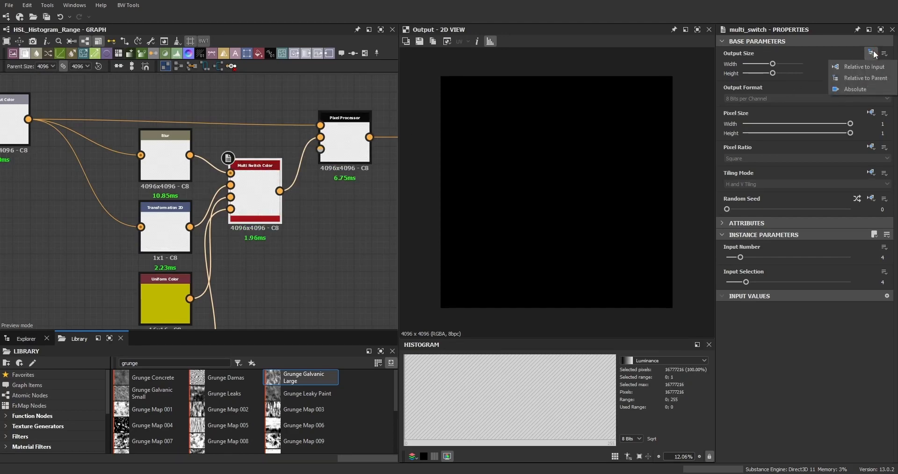
click(872, 53)
Check the Transformation 2D node's size settings and set the Blur node's Output Size to Relative to Parent.
middle_drag(262, 265, 307, 227)
scroll(256, 188, down, 1)
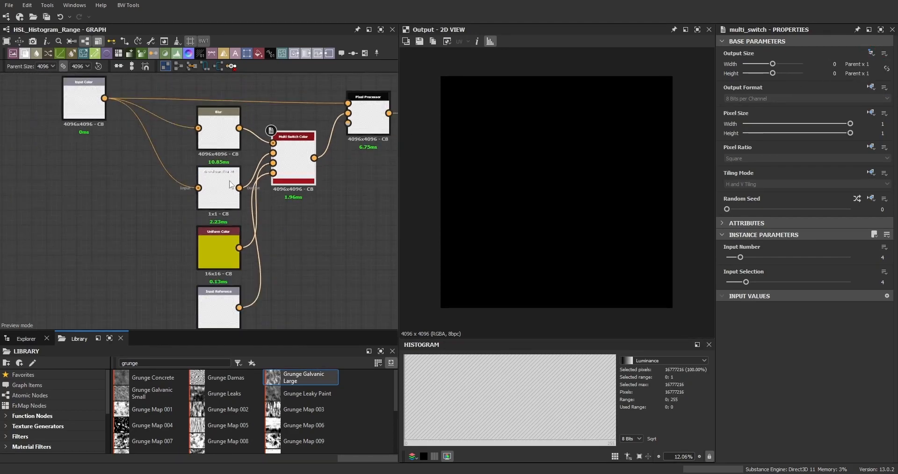
scroll(220, 176, up, 3)
scroll(217, 178, down, 3)
click(216, 179)
click(214, 129)
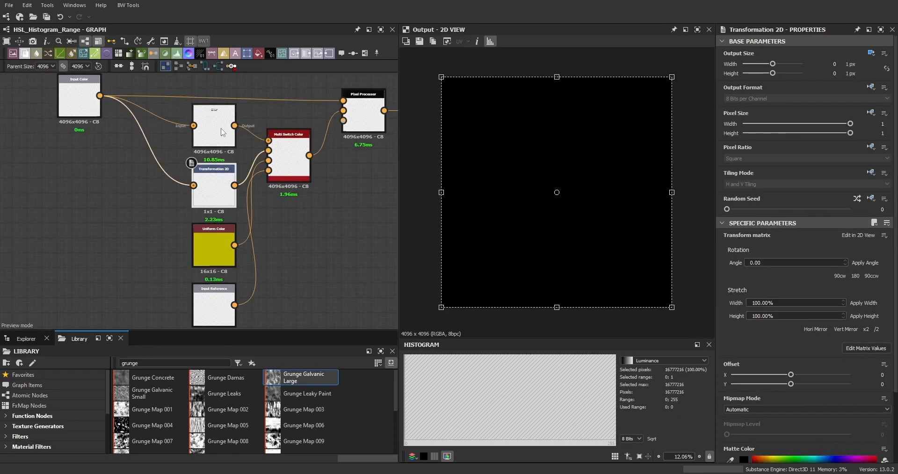
click(872, 54)
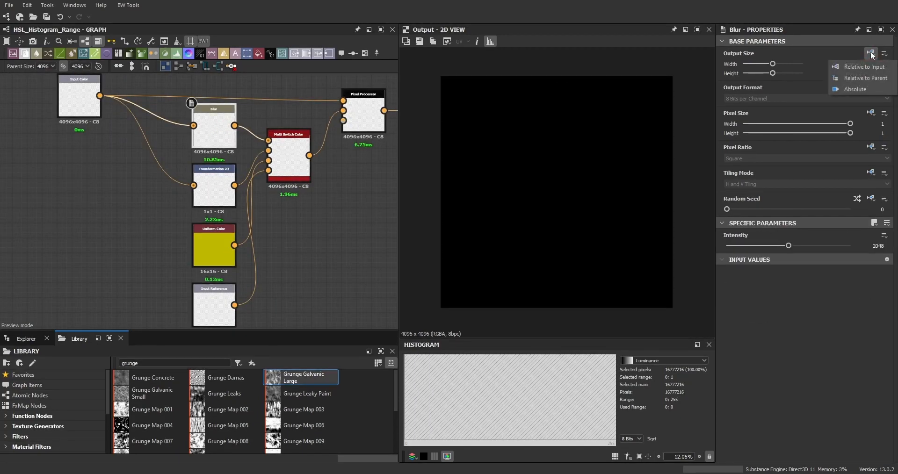
click(877, 79)
Set the Input Reference node's Output Size inheritance to Relative to Parent.
scroll(231, 228, up, 4)
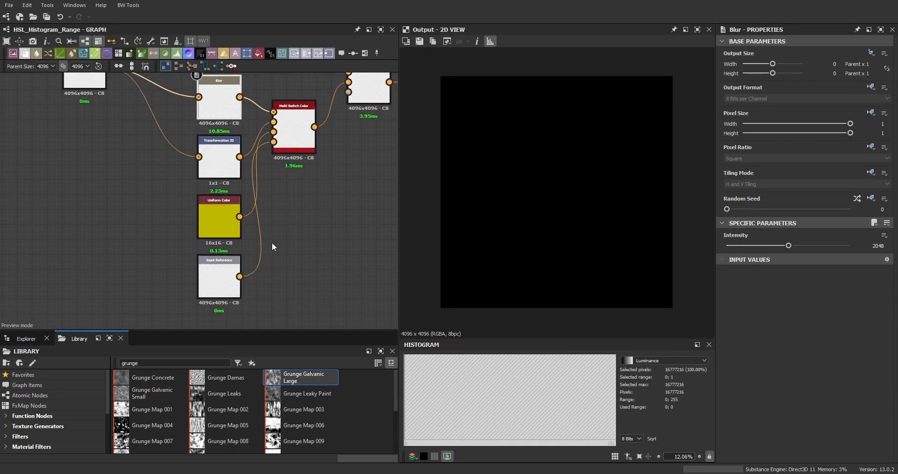
click(223, 288)
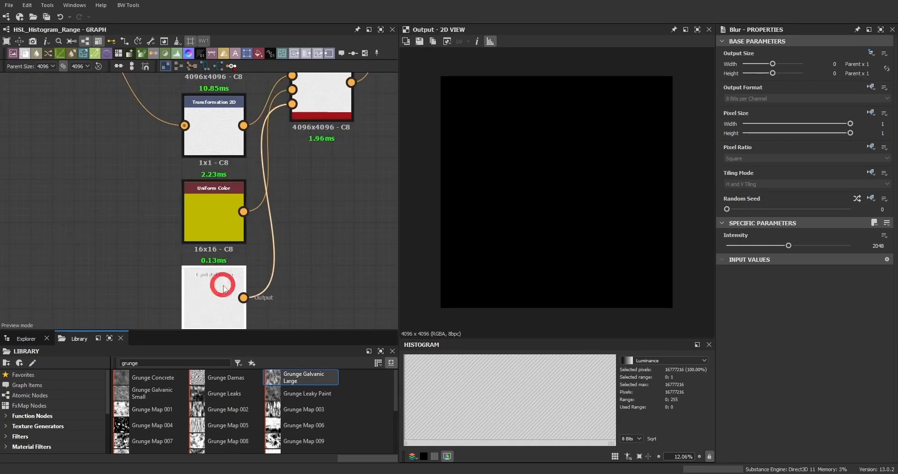
click(871, 53)
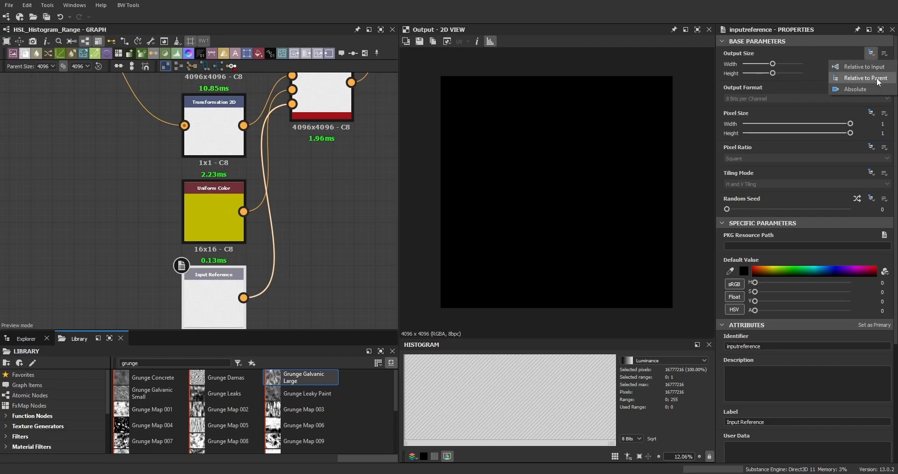
click(865, 79)
Check the Output Size inheritance of the Input Color and Pixel Processor nodes and review the Output node's attributes.
scroll(249, 147, down, 5)
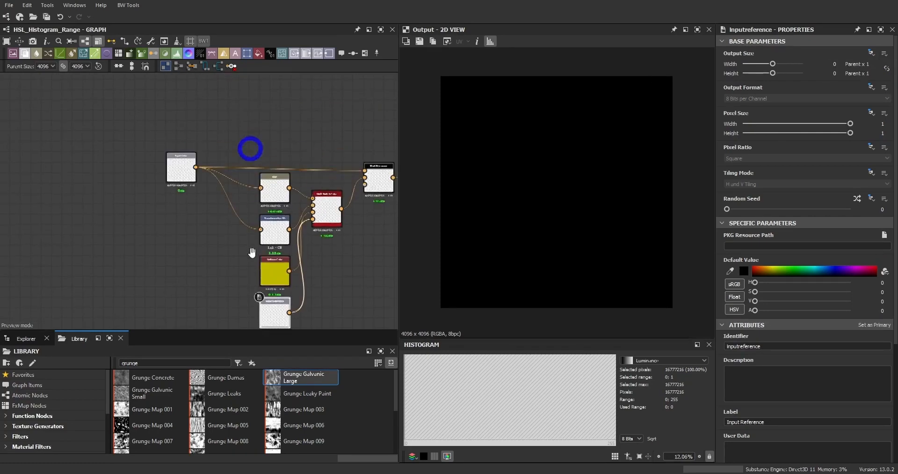
scroll(190, 173, up, 3)
click(190, 173)
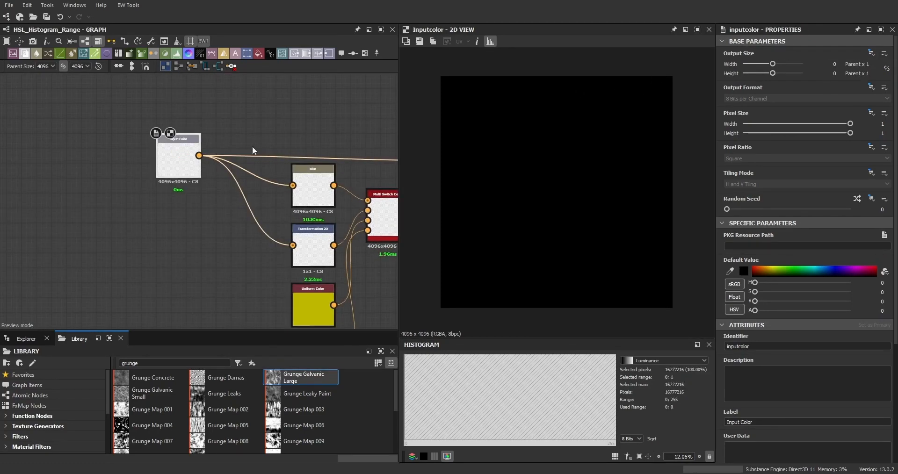
middle_drag(300, 154, 21, 126)
click(222, 147)
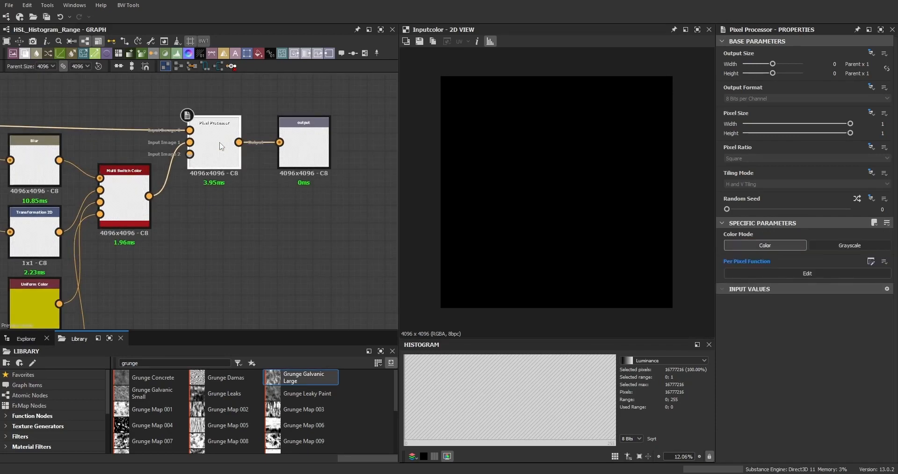
click(302, 145)
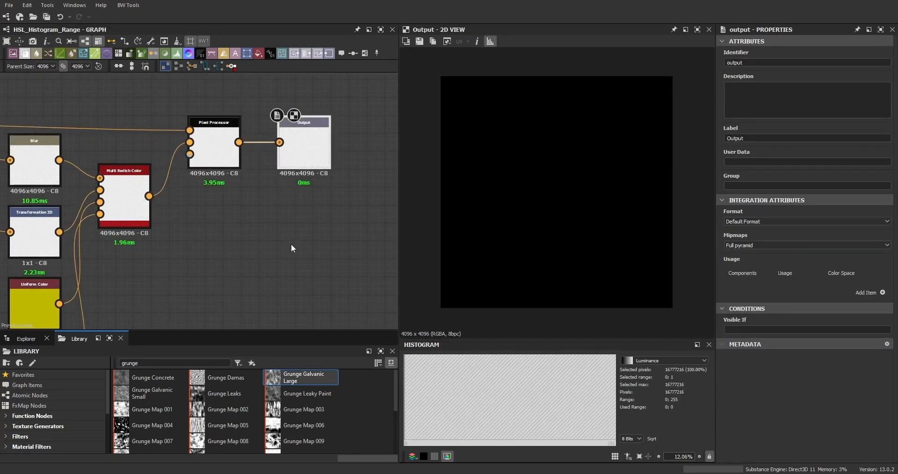
scroll(288, 244, down, 5)
middle_drag(232, 285, 248, 253)
scroll(232, 227, up, 5)
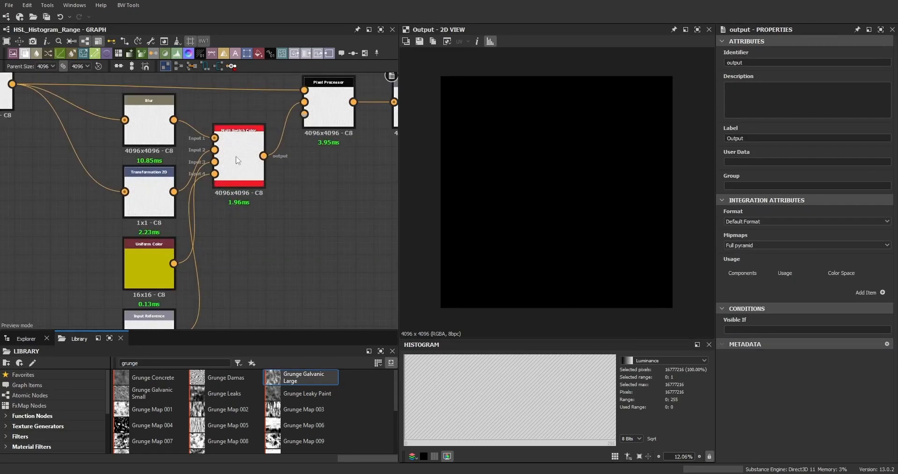
Set the Multi Switch Color node's Input Selection to 1 and start exposing it as a new graph input.
click(238, 161)
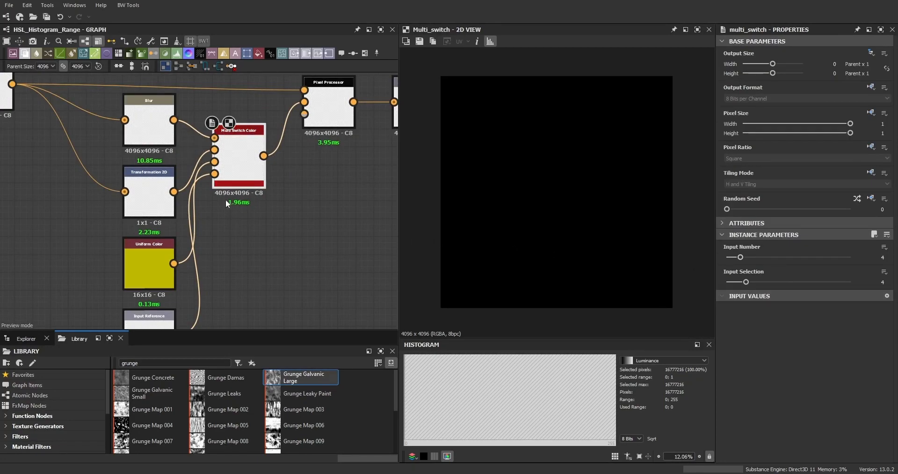
drag(747, 282, 712, 284)
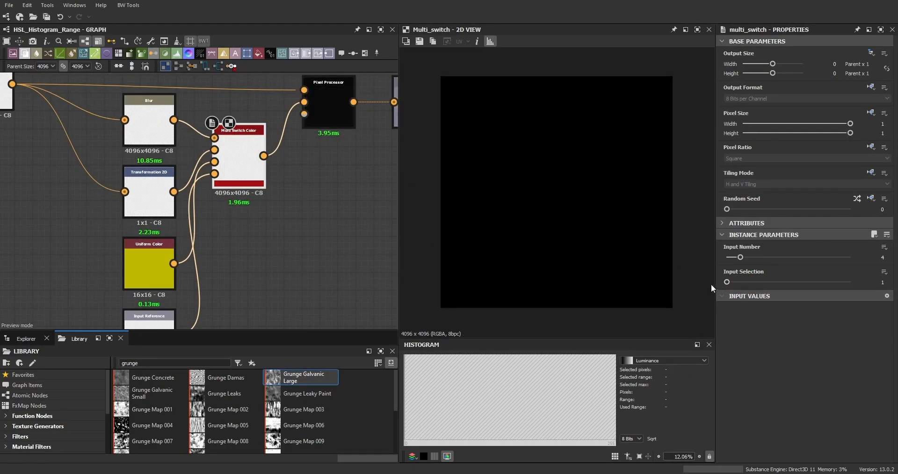
click(884, 273)
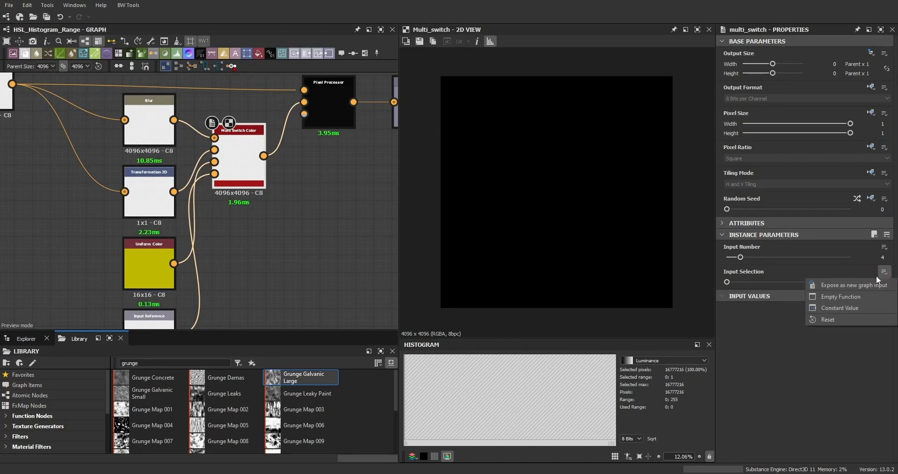
click(852, 285)
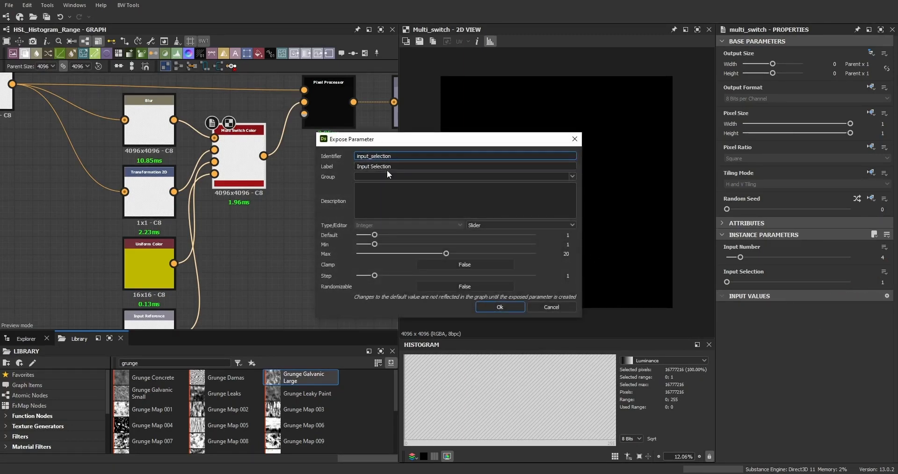
Label the exposed Input Selection parameter Reference Color.
drag(399, 165, 353, 184)
text(Refe)
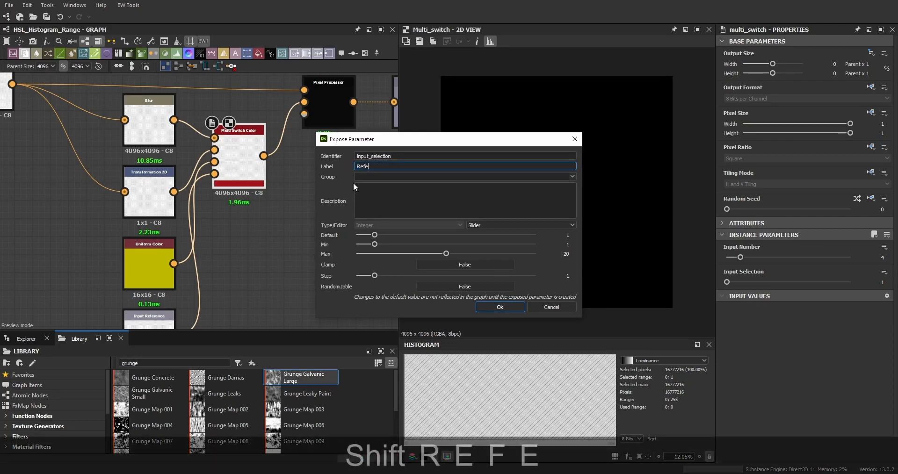
text(rence)
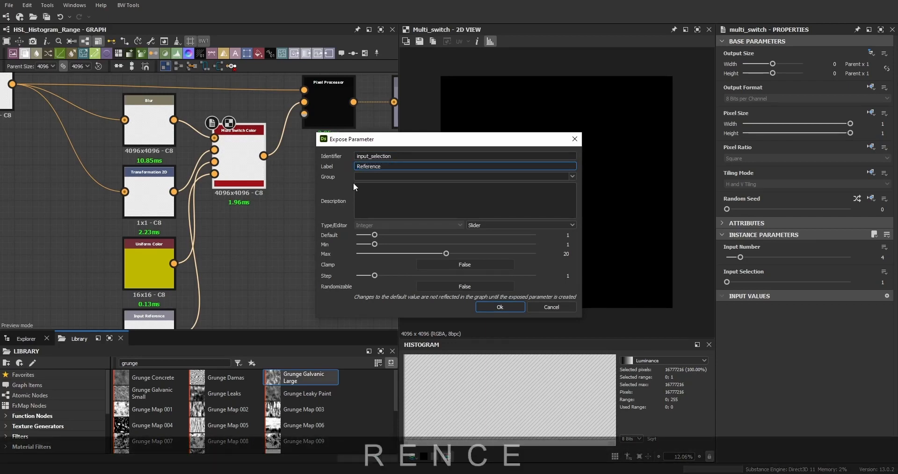
text( M)
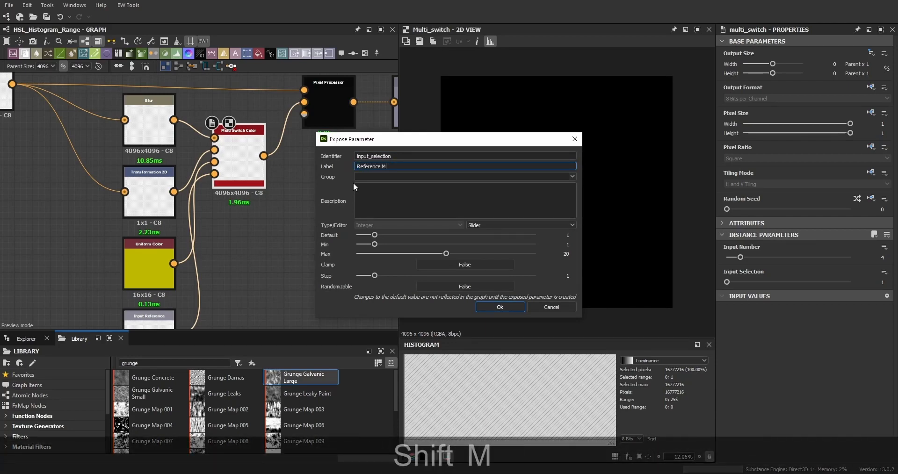
key(BackSpace)
text(Color)
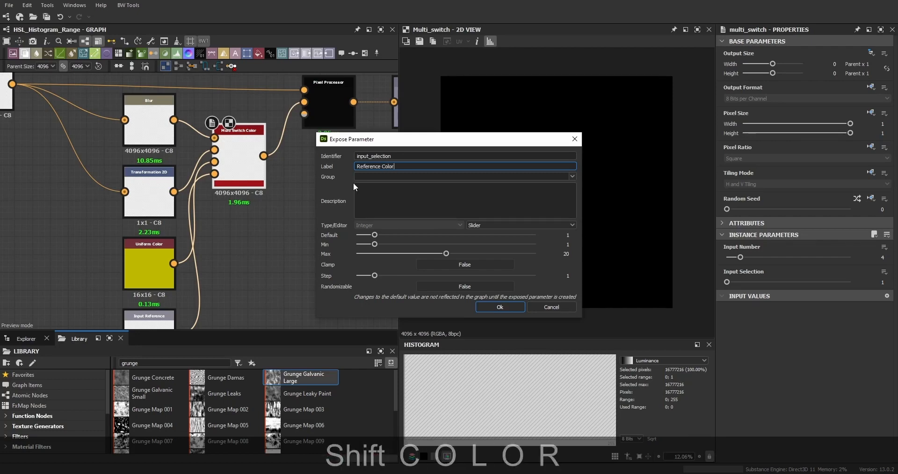
Change the parameter's editor to Drop Down List and define its first item as value 1, Average Color (Method 1).
click(499, 225)
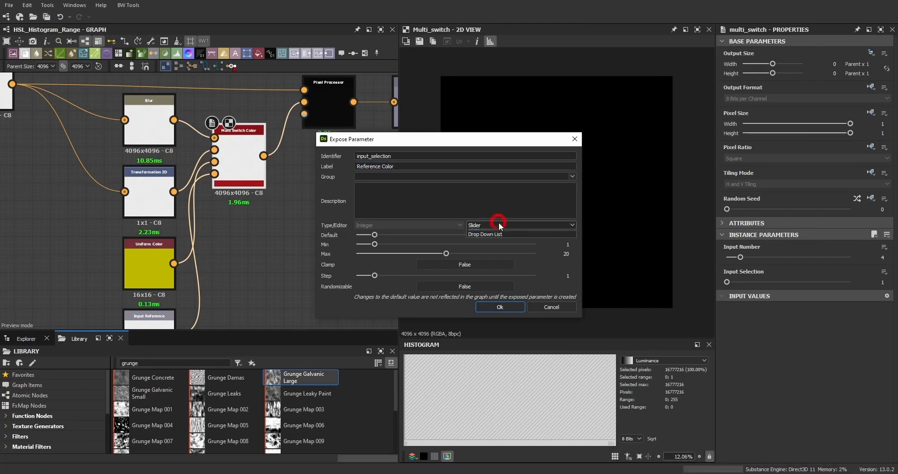
click(489, 239)
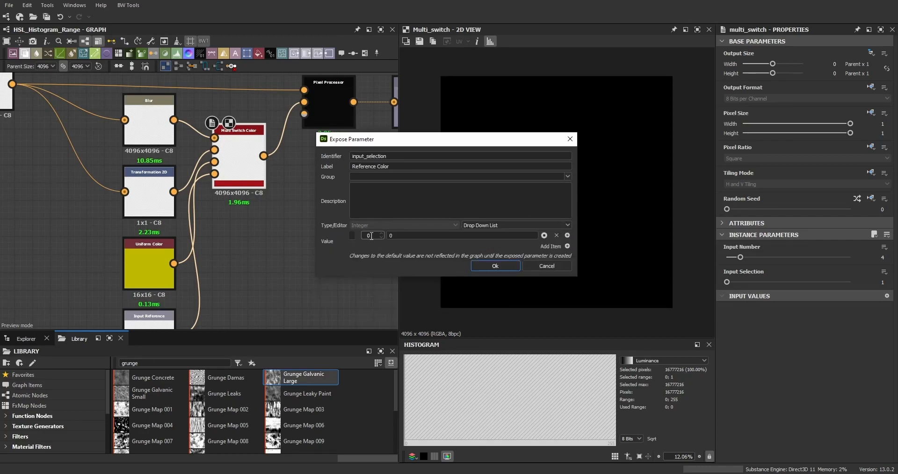
text(1)
click(408, 235)
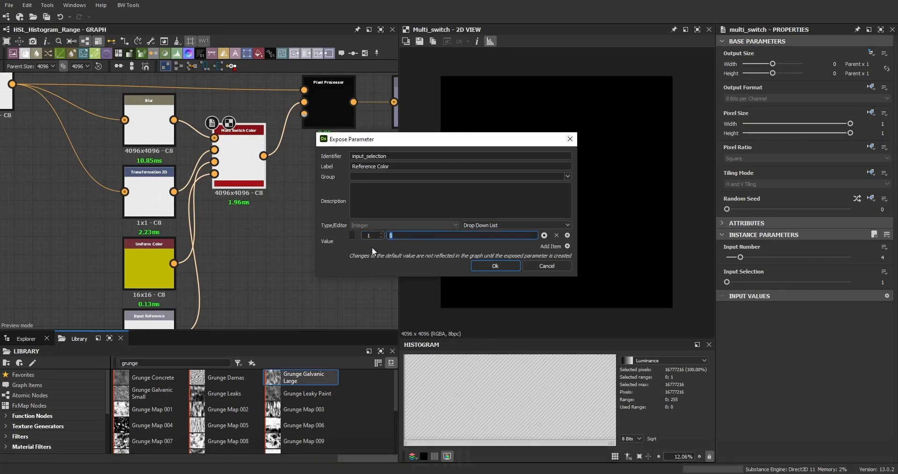
text(Average Co)
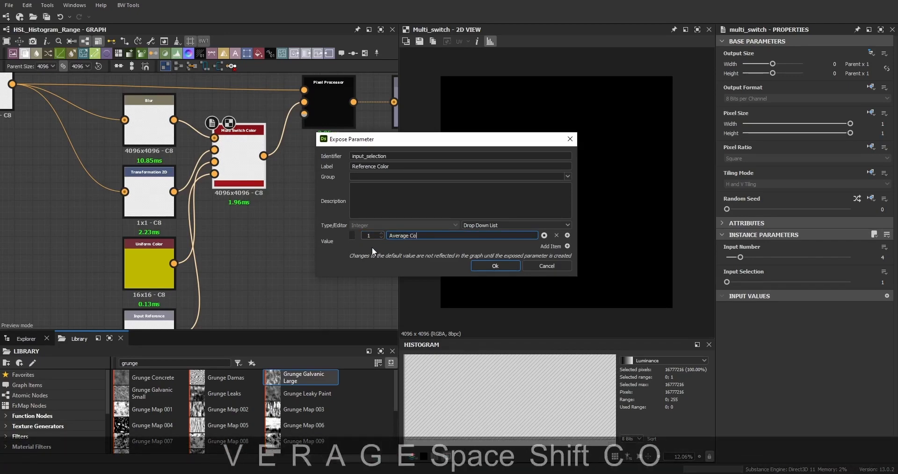
text(lor (M)
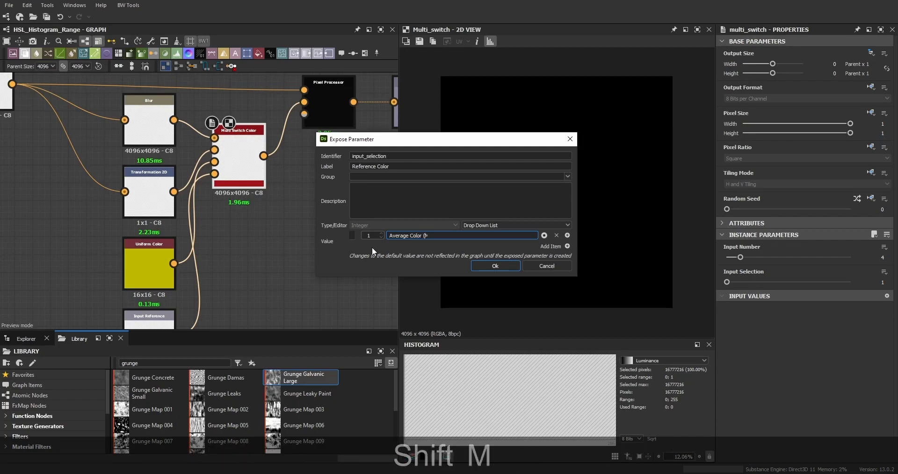
text(ethod 1))
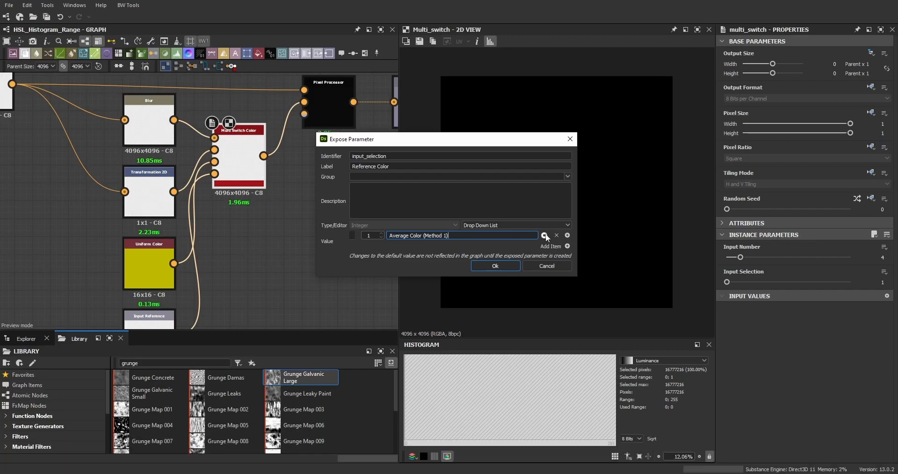
Add a second drop-down item with value 2 and the label Average Color (Method 2).
click(567, 247)
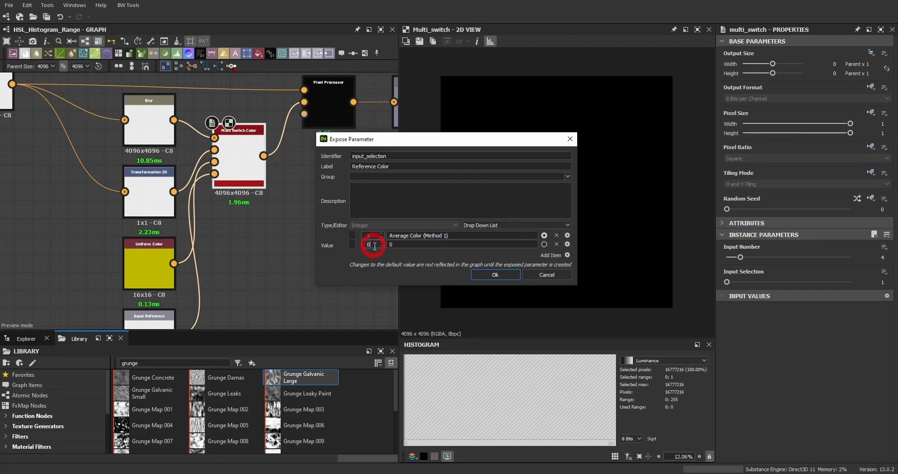
text(2)
double_click(388, 245)
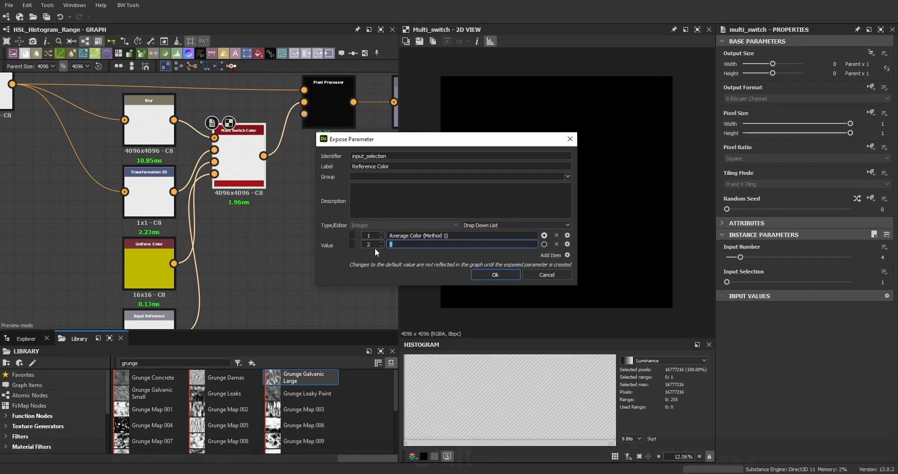
text(A)
drag(458, 236, 377, 247)
key(ctrl+c)
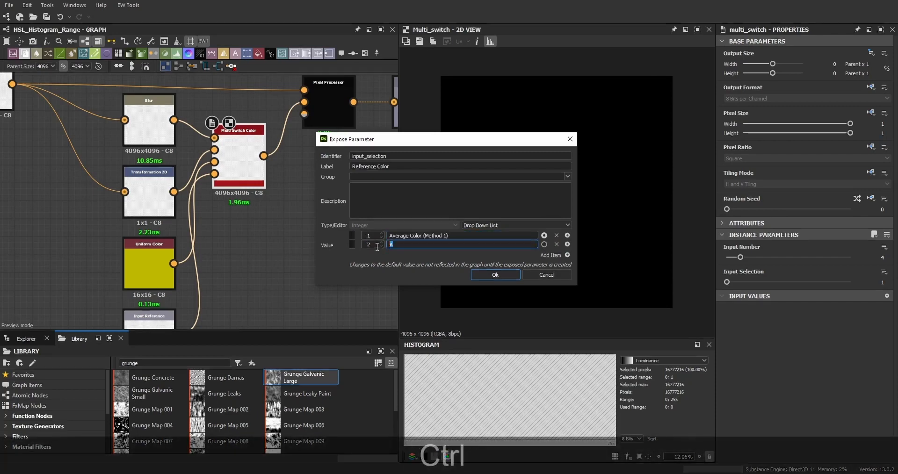
key(ctrl+v)
double_click(445, 244)
text(2)
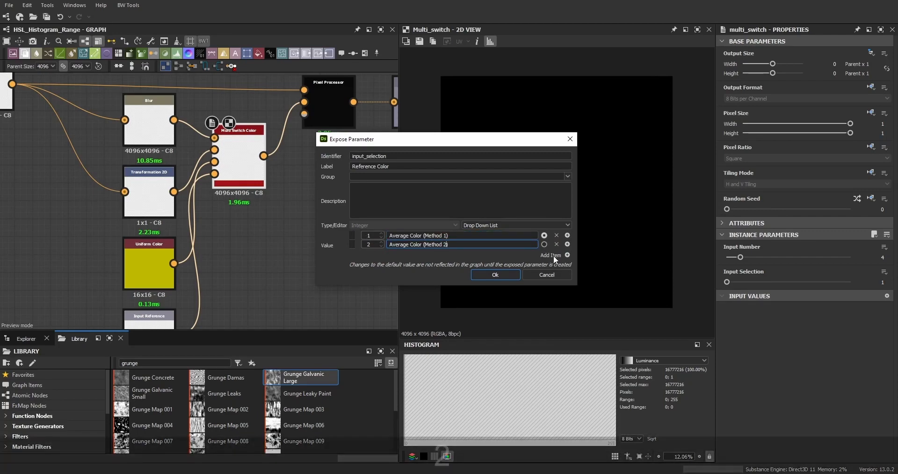
Add a third drop-down item with value 3 and the label Custom Reference Color.
click(568, 255)
text(3)
click(413, 253)
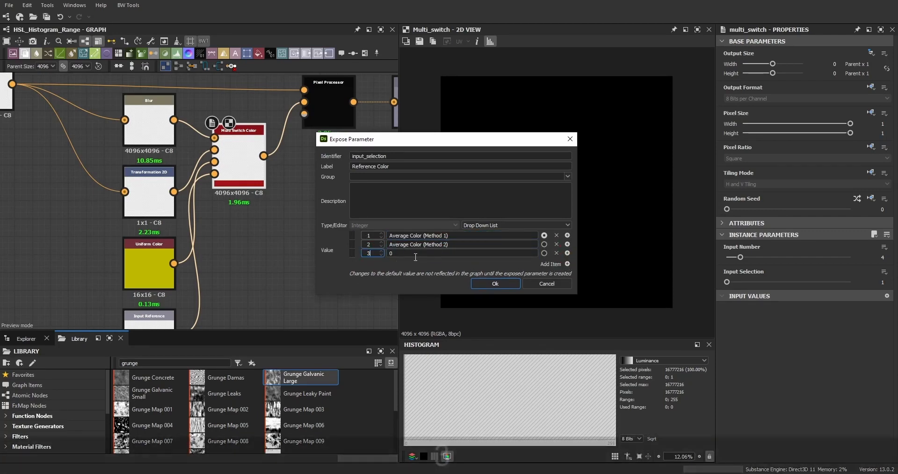
text(CustomRe)
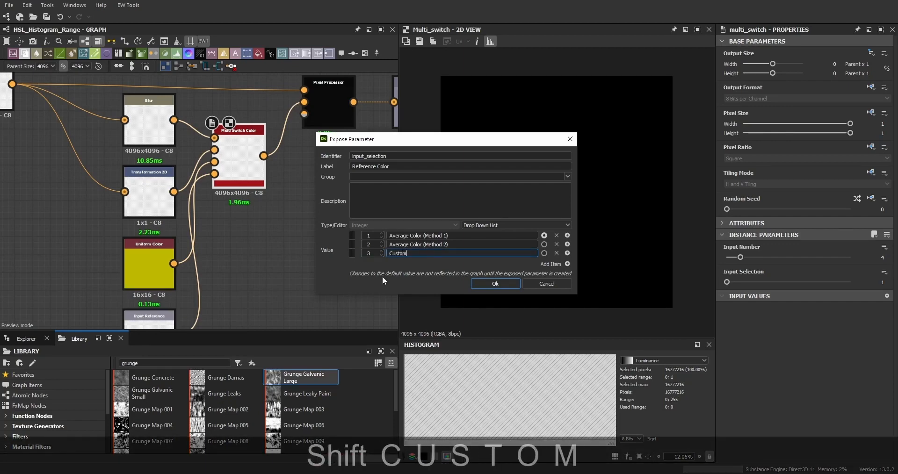
key(BackSpace)
key(BackSpace)
text(Rew)
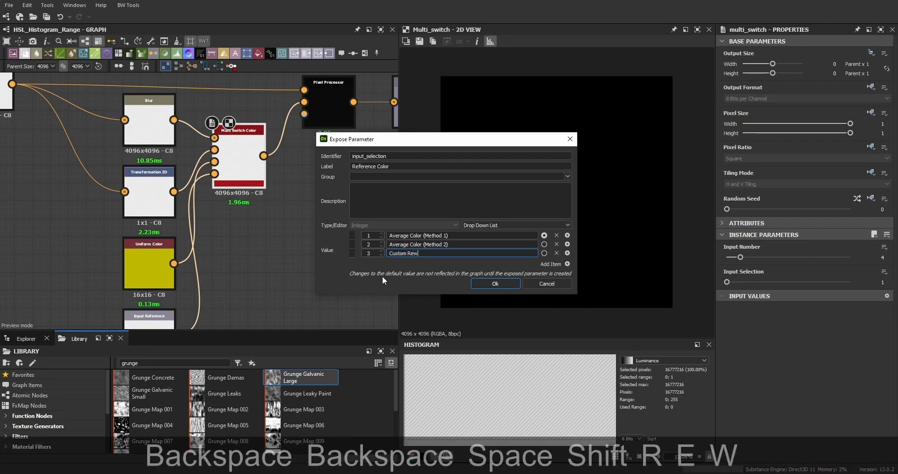
key(BackSpace)
text(ferenc)
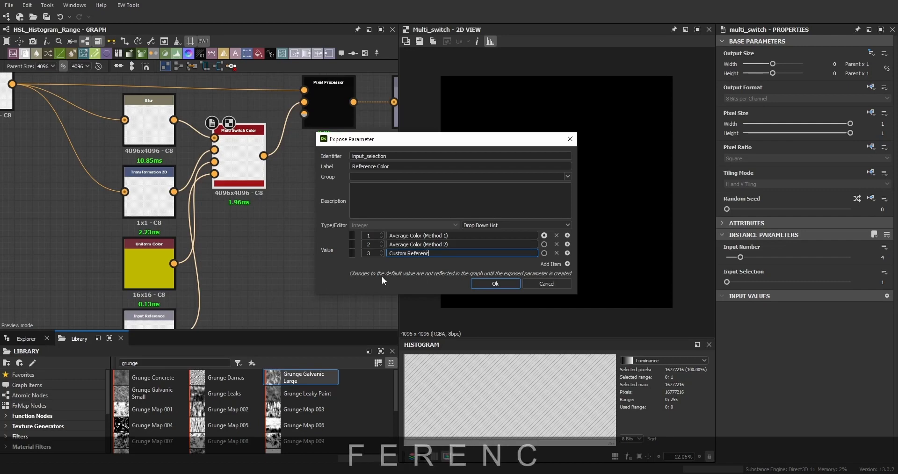
text(e Color)
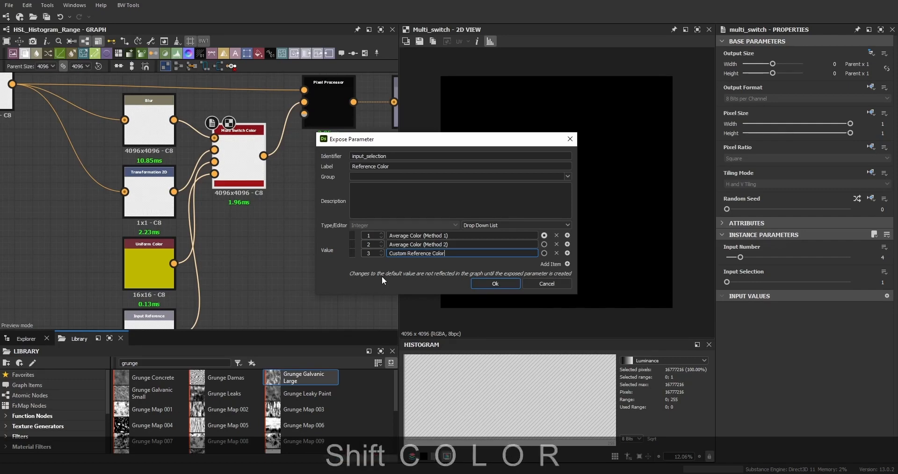
Add a fourth drop-down item with value 4 and the label Custom Reference Input, and create the exposed parameter.
click(442, 263)
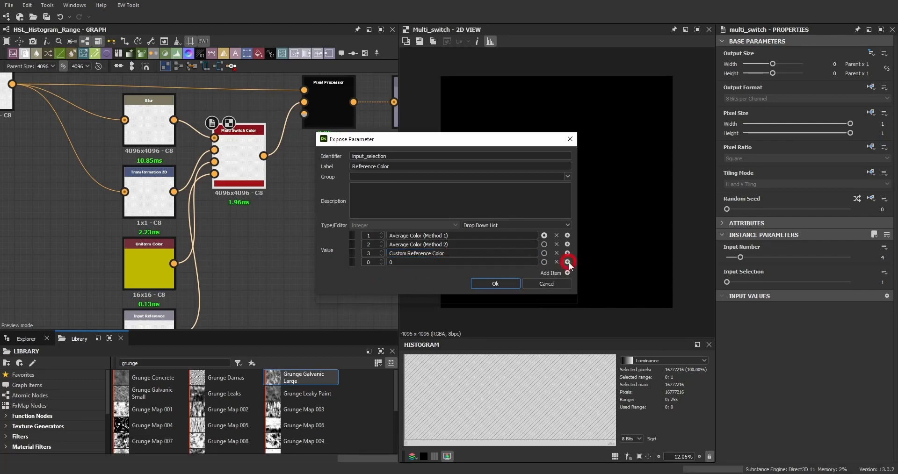
click(568, 264)
text(4)
key(Tab)
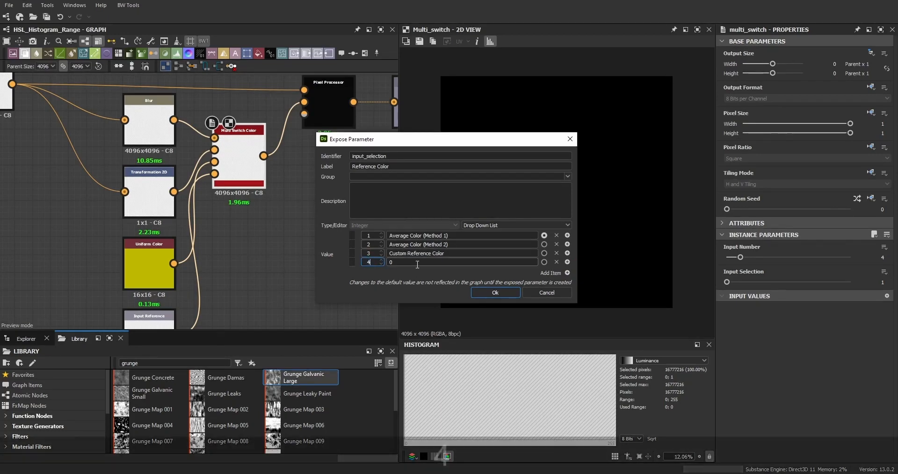
text(Custom )
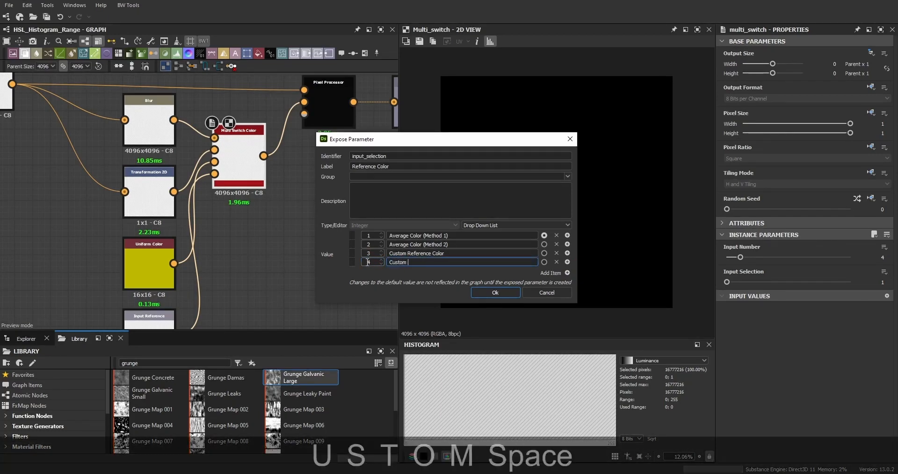
text(Reference I)
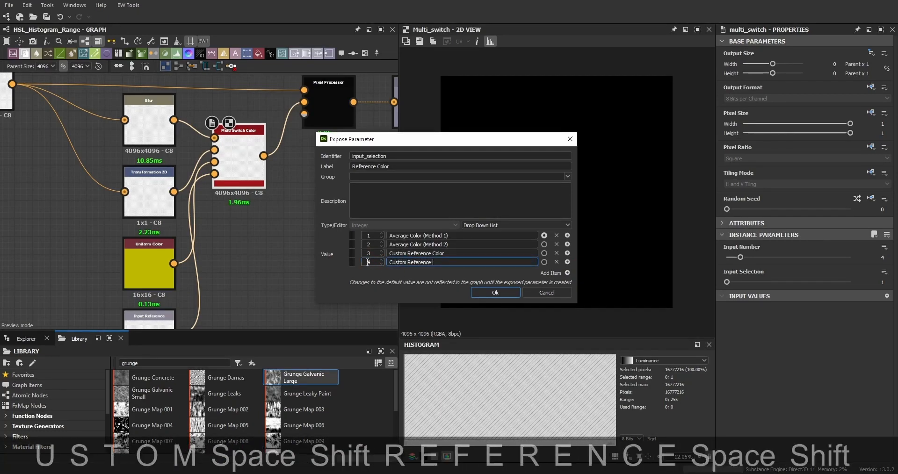
text(nput)
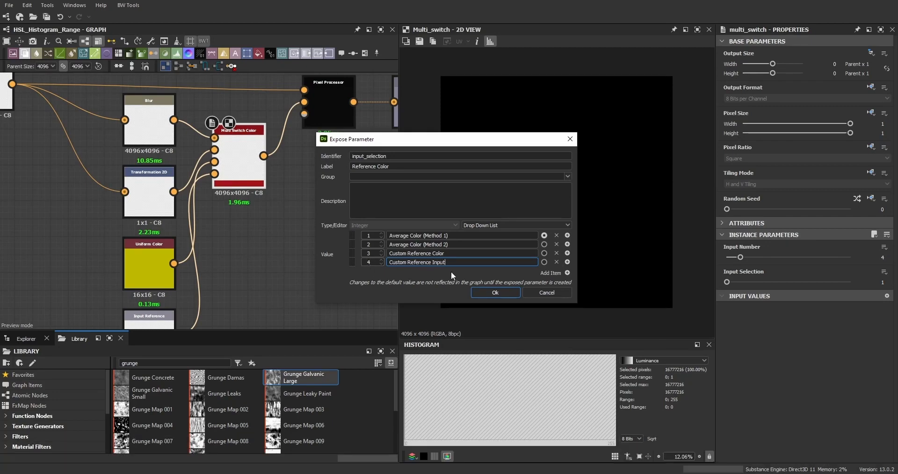
click(496, 293)
Set the Uniform Color node's output color to pure red with hue 0 and value 1.
scroll(327, 253, down, 1)
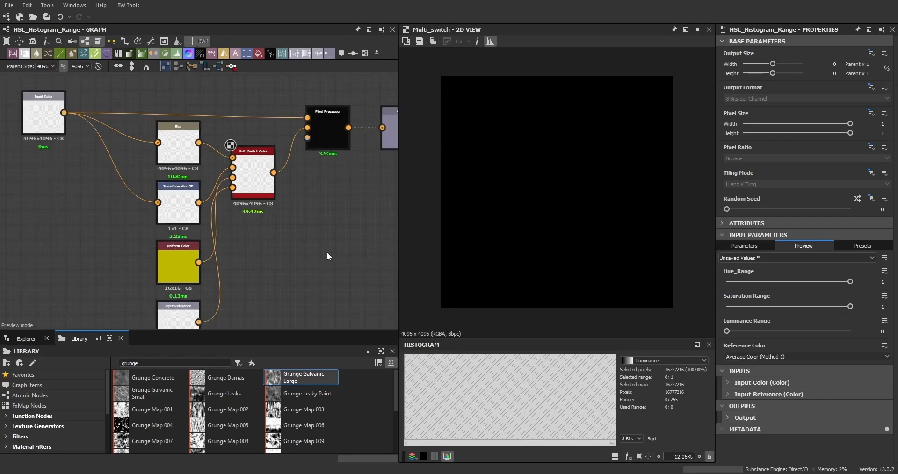
scroll(234, 256, down, 3)
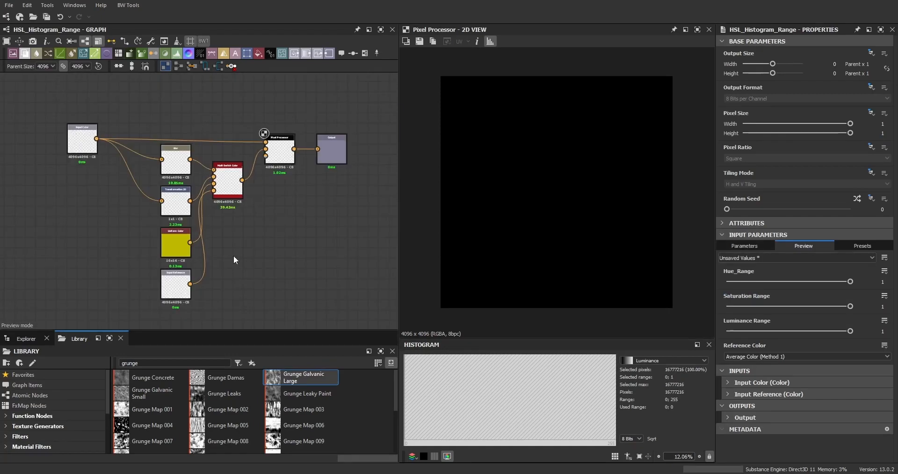
middle_drag(234, 256, 265, 255)
scroll(224, 267, up, 3)
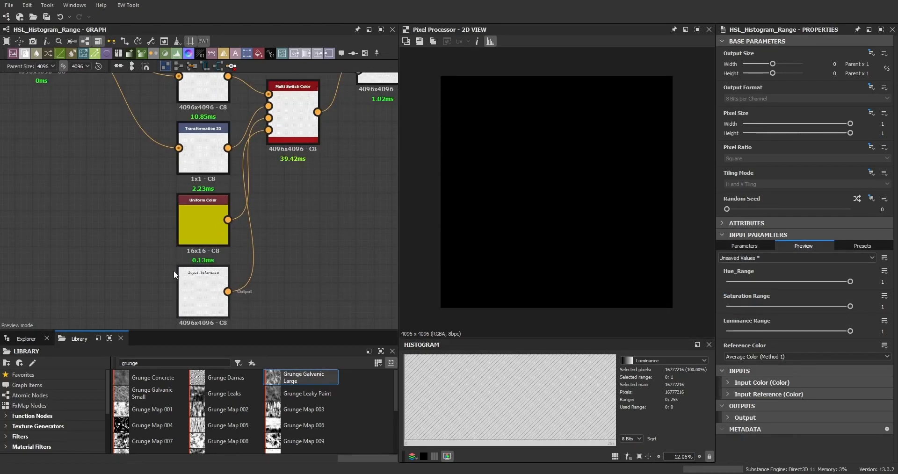
scroll(292, 212, down, 2)
middle_drag(292, 212, 245, 227)
scroll(203, 231, up, 3)
click(189, 234)
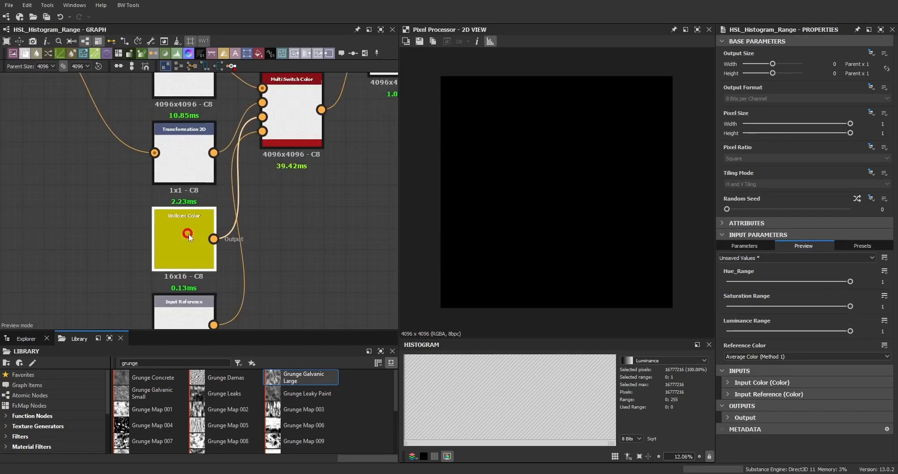
middle_drag(342, 258, 329, 256)
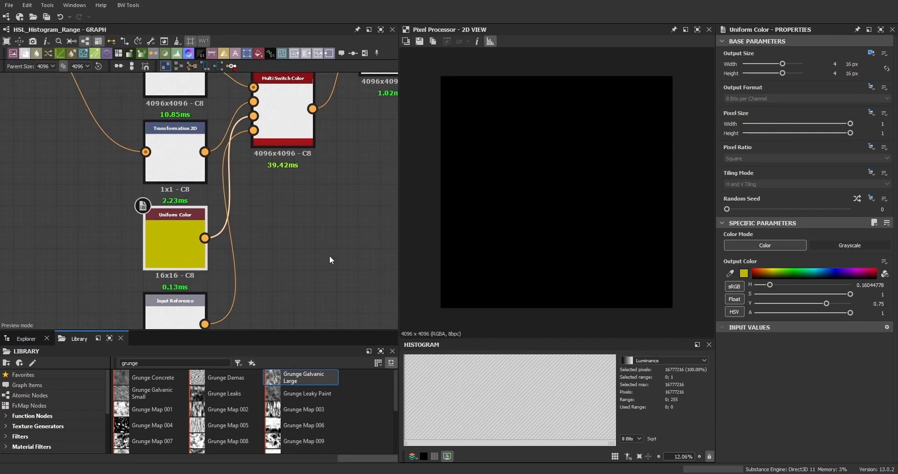
click(884, 262)
click(846, 257)
drag(827, 304, 888, 306)
drag(771, 285, 727, 287)
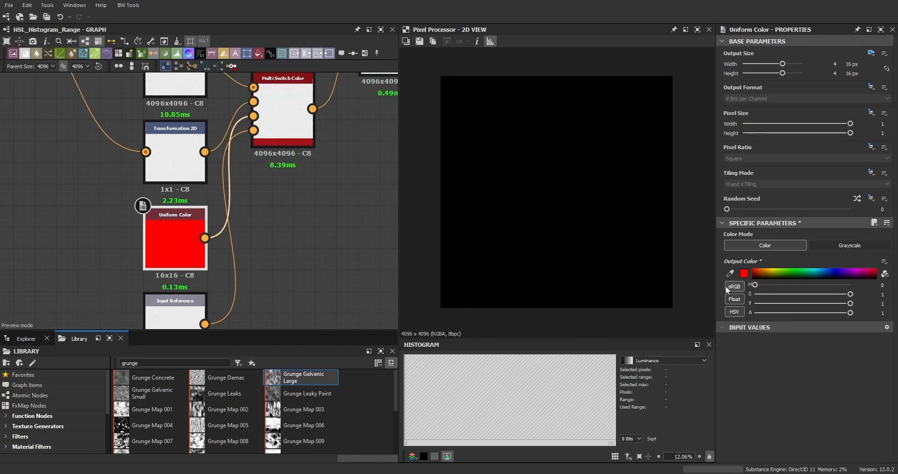
Expose the Uniform Color node's Output Color as a new graph input labelled Custom Reference Color.
click(884, 262)
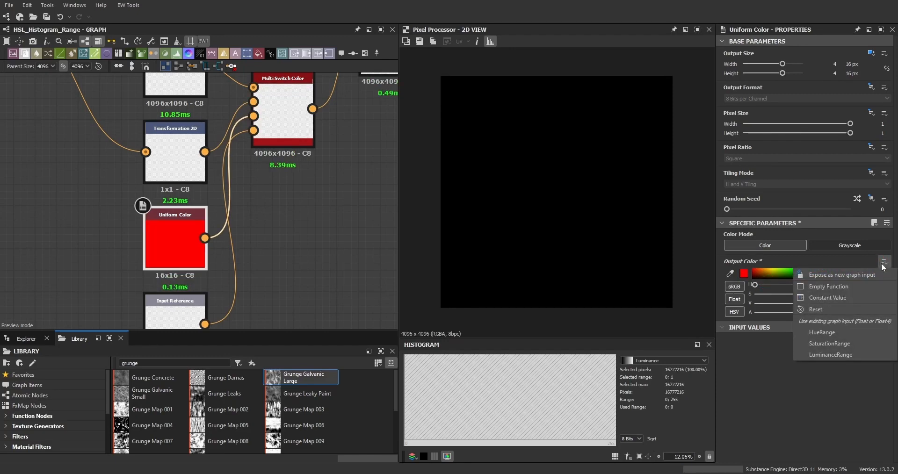
click(852, 276)
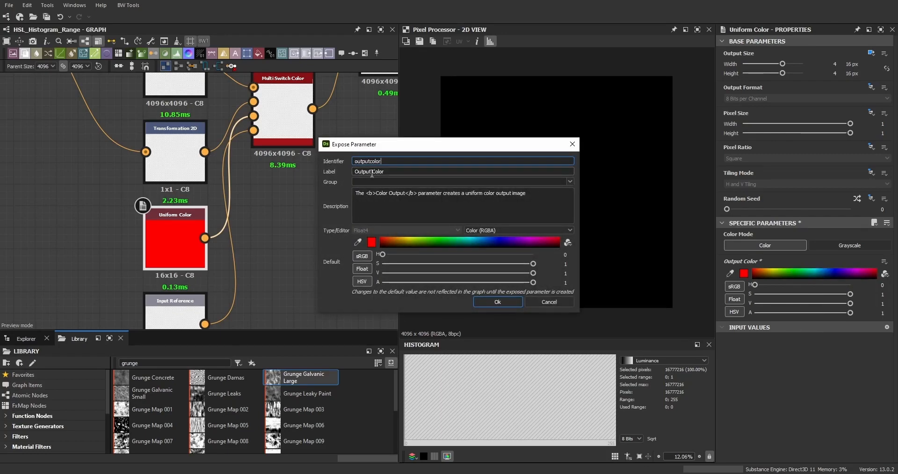
drag(372, 174, 344, 171)
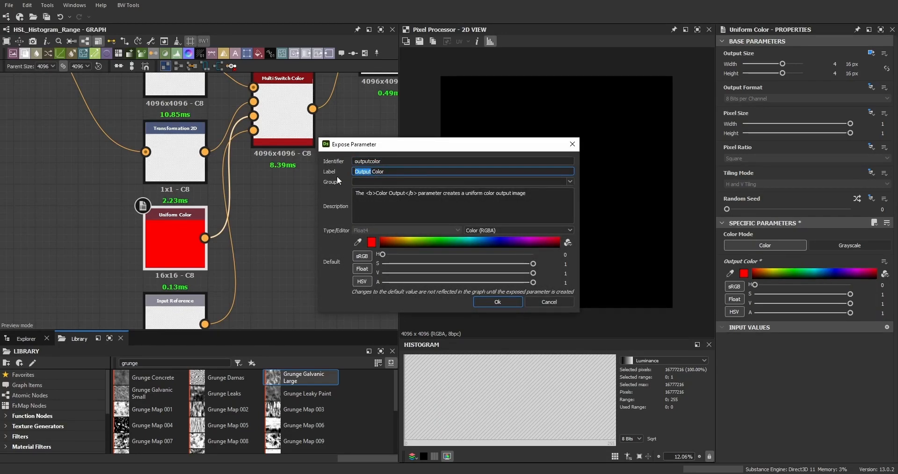
text(Custom)
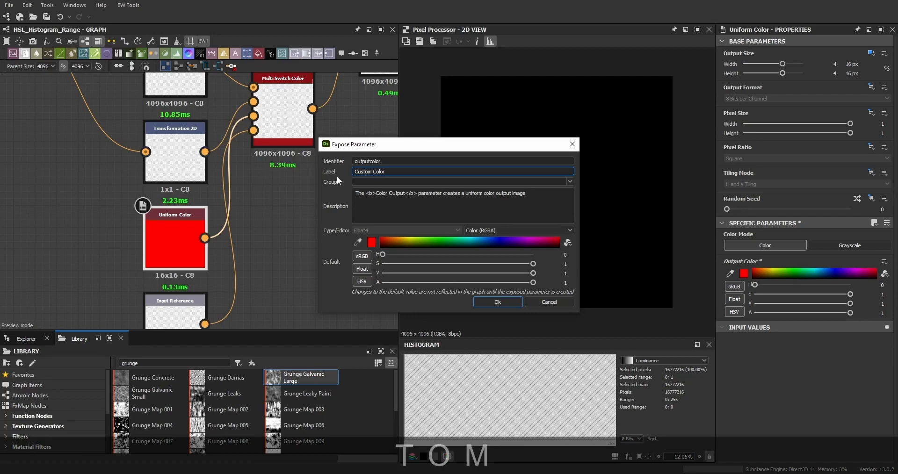
text( Referen )
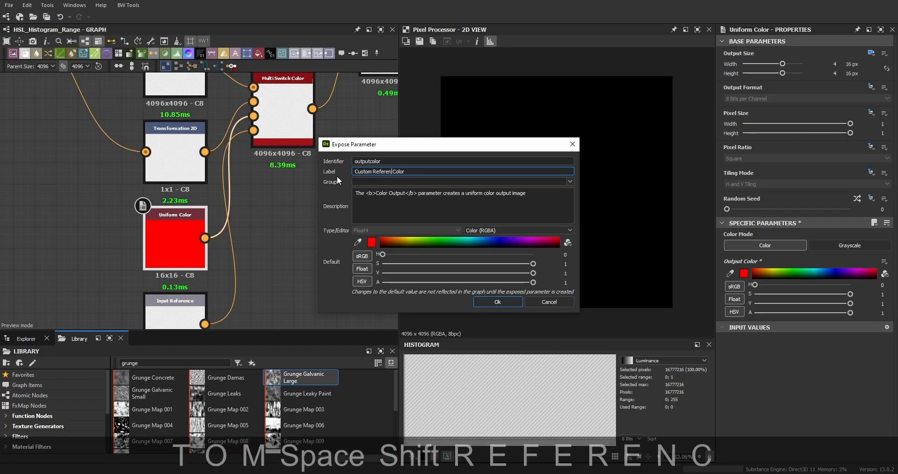
text(ce)
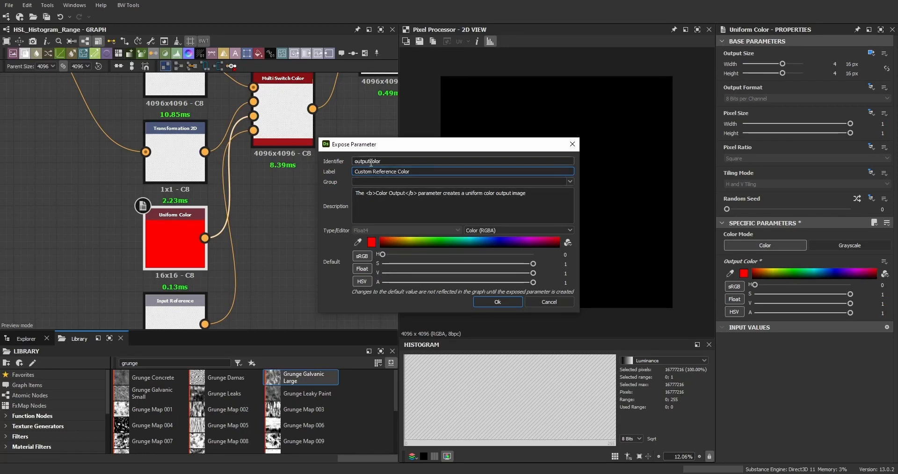
Set the exposed color parameter's identifier to customcolor and clear its description.
drag(371, 161, 338, 163)
text(custom)
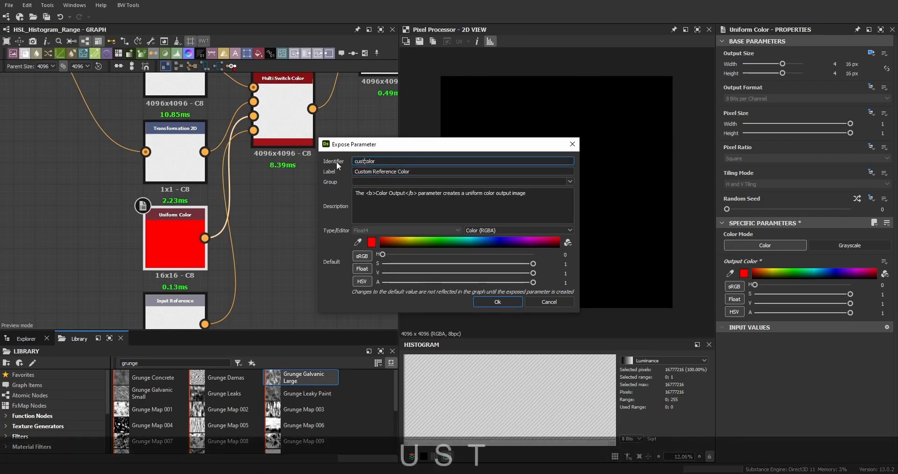
click(372, 223)
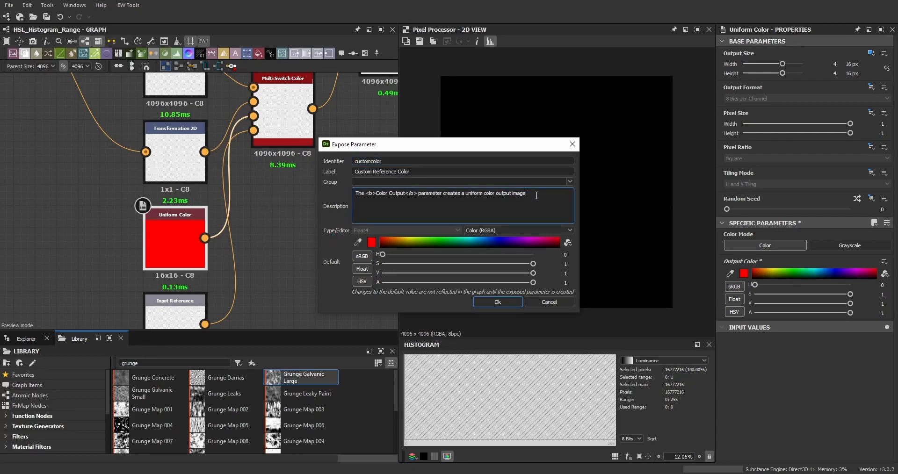
drag(536, 196, 330, 195)
key(BackSpace)
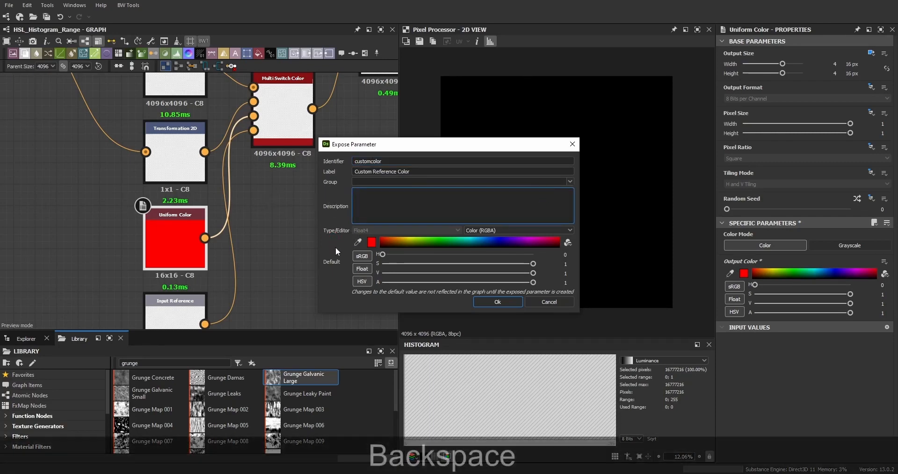
click(498, 302)
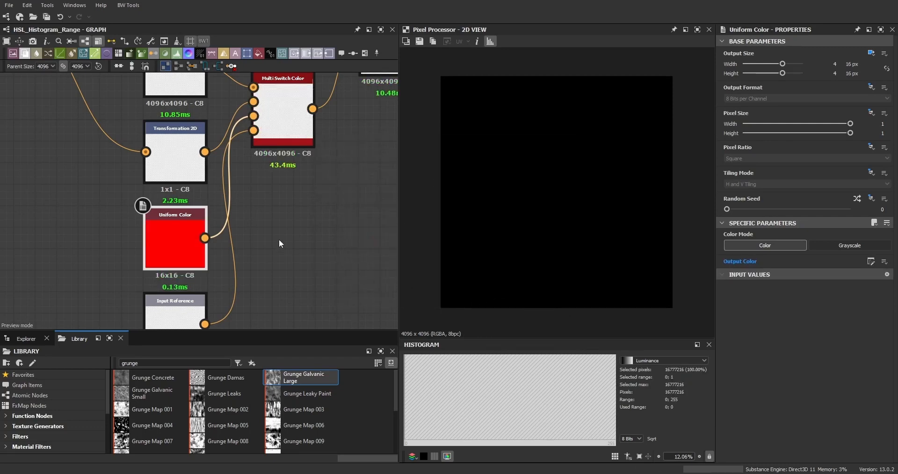
Begin the Input Reference node's Visible If condition with input[".
scroll(273, 235, down, 3)
scroll(241, 283, up, 4)
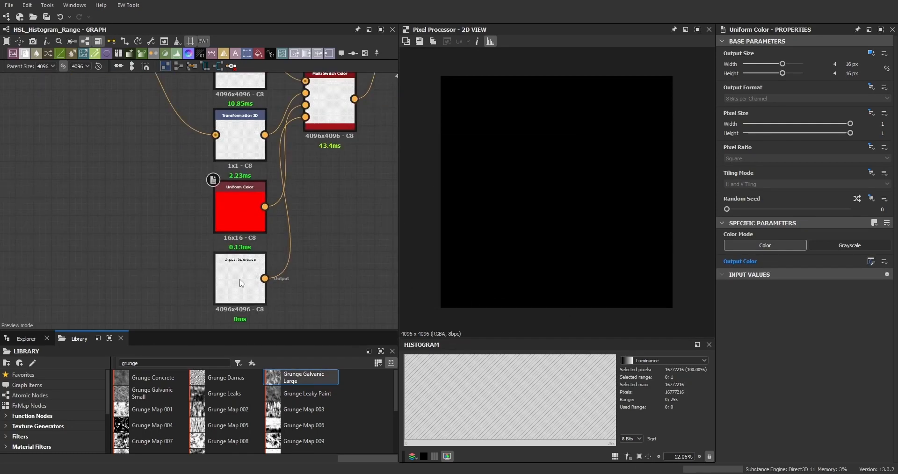
middle_drag(311, 252, 262, 256)
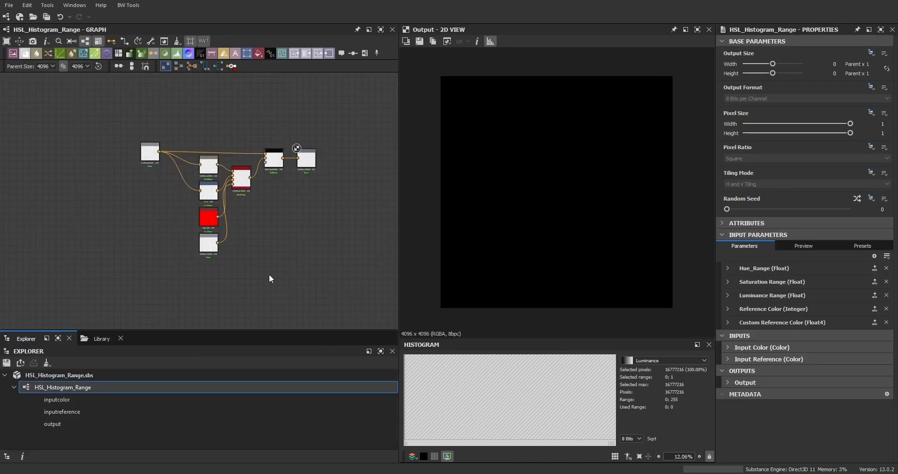
scroll(209, 246, up, 3)
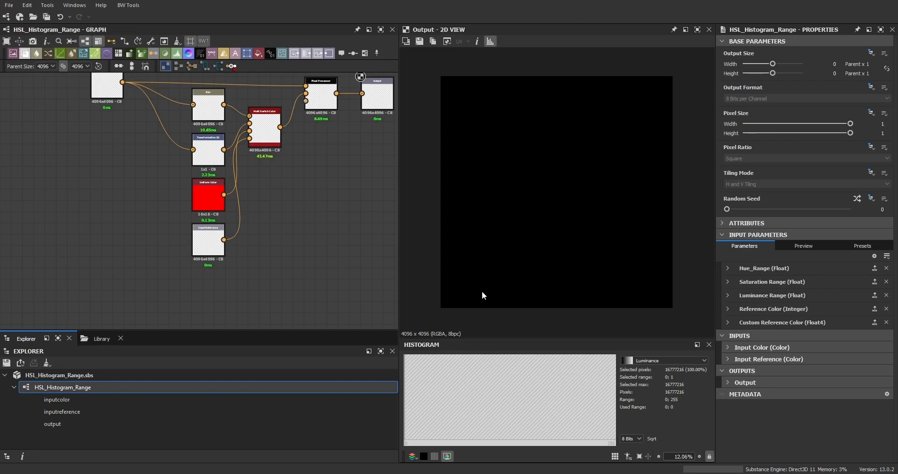
scroll(230, 218, up, 3)
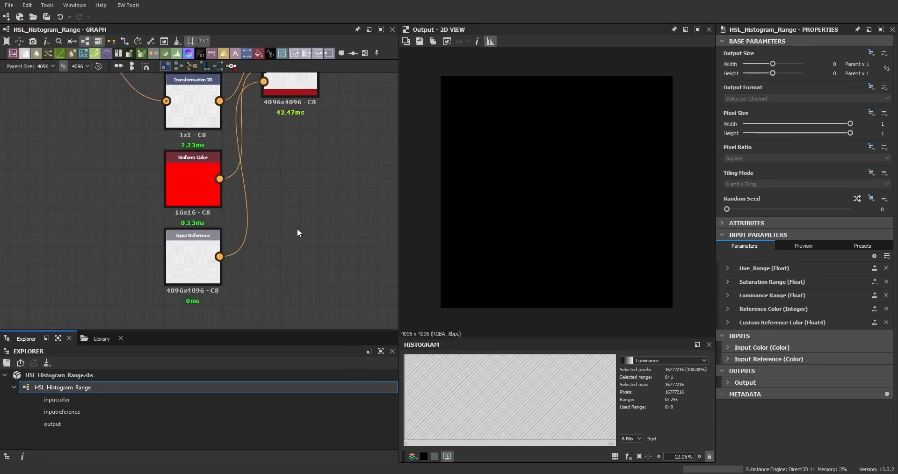
middle_drag(297, 229, 260, 248)
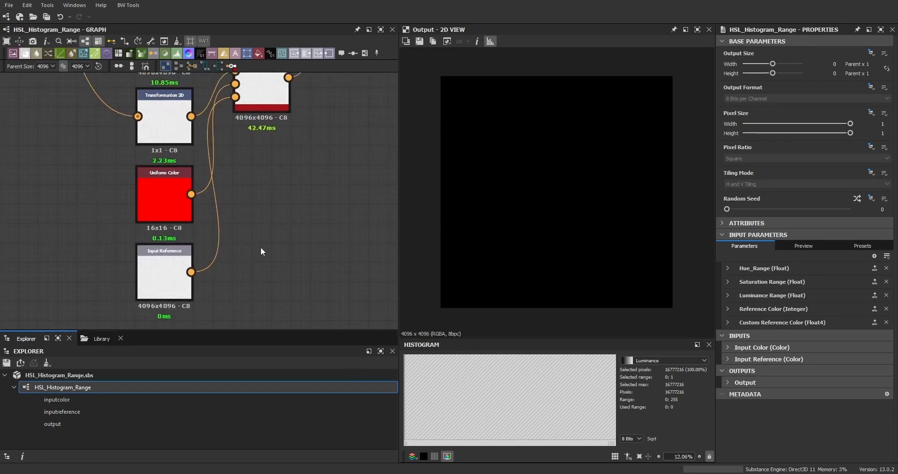
middle_drag(257, 181, 269, 224)
scroll(271, 225, down, 3)
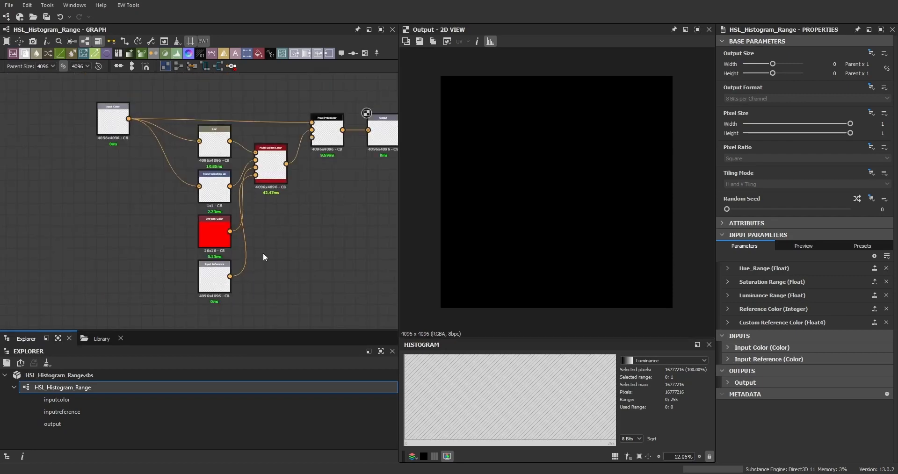
middle_drag(253, 255, 266, 214)
scroll(263, 219, up, 4)
click(191, 243)
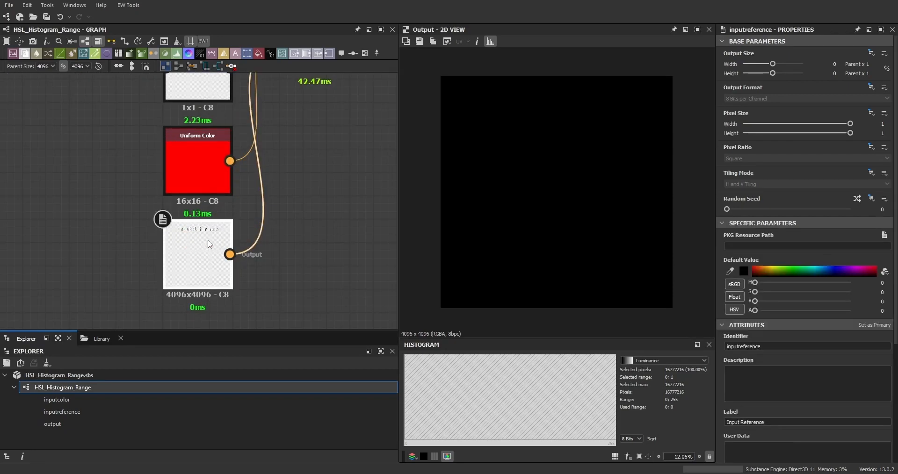
scroll(723, 360, down, 5)
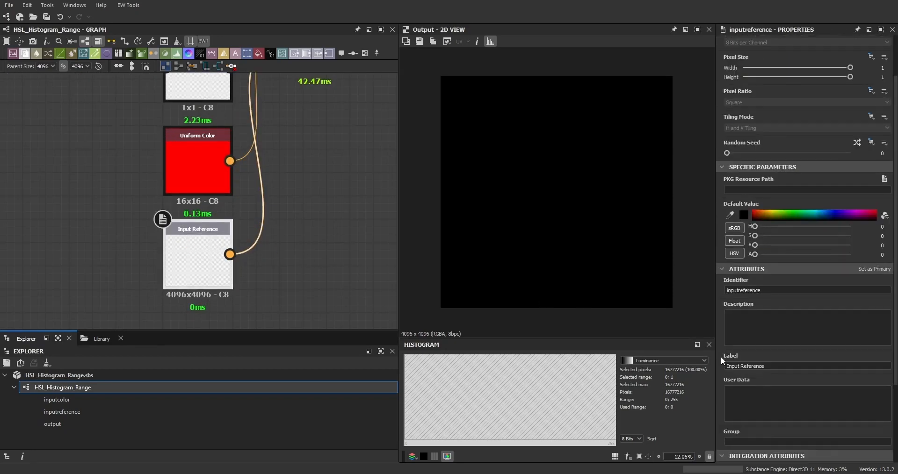
scroll(726, 358, down, 1)
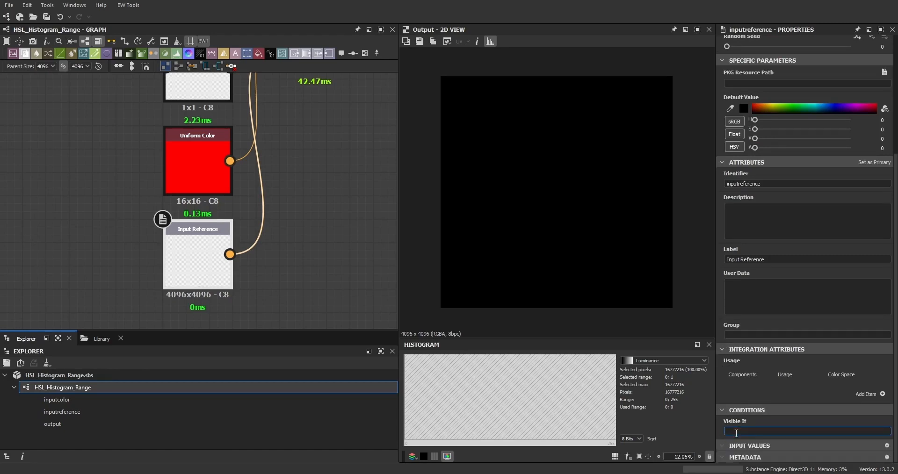
text(input[")
Copy the identifier input_selection from the graph's Reference Color input parameter.
scroll(303, 253, down, 2)
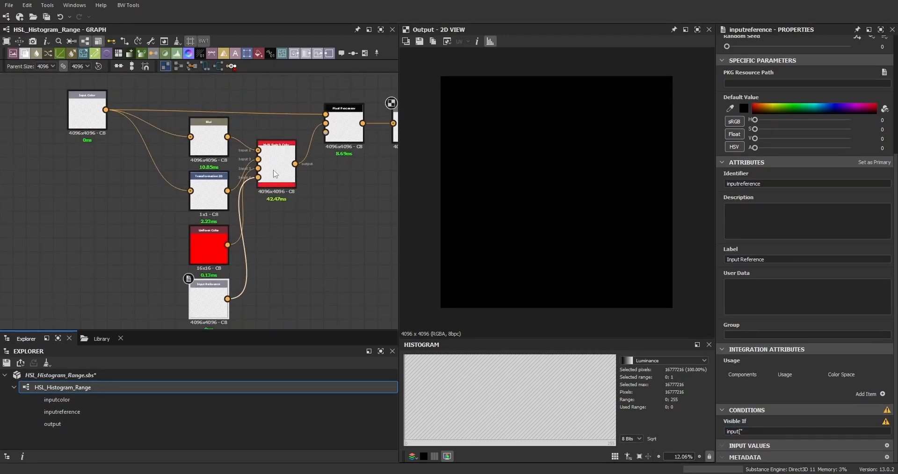
click(320, 265)
click(279, 167)
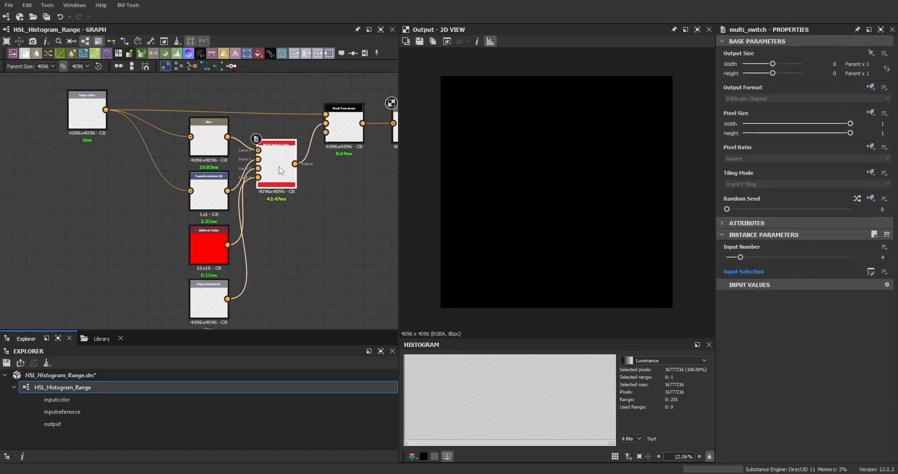
click(358, 244)
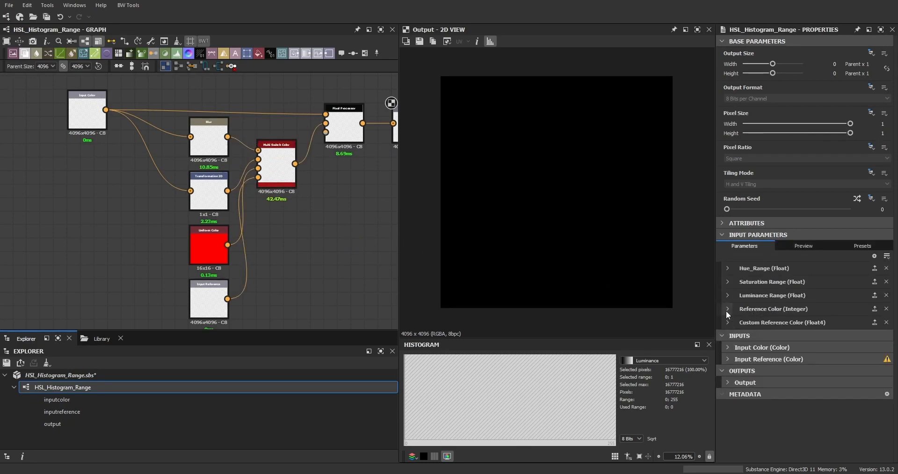
click(727, 310)
double_click(758, 321)
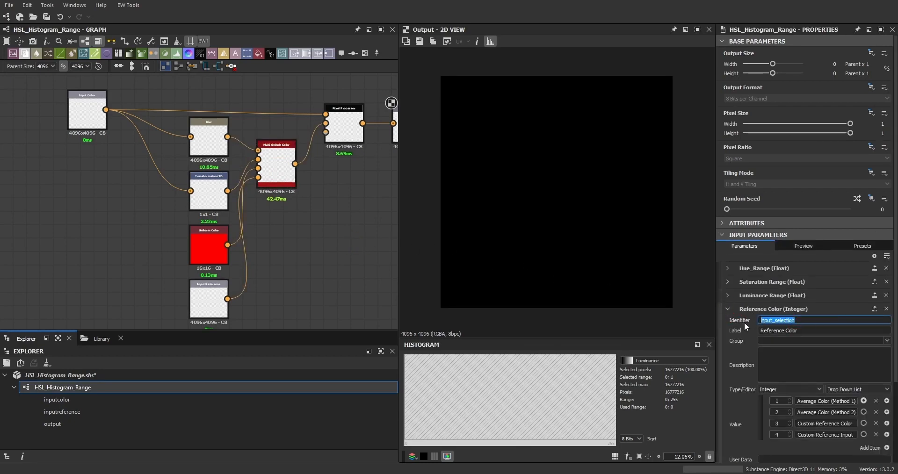
key(ctrl+c)
click(728, 308)
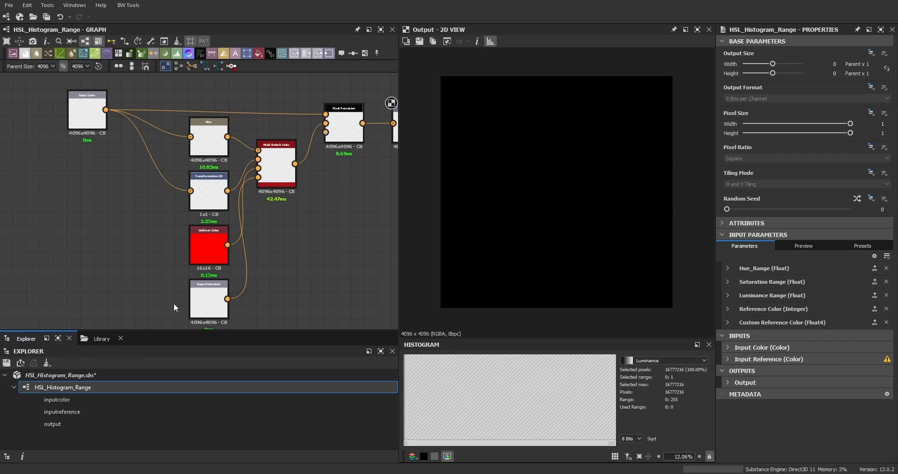
Complete the Input Reference node's Visible If condition as input["input_selection"]==4.
click(208, 299)
scroll(763, 410, down, 5)
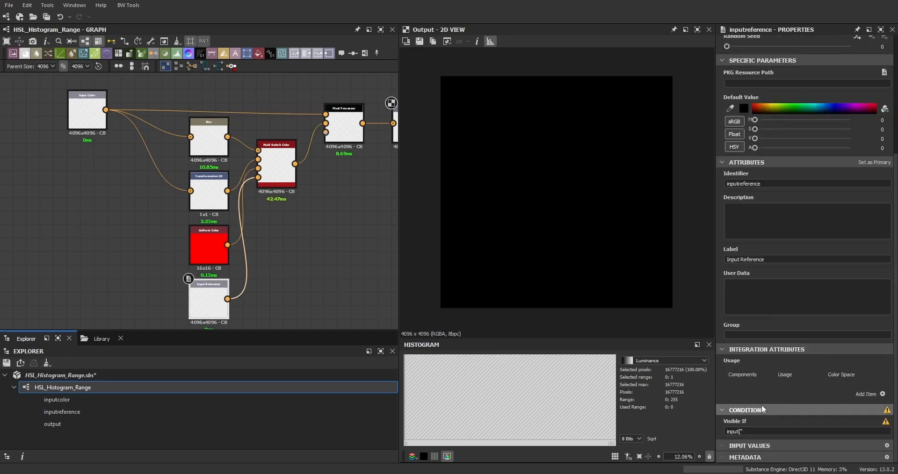
key(ctrl+v)
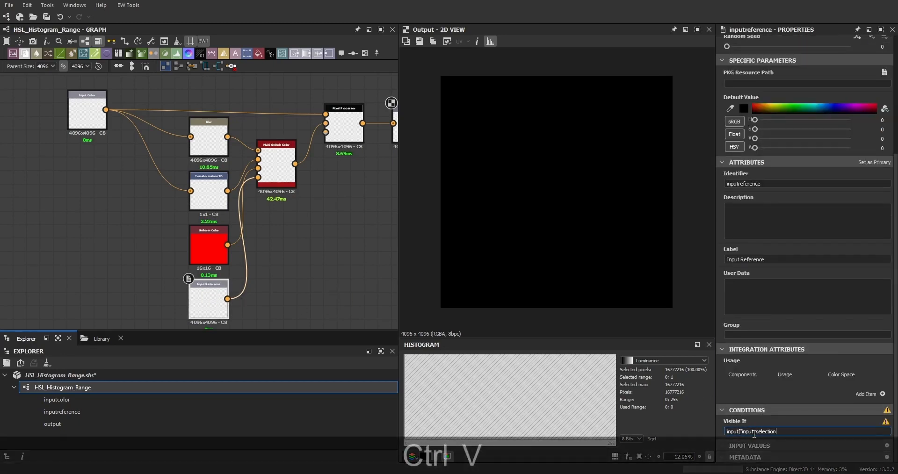
text("])
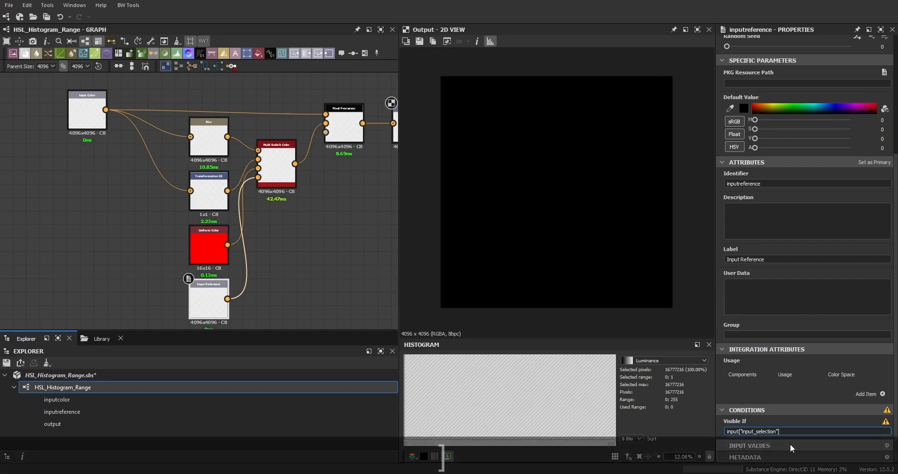
text(==4)
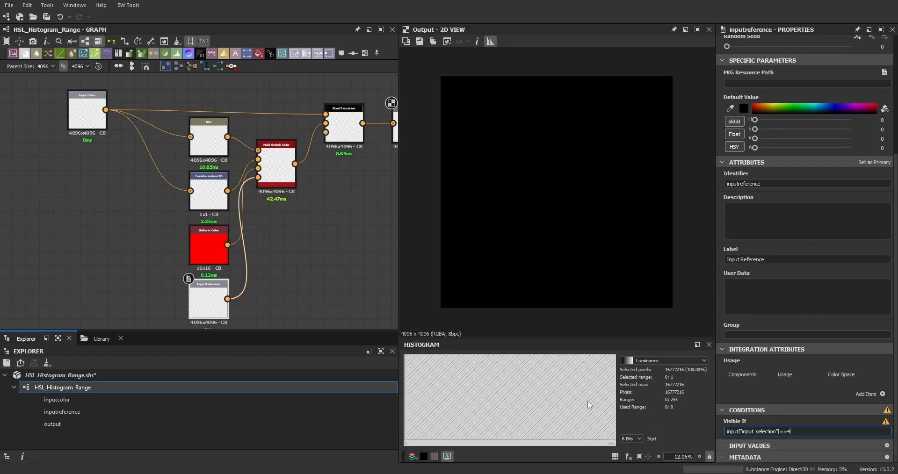
scroll(199, 298, up, 2)
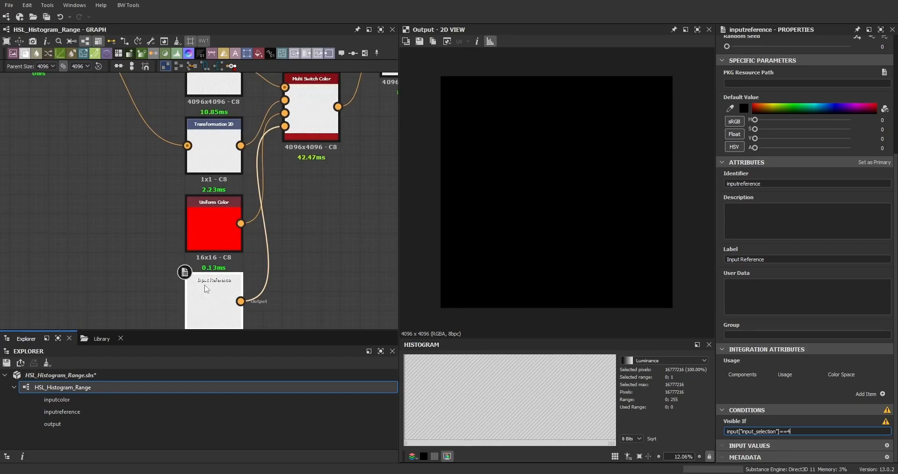
scroll(284, 267, down, 2)
click(307, 259)
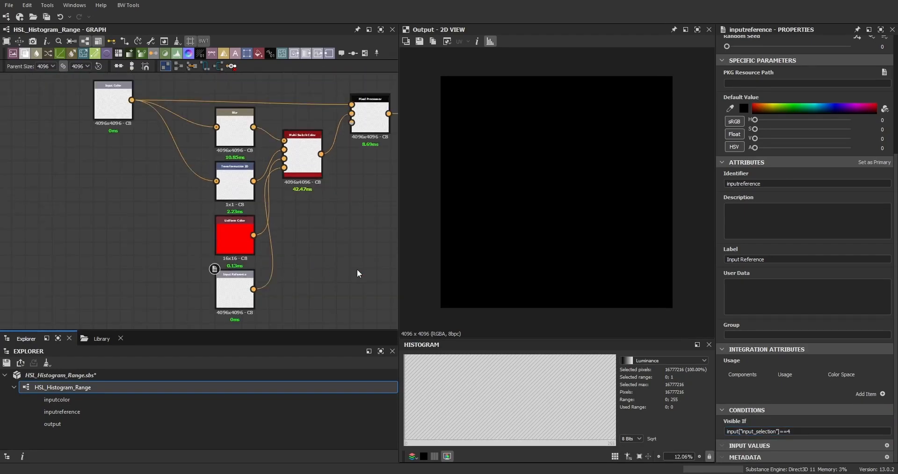
Paste input_selection into the Visible If condition of the graph's Custom Reference Color parameter.
middle_drag(359, 274, 278, 283)
scroll(240, 230, up, 2)
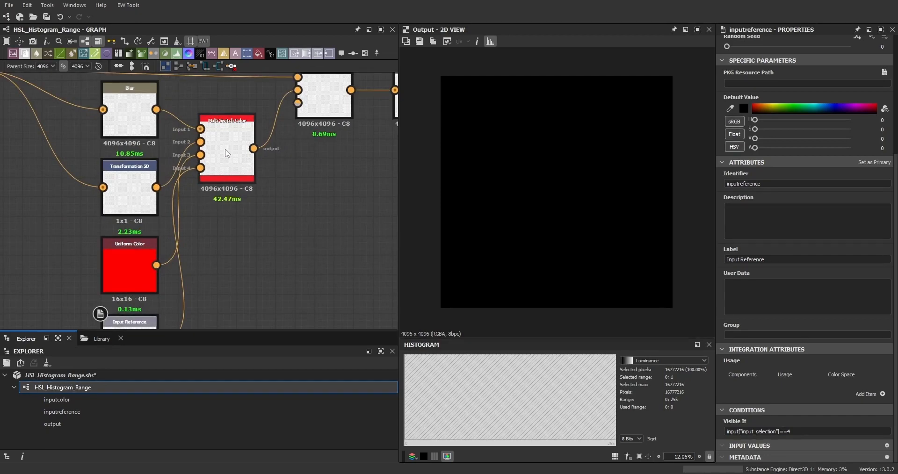
scroll(228, 154, down, 2)
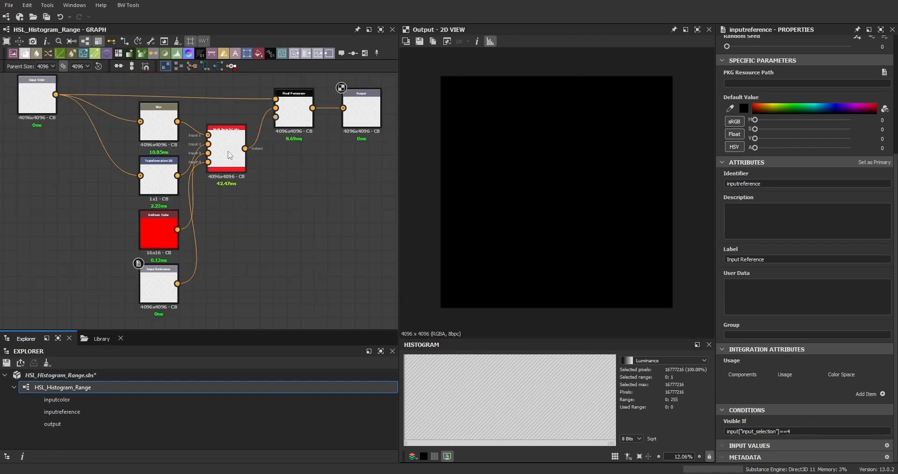
click(166, 225)
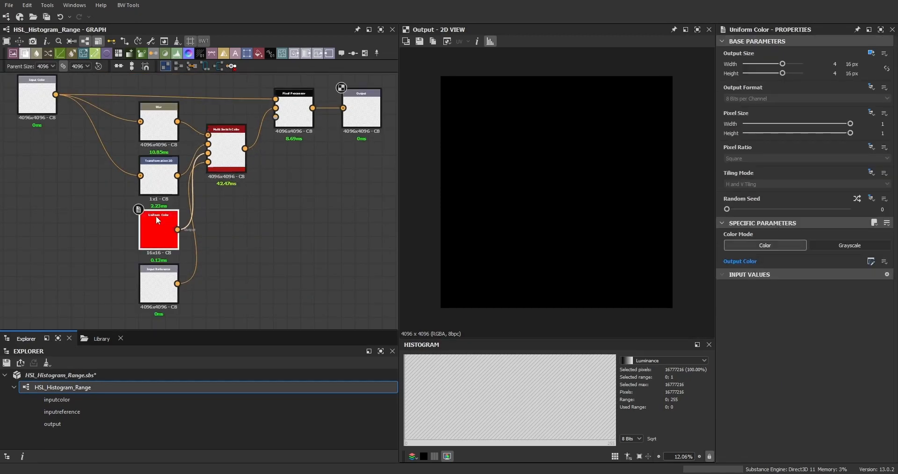
click(250, 232)
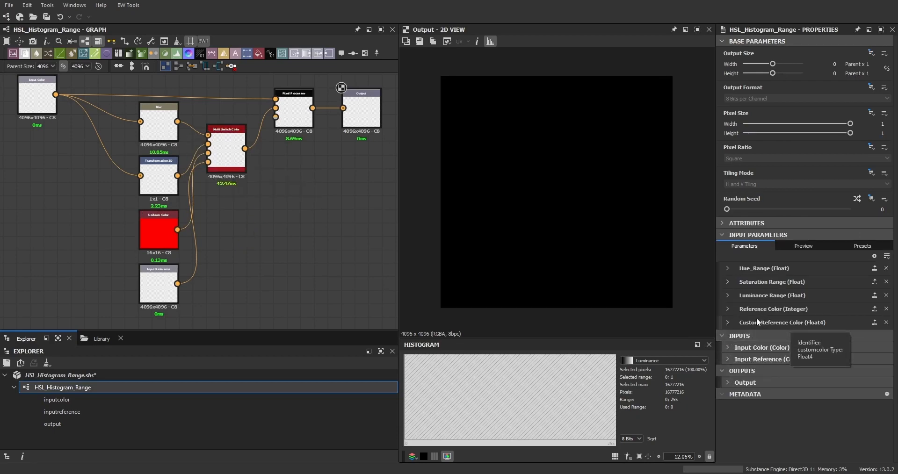
click(729, 322)
scroll(724, 350, down, 3)
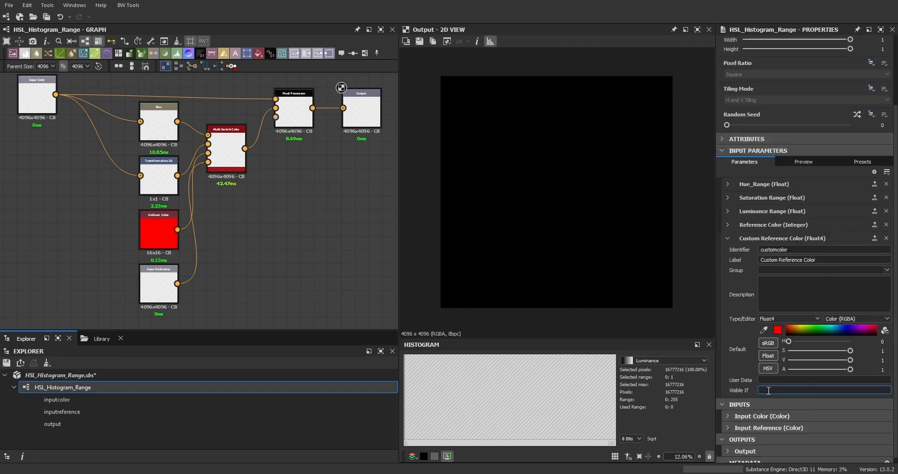
key(ctrl+v)
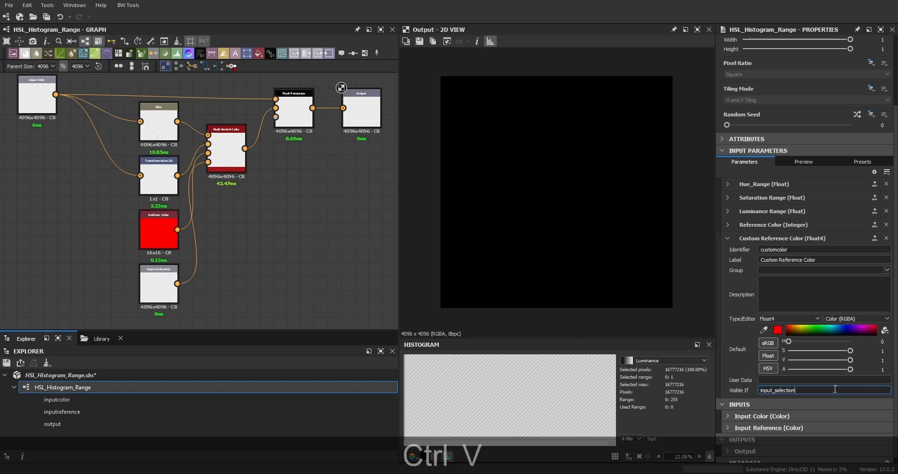
Copy the complete Visible If condition from the Input Reference node.
click(170, 290)
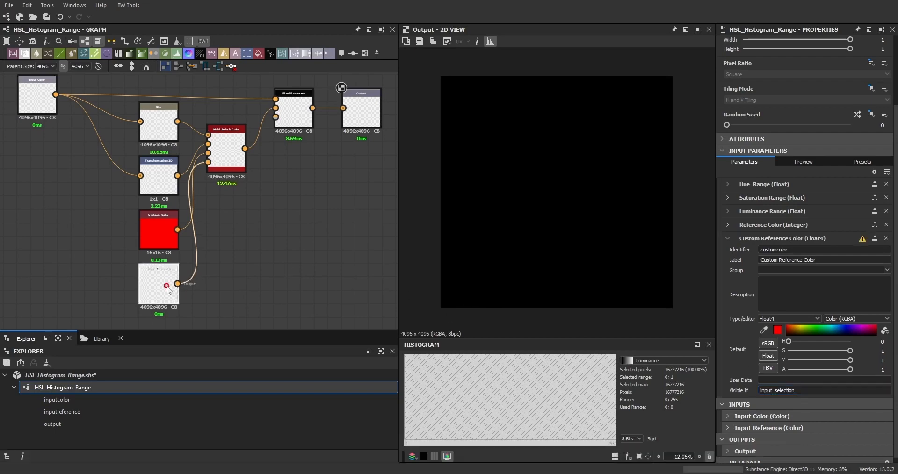
click(744, 431)
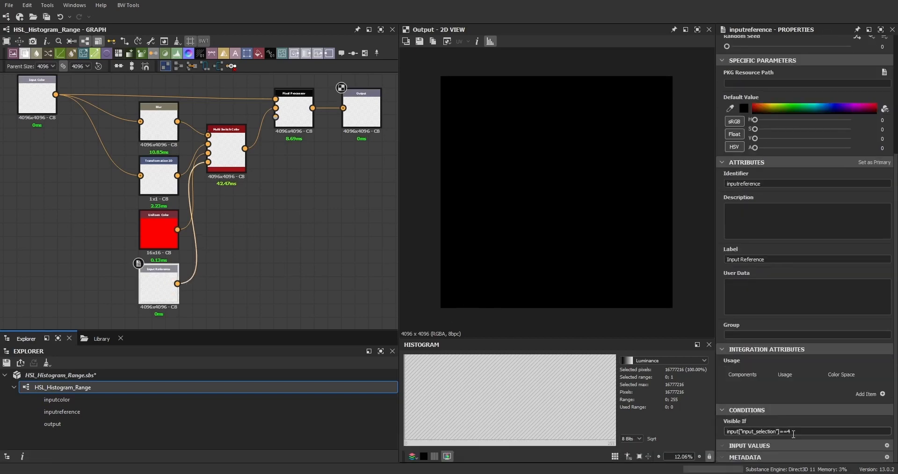
key(ctrl+a)
key(ctrl+c)
click(271, 227)
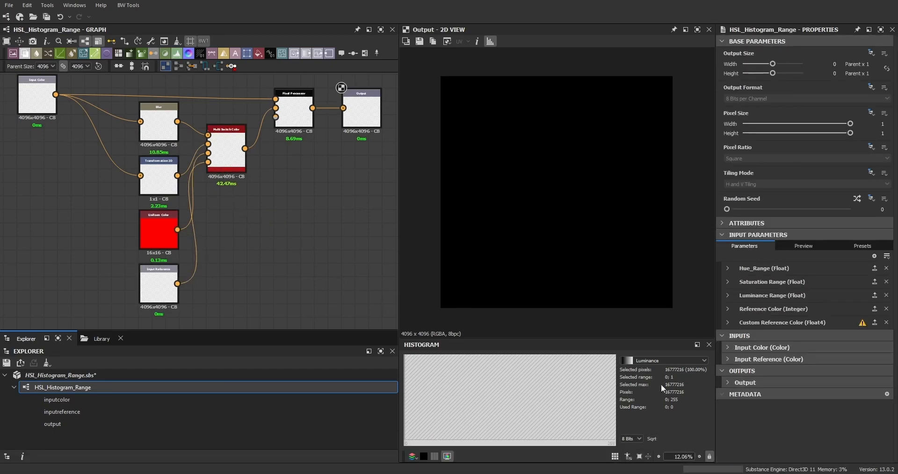
Replace the Custom Reference Color parameter's Visible If condition with the copied expression, changed to input["input_selection"]==3.
click(736, 335)
scroll(754, 365, down, 2)
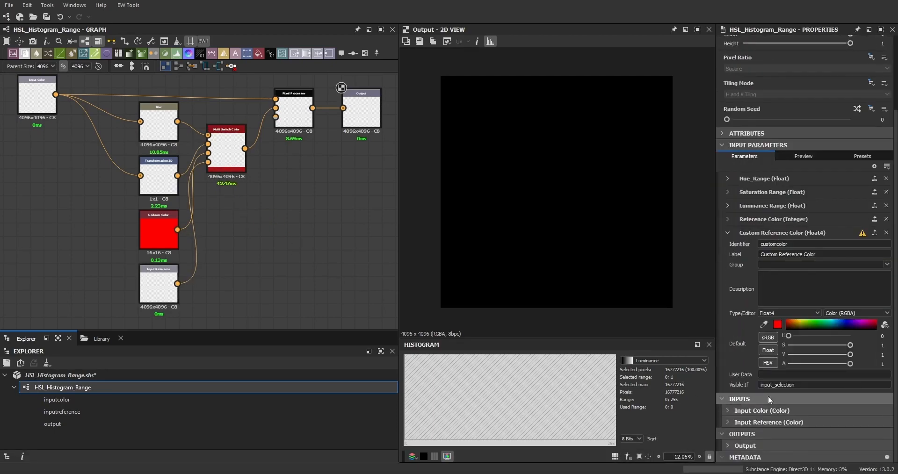
click(800, 385)
key(ctrl+a)
key(ctrl+v)
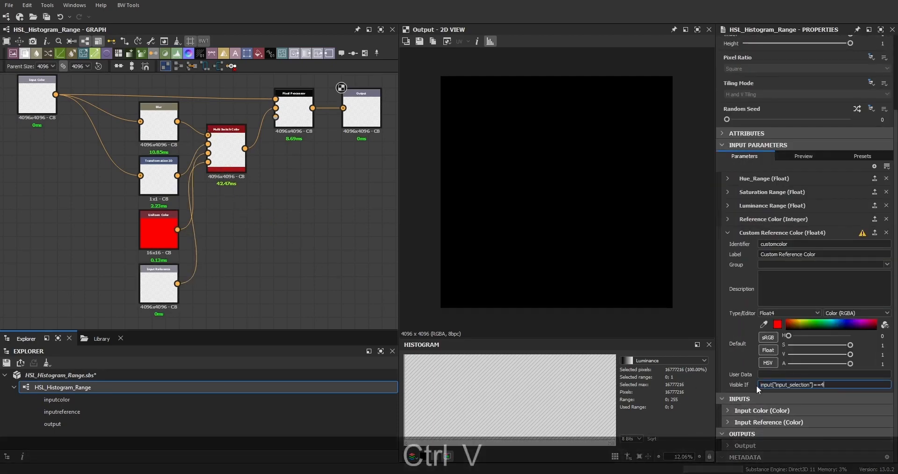
key(BackSpace)
text(3)
click(328, 263)
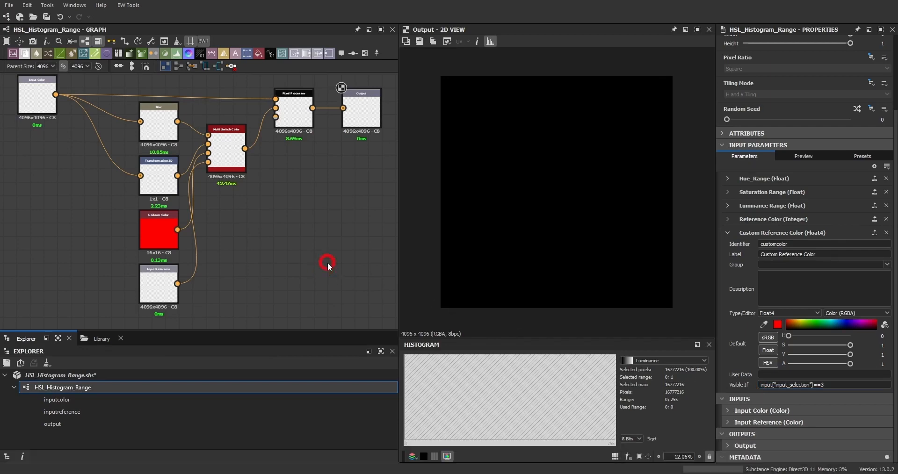
Save the HSL_Histogram_Range package.
scroll(321, 265, down, 3)
middle_drag(293, 262, 290, 235)
key(ctrl+s)
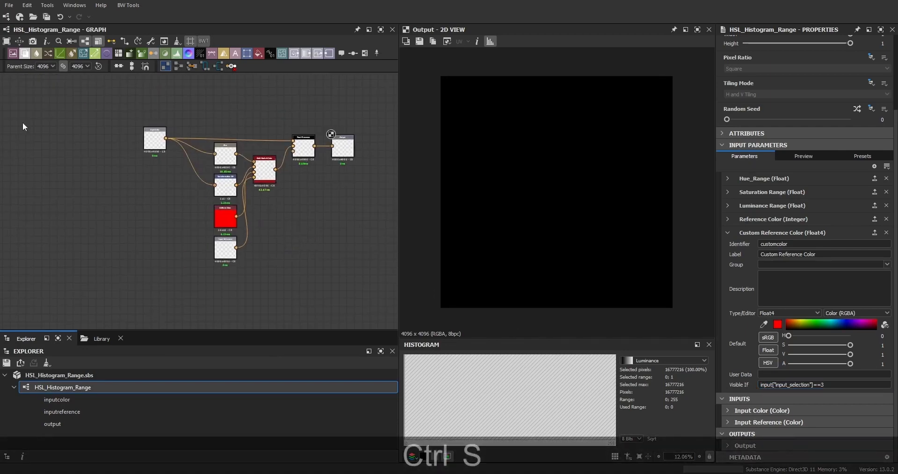
Create a new Substance graph from the Empty template and add an HSL_Histogram_Range node to it.
click(9, 5)
mouse_move(24, 17)
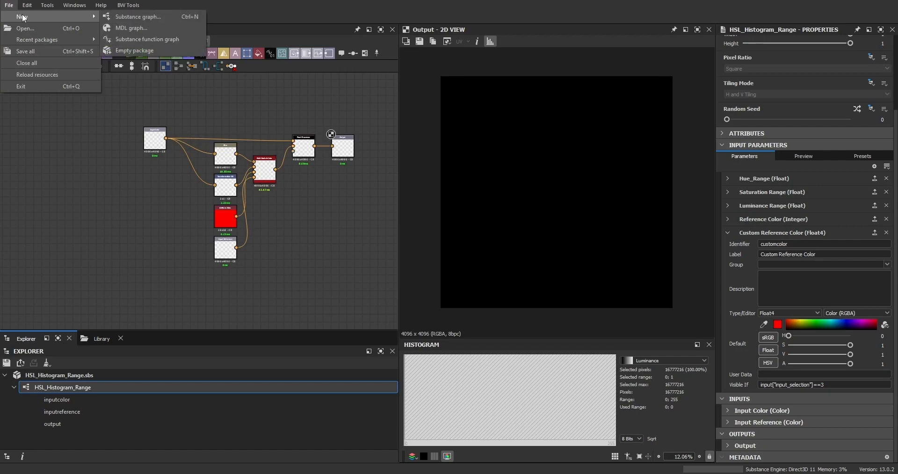
click(138, 16)
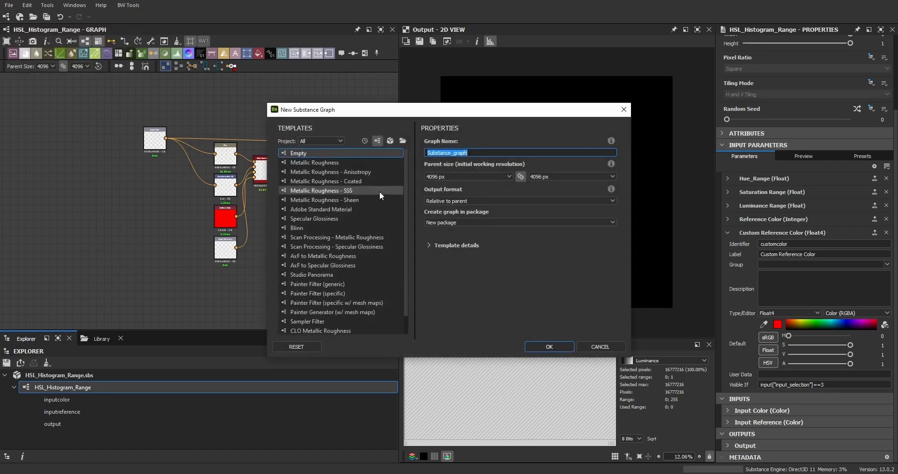
click(554, 349)
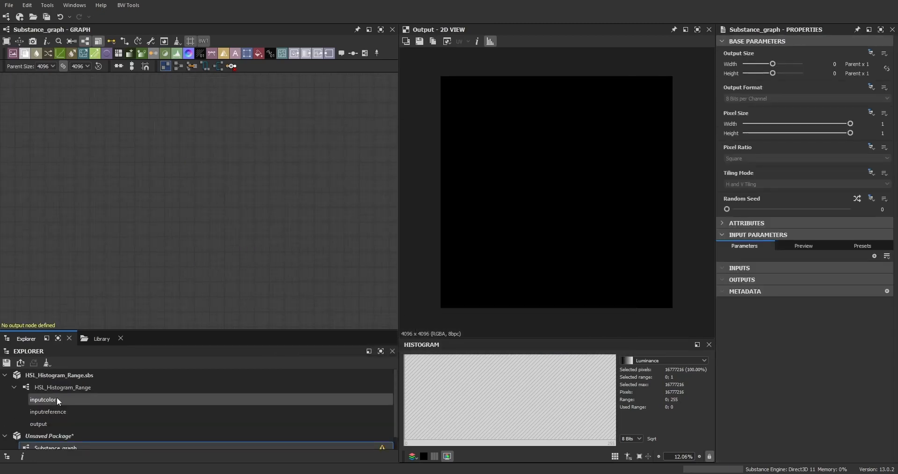
drag(71, 388, 218, 187)
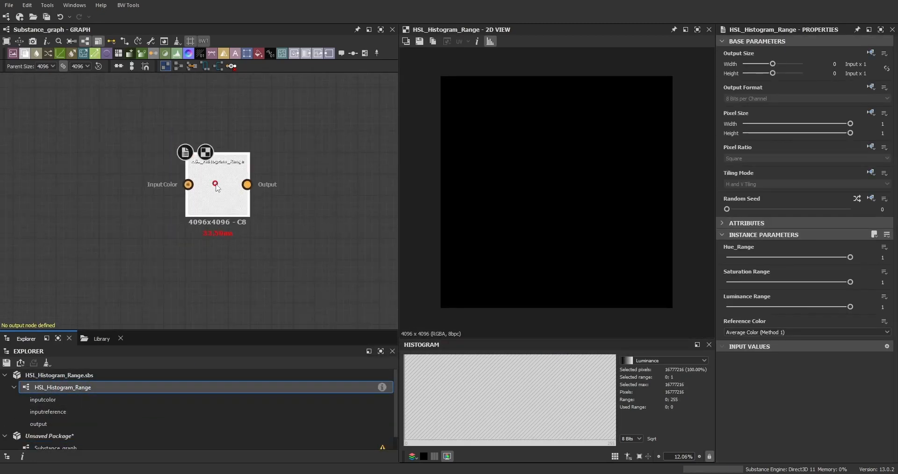
Test the node's Reference Color options Average Color (Method 2), Custom Reference Color and Custom Reference Input, then return to Average Color (Method 1).
click(763, 333)
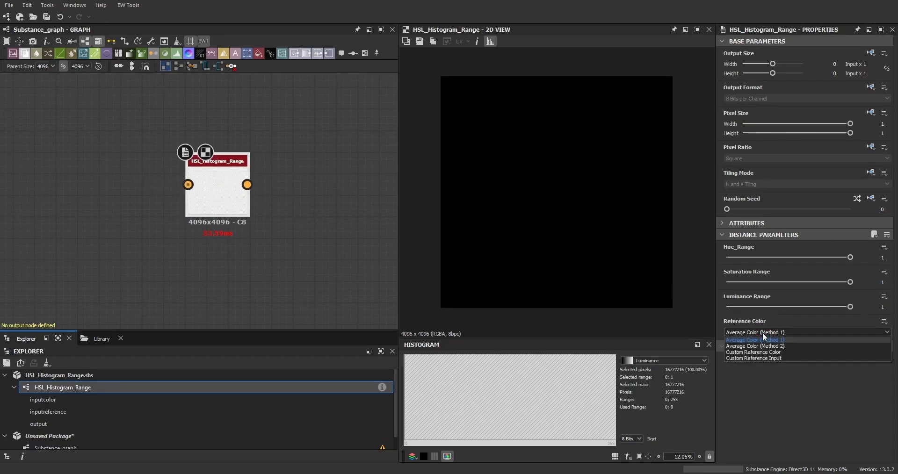
click(769, 338)
click(767, 333)
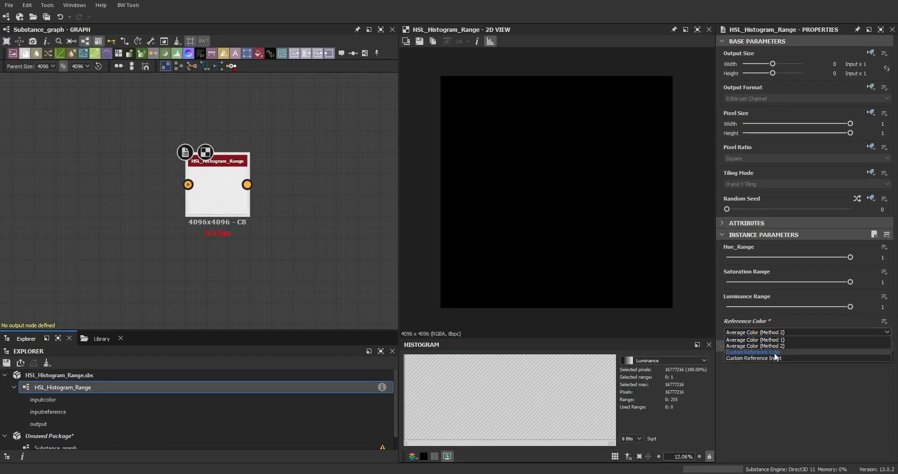
click(772, 353)
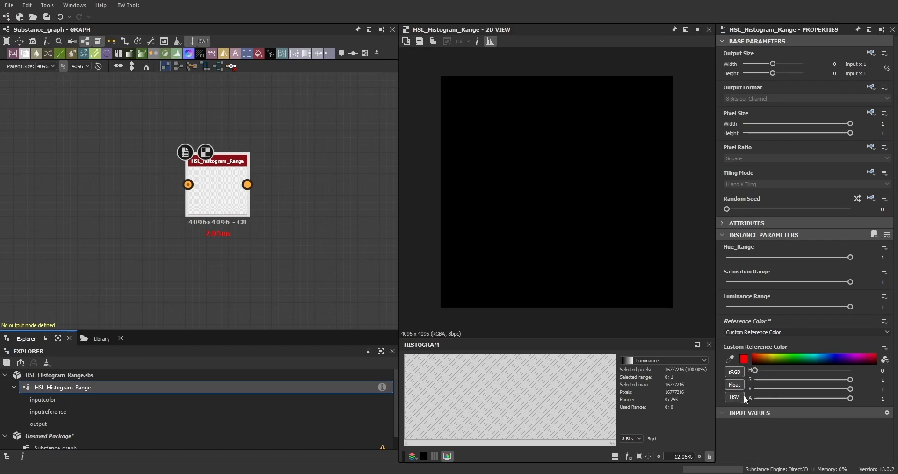
click(743, 336)
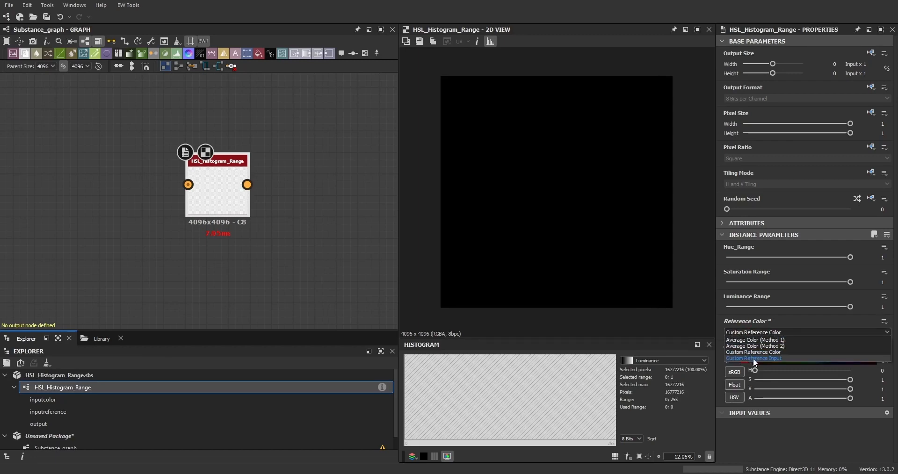
click(754, 359)
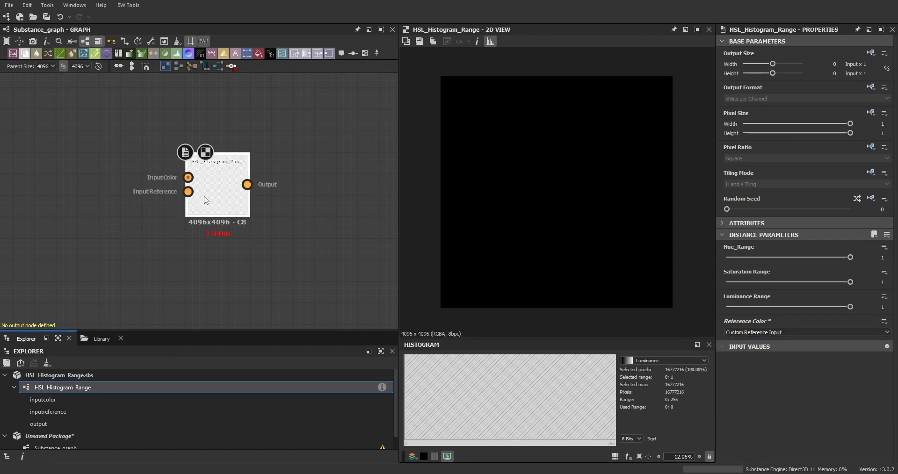
click(744, 333)
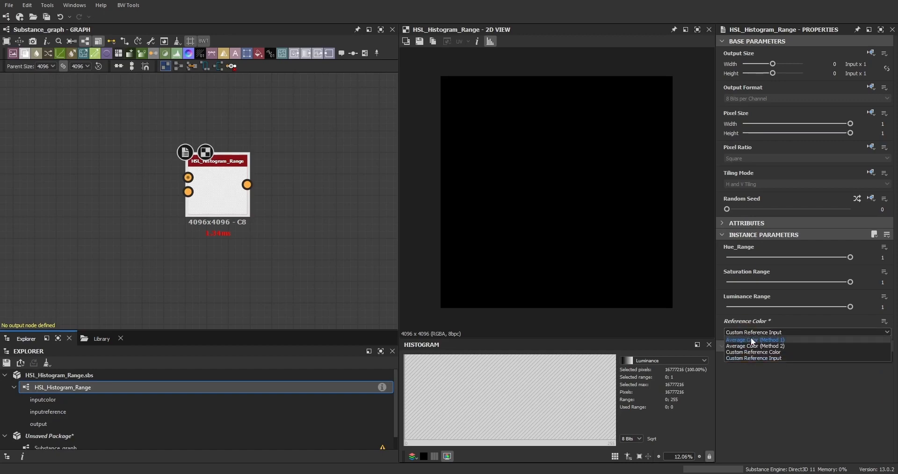
click(753, 341)
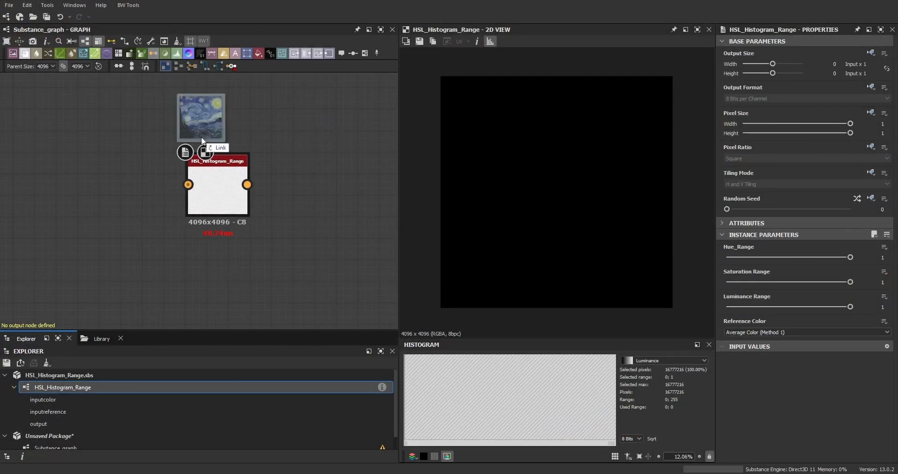
Import the Van Gogh Starry Night image as a Bitmap node and place it up and left of the HSL_Histogram_Range node.
drag(220, 140, 43, 139)
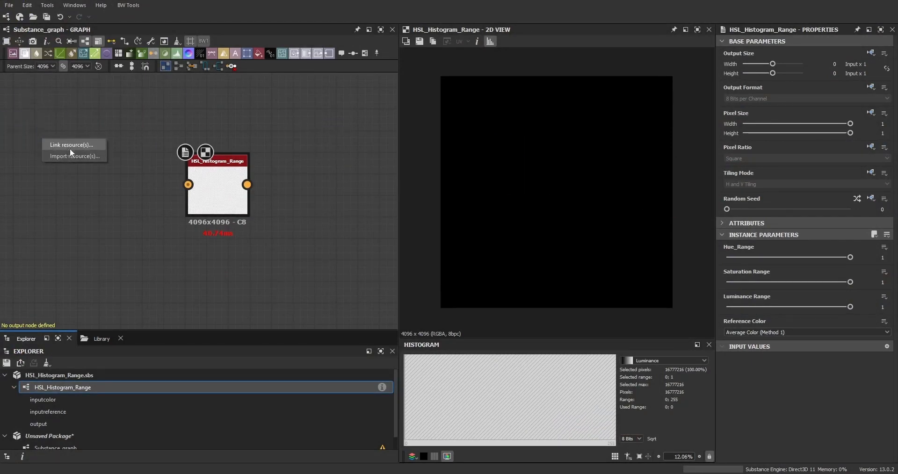
click(77, 158)
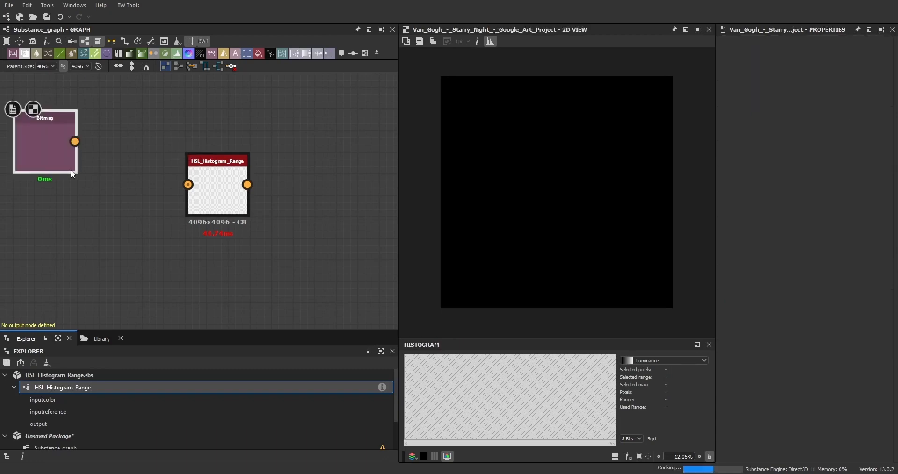
middle_drag(89, 177, 170, 197)
drag(137, 175, 126, 132)
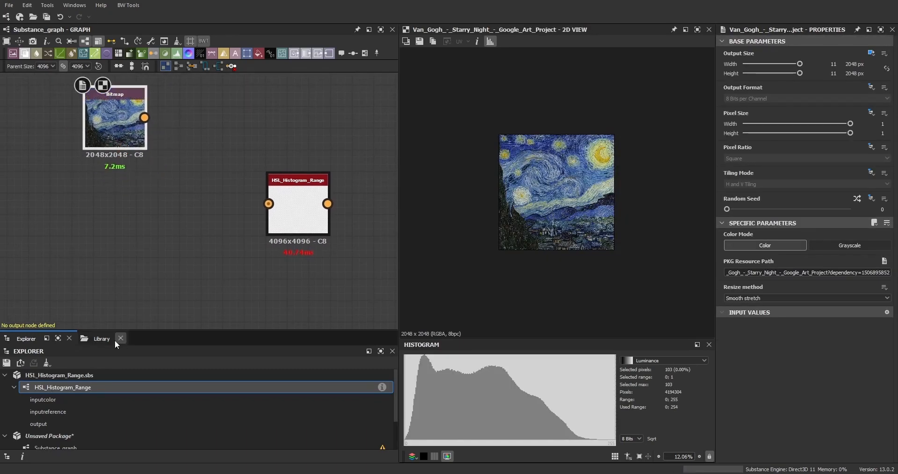
Add a Grunge Galvanic Large node from the library to the graph, below the Bitmap node.
click(100, 338)
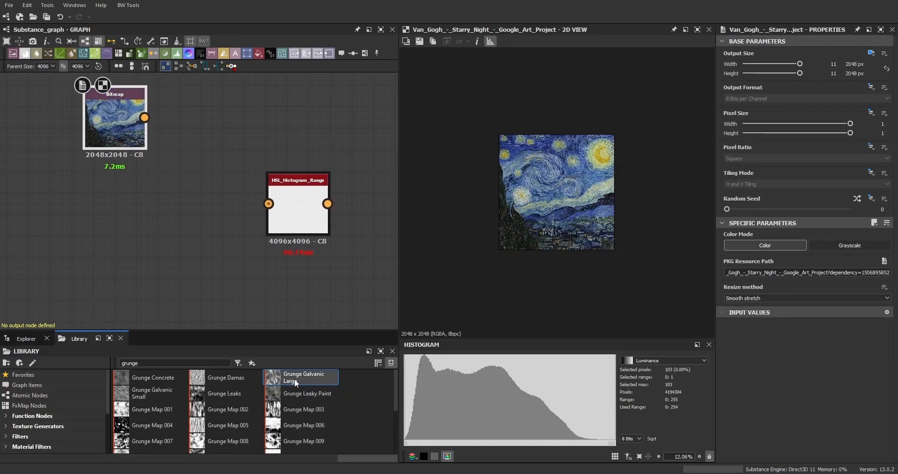
drag(316, 378, 108, 250)
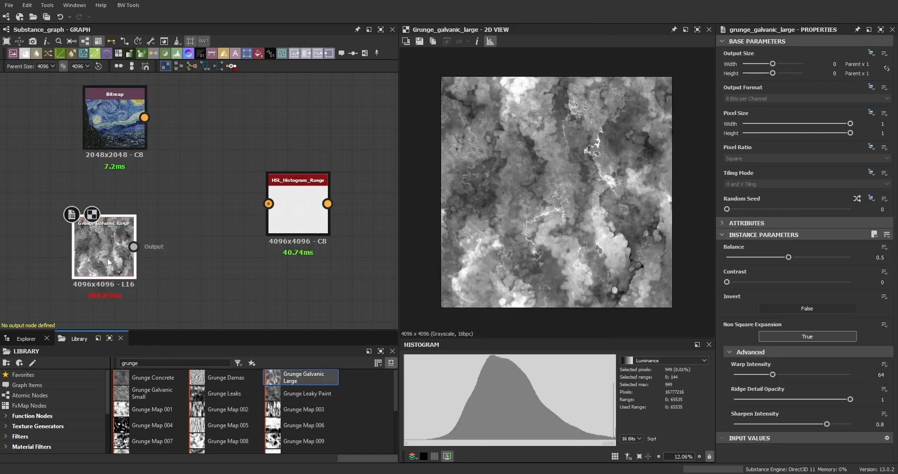
Add a Gradient Map node connected to the output of the Grunge Galvanic Large node.
middle_drag(109, 262, 192, 265)
drag(192, 265, 83, 253)
drag(115, 251, 183, 250)
text(gr)
click(216, 201)
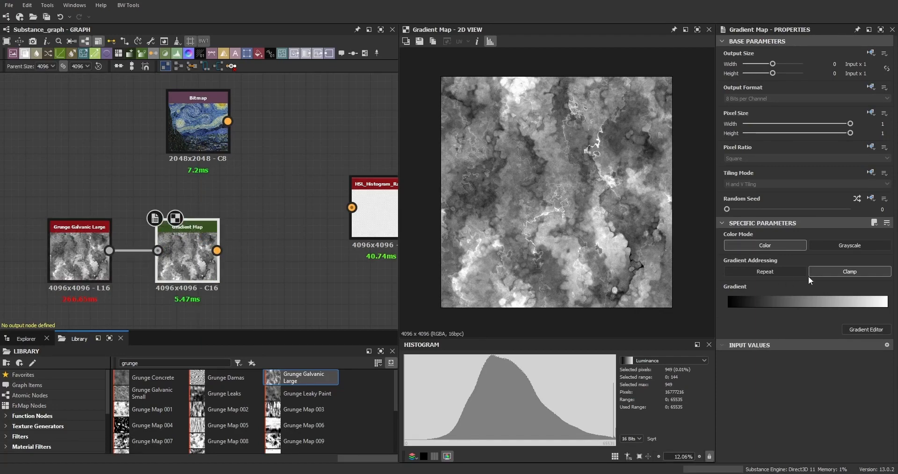
Pick the Gradient Map's gradient from the colors of the Starry Night painting shown on the Bitmap node.
click(858, 332)
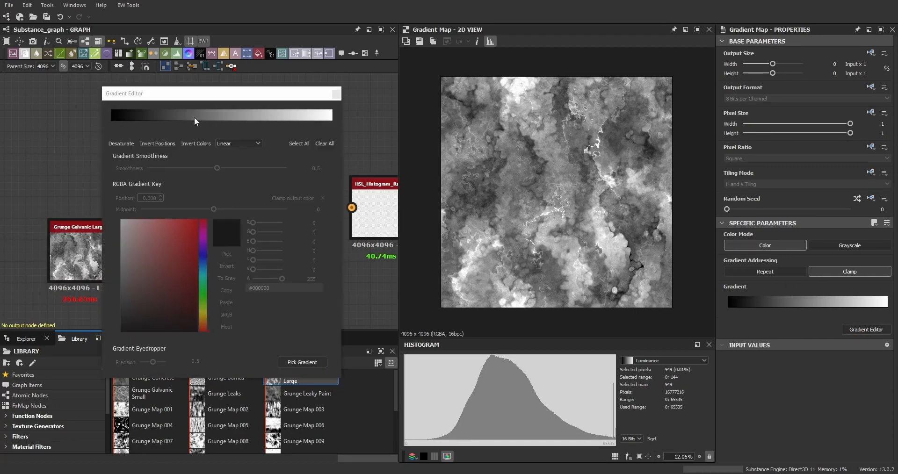
drag(187, 93, 444, 171)
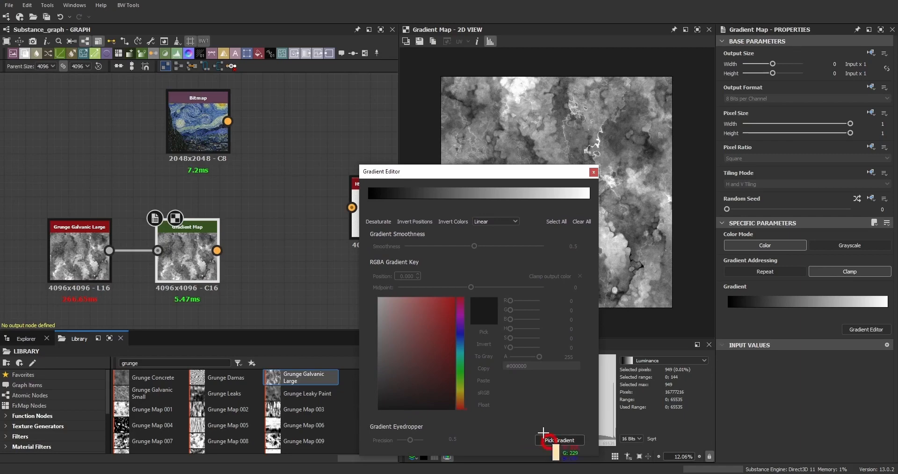
mouse_move(208, 107)
mouse_down()
mouse_move(221, 105)
mouse_move(223, 117)
mouse_up()
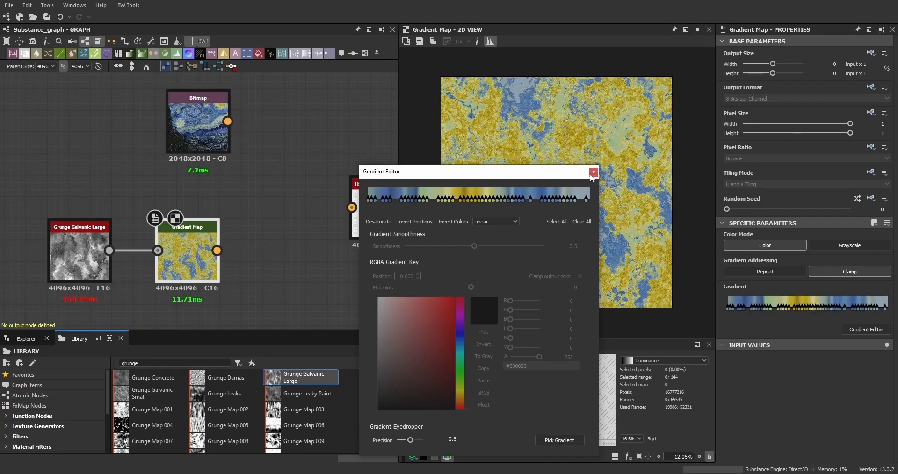
click(593, 172)
Connect the Gradient Map output to the Input Color of the HSL_Histogram_Range node.
middle_drag(398, 211, 300, 204)
click(300, 204)
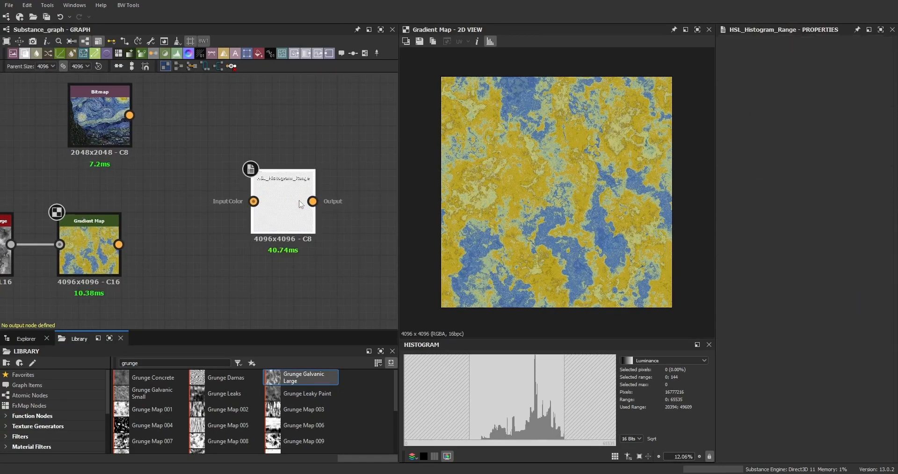
middle_drag(130, 250, 197, 232)
drag(188, 227, 322, 184)
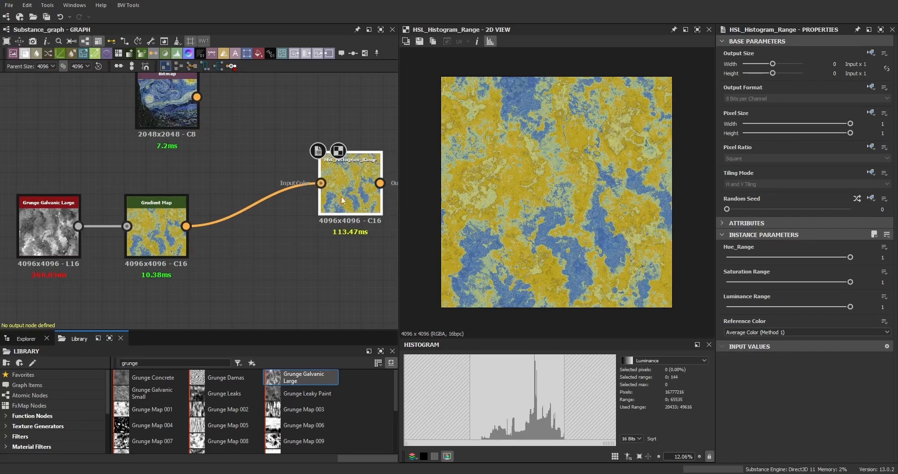
middle_drag(342, 200, 307, 216)
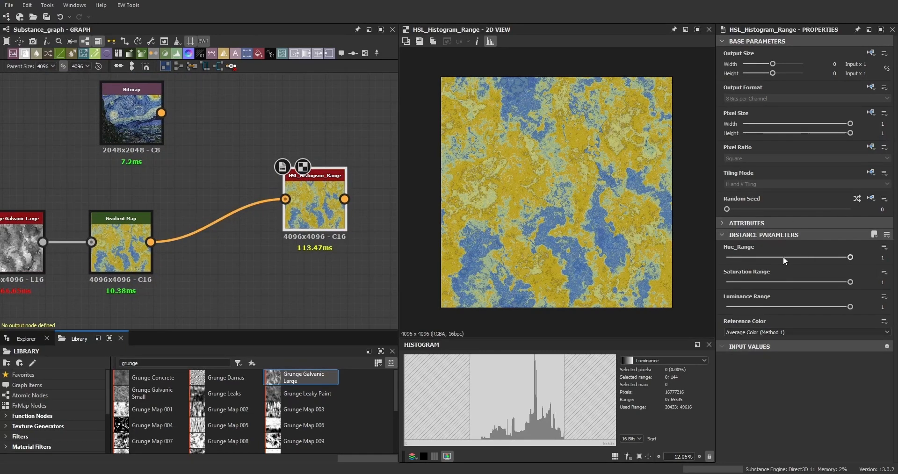
Test the node's Hue_Range at 1.5 and at lower values, and set it back to 1.
drag(849, 258, 873, 257)
text(1.5)
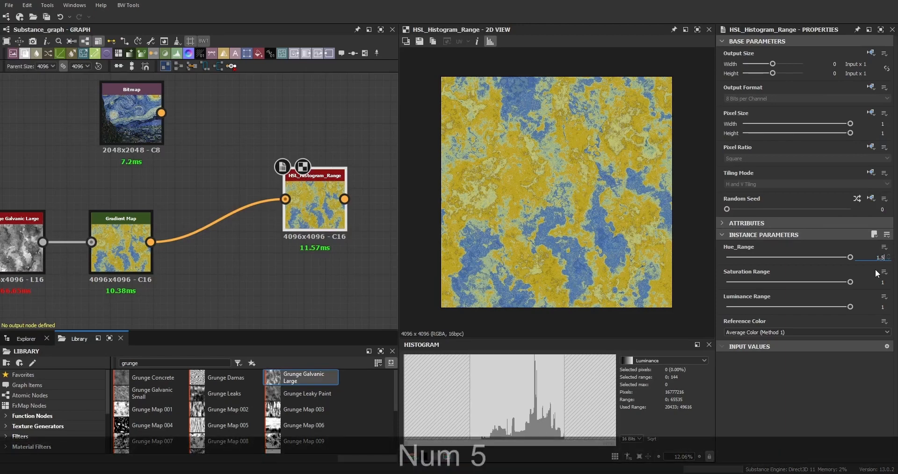
key(Return)
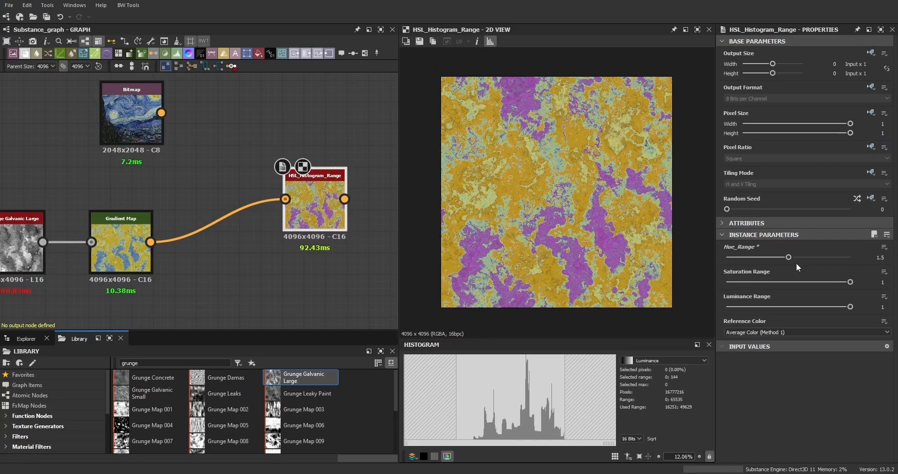
mouse_move(790, 261)
mouse_down()
mouse_move(722, 262)
mouse_move(776, 258)
mouse_up()
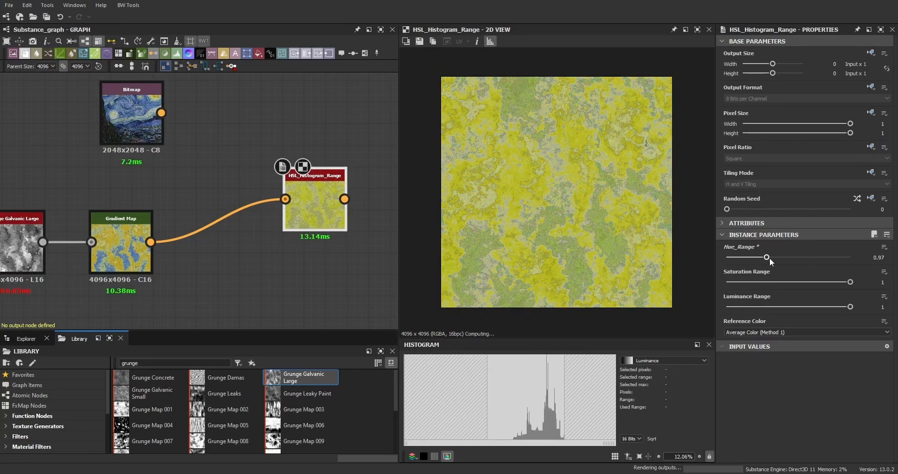
click(873, 259)
text(1)
key(Return)
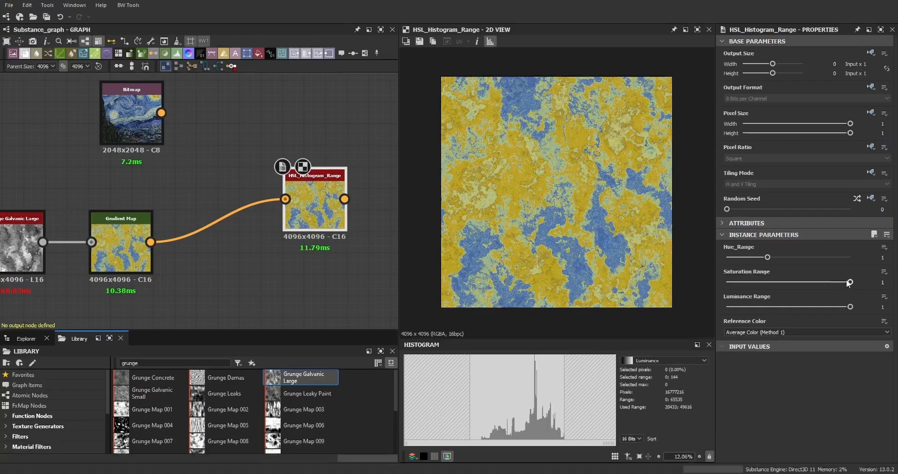
Test the Saturation Range at 0, 1.5 and 10, and set it back to 1.
drag(851, 282, 727, 283)
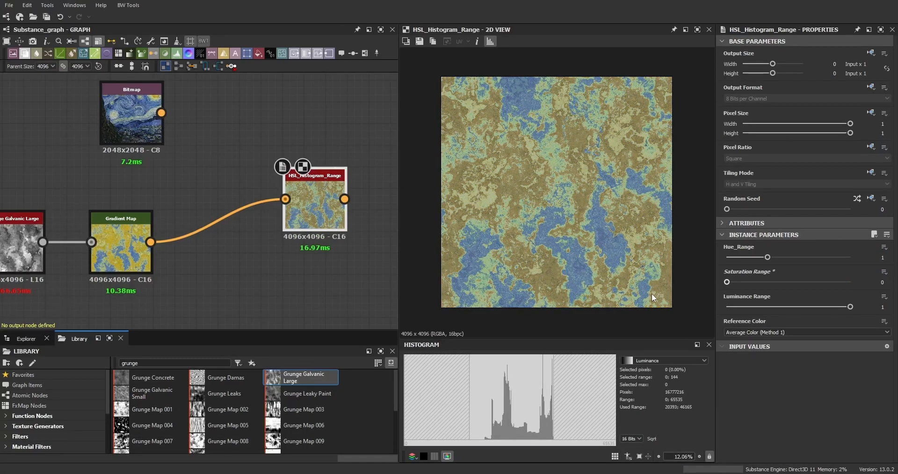
drag(675, 292, 883, 280)
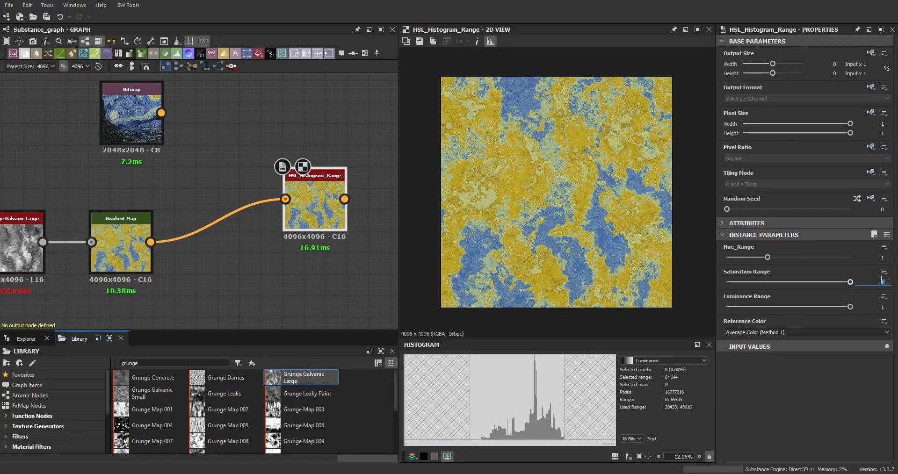
text(1.5)
key(Return)
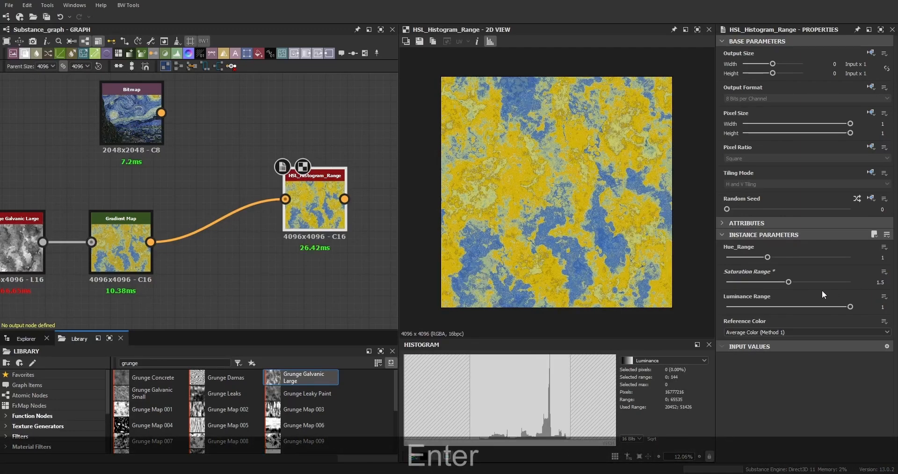
drag(789, 282, 889, 288)
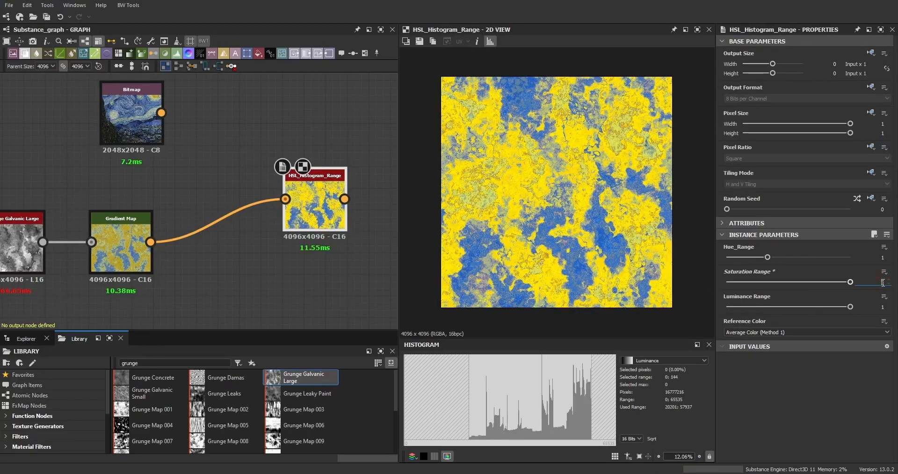
text(10)
key(Return)
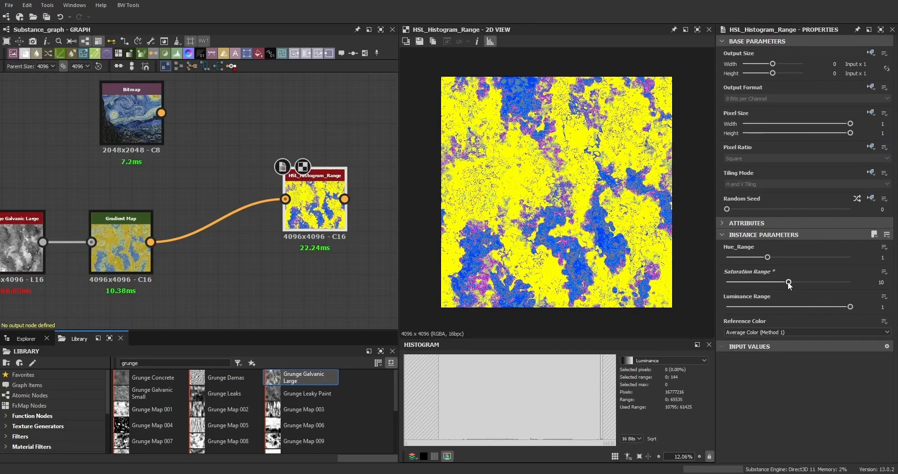
drag(790, 285, 708, 294)
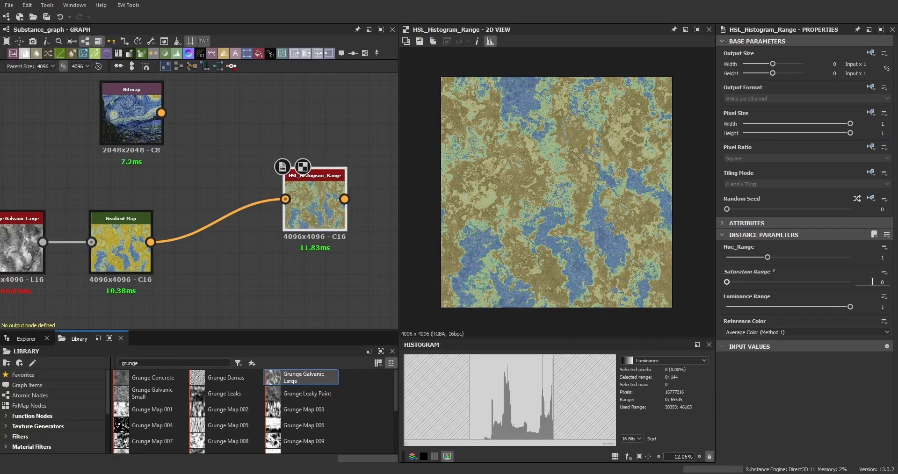
text(1)
key(Return)
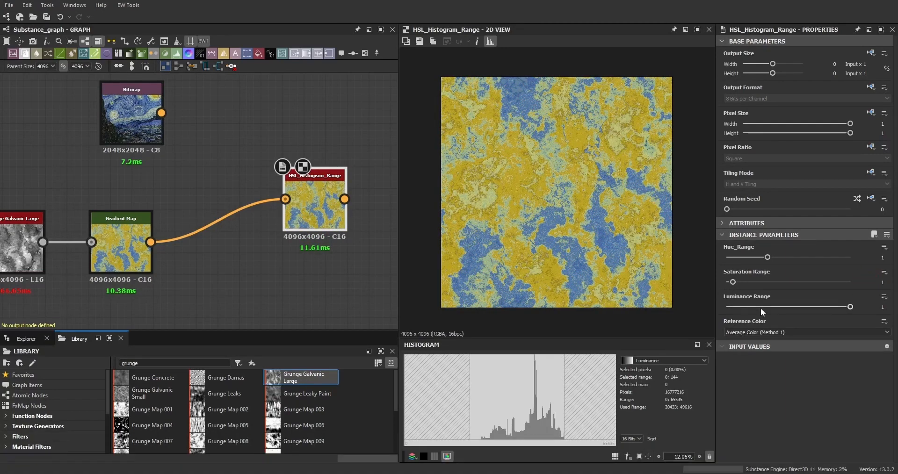
Test the Luminance Range at 0 and 2, inspecting the image up close, and return it to 0.
drag(850, 307, 660, 319)
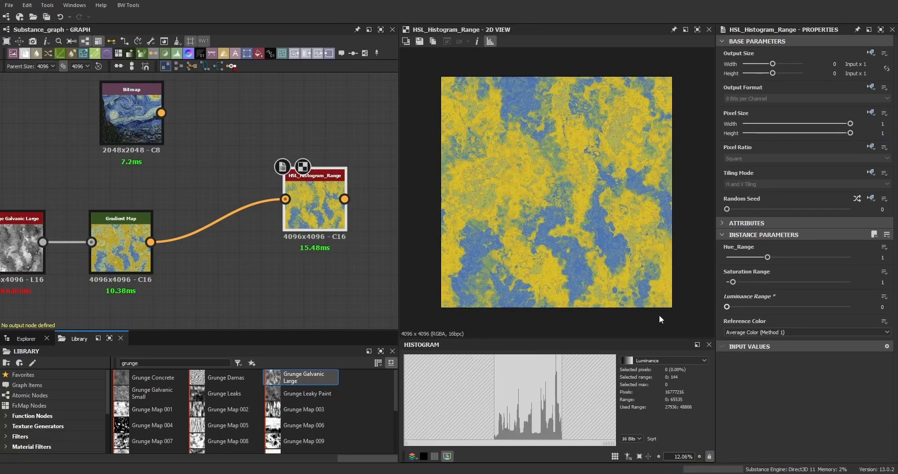
scroll(564, 261, up, 5)
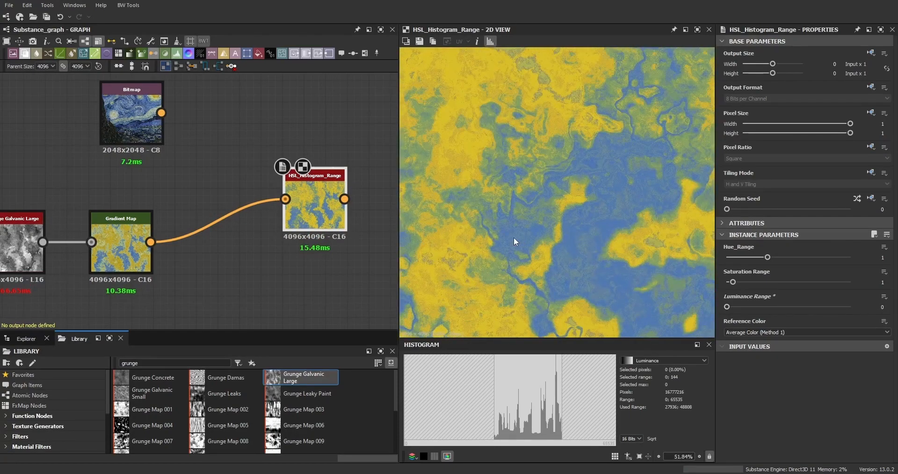
scroll(496, 212, down, 4)
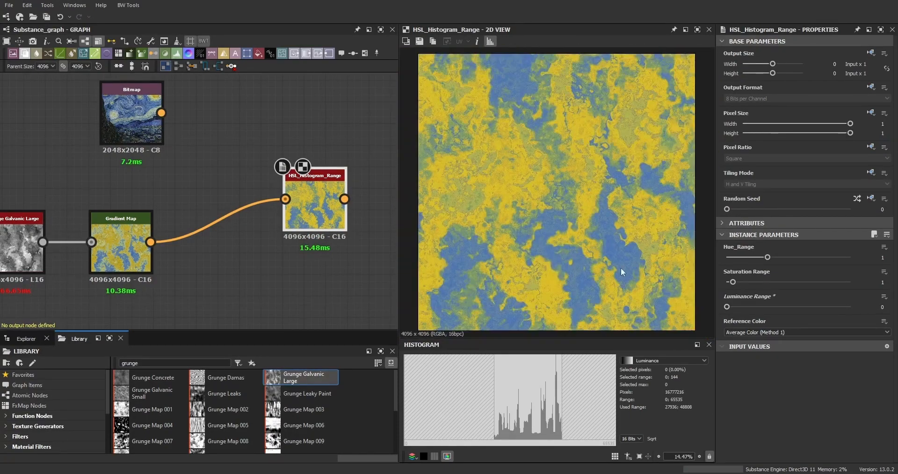
click(882, 307)
text(2)
key(Return)
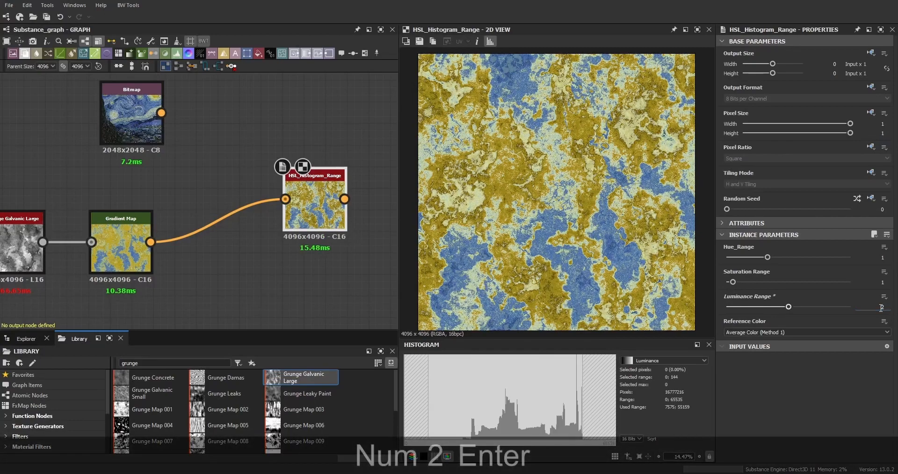
drag(788, 306, 699, 314)
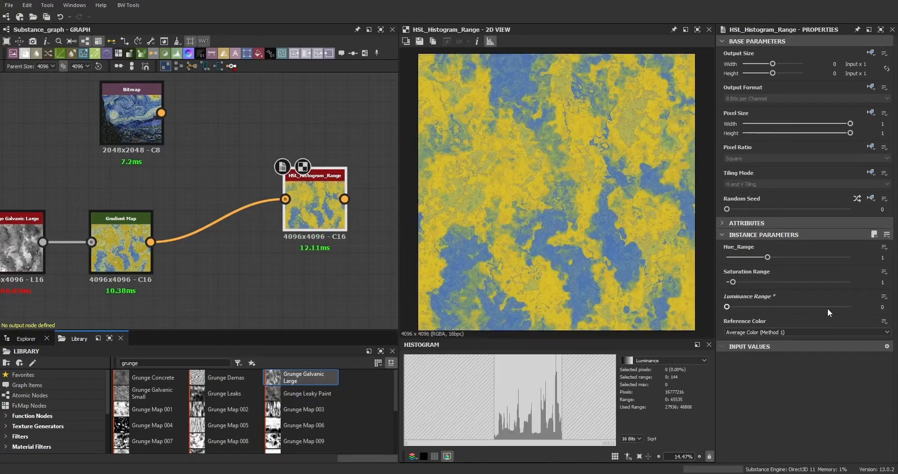
Place the Bitmap node below the Gradient Map and switch HSL_Histogram_Range's Reference Color to Custom Reference Color.
drag(228, 291, 227, 313)
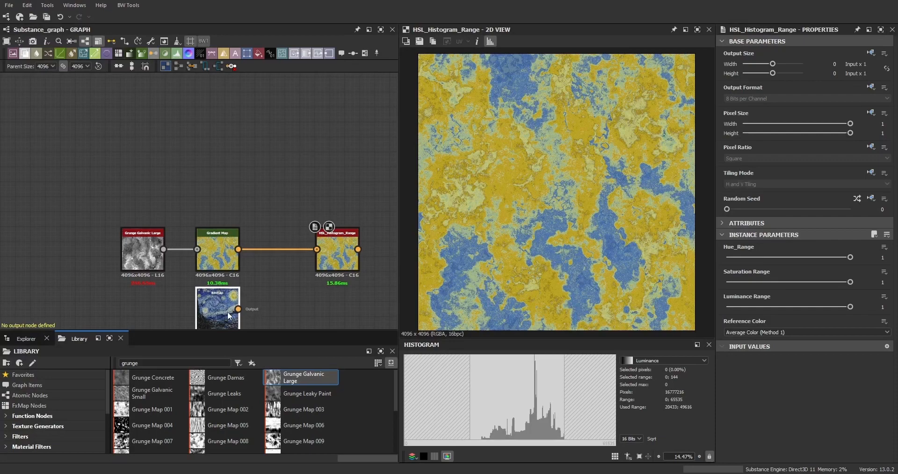
click(758, 332)
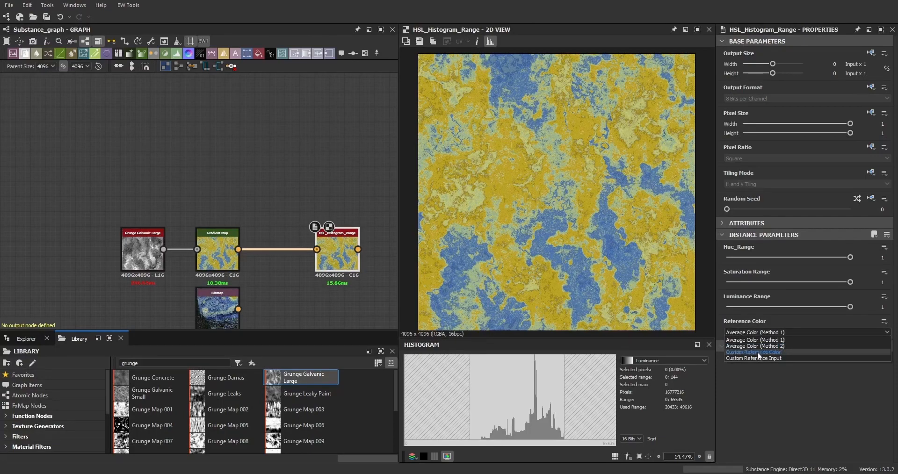
click(745, 353)
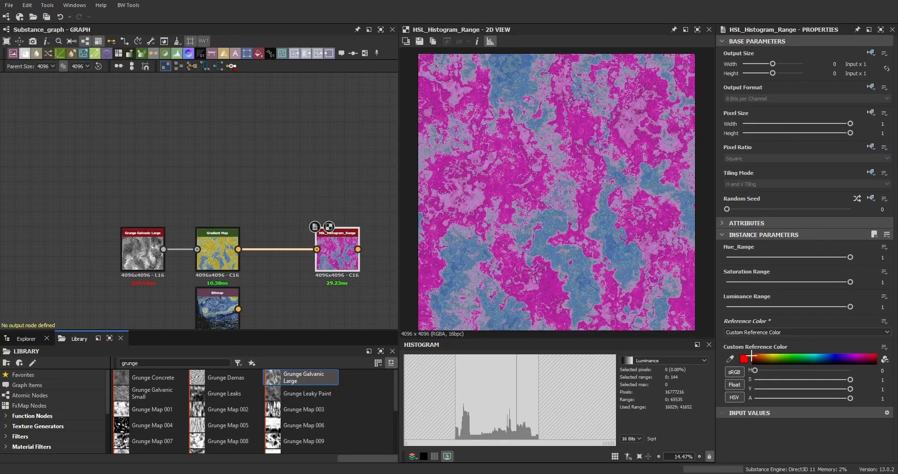
click(751, 357)
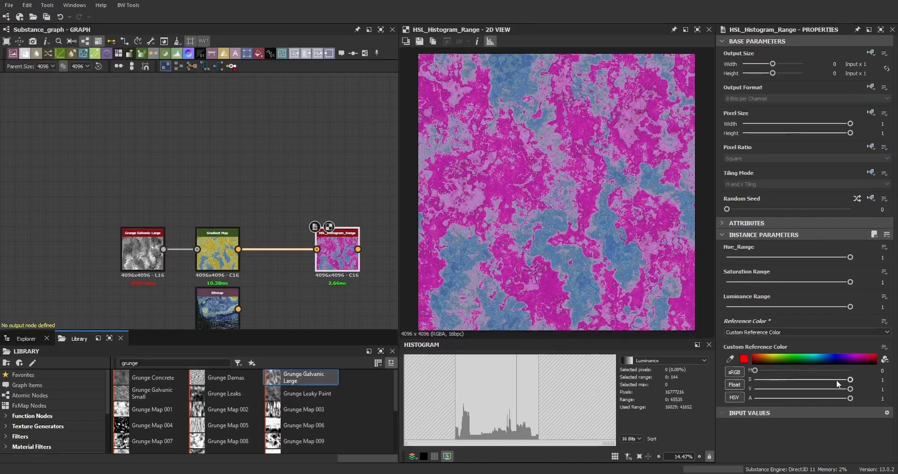
Set the Custom Reference Color's H to 0.01 and its S to 1 after trying 0.9.
drag(850, 380, 867, 389)
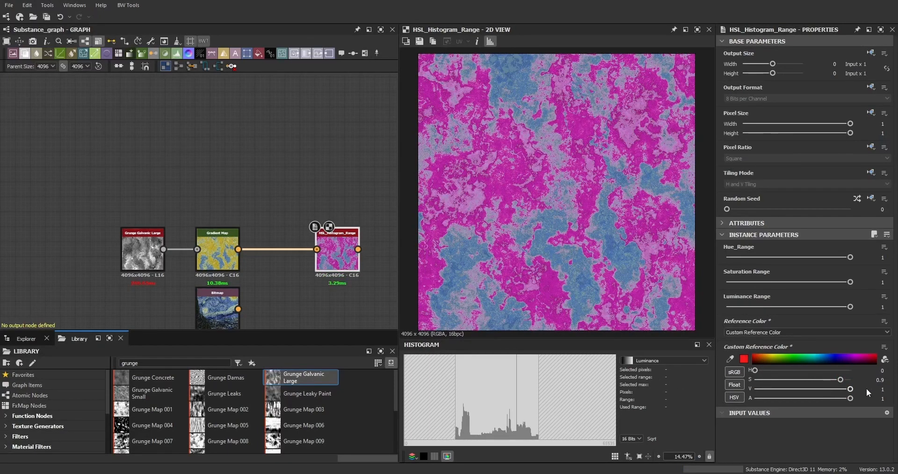
drag(755, 372, 701, 380)
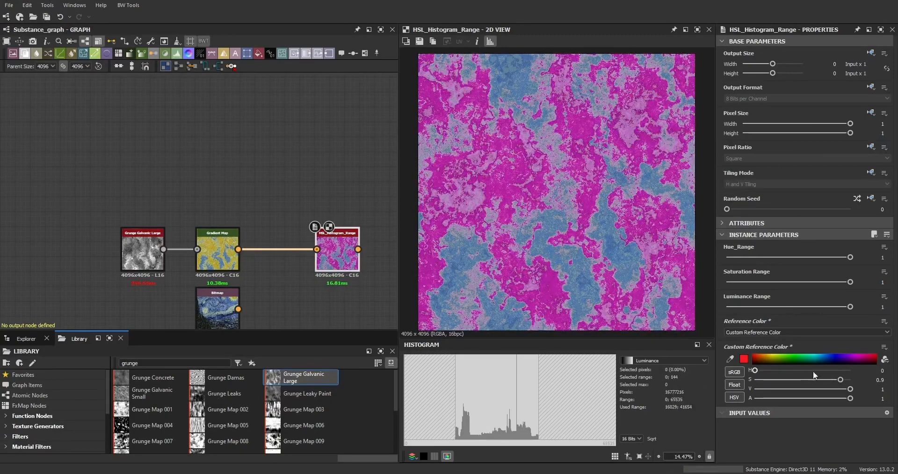
text(0)
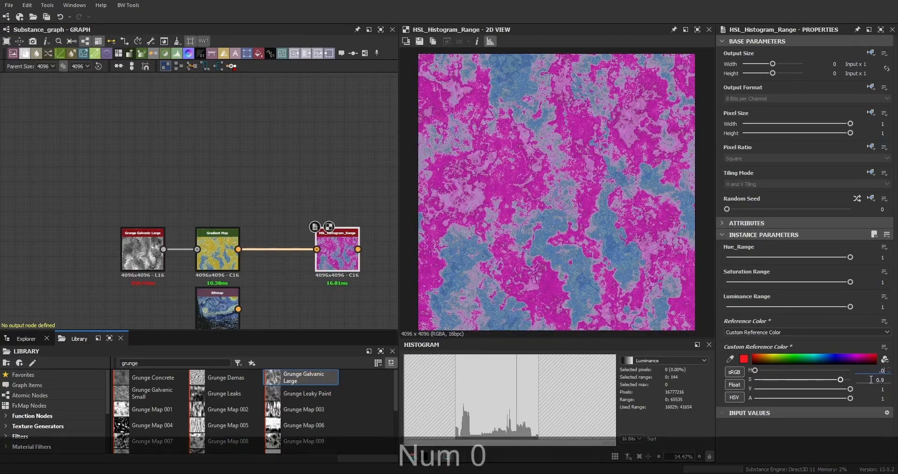
text(1)
key(Return)
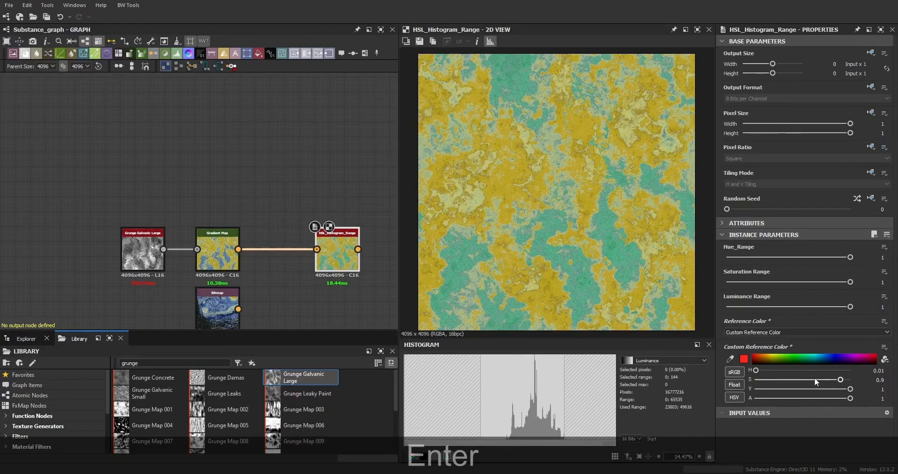
drag(841, 381, 854, 379)
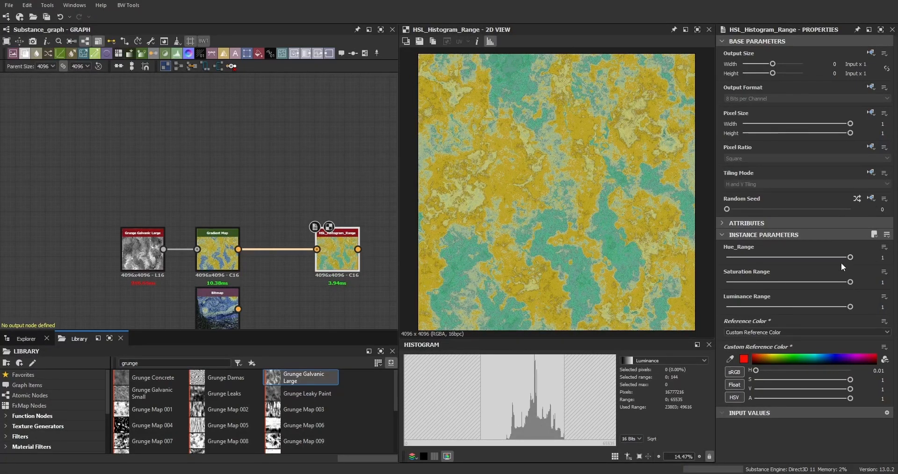
Set Hue_Range to 0.45, Saturation Range to 0.82, and the Custom Reference Color's S to 0.11 and V to 0.67.
drag(850, 257, 783, 258)
drag(851, 282, 711, 285)
drag(851, 380, 792, 380)
drag(727, 282, 785, 282)
drag(792, 380, 765, 379)
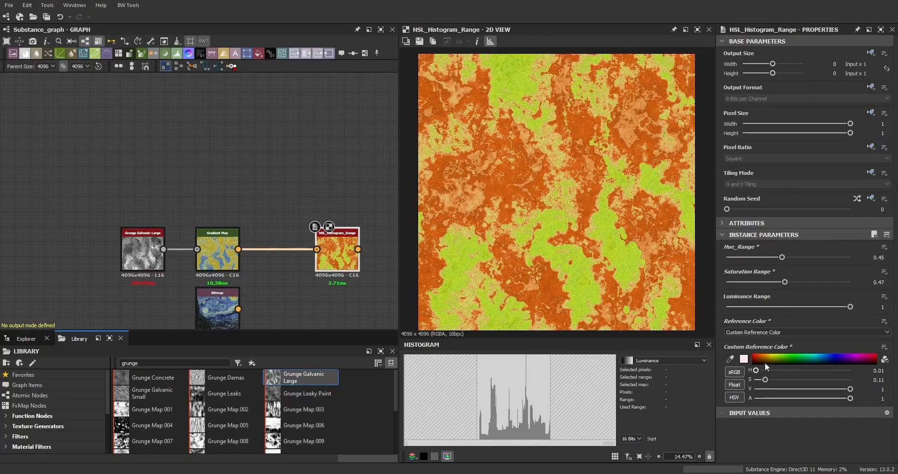
drag(786, 282, 828, 283)
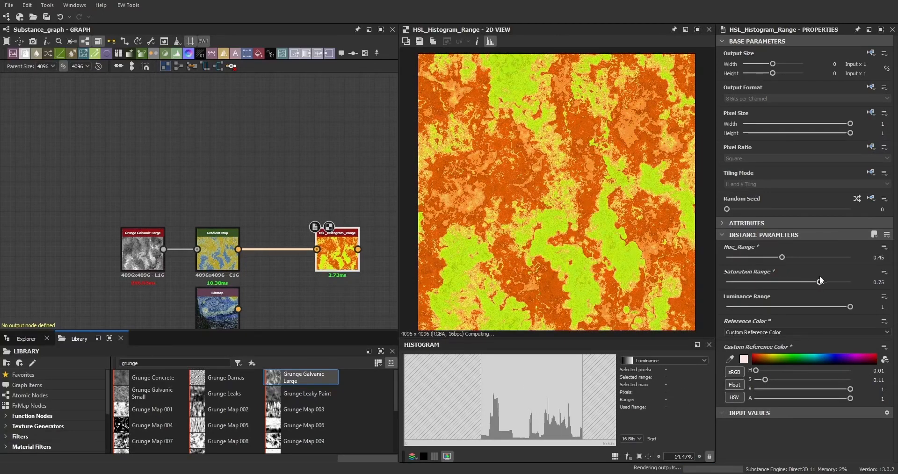
drag(850, 390, 819, 389)
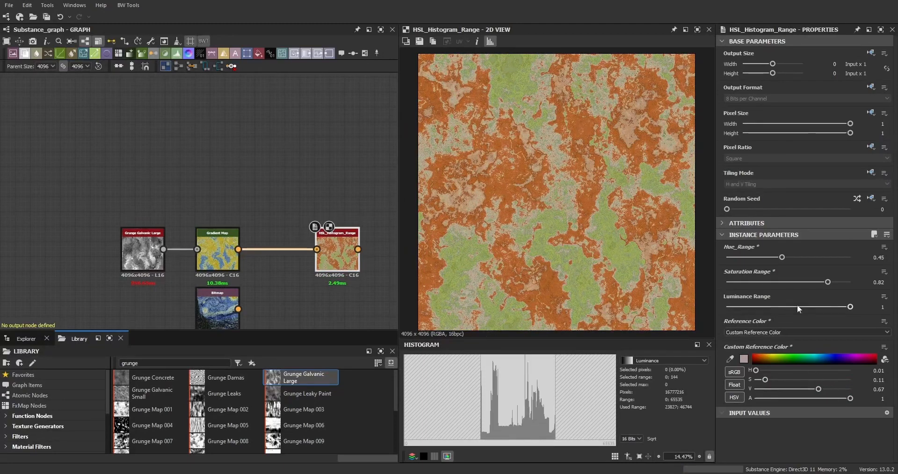
Set the Luminance Range to 0 and the Custom Reference Color's V to 0.39.
drag(842, 307, 713, 314)
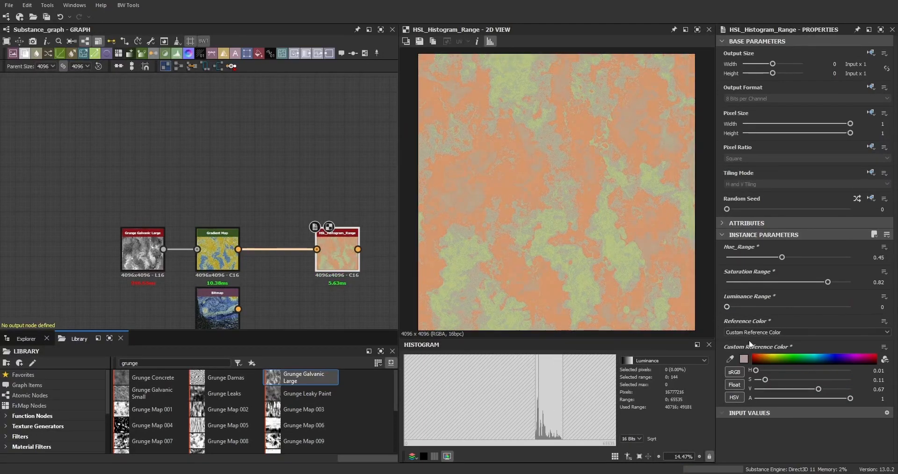
drag(821, 391, 792, 390)
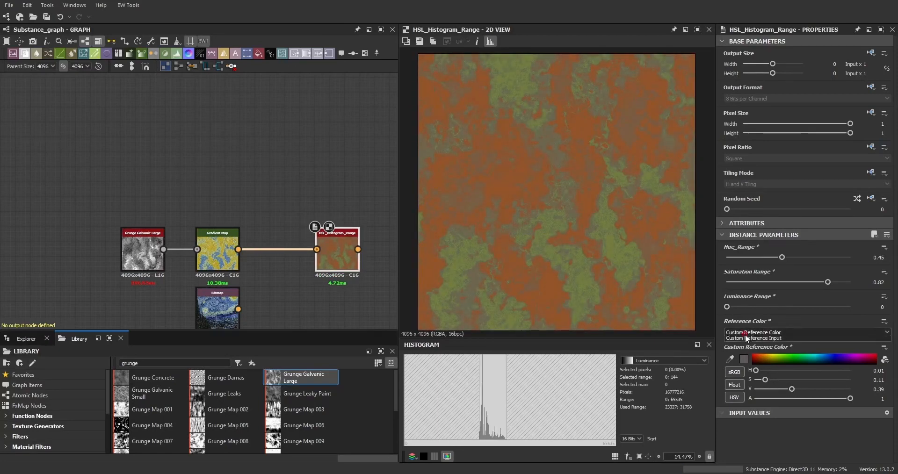
Switch HSL_Histogram_Range's Reference Color to Custom Reference Input and connect the Bitmap node's output to its Input Reference.
click(745, 333)
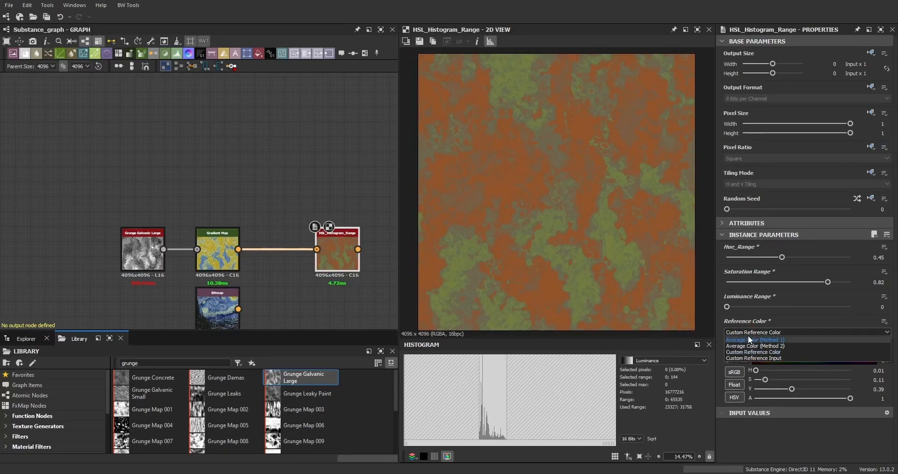
click(733, 359)
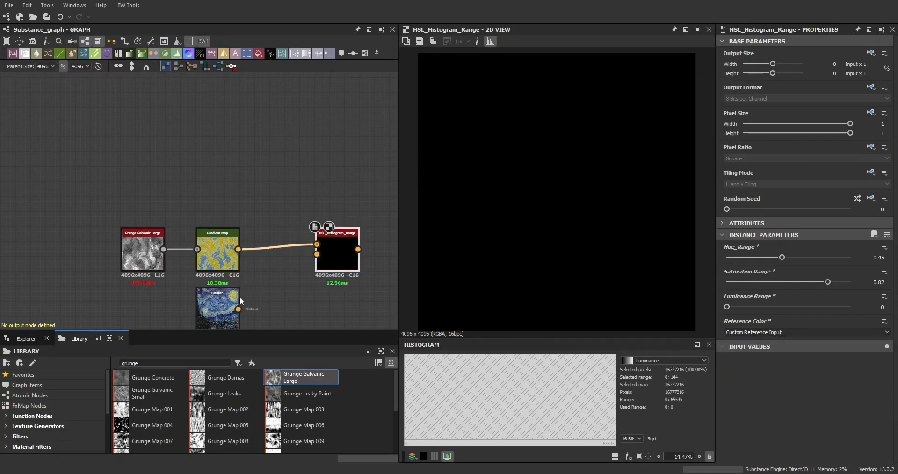
click(235, 317)
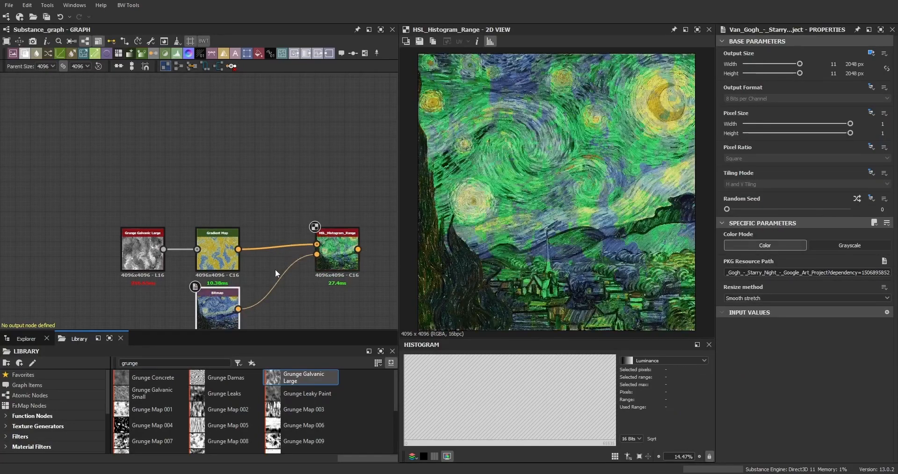
Set HSL_Histogram_Range's Hue, Saturation and Luminance Range values to 1 each.
click(344, 252)
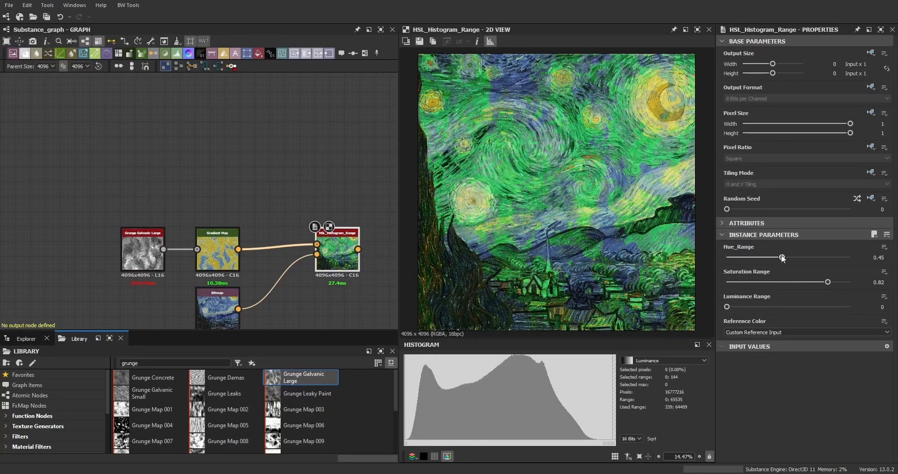
drag(782, 256, 895, 255)
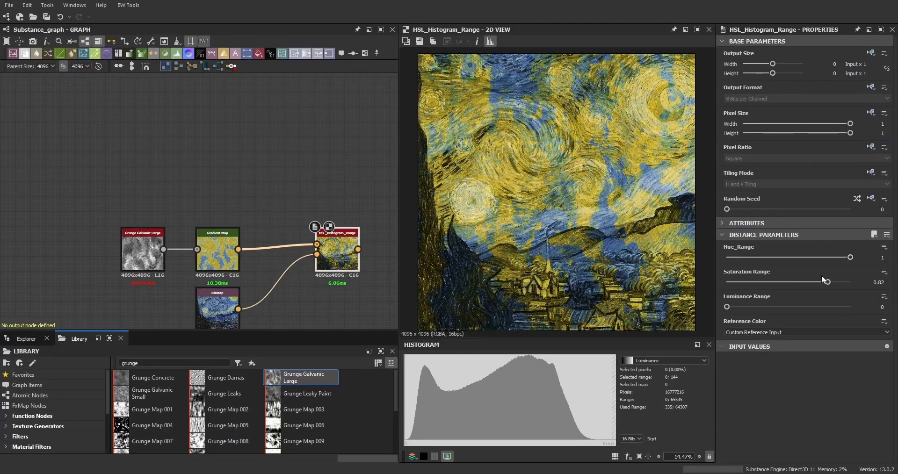
drag(822, 280, 856, 282)
drag(727, 307, 875, 248)
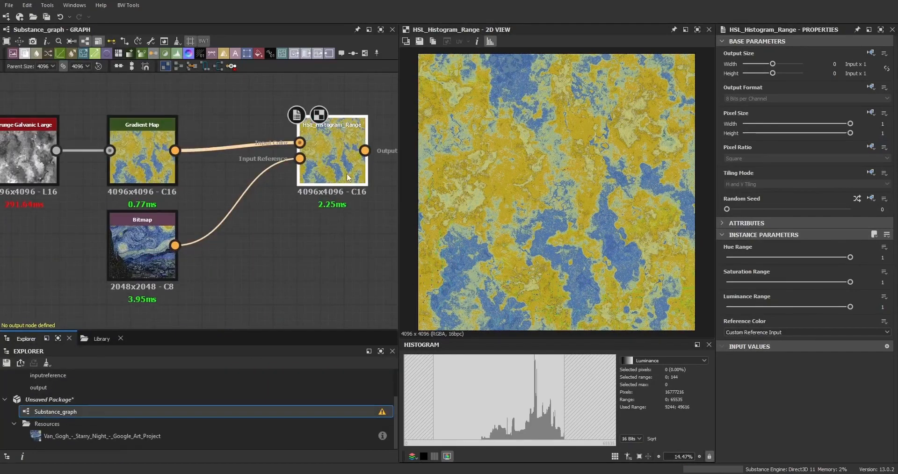
Move the HSL_Histogram_Range node closer to the Gradient Map and Bitmap nodes, at a height between the two.
drag(347, 173, 296, 241)
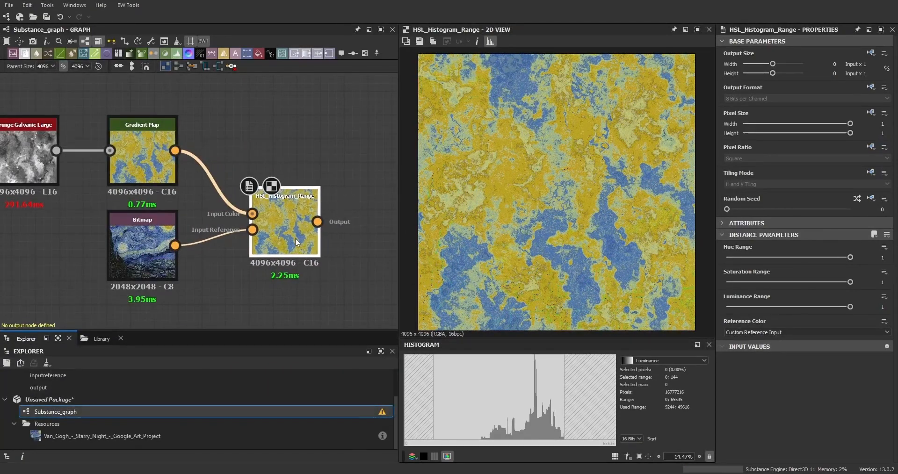
middle_drag(268, 300, 285, 279)
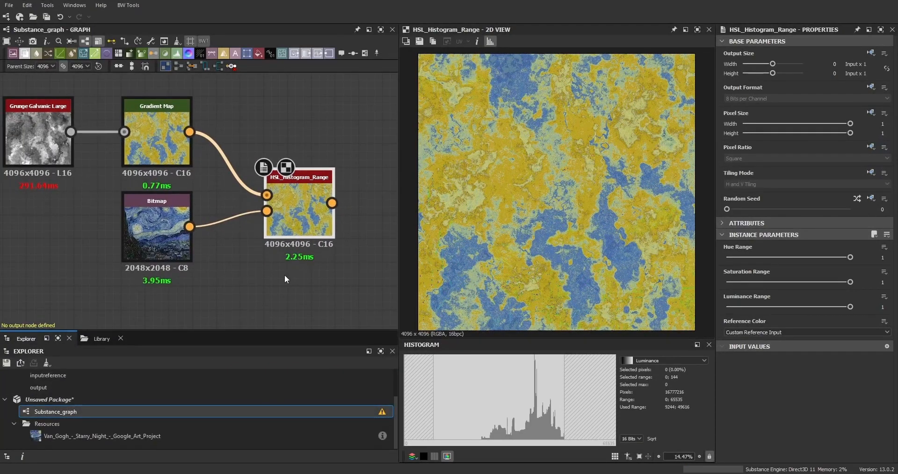